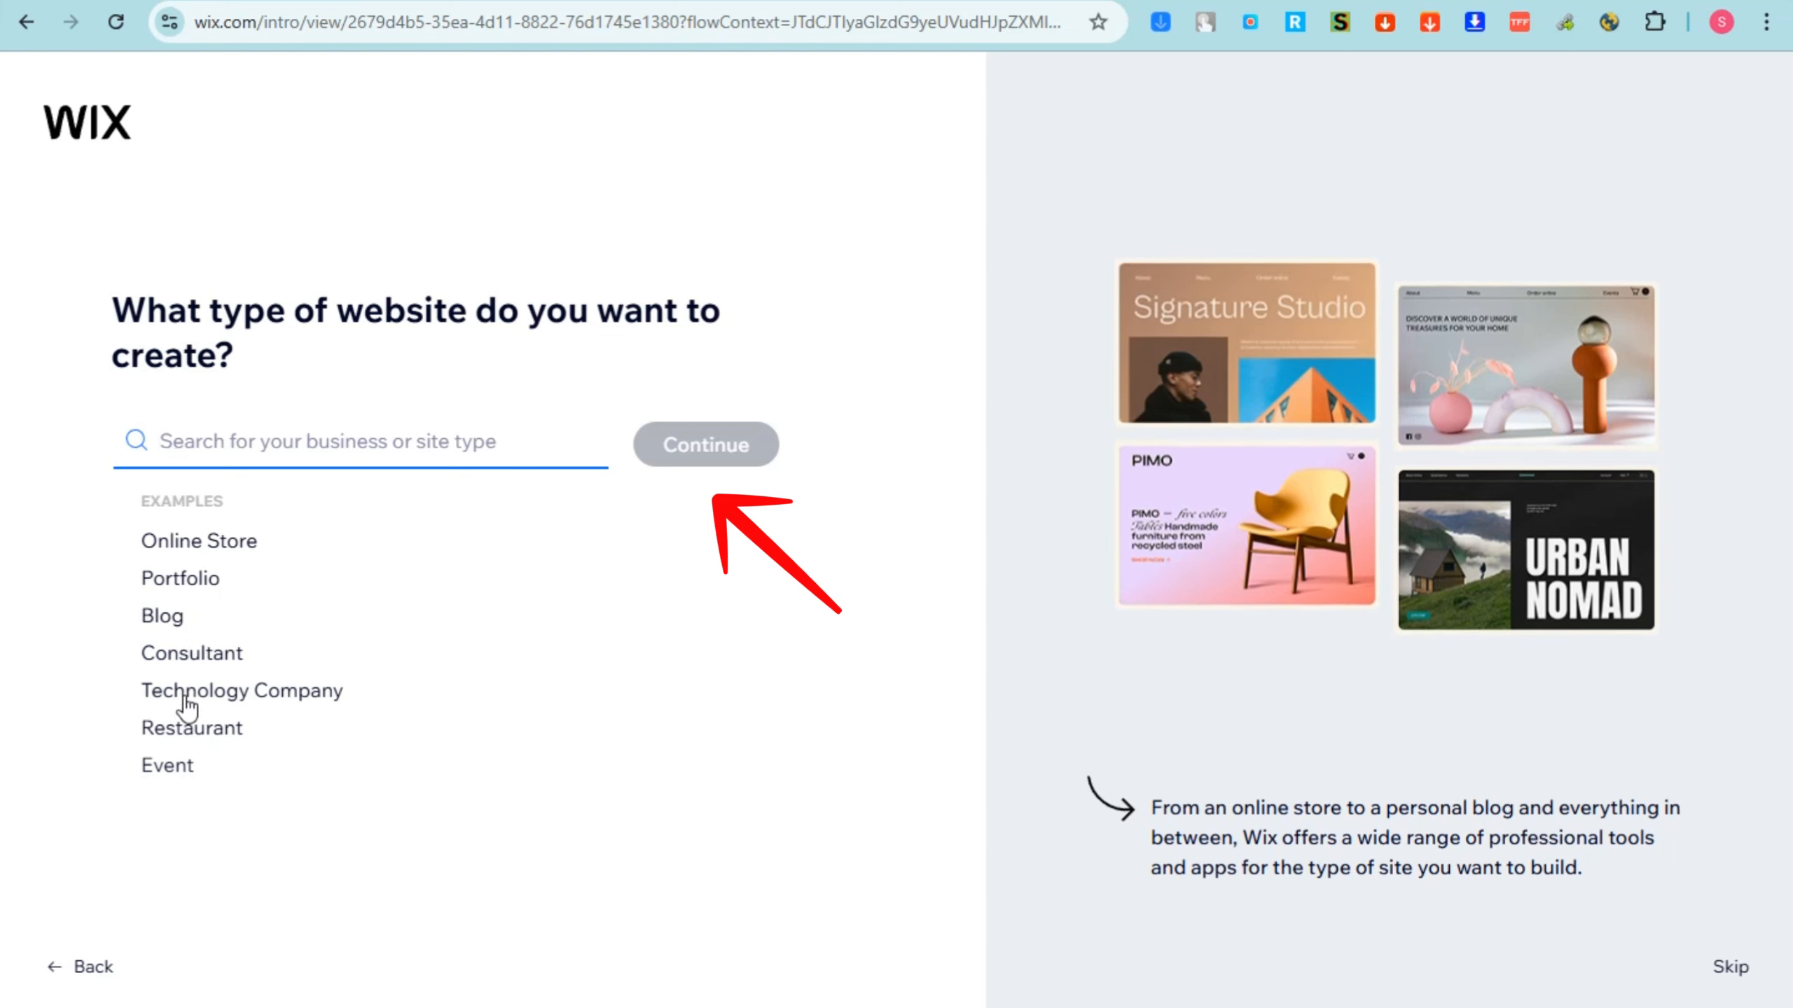
Step: Choose Online Store as the type of website to create and continue to the store setup
left_click(191, 541)
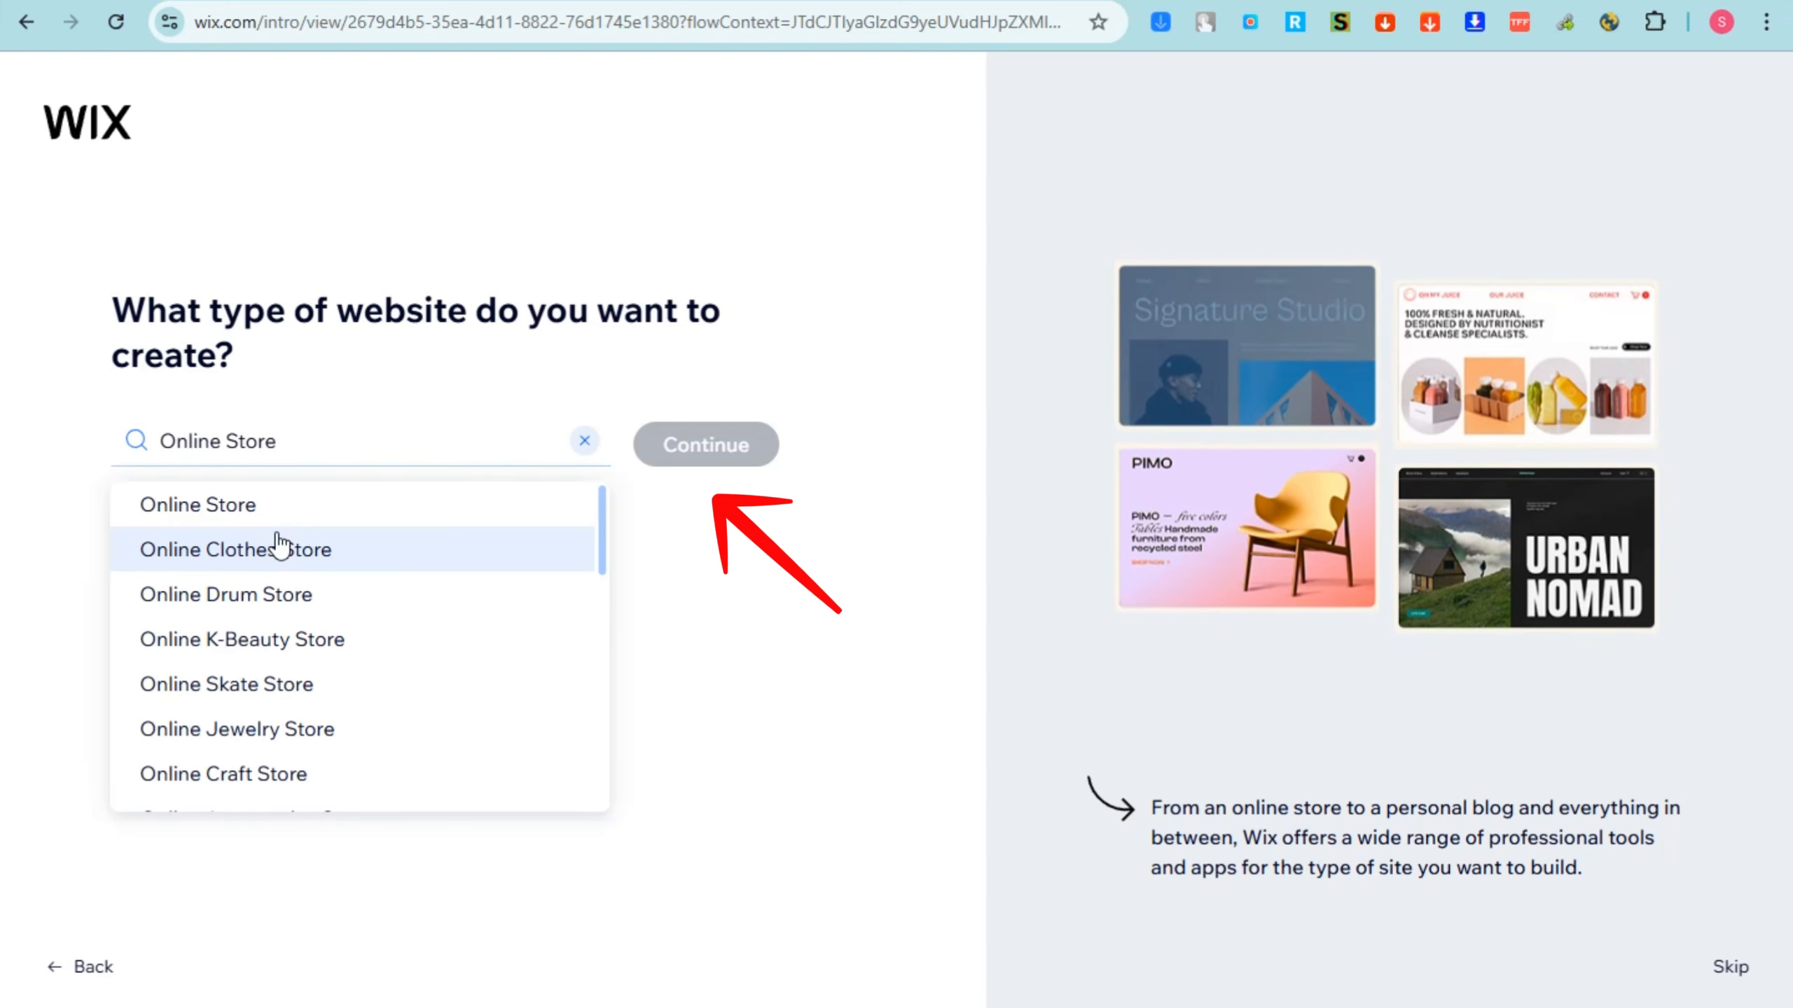
scroll(289, 703, "down", 3)
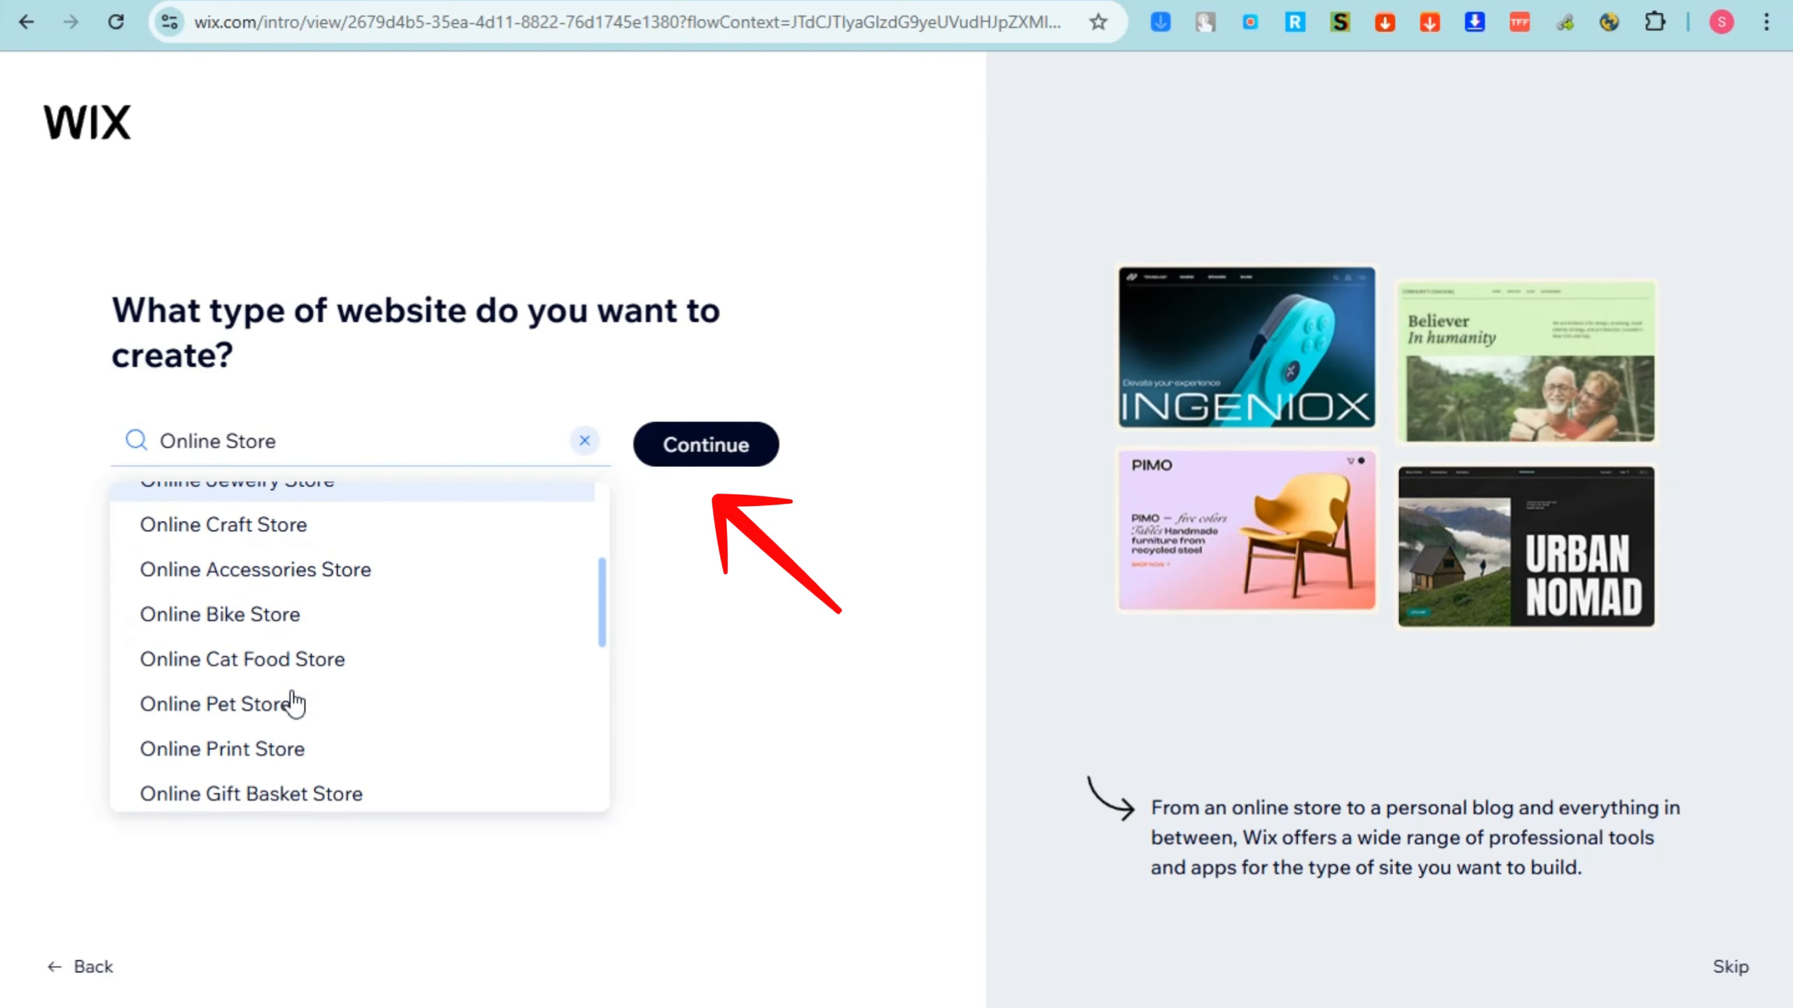
scroll(293, 702, "down", 5)
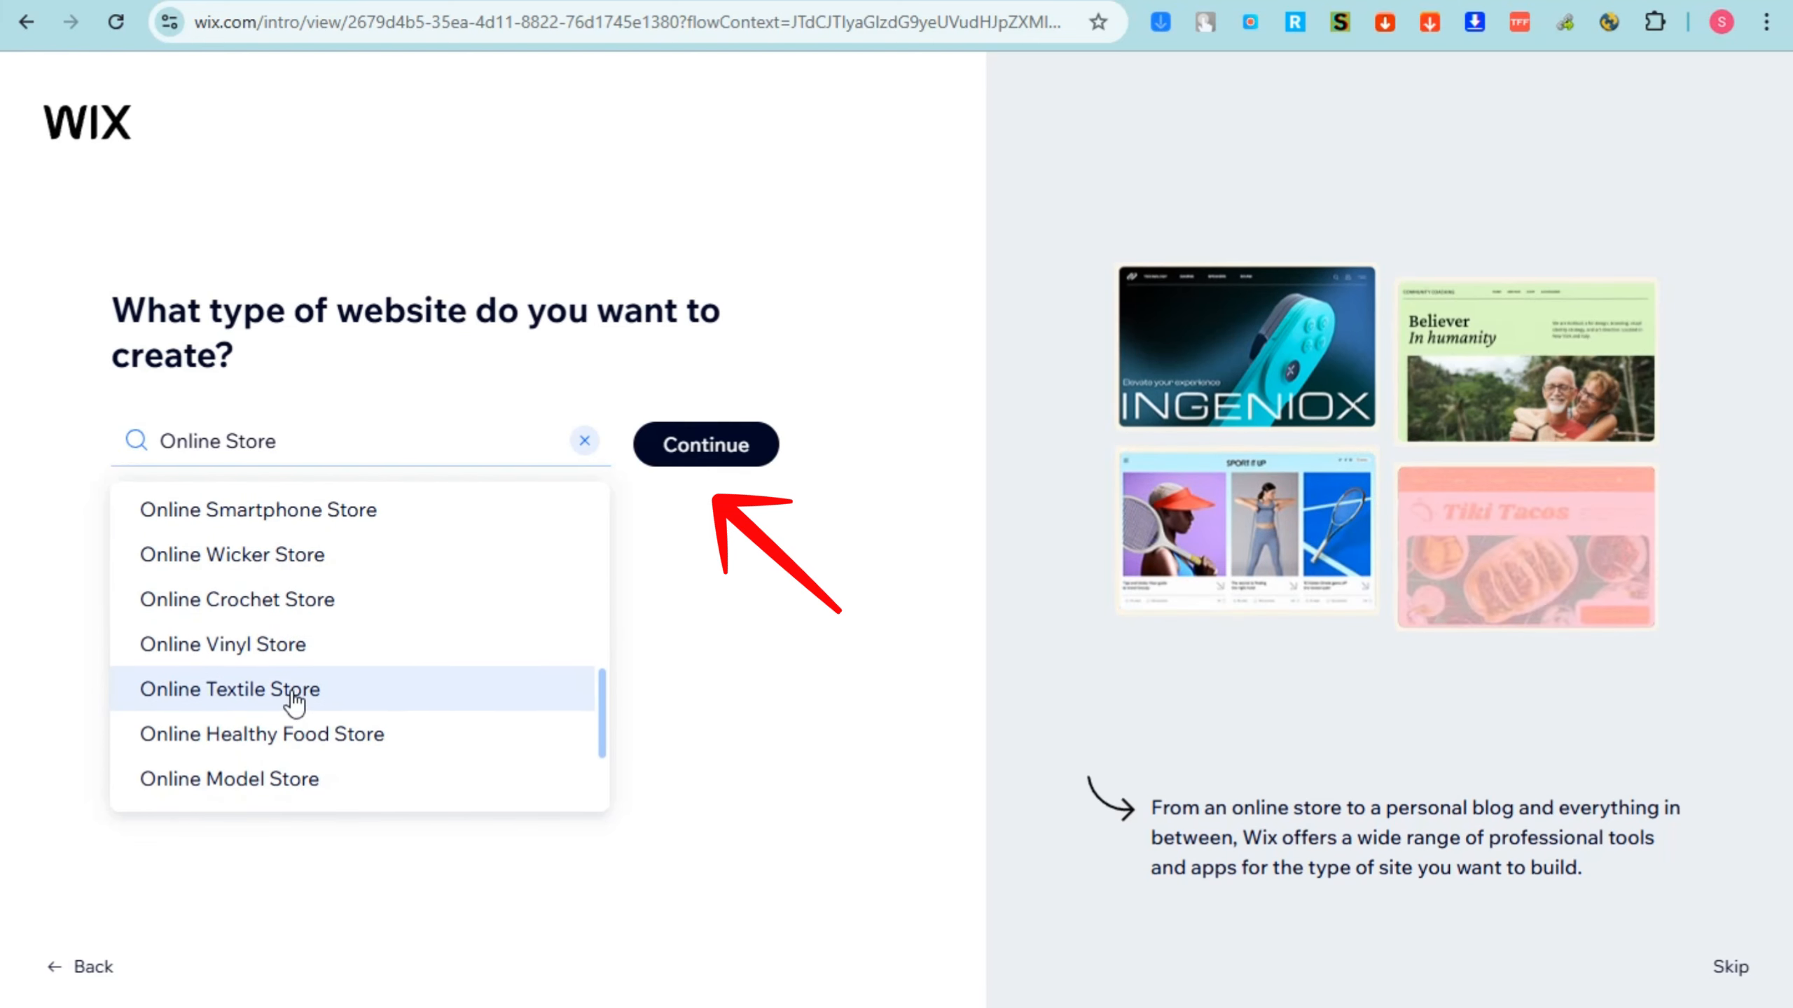
scroll(293, 699, "down", 3)
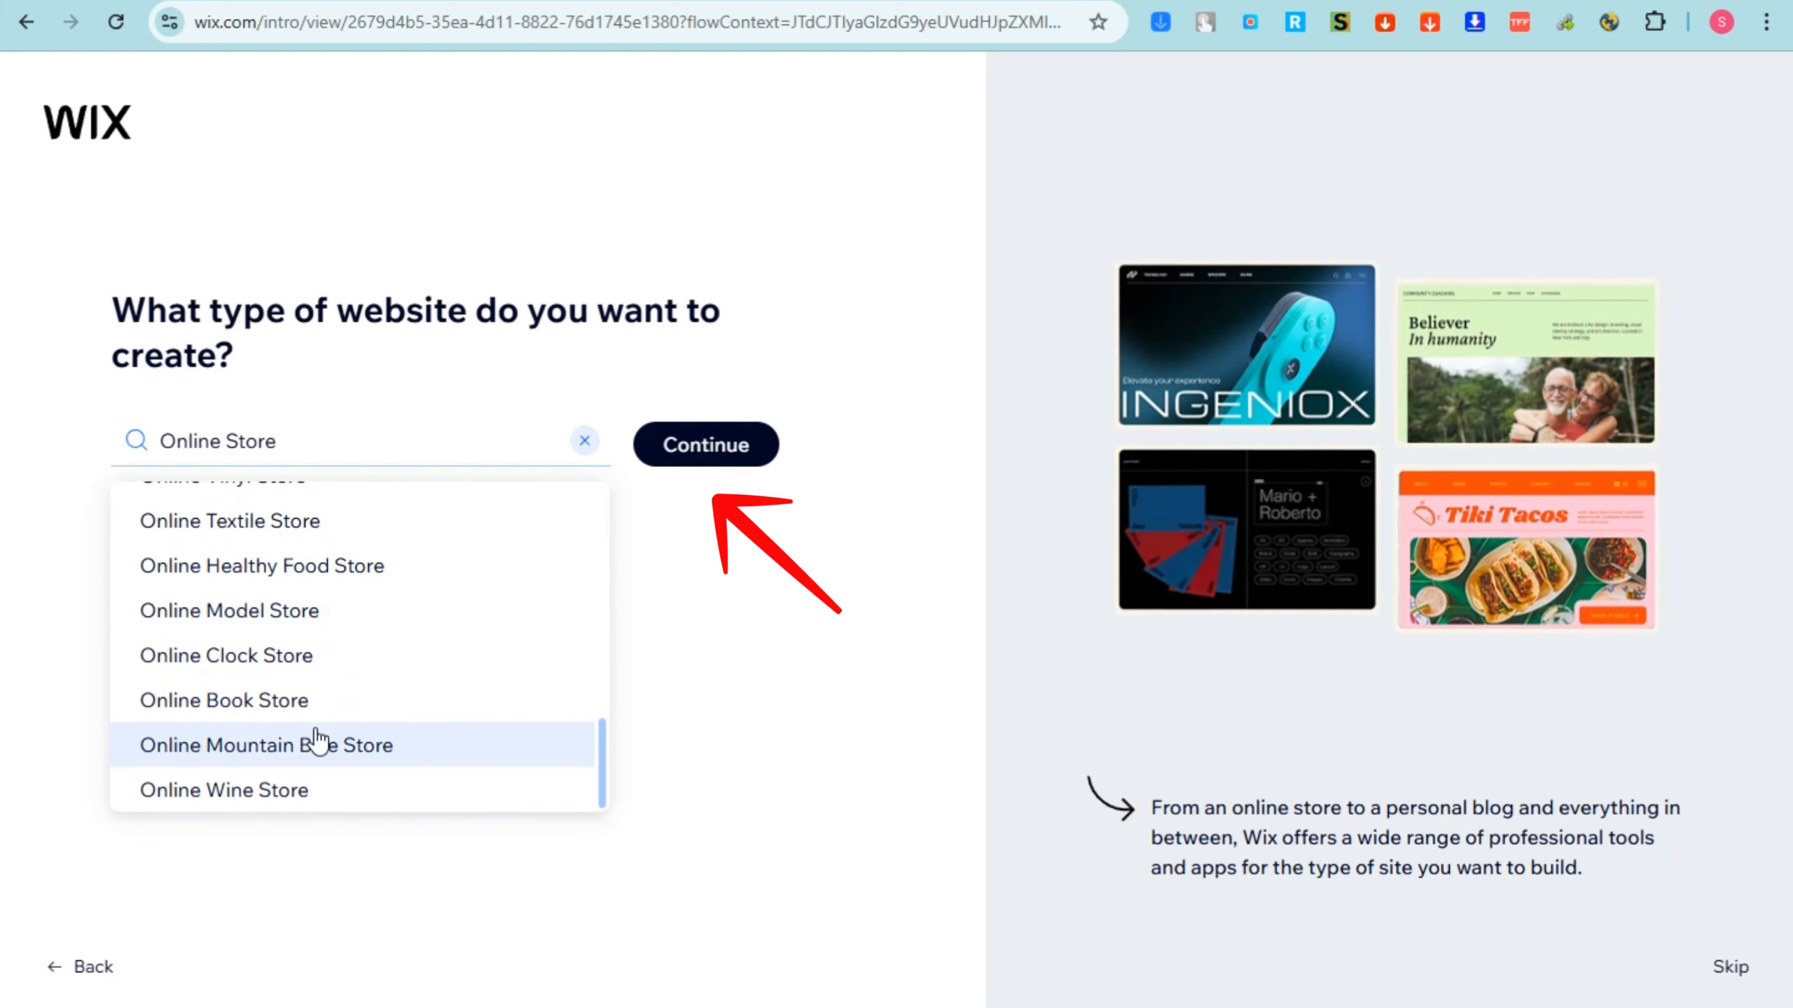
scroll(326, 737, "up", 5)
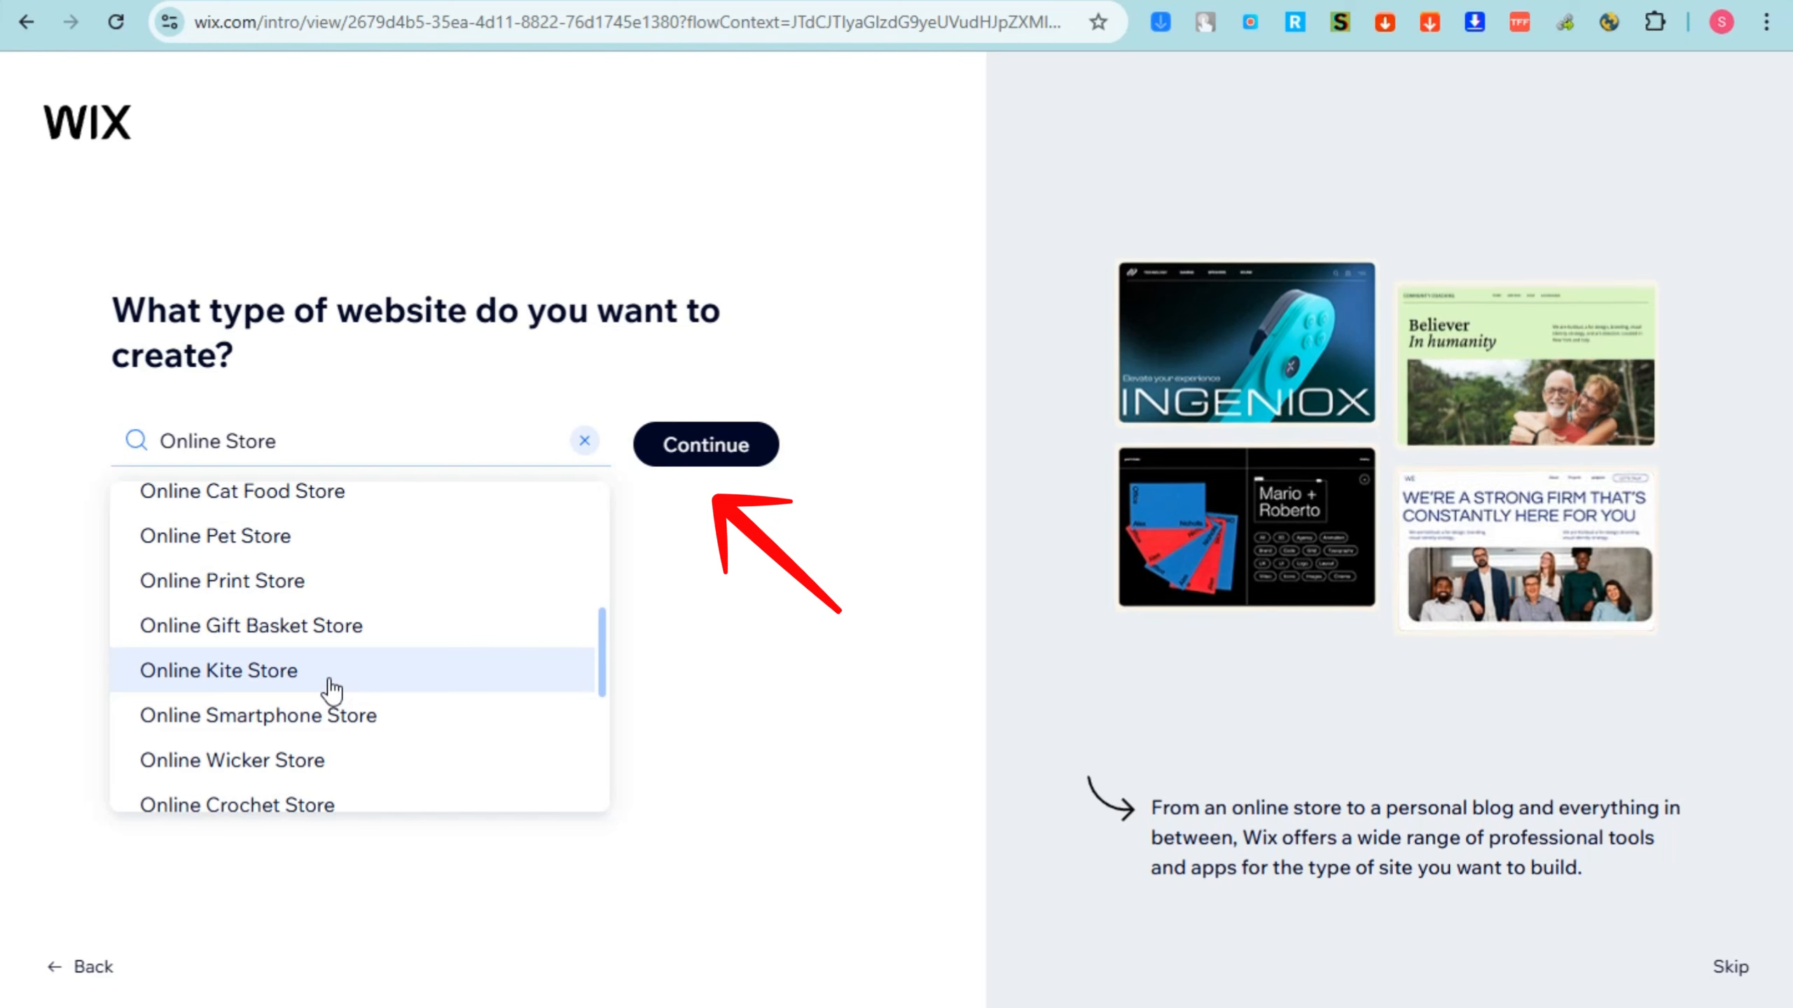
scroll(328, 689, "up", 5)
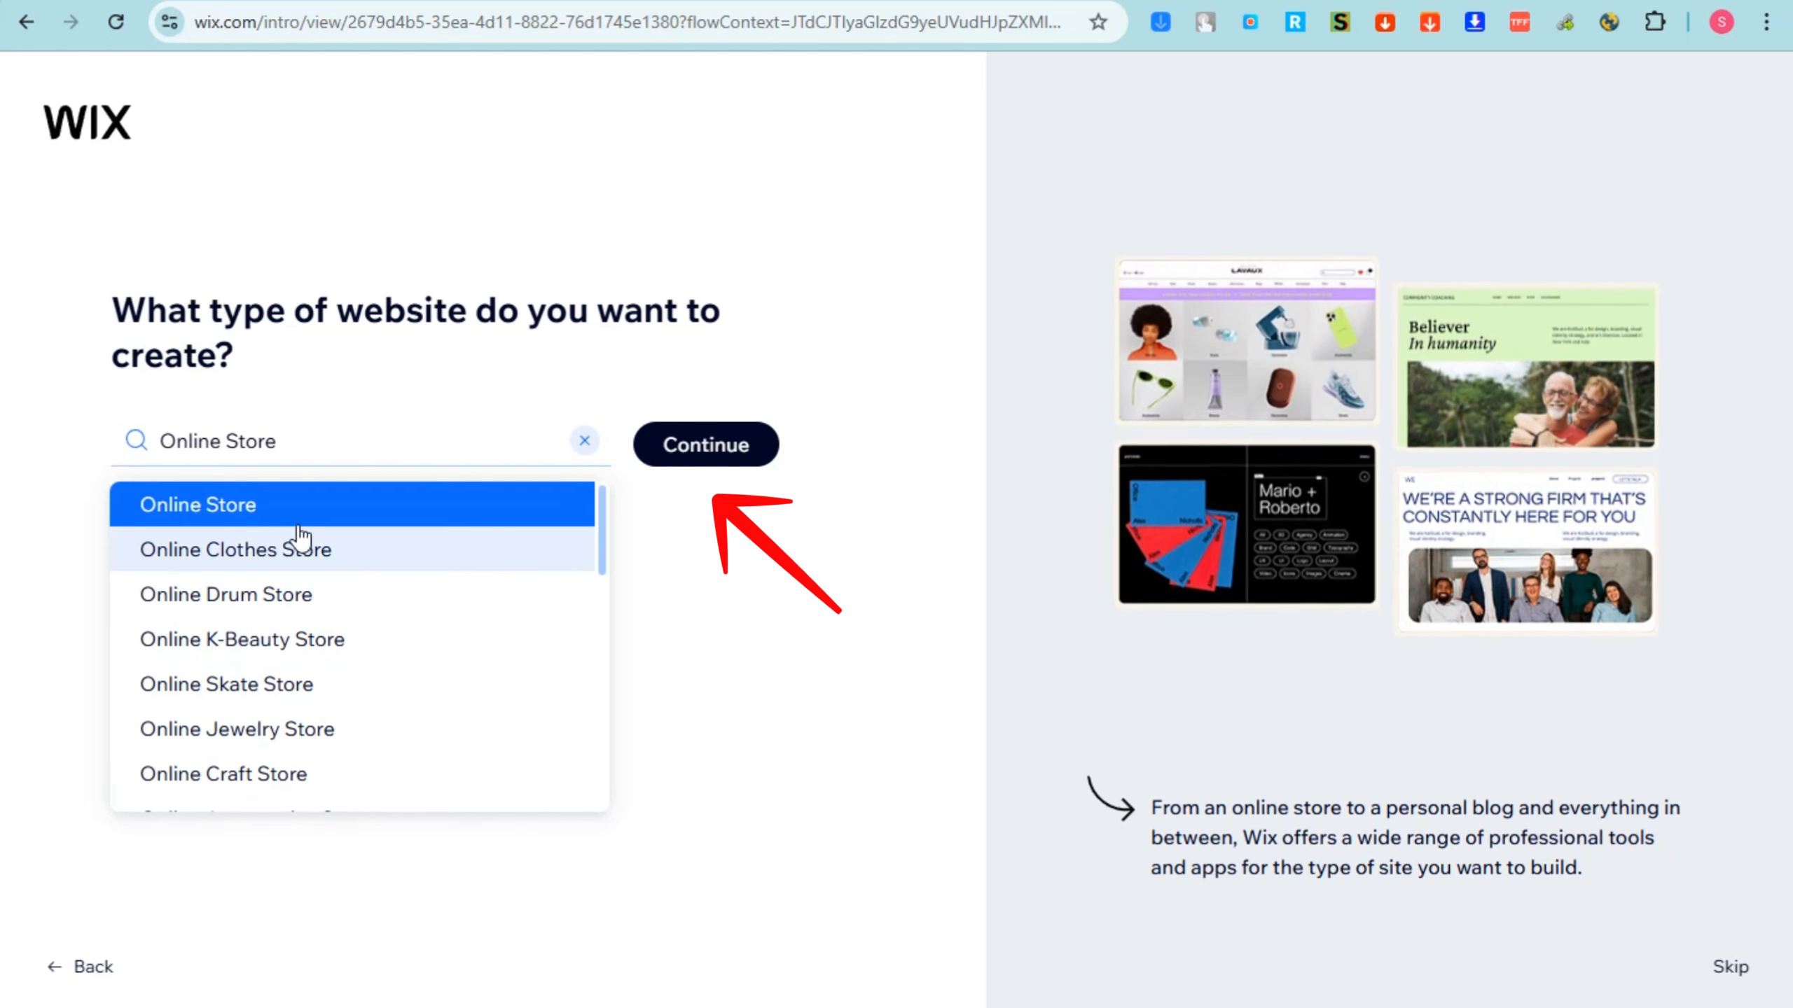
left_click(297, 510)
left_click(727, 461)
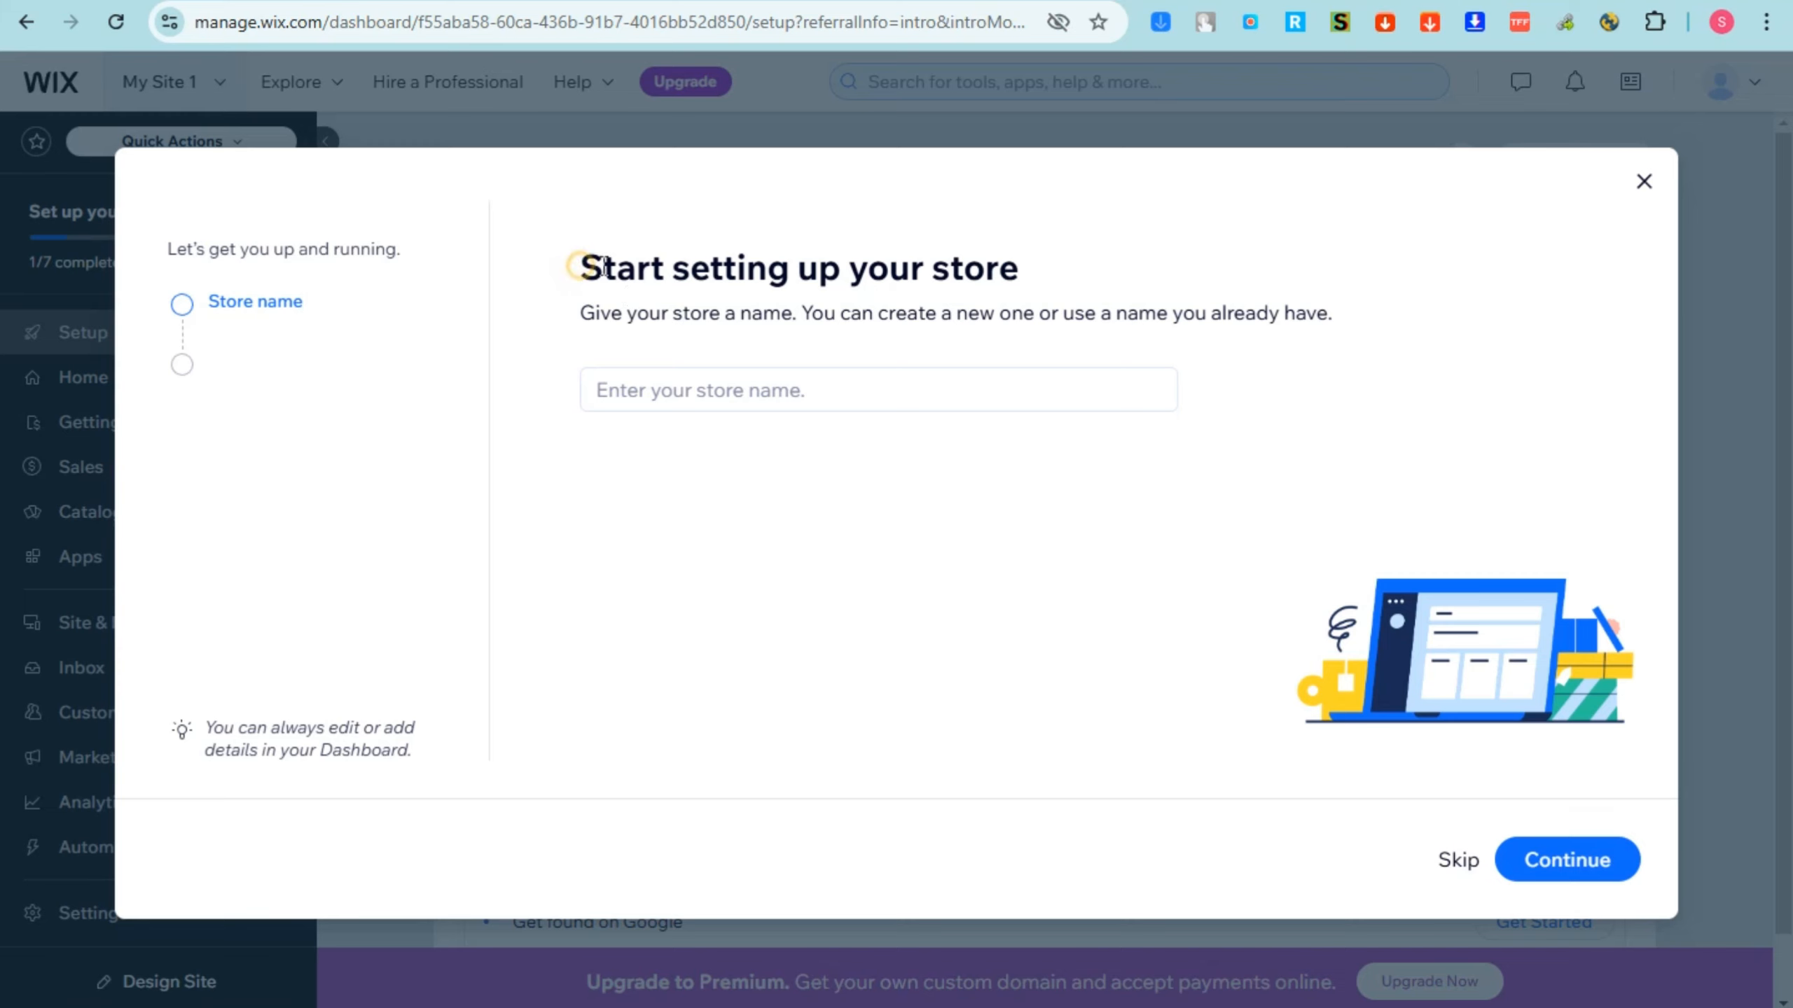
Step: Name the store "Stride & Style" and continue the setup
left_click_drag(580, 268, 956, 274)
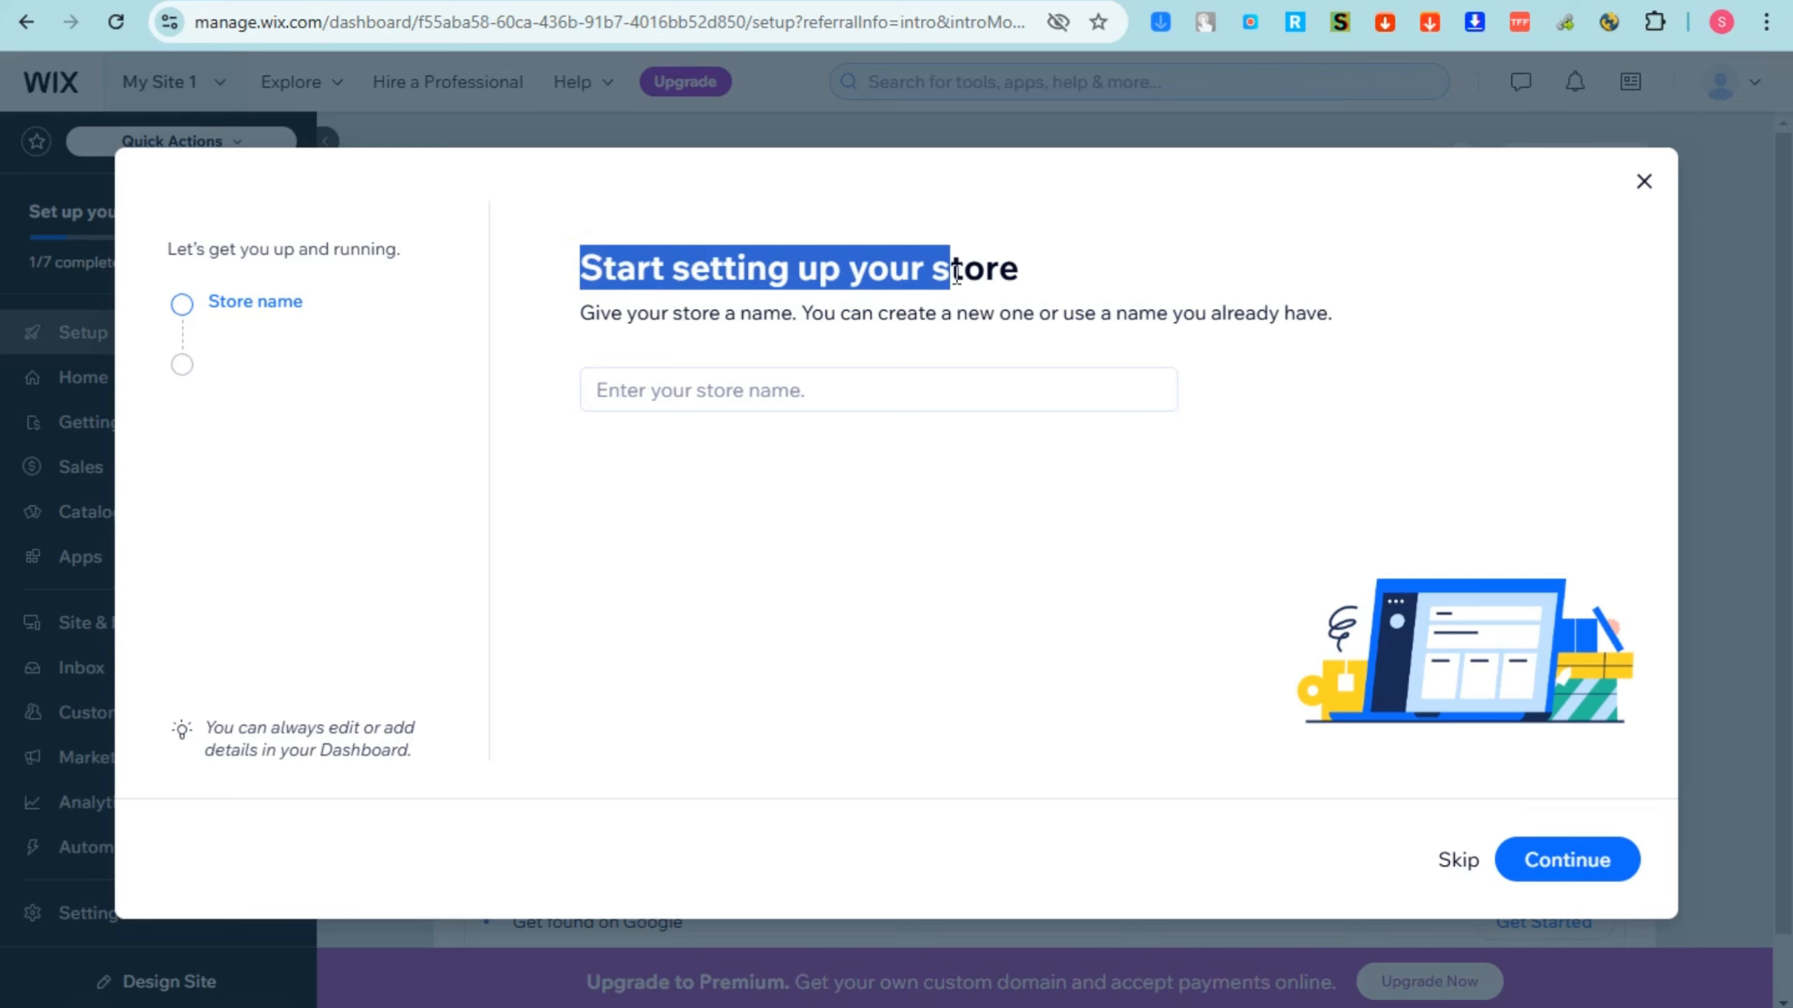
left_click(752, 397)
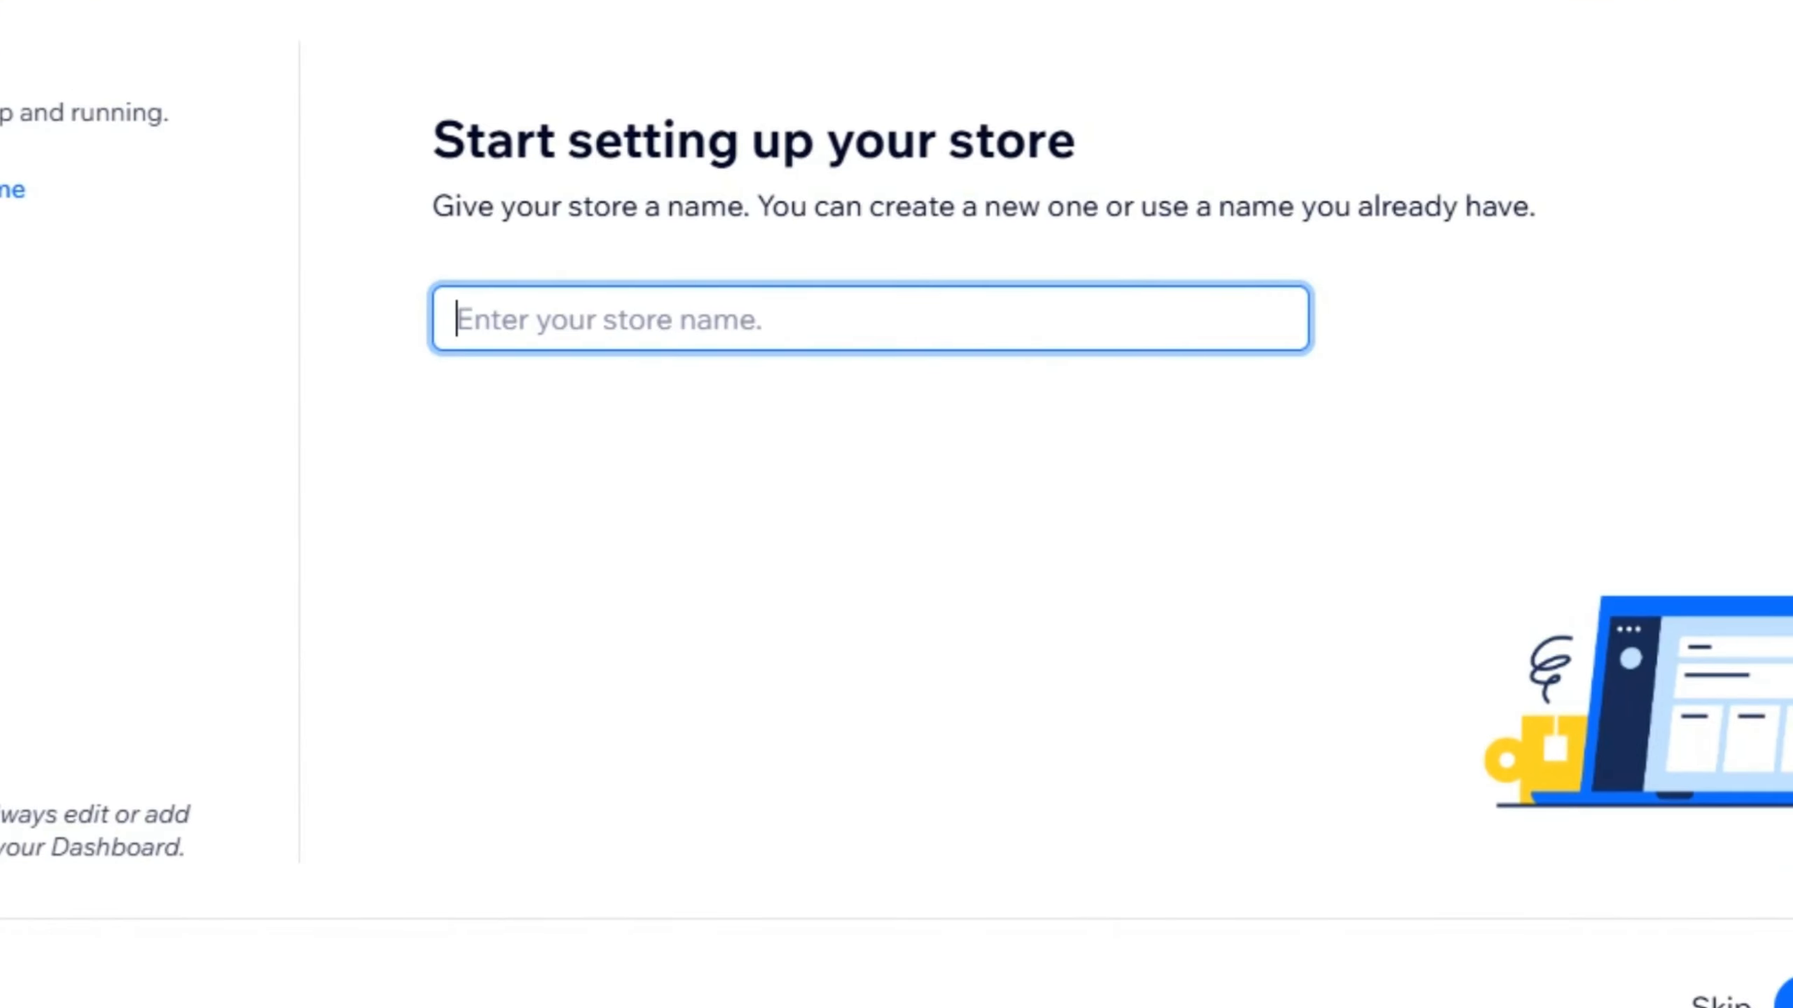
type("Stride & Style")
key("ctrl+a")
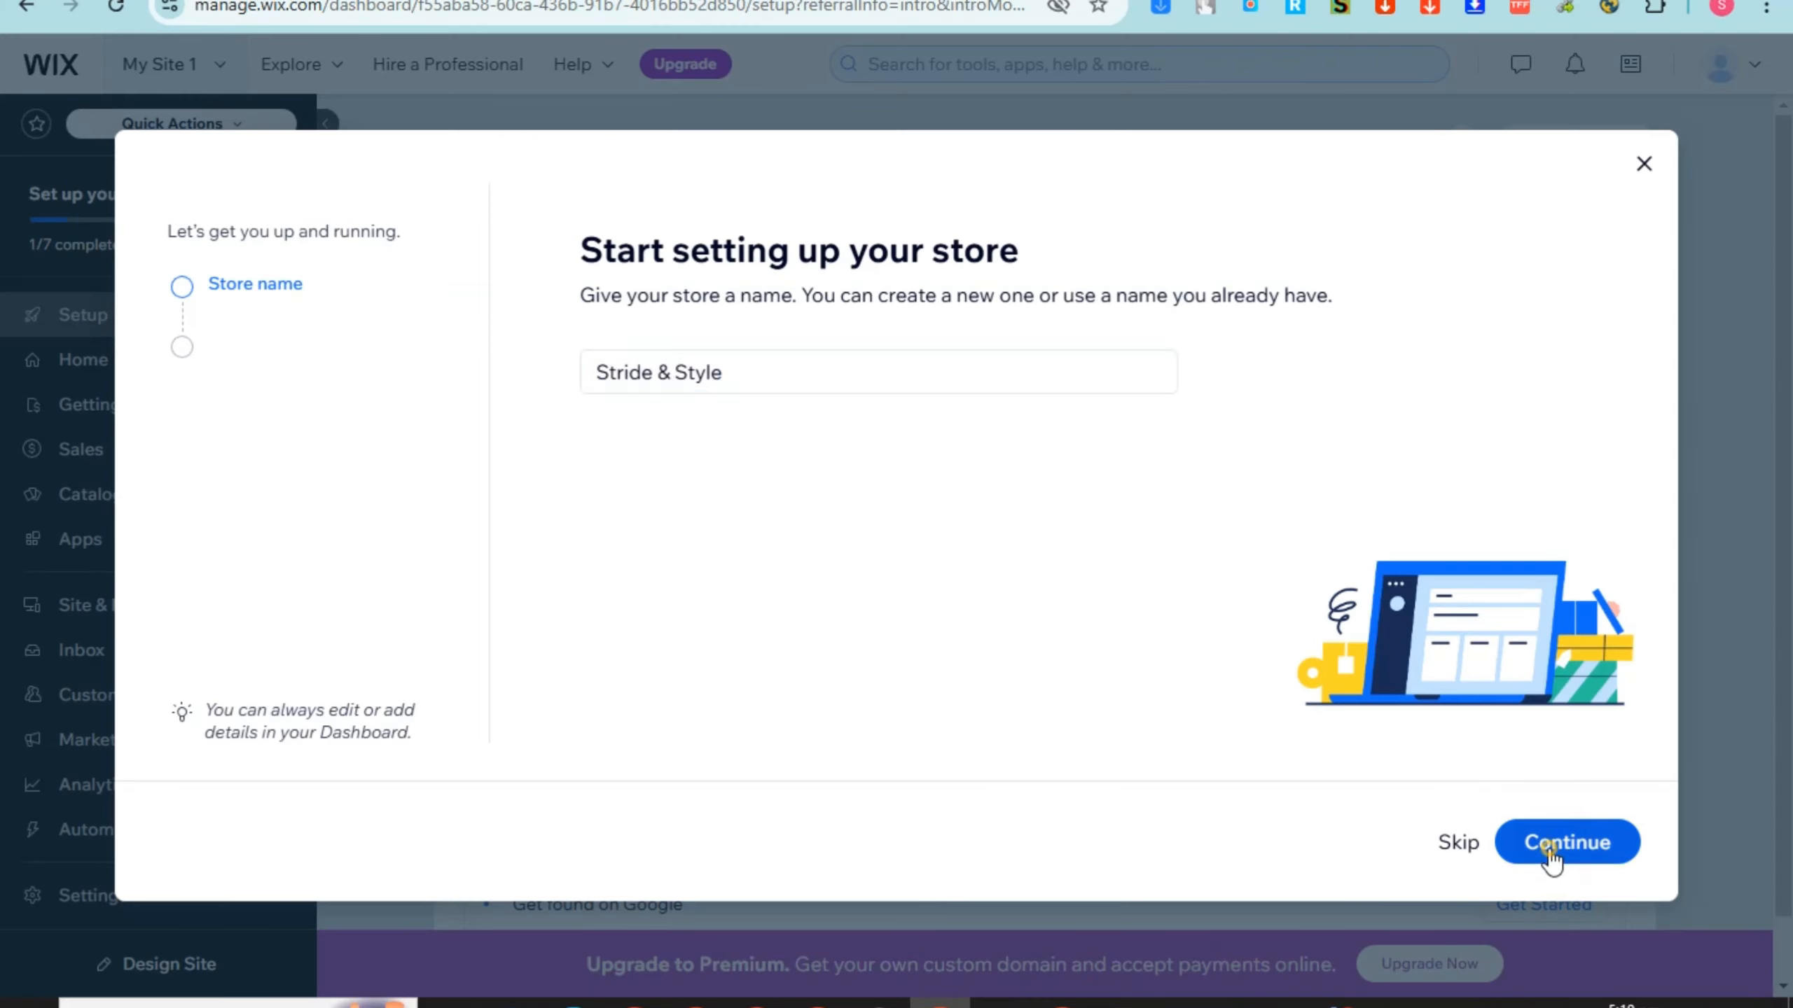
left_click(1552, 843)
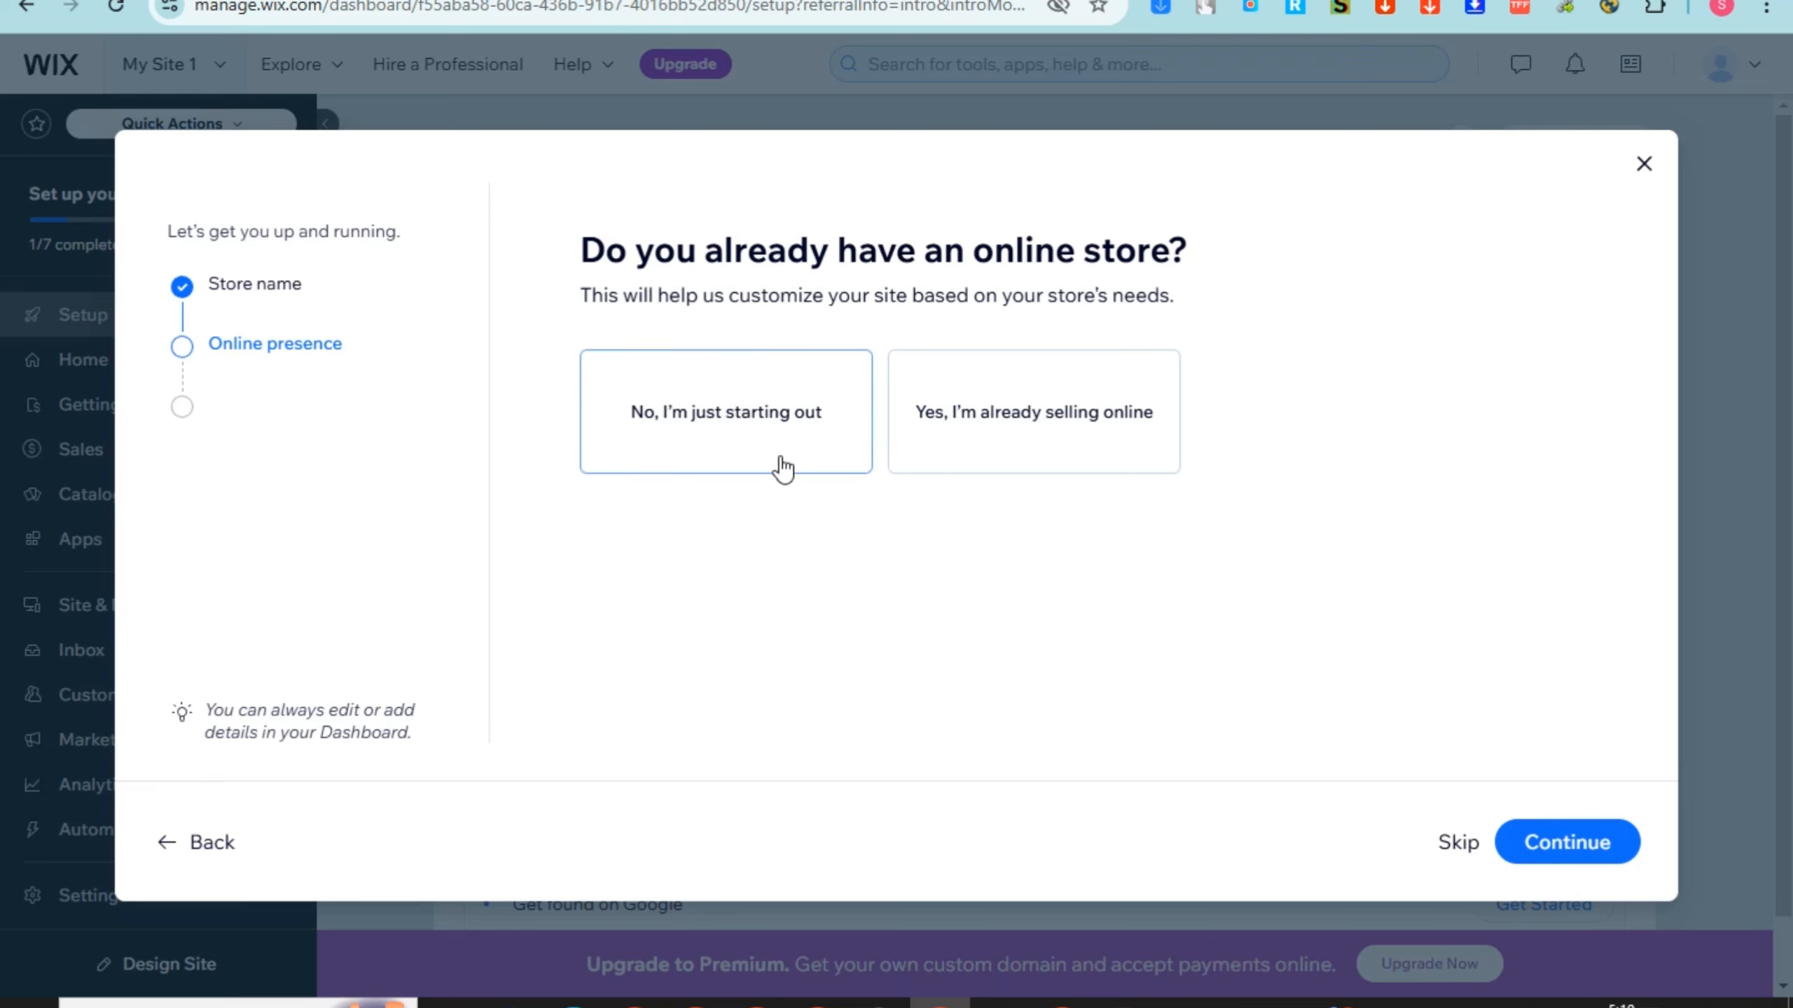
Step: Complete the store questionnaire with "No, I'm just starting out", Physical products and Online store, and continue to the dashboard
left_click(736, 443)
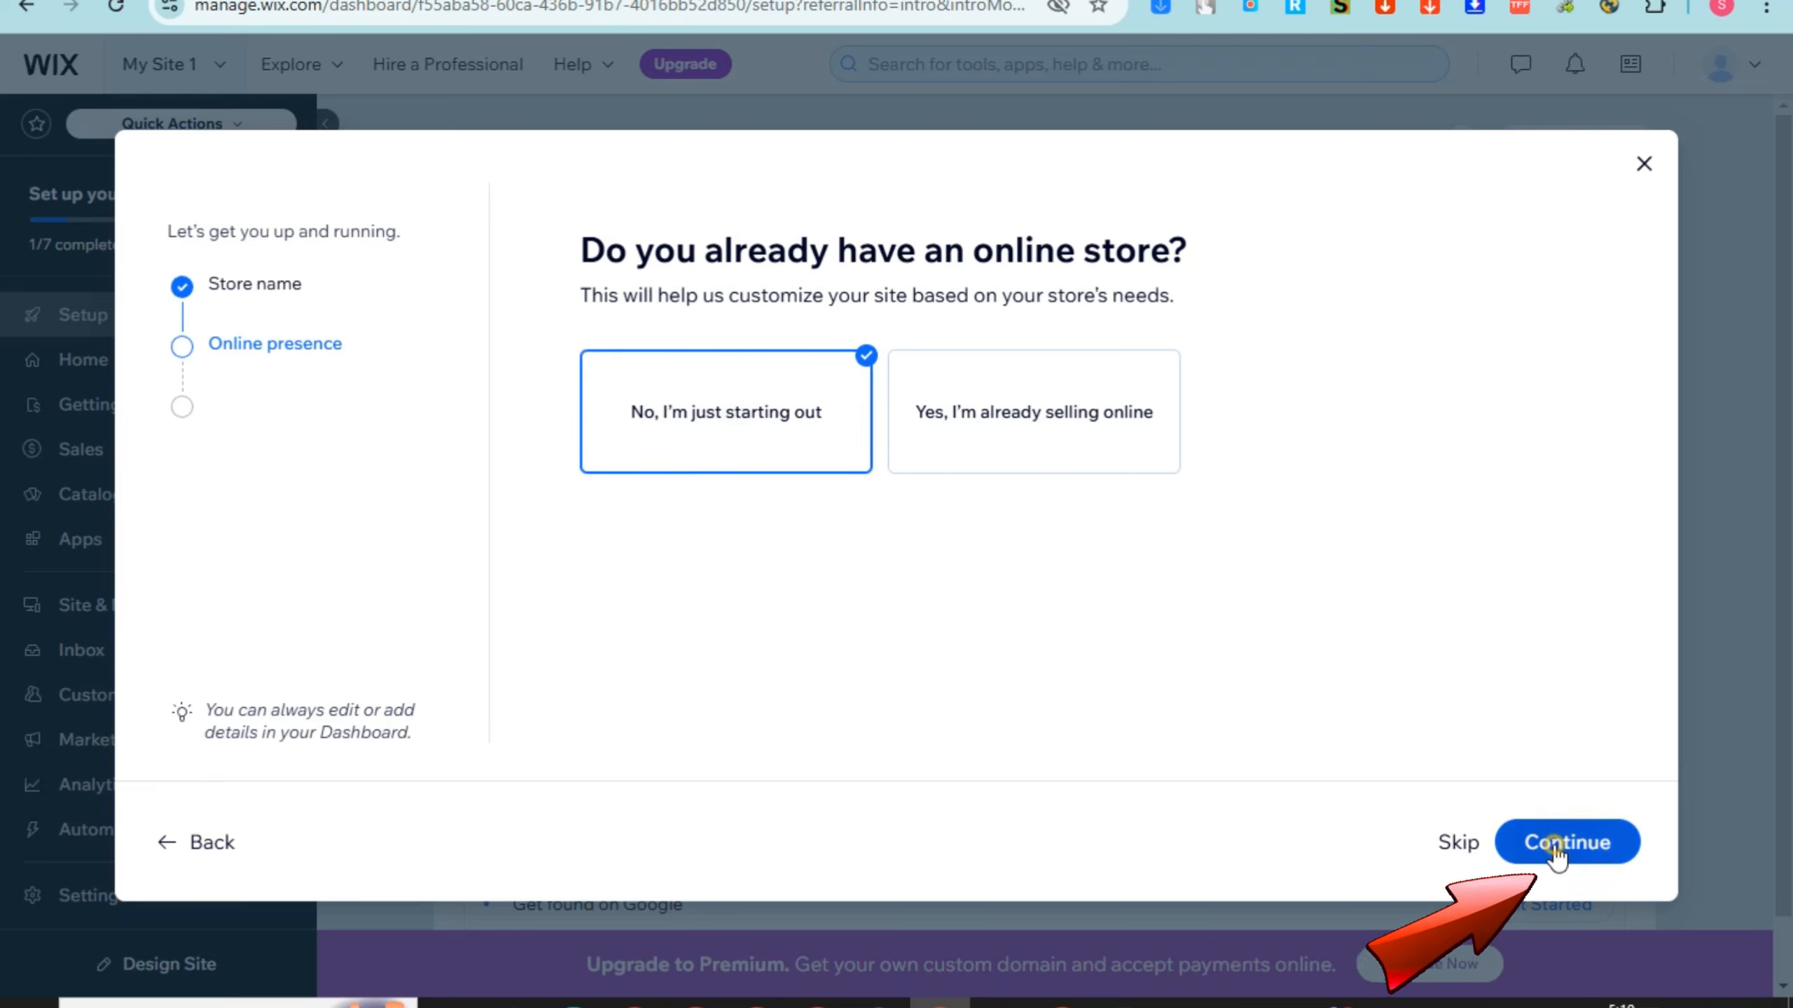
left_click(1556, 844)
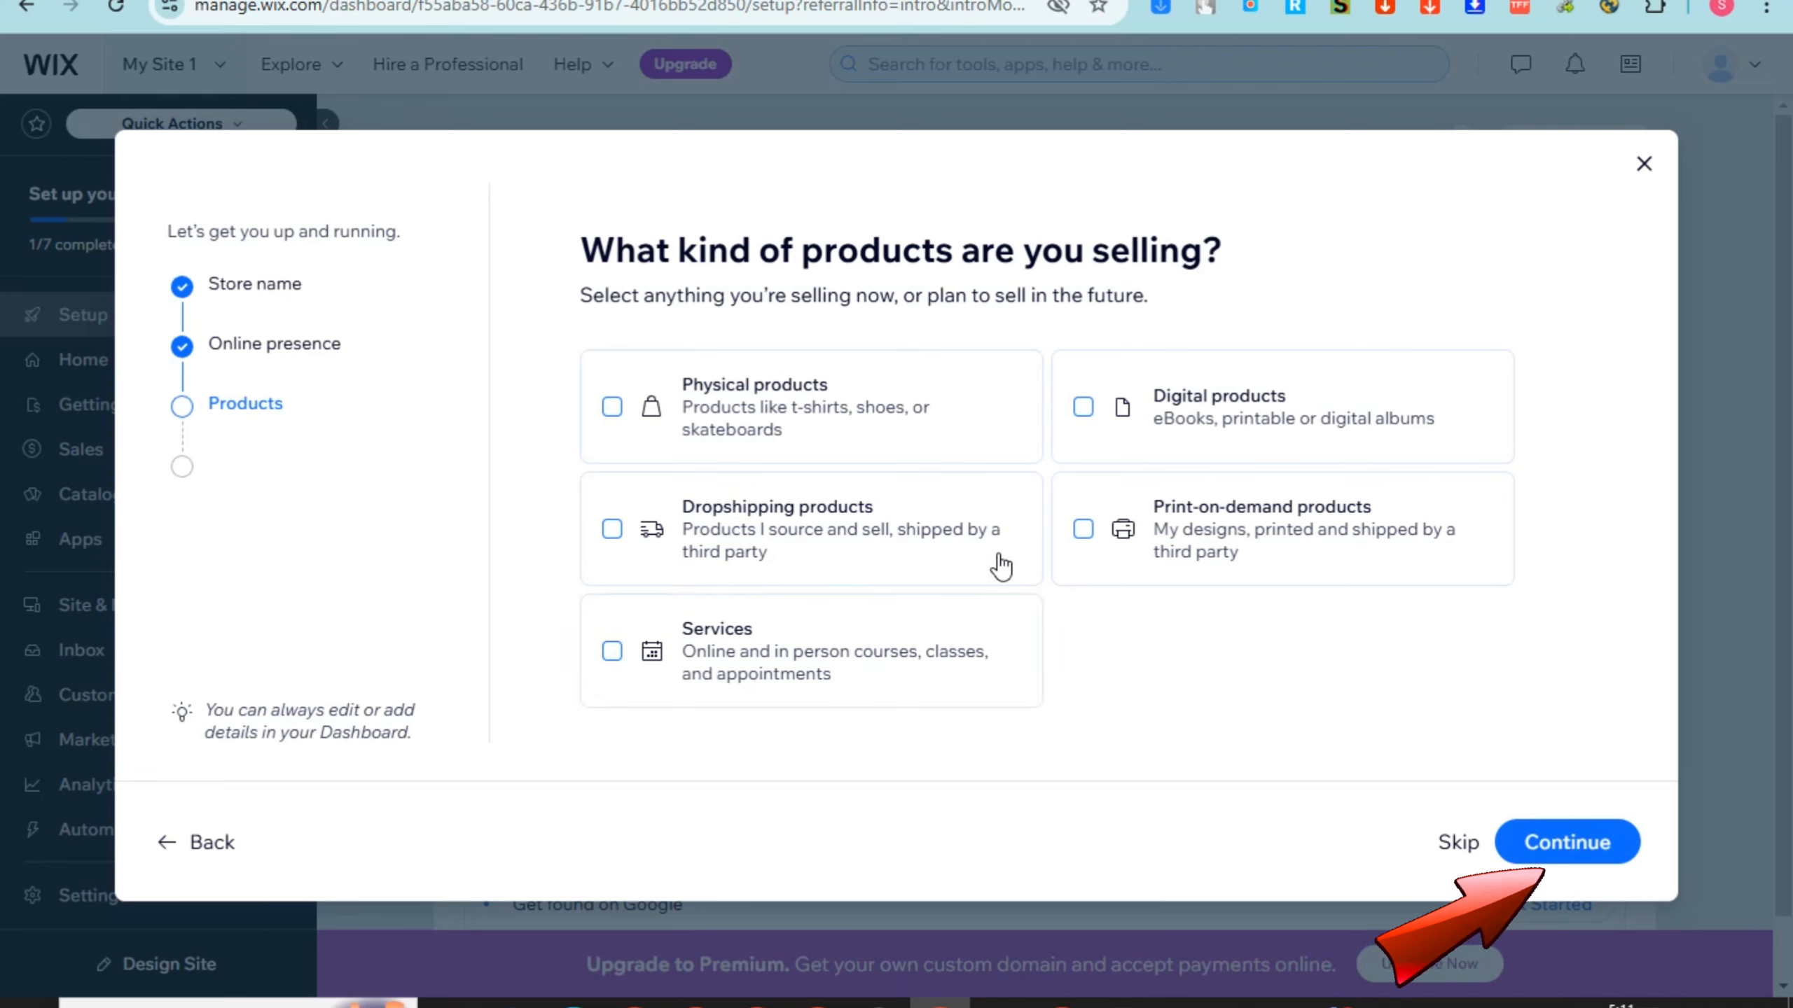
left_click(612, 407)
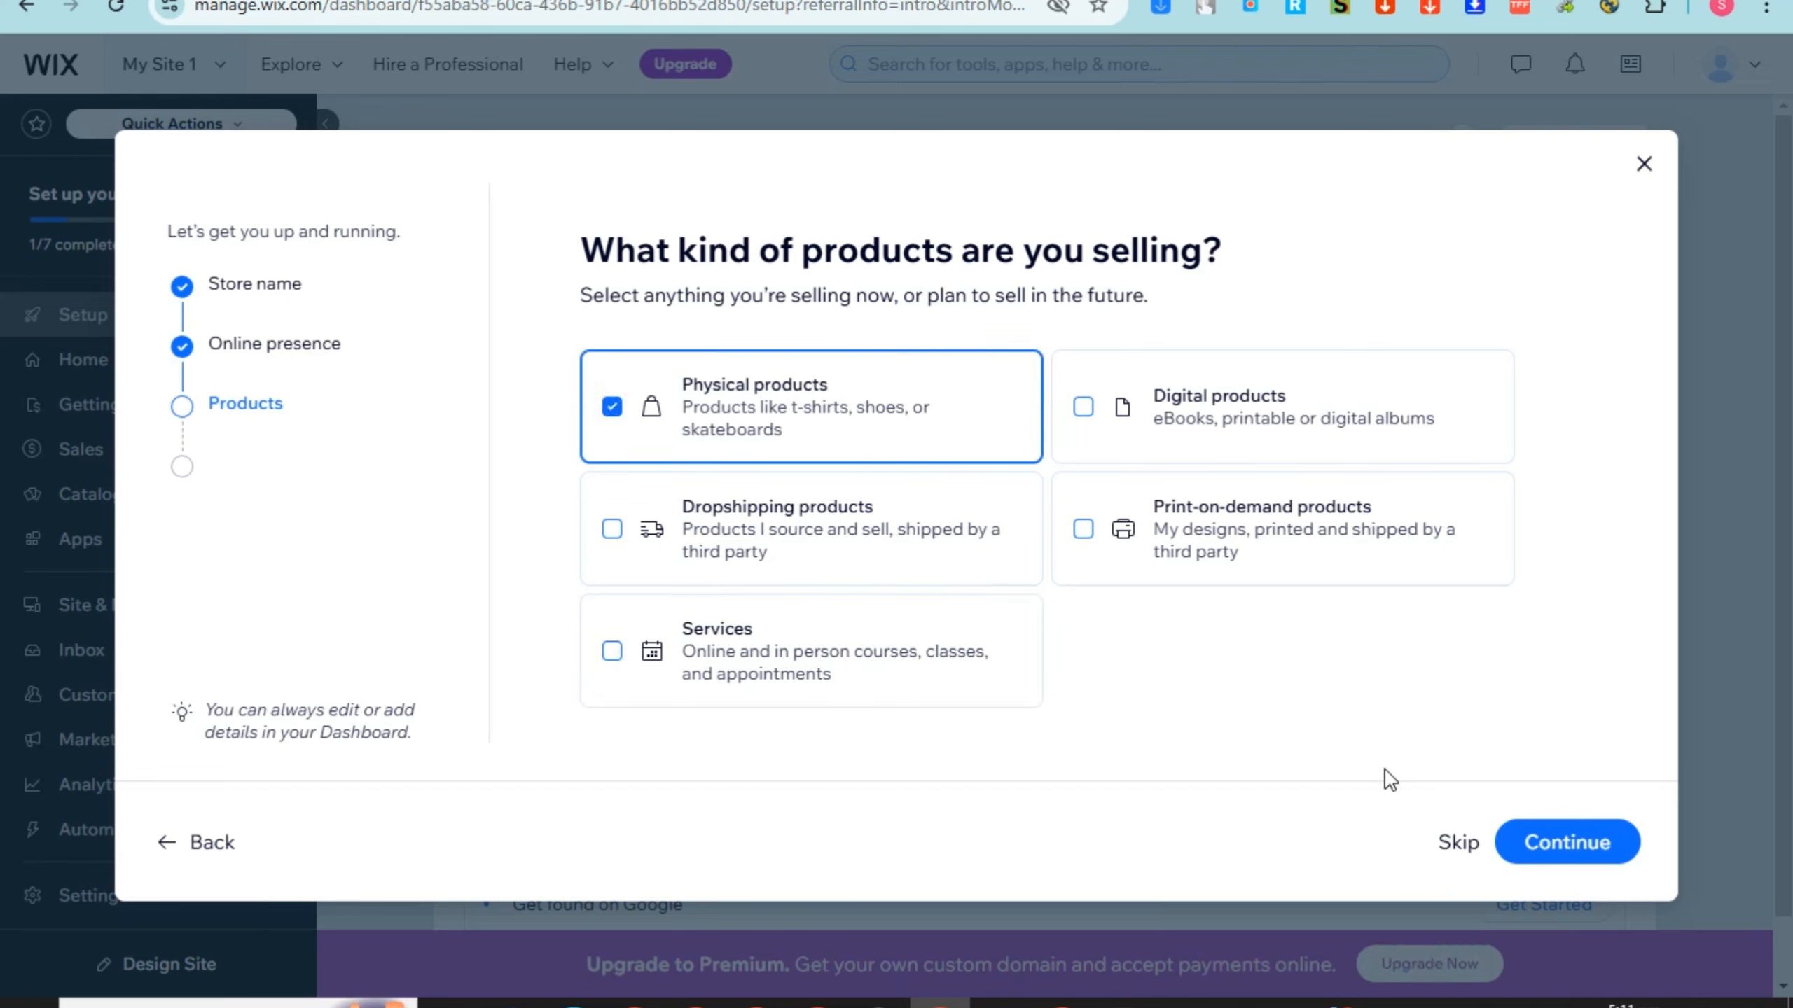
left_click(1543, 842)
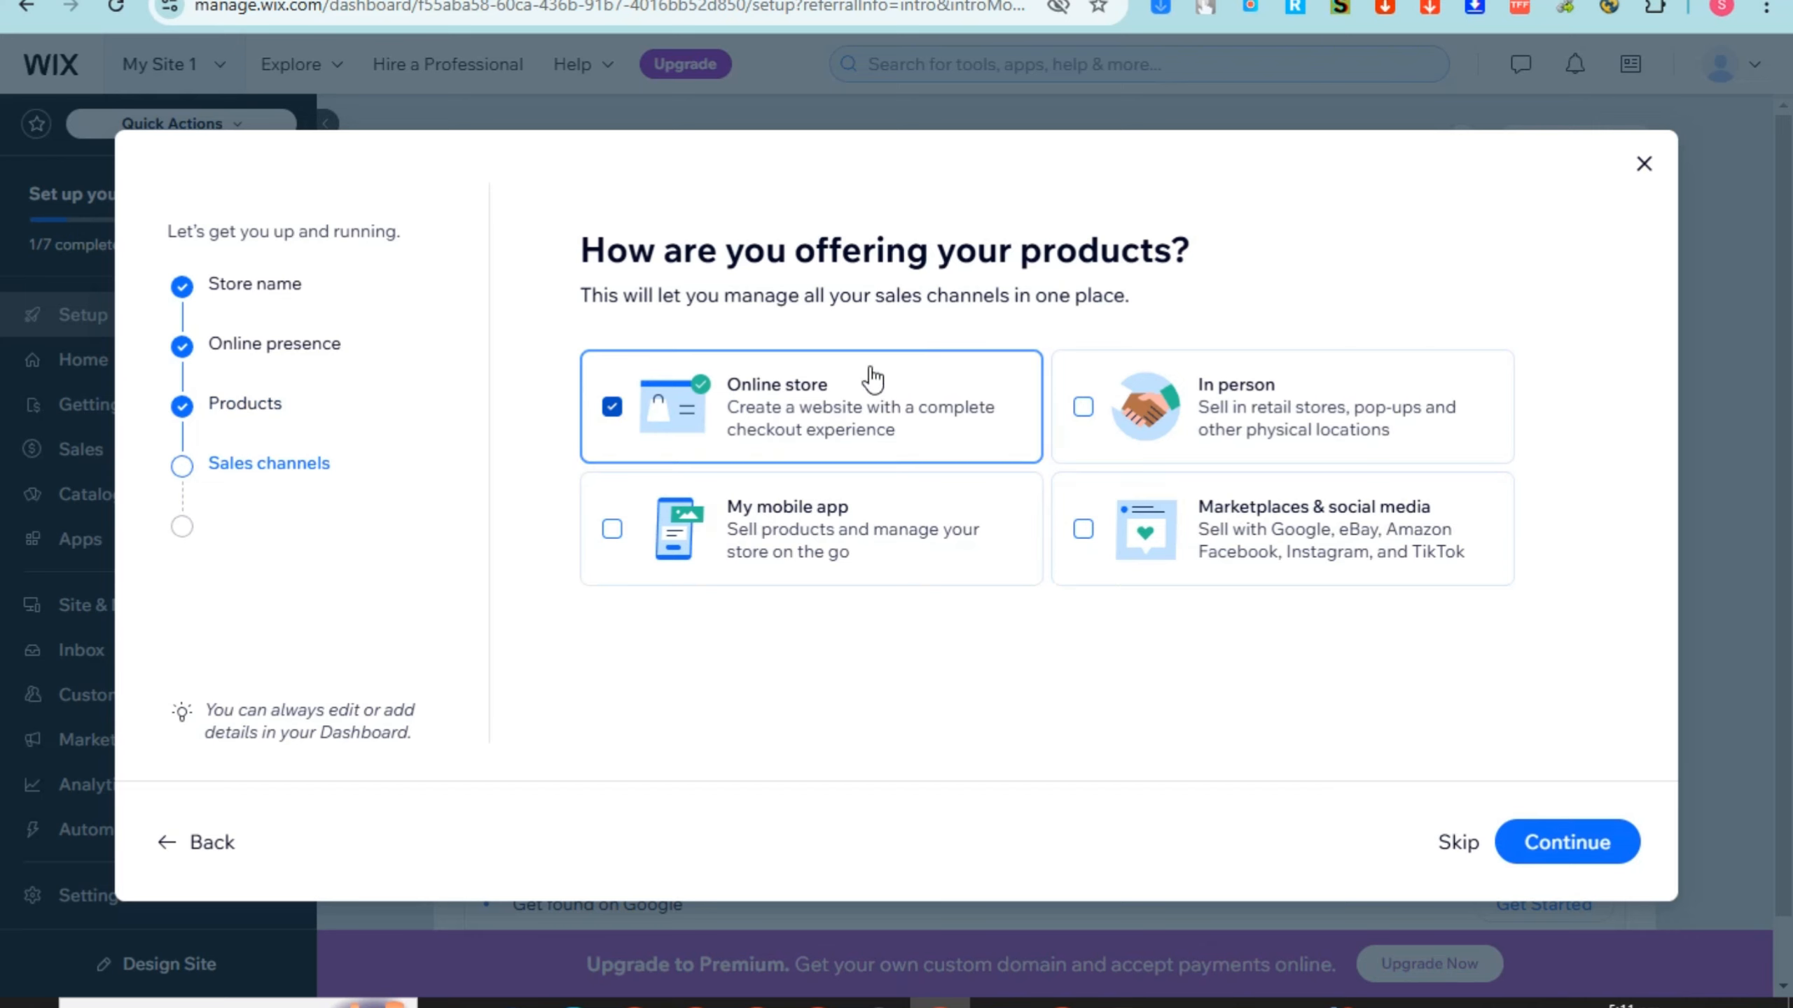
left_click(1560, 844)
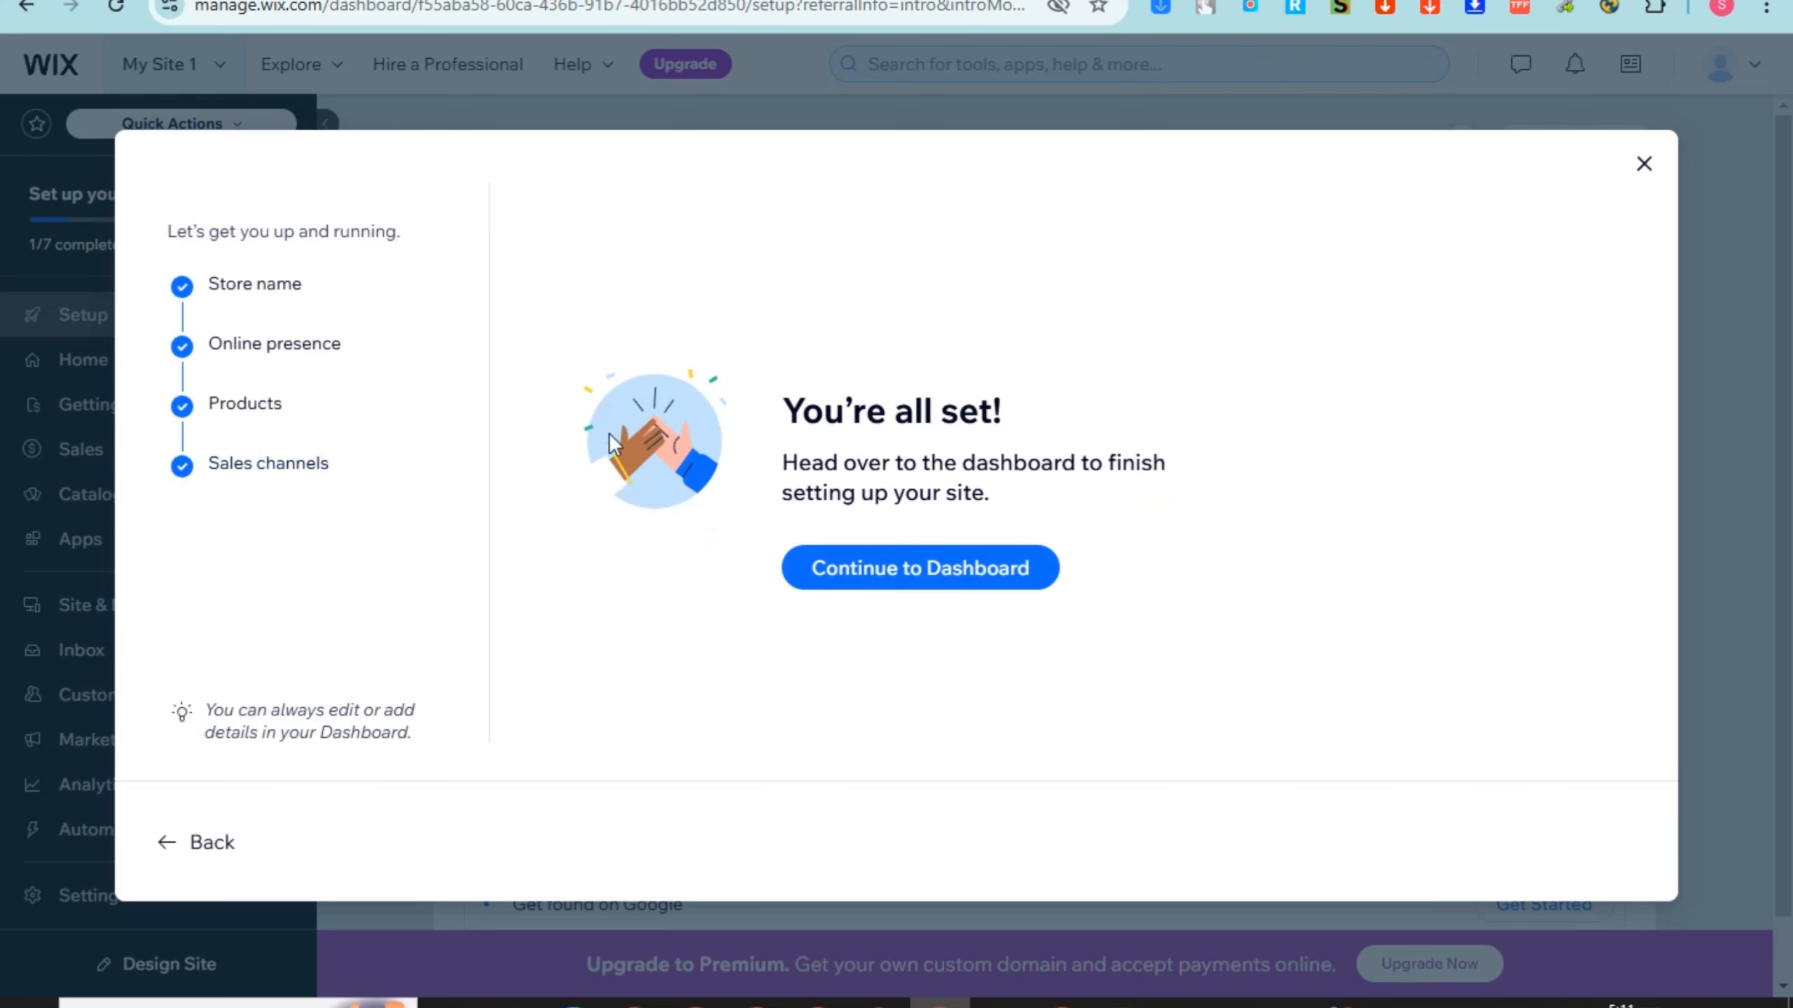
left_click(931, 569)
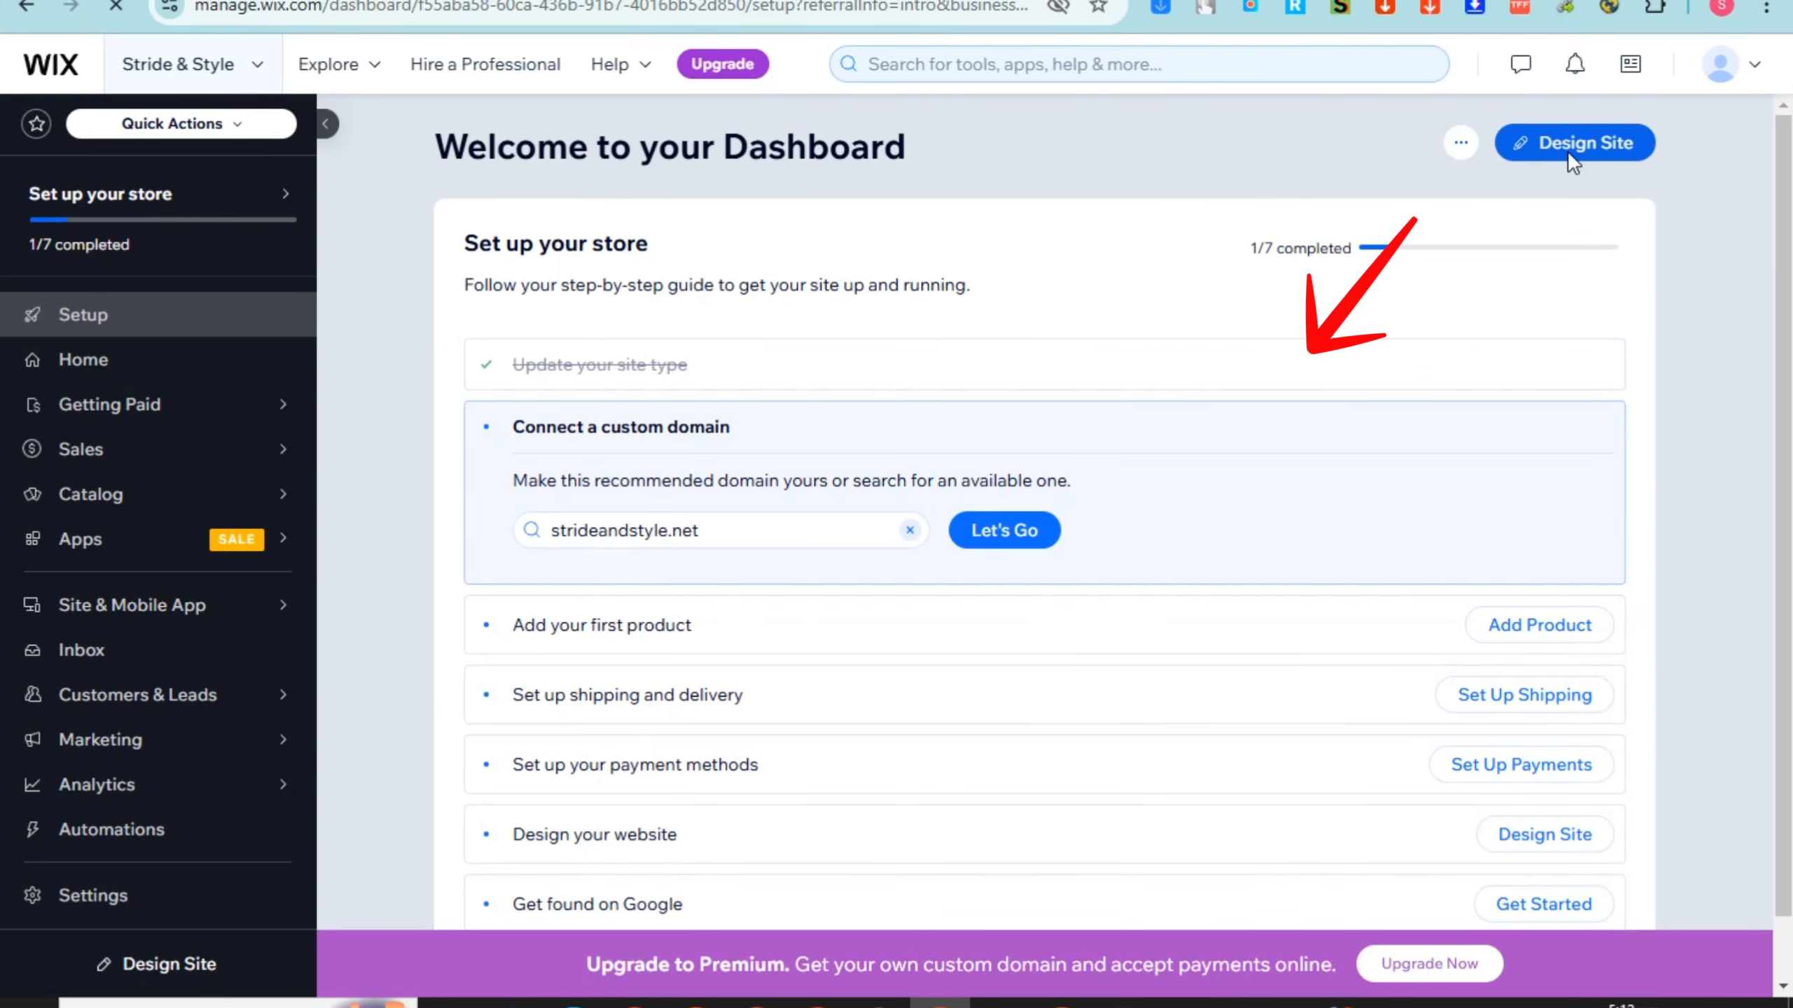
Step: Start designing the site by customizing a template and look through the eCommerce website templates
left_click(1541, 258)
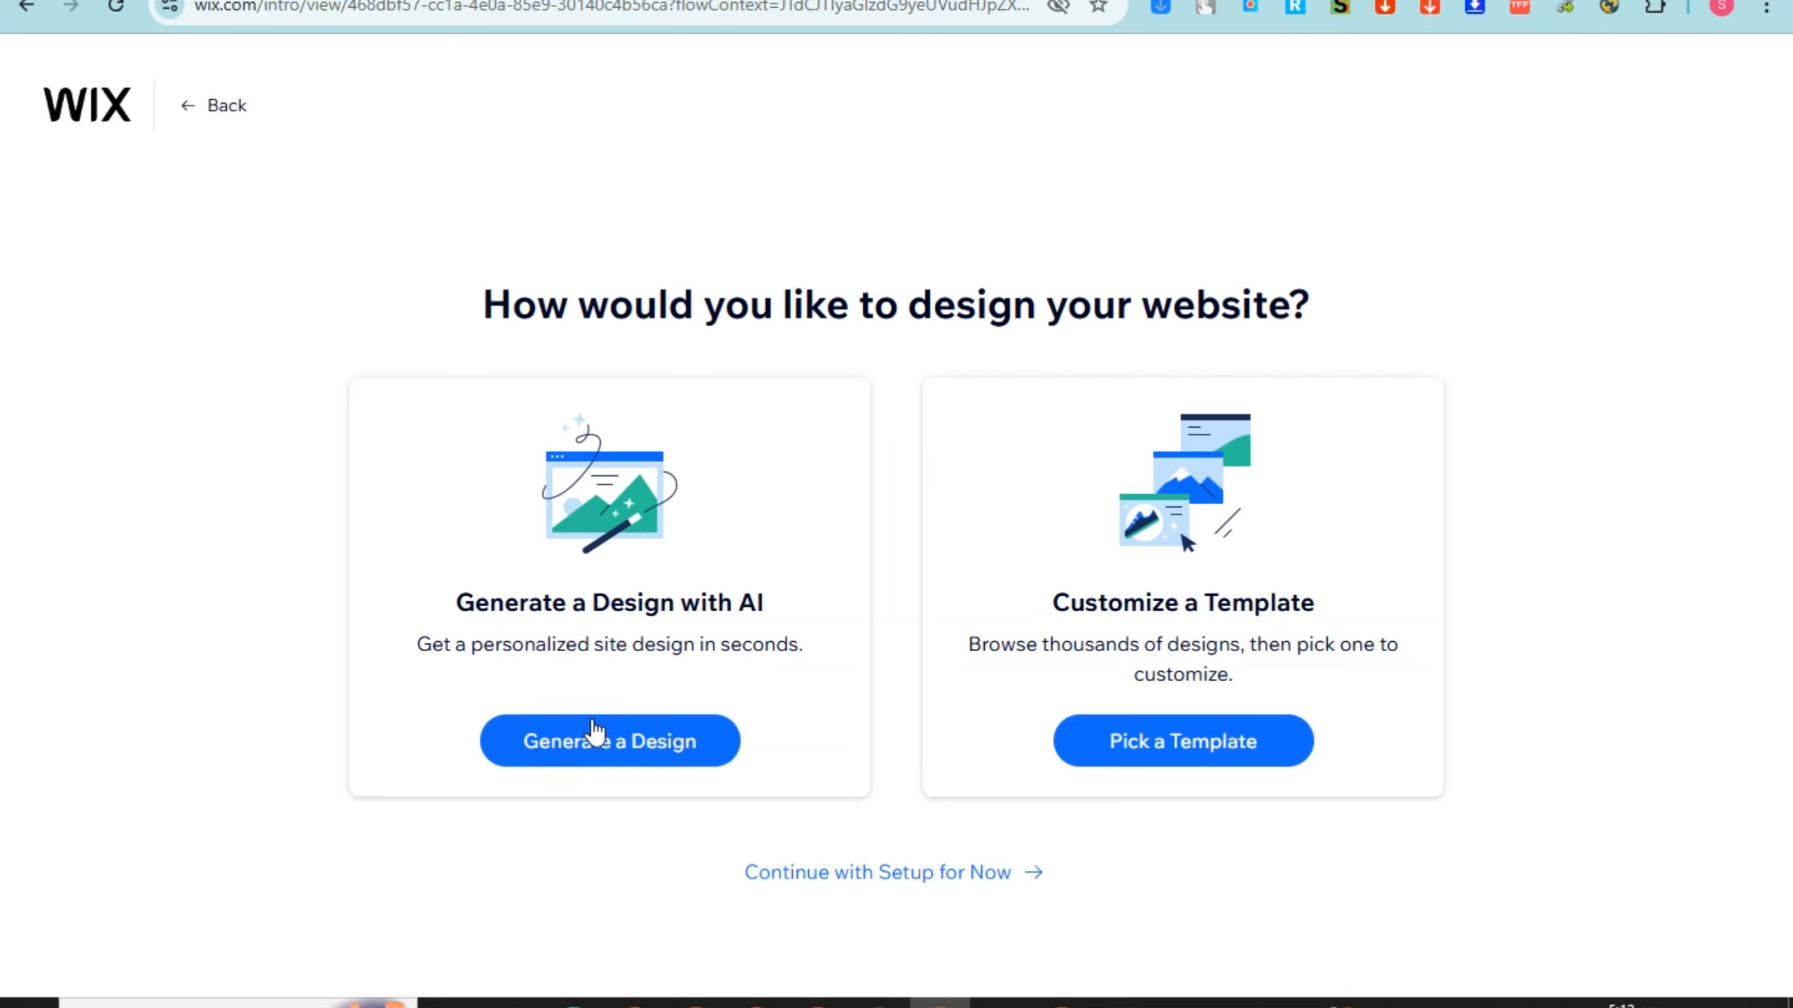
left_click_drag(427, 612, 891, 616)
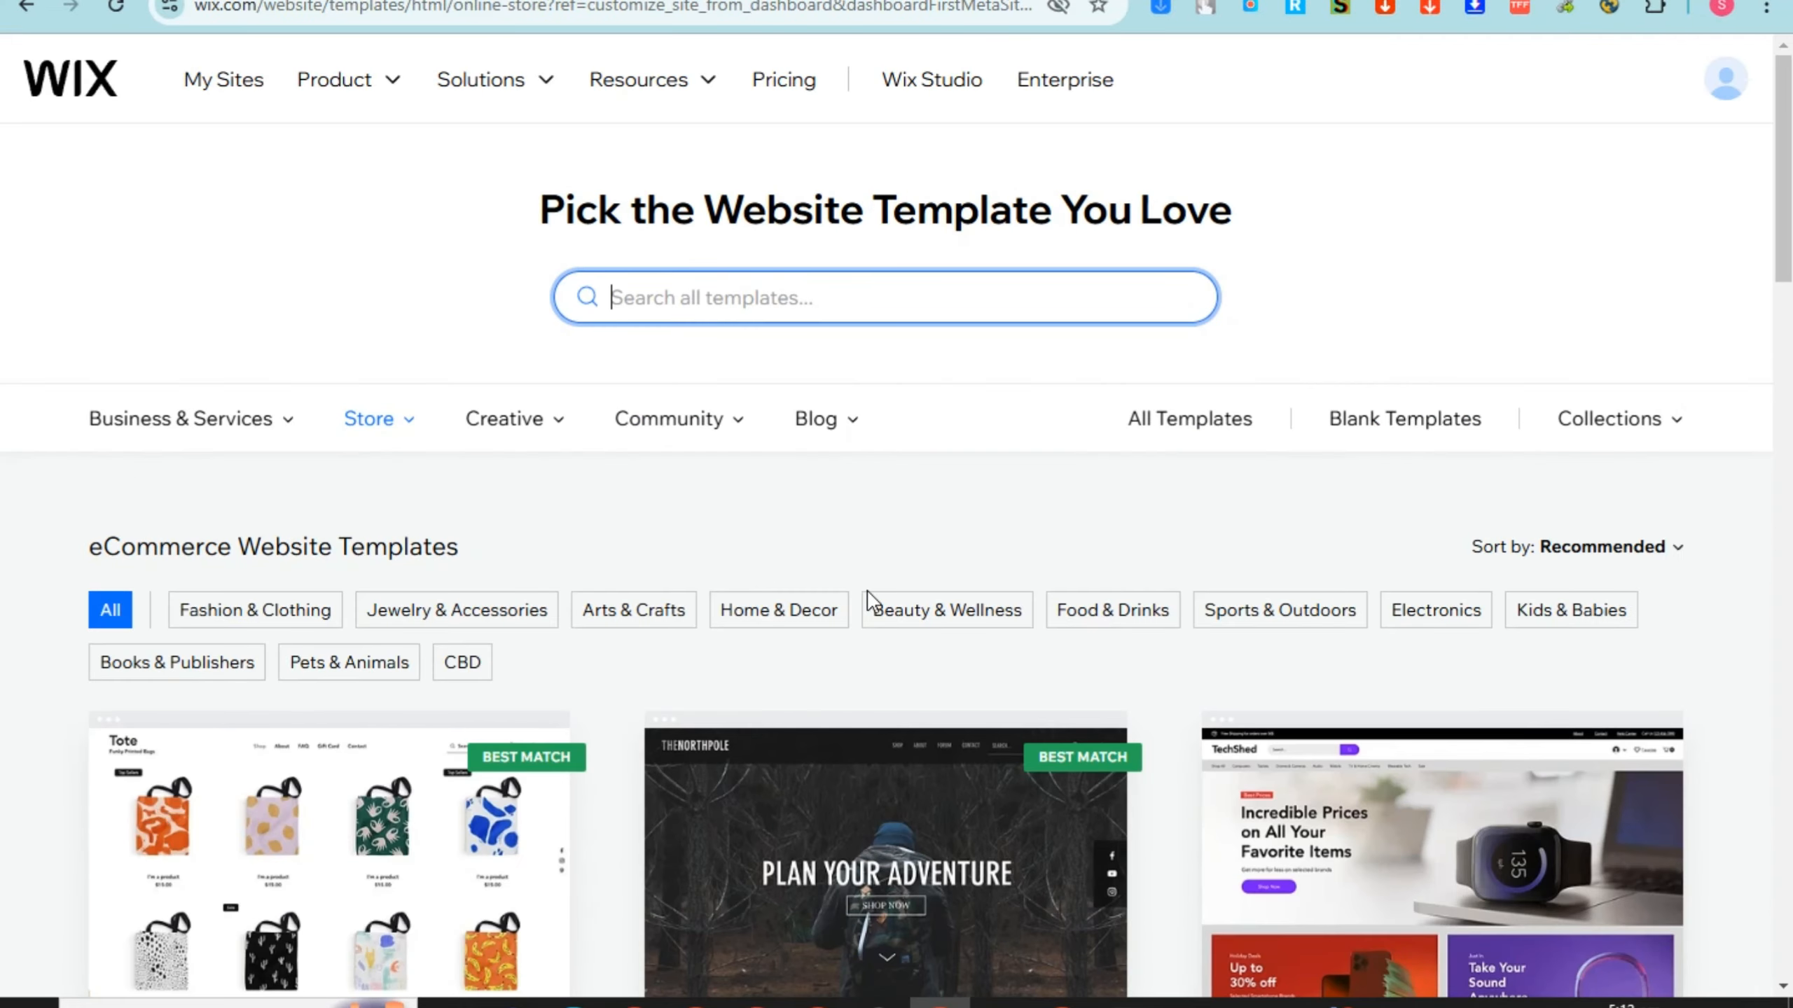
scroll(931, 611, "down", 5)
scroll(936, 610, "down", 14)
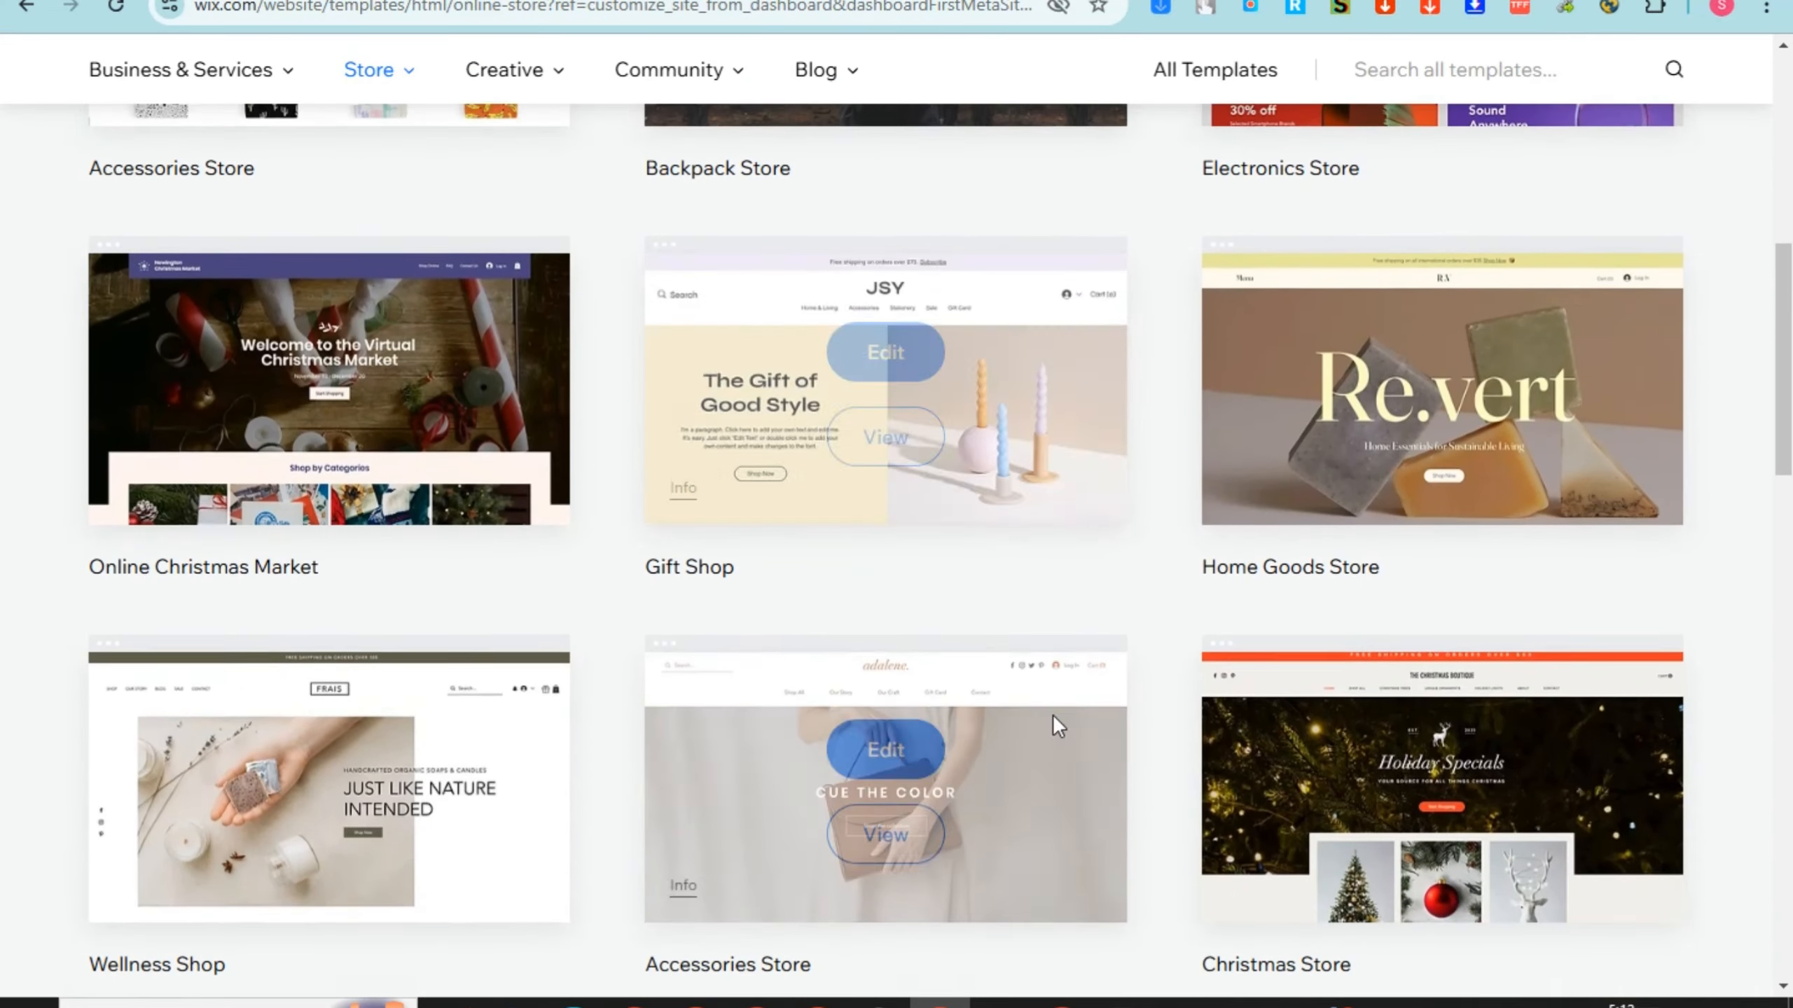
scroll(1059, 722, "down", 7)
scroll(1059, 722, "up", 20)
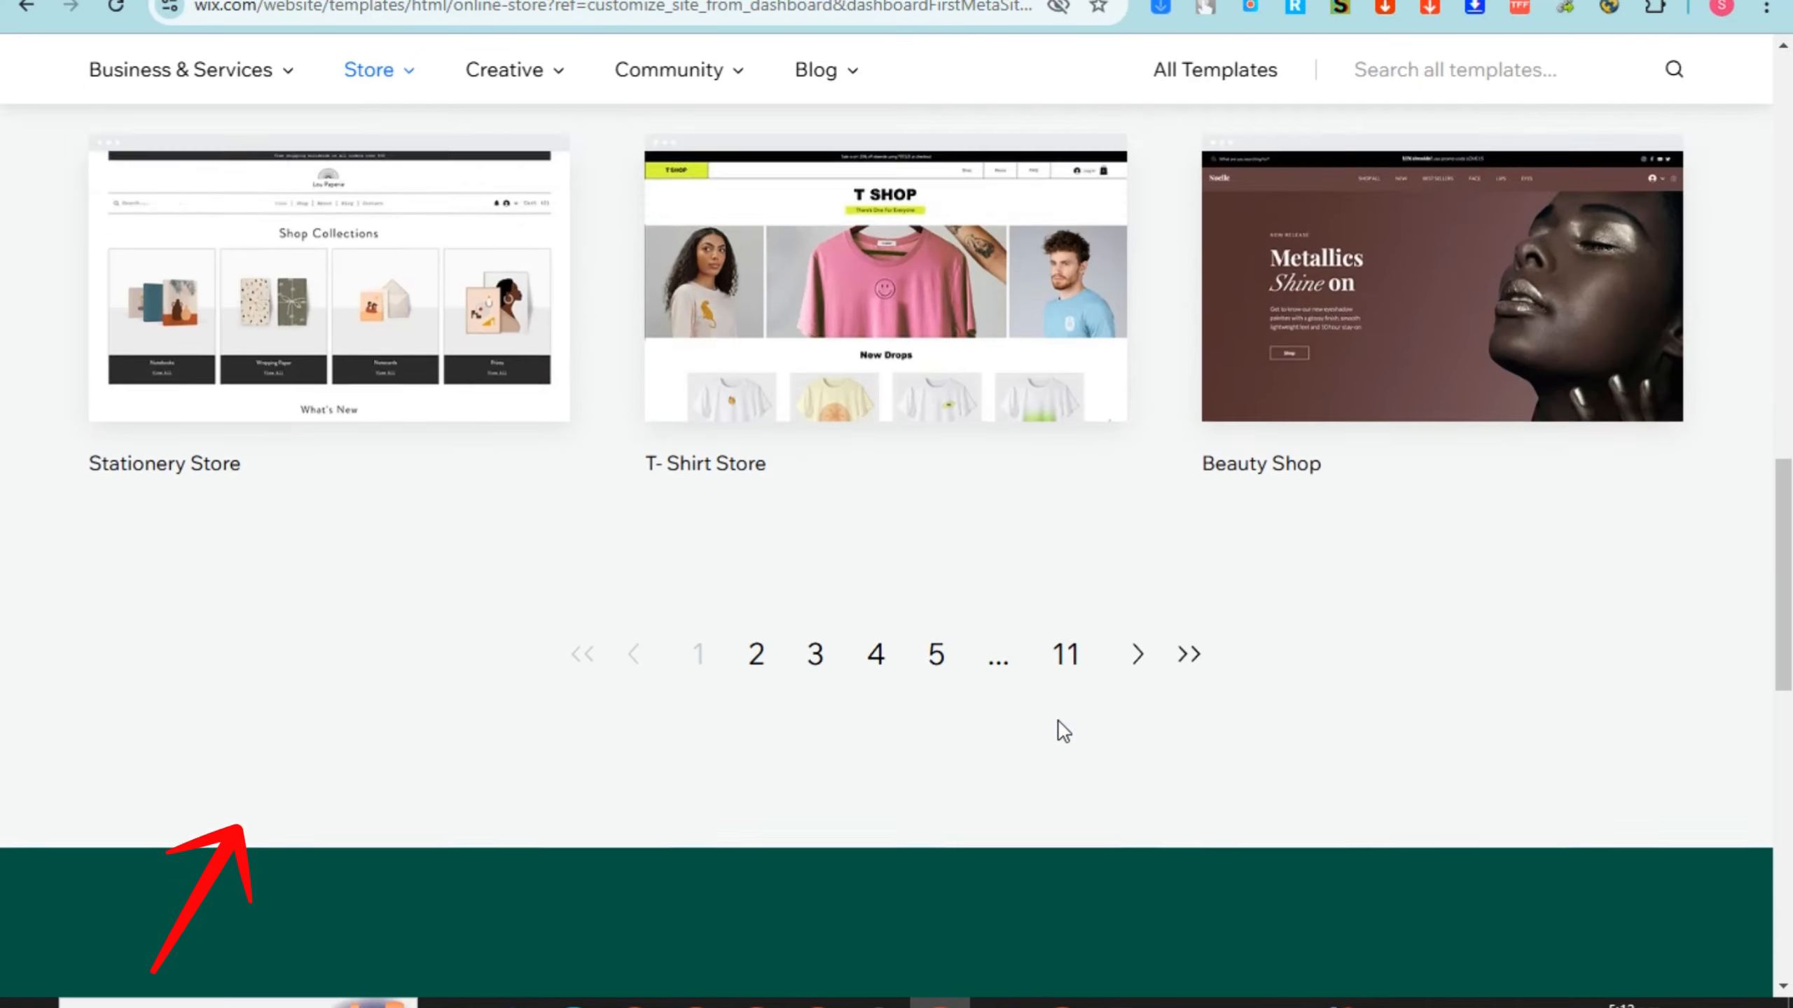
scroll(706, 304, "up", 1)
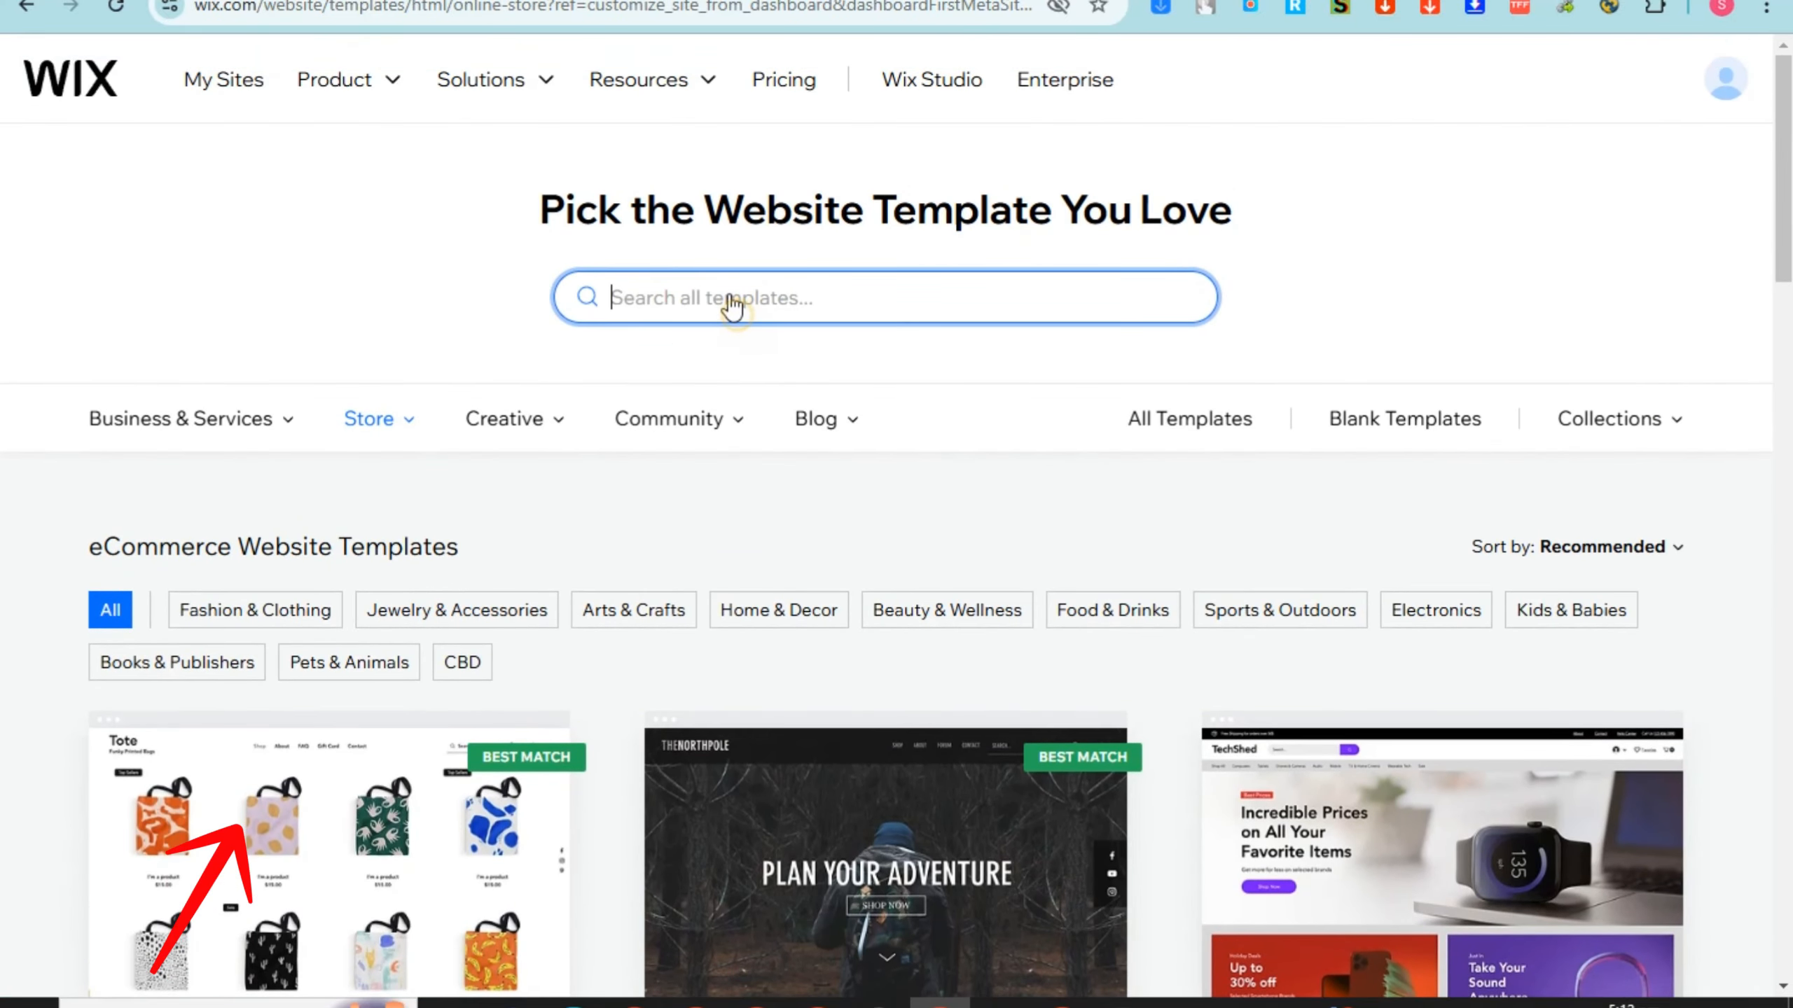
Step: Search the templates for "shoes" with the Shoes Manufacturer suggestion and look through the matching designs
type("shoes")
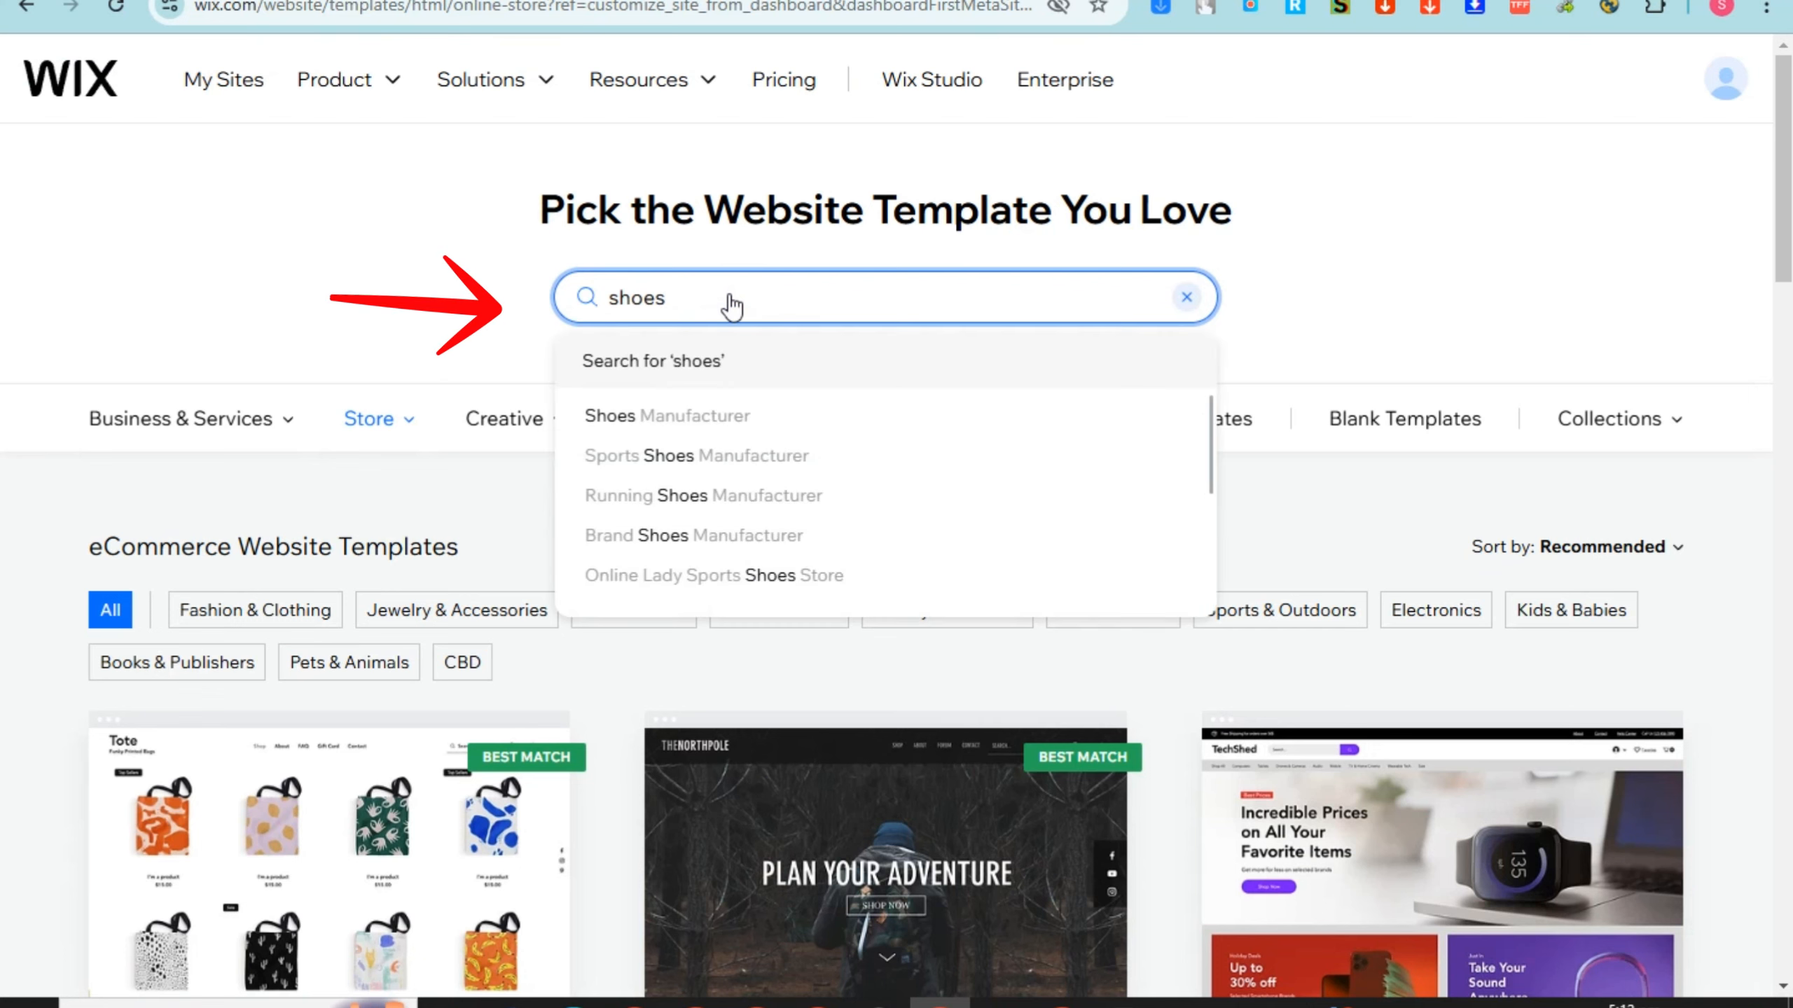
left_click(708, 429)
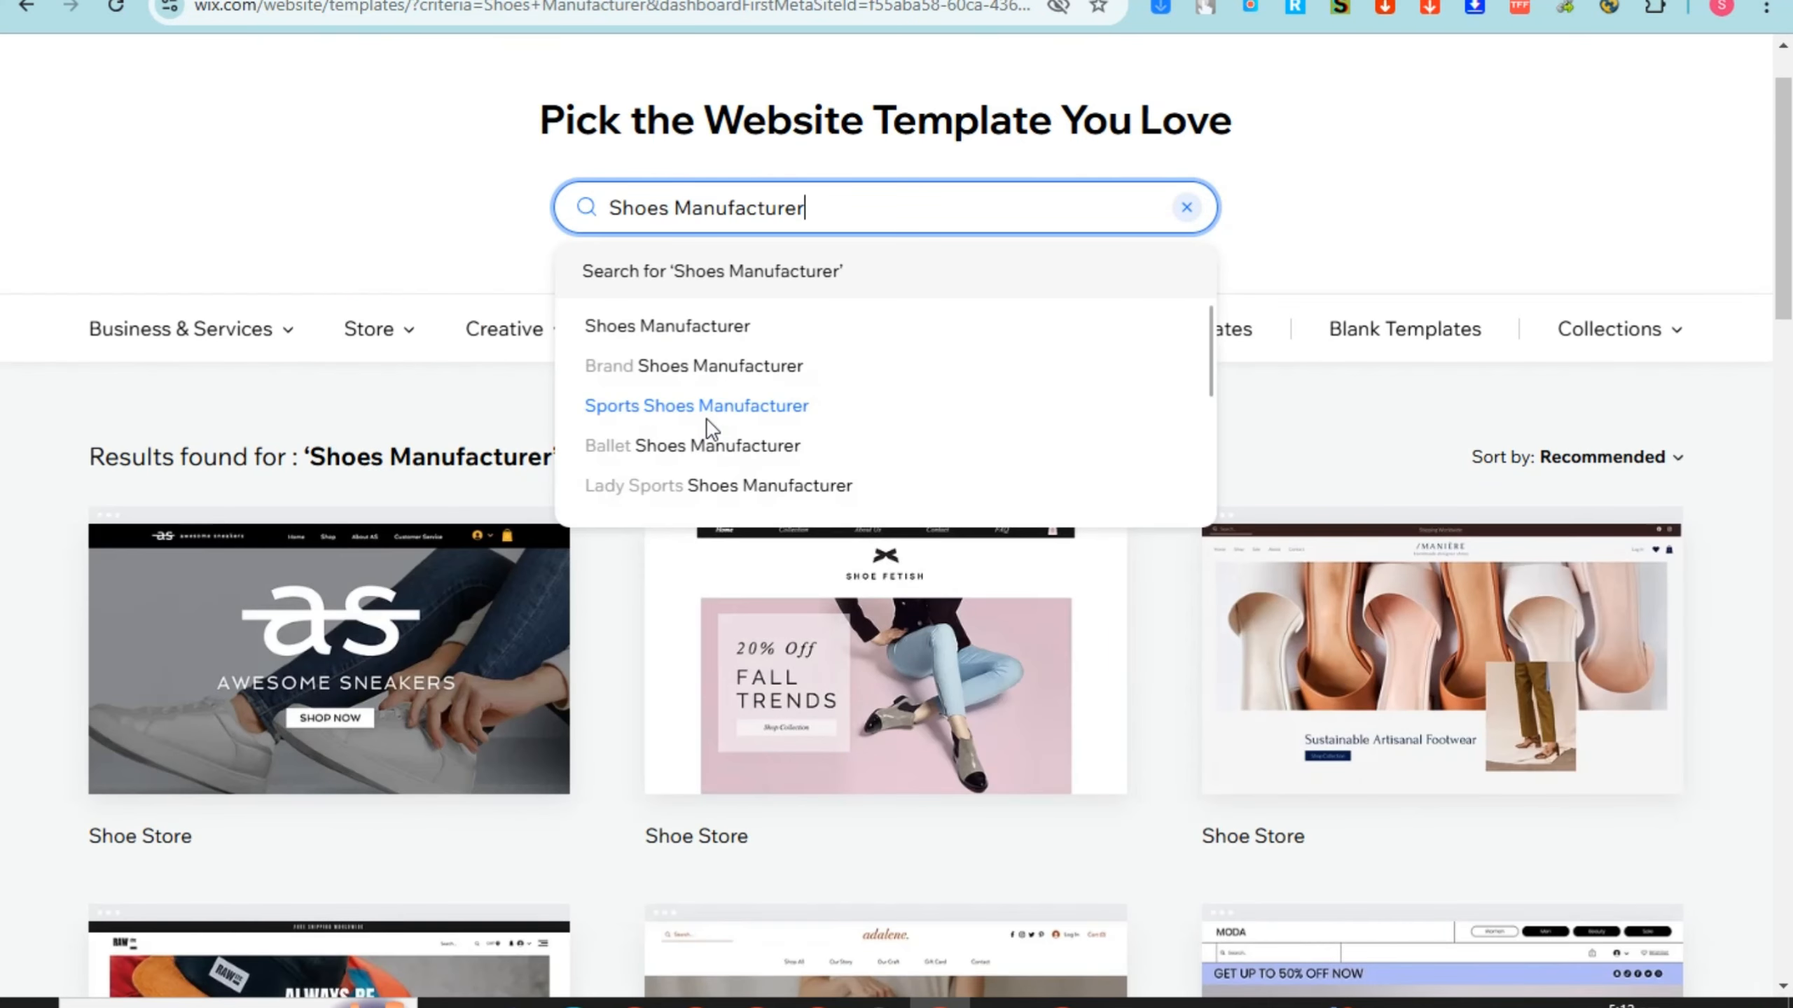
scroll(560, 619, "down", 4)
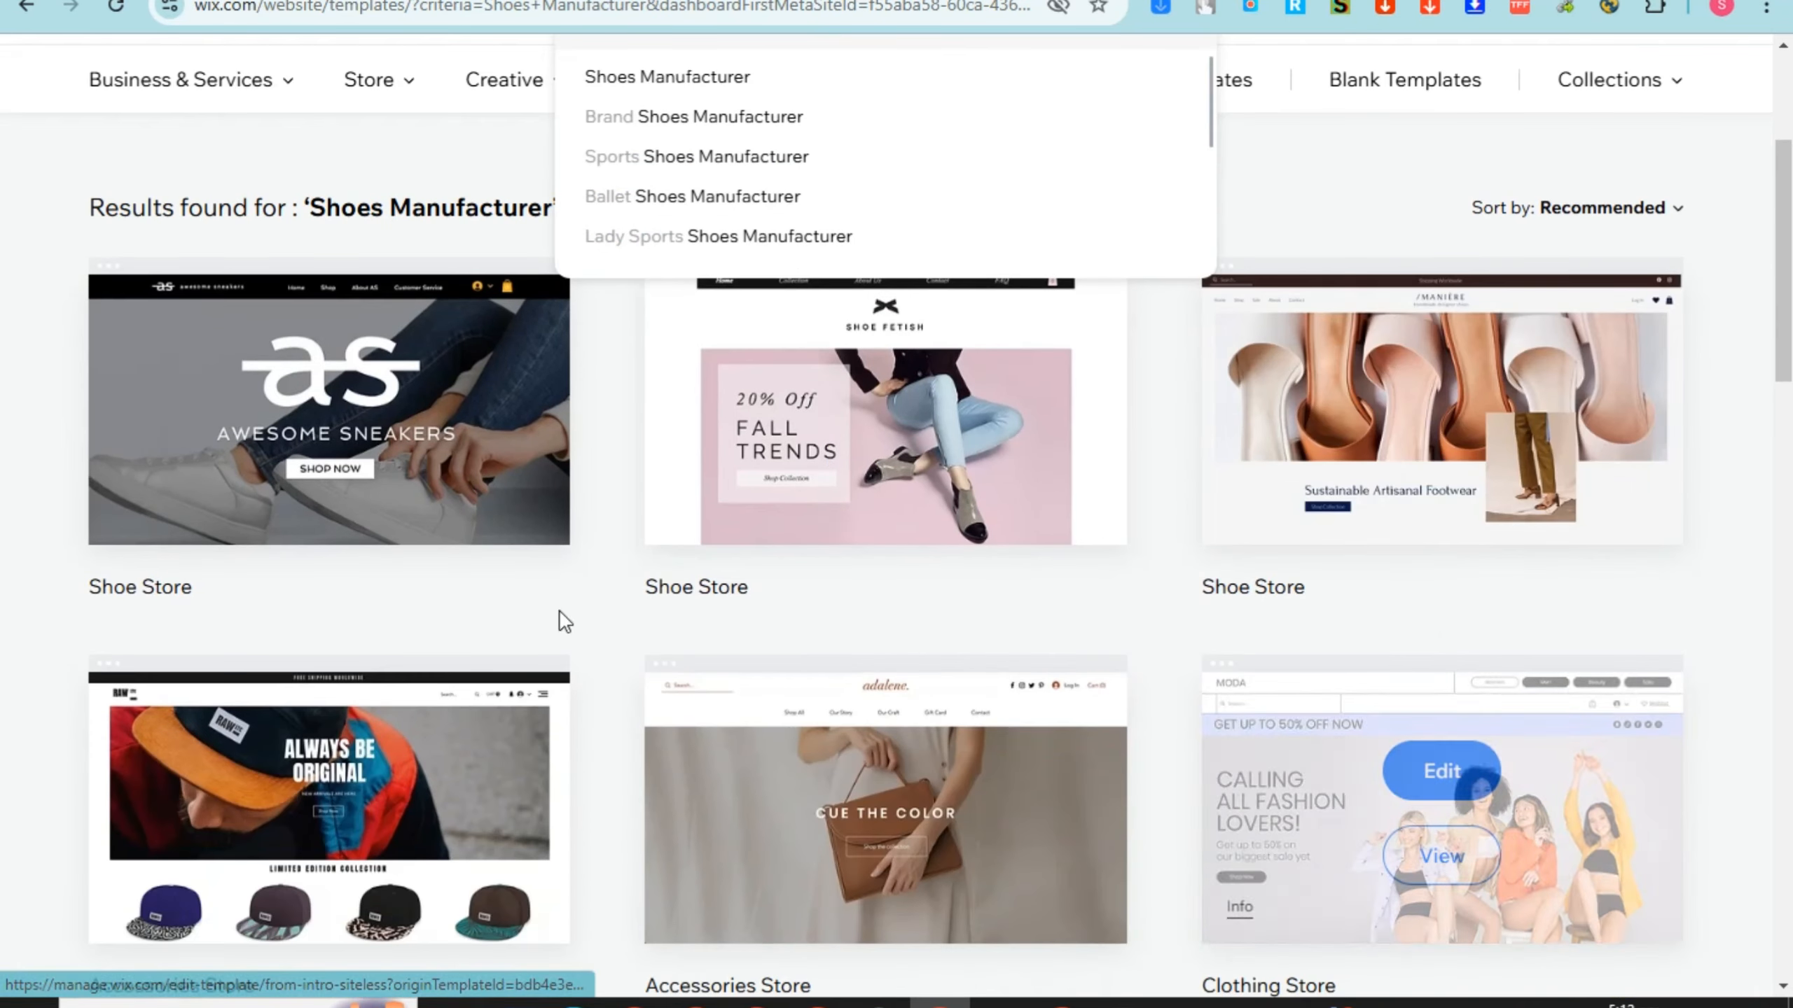
scroll(1058, 636, "down", 2)
scroll(1052, 756, "down", 6)
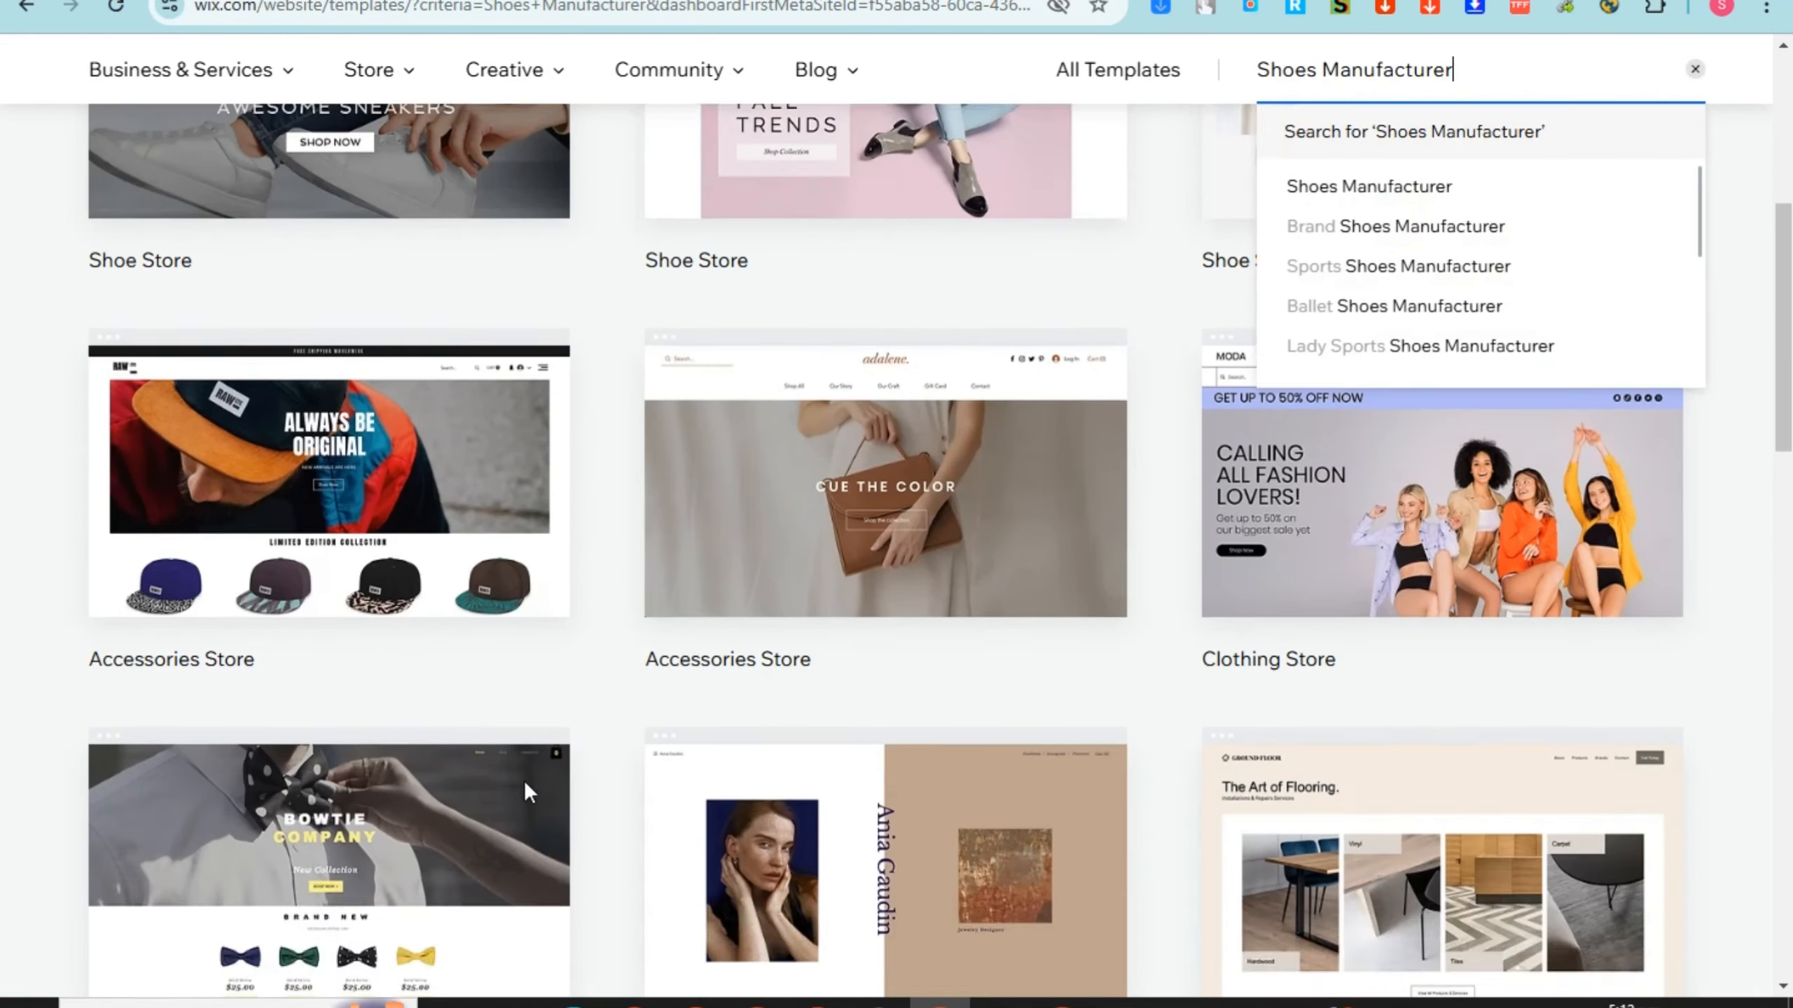
scroll(332, 593, "up", 3)
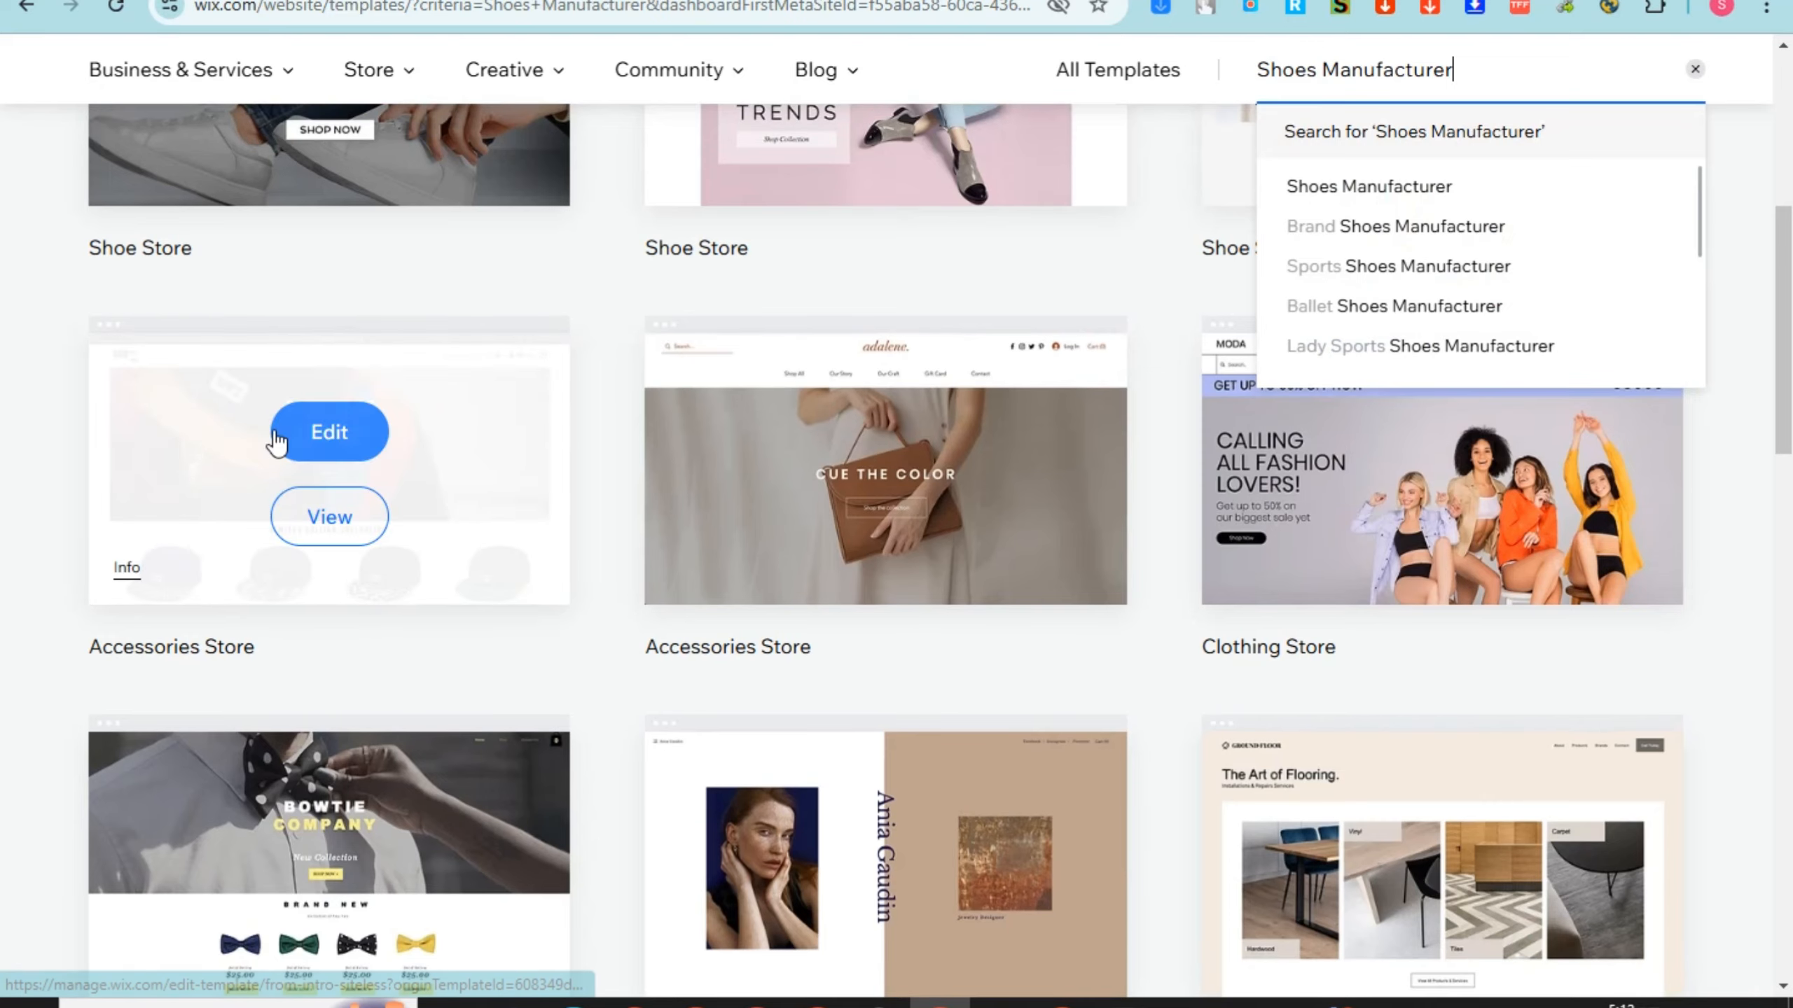
scroll(332, 396, "up", 6)
scroll(391, 338, "up", 3)
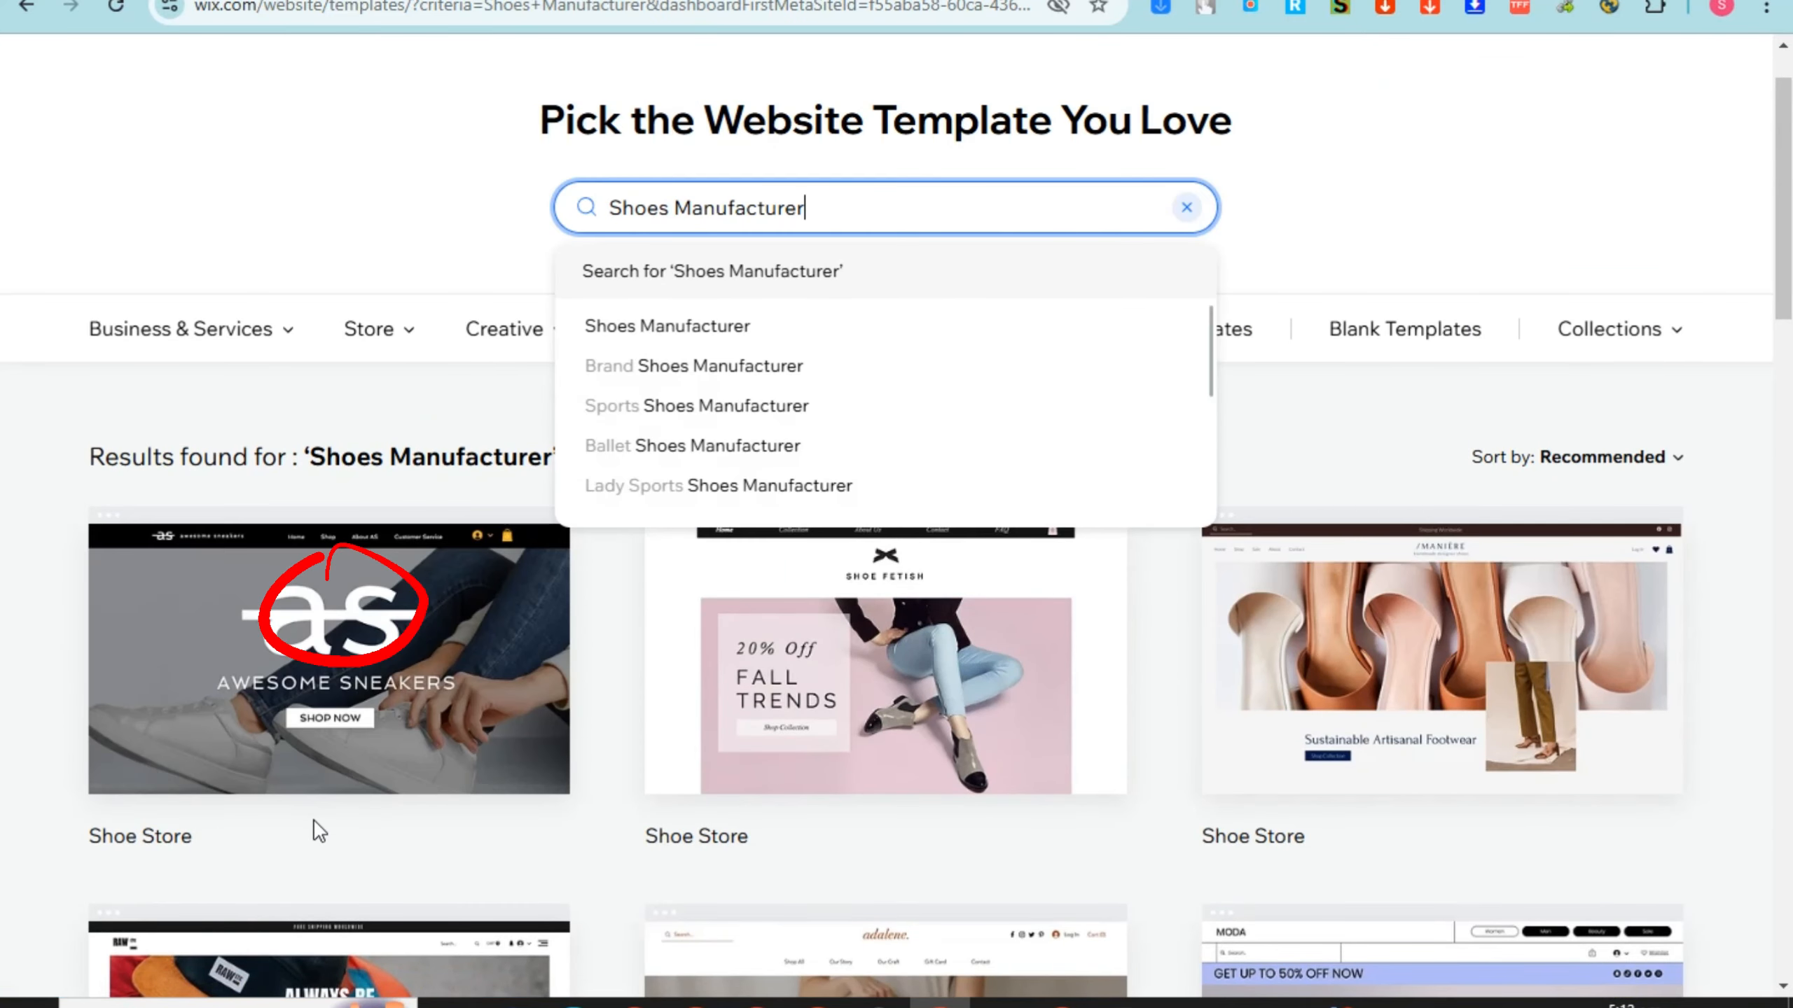
Step: Switch the template search to Brand Shoes Manufacturer and open the Awesome Sneakers shoe store template for editing
mouse_move(351, 758)
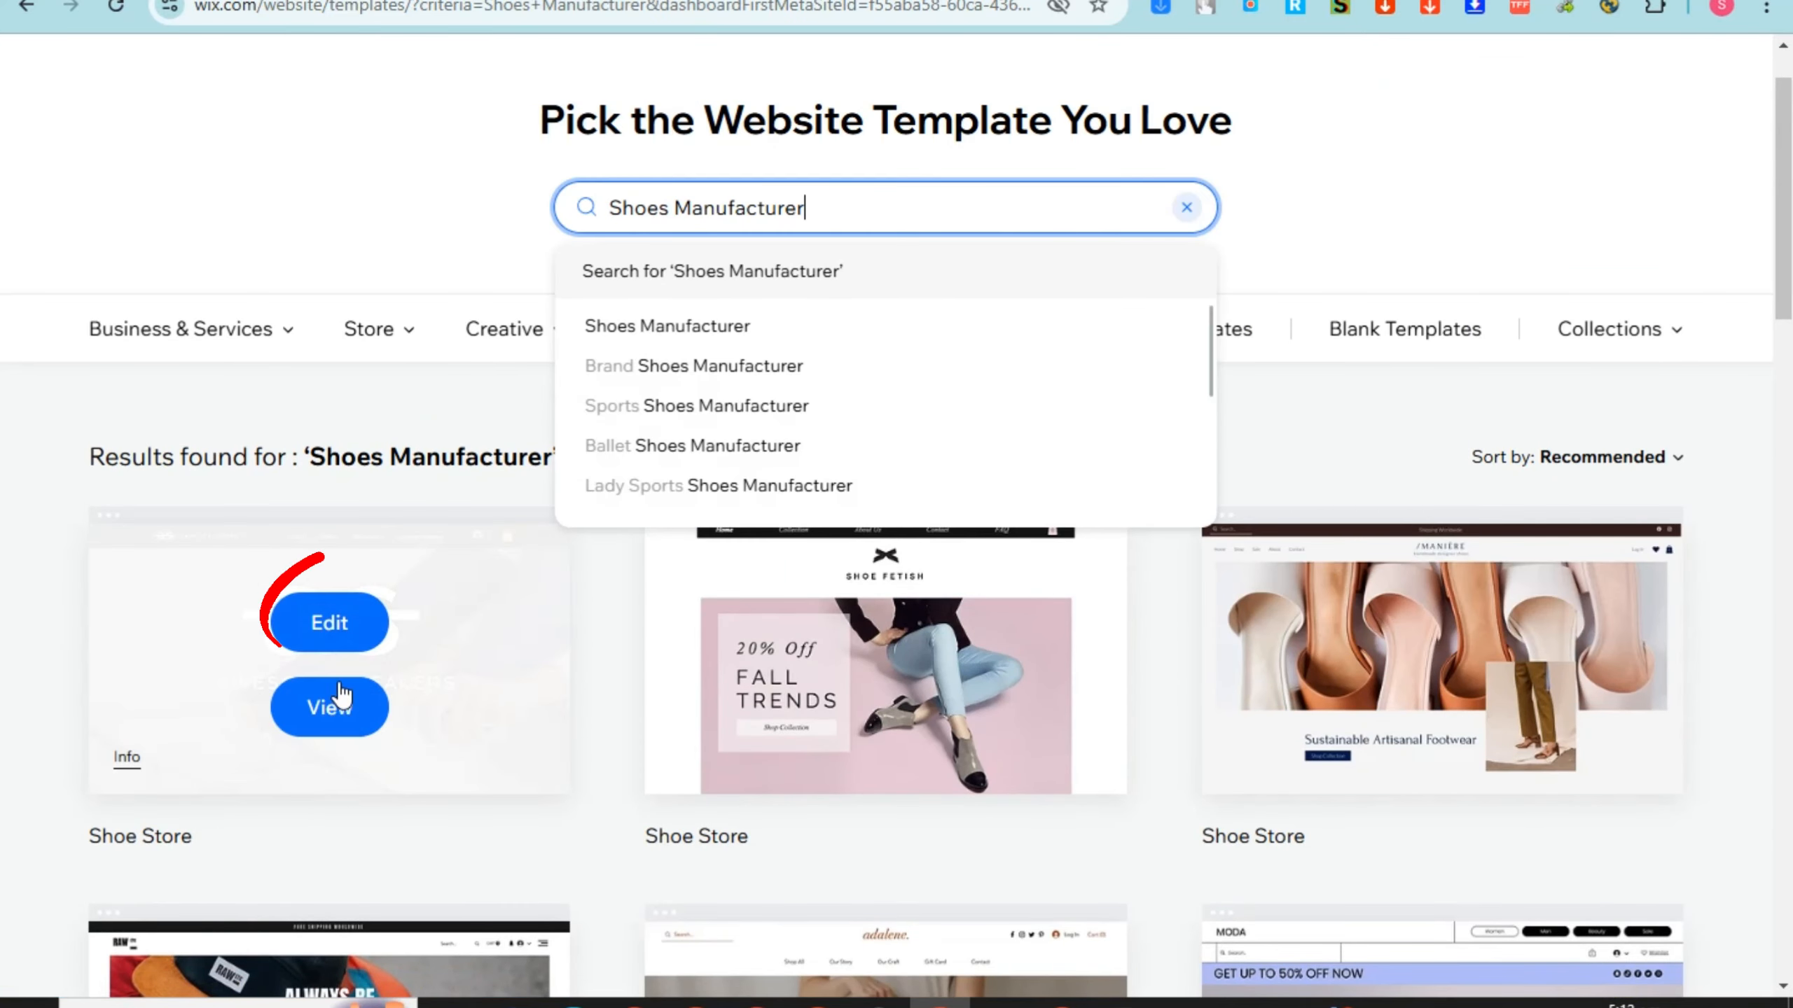
left_click(797, 363)
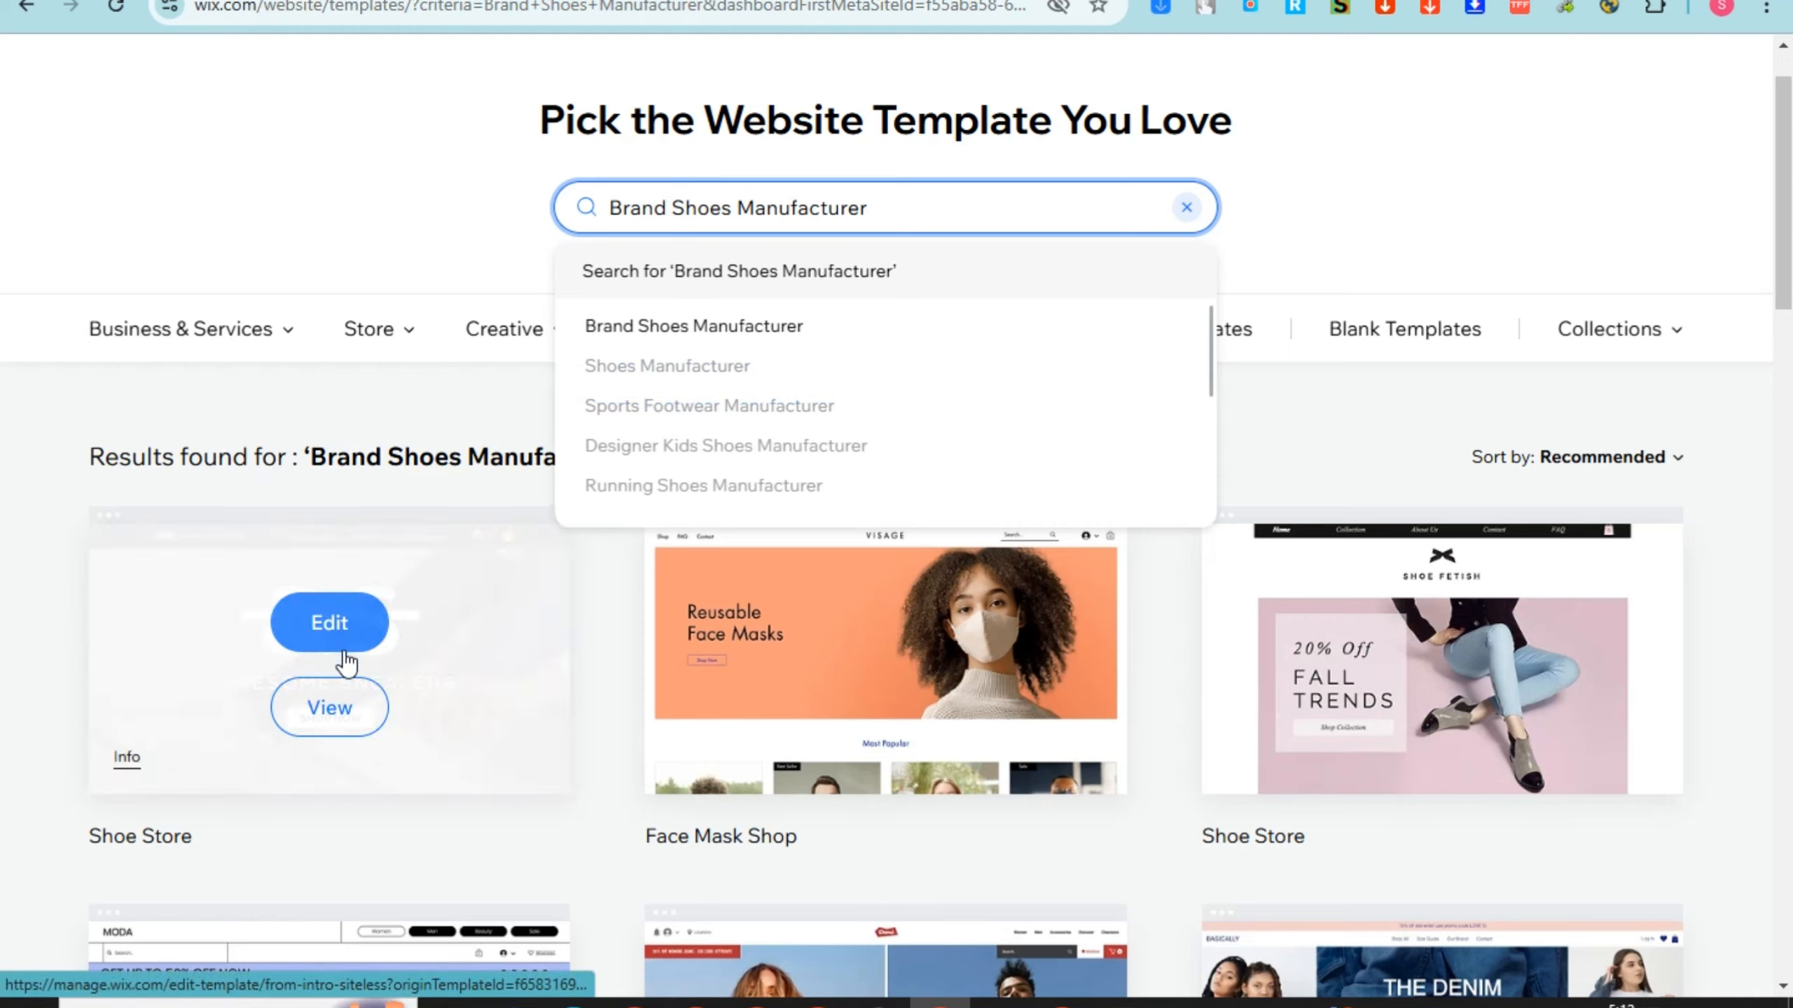
left_click(337, 644)
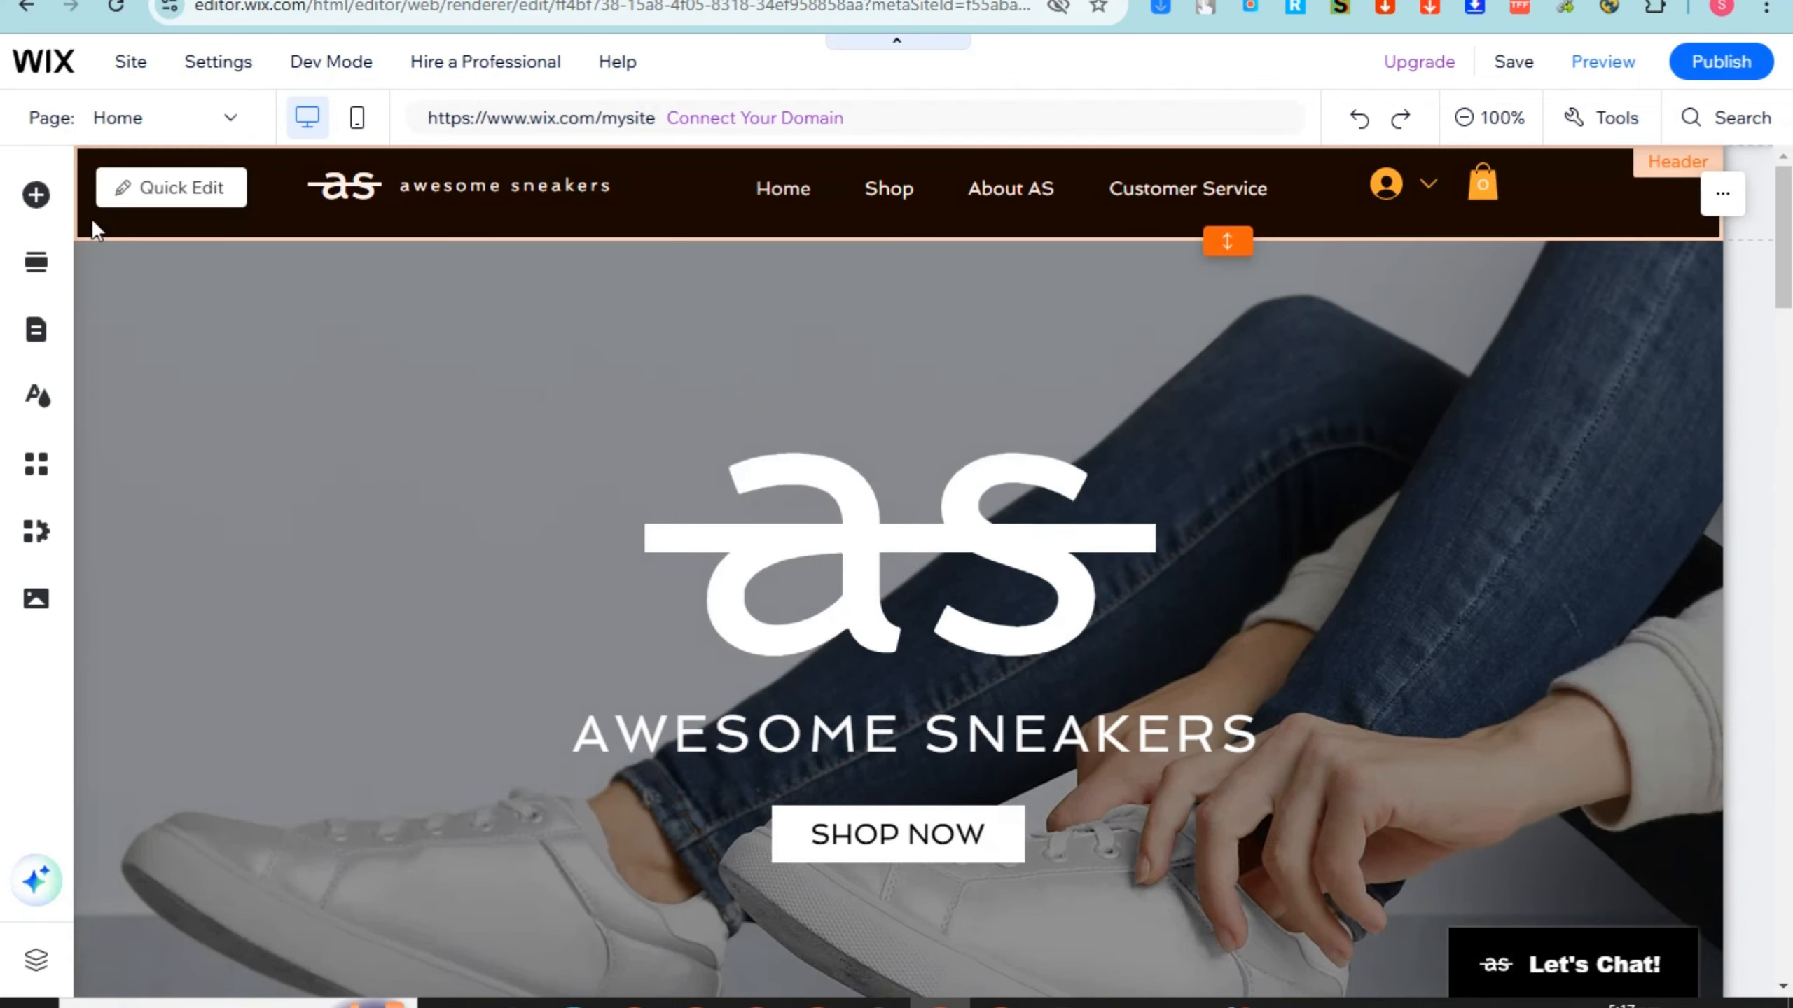
Step: Look over the template's home page and open Quick Edit for the Welcome section
scroll(1203, 749, "down", 5)
scroll(1067, 720, "down", 10)
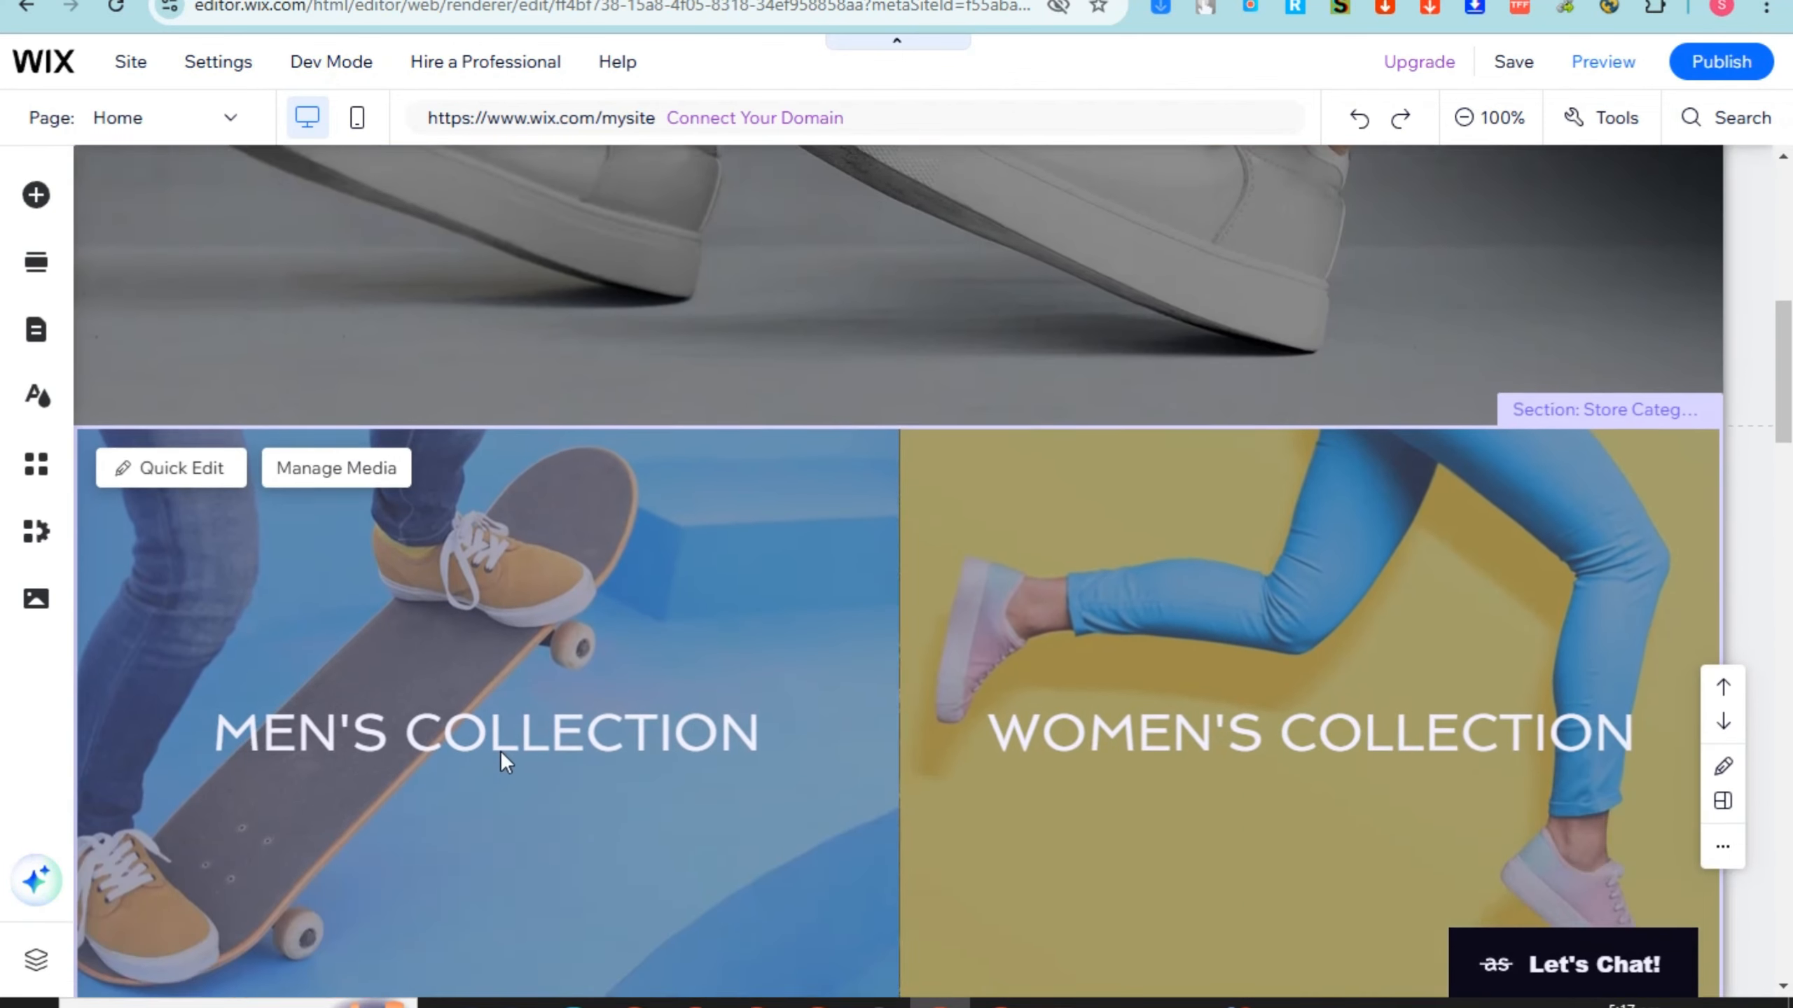
scroll(805, 756, "down", 10)
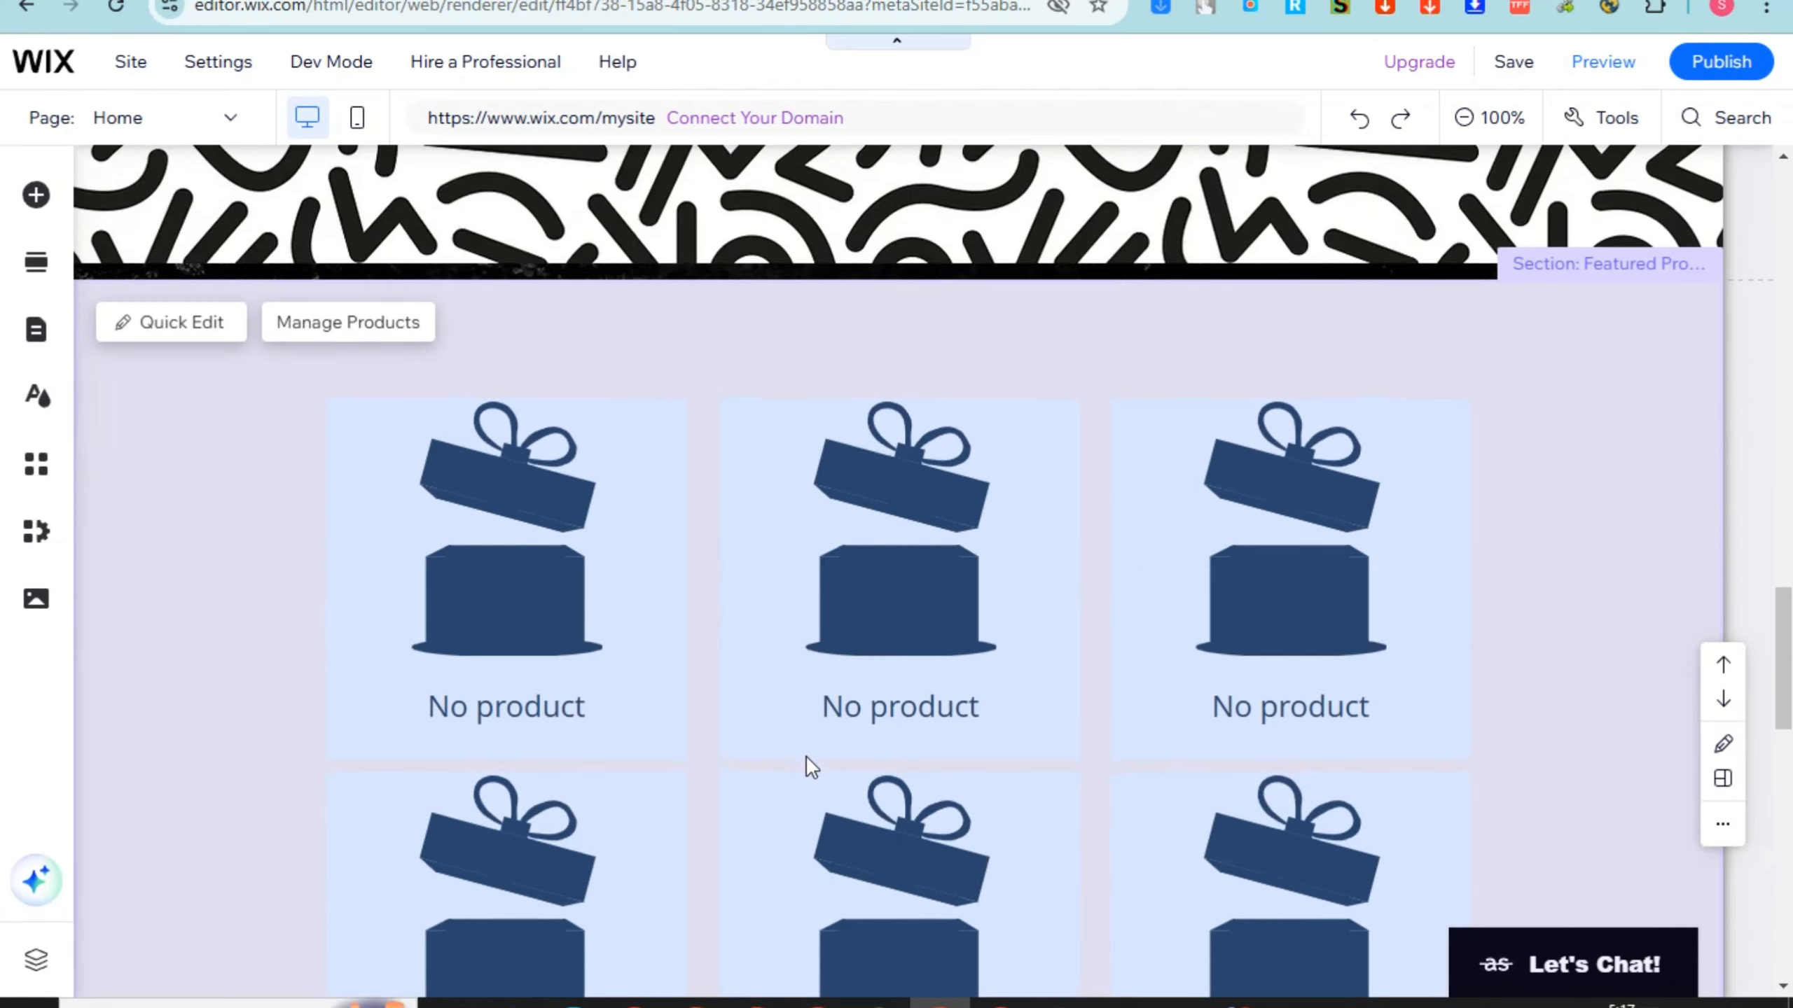
scroll(796, 755, "up", 10)
scroll(790, 733, "up", 15)
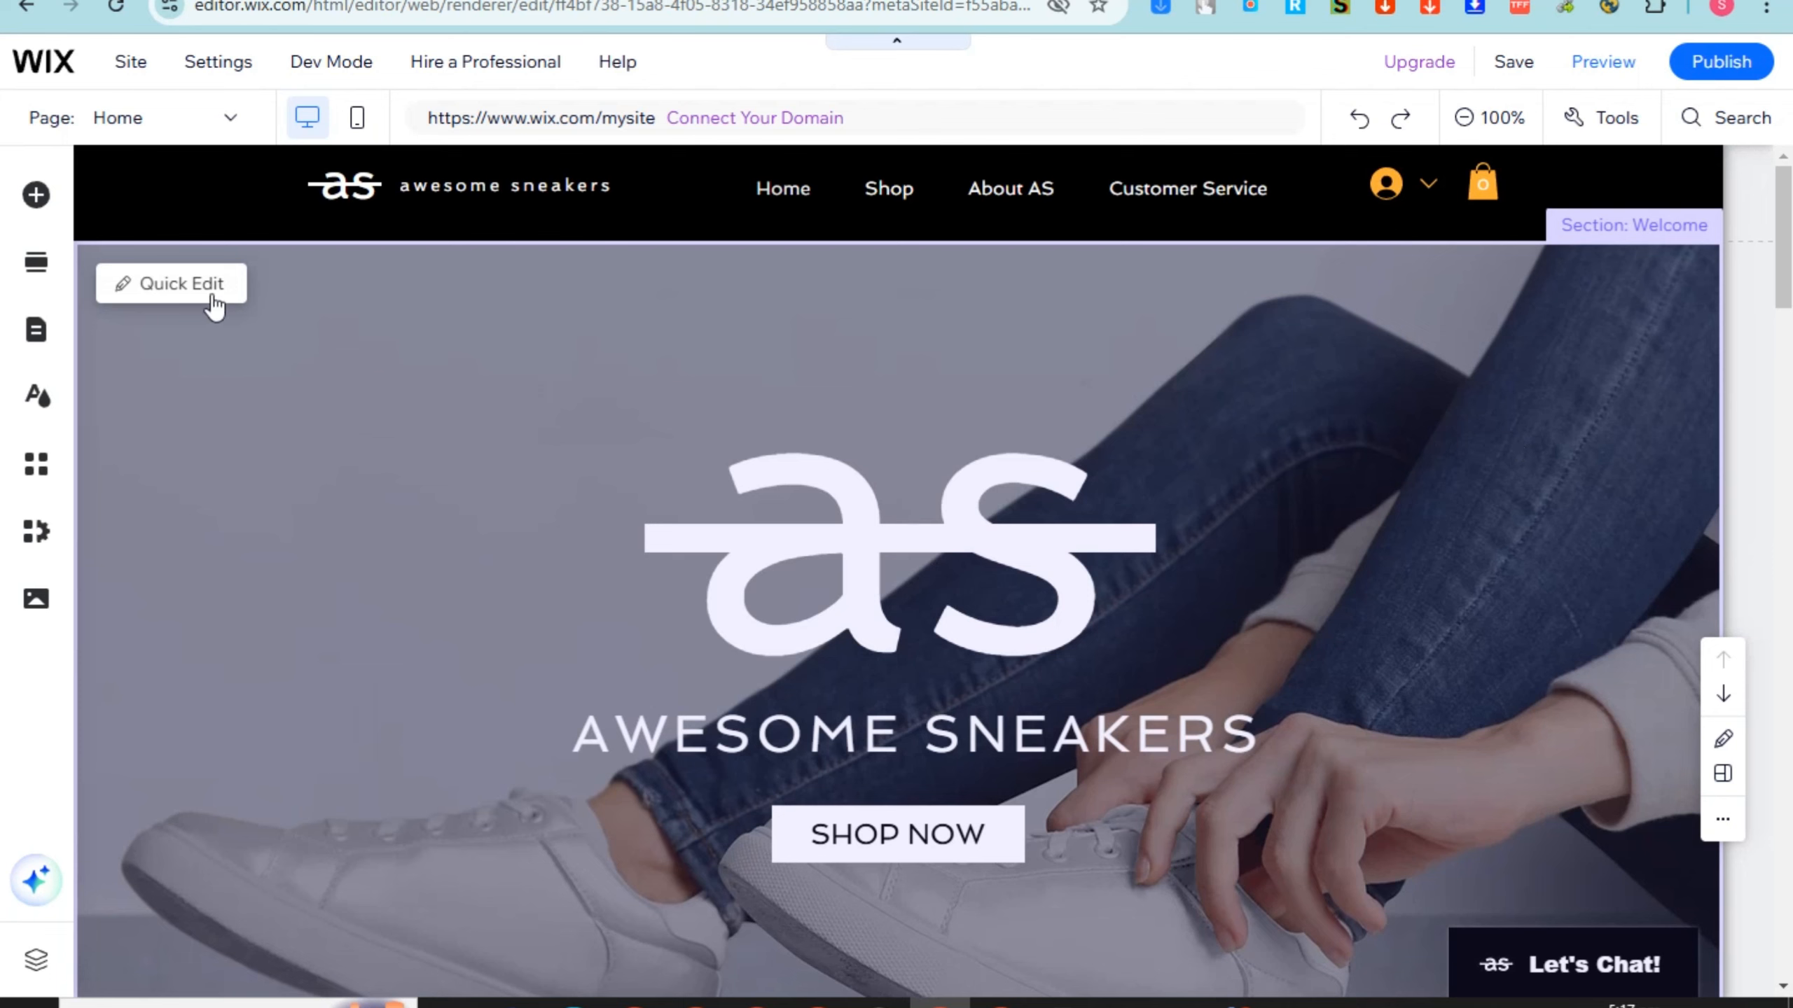
left_click(202, 286)
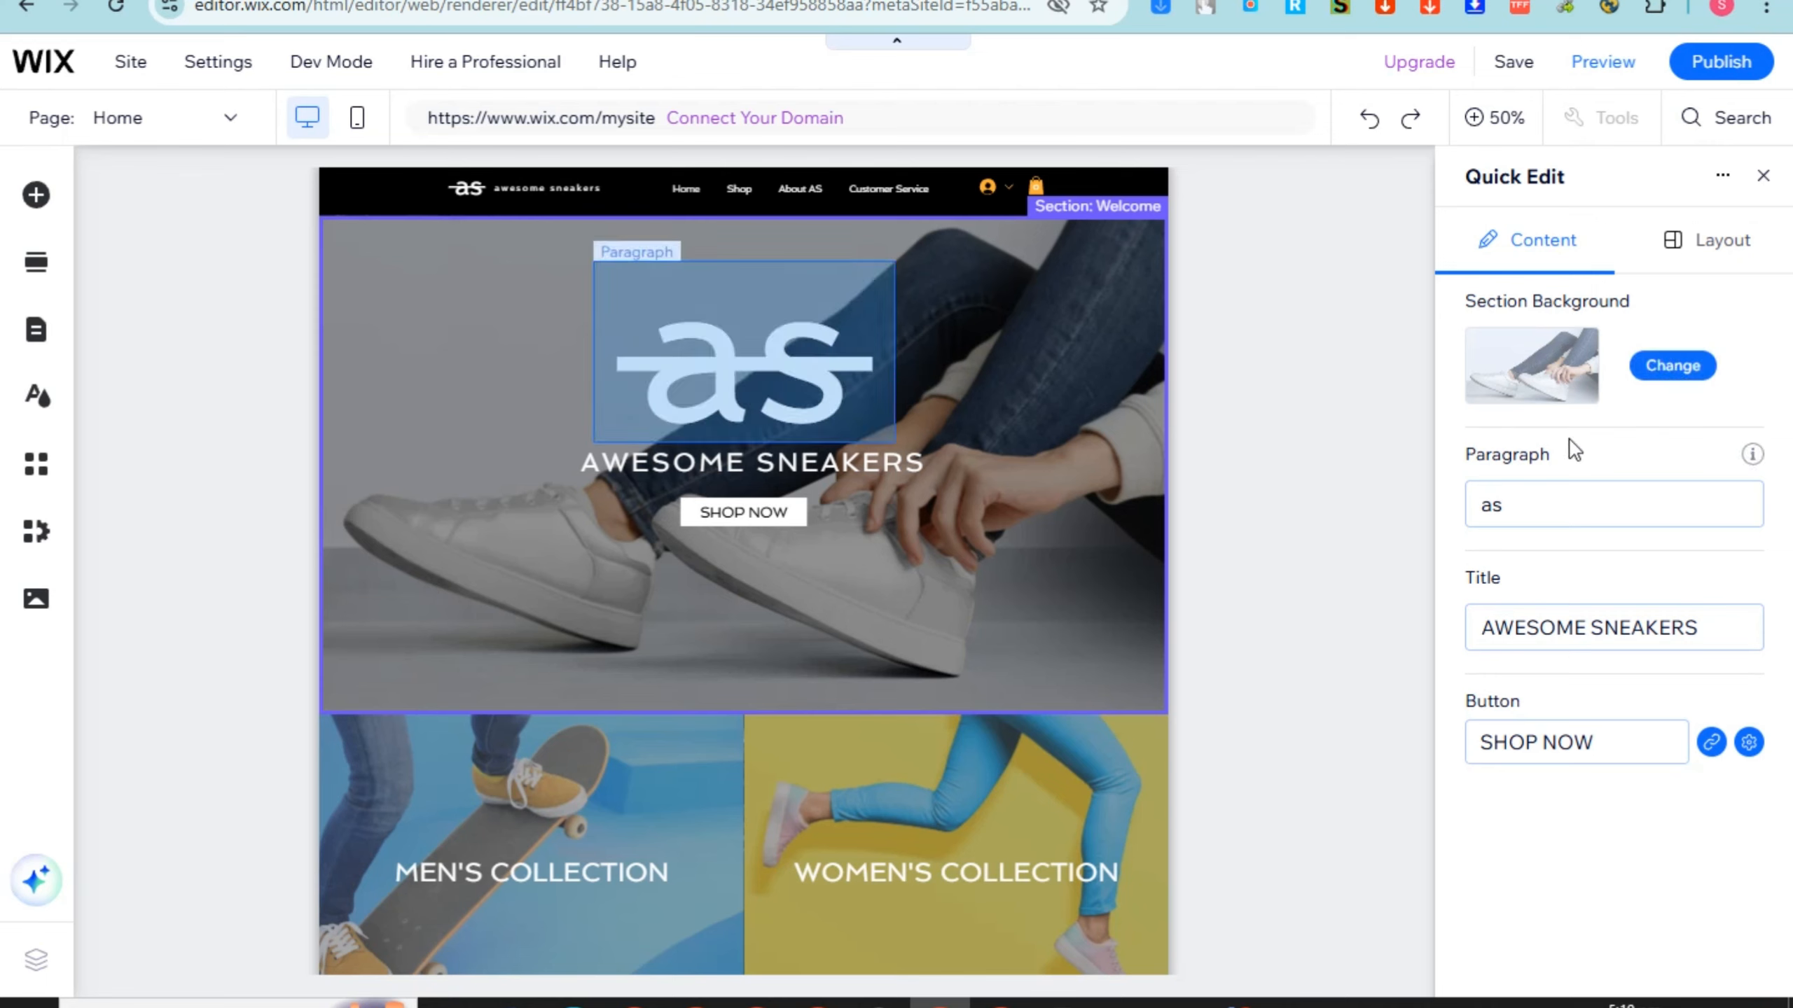
Step: Replace the Welcome section's paragraph text "as" with "Stride & Style"
left_click(1503, 506)
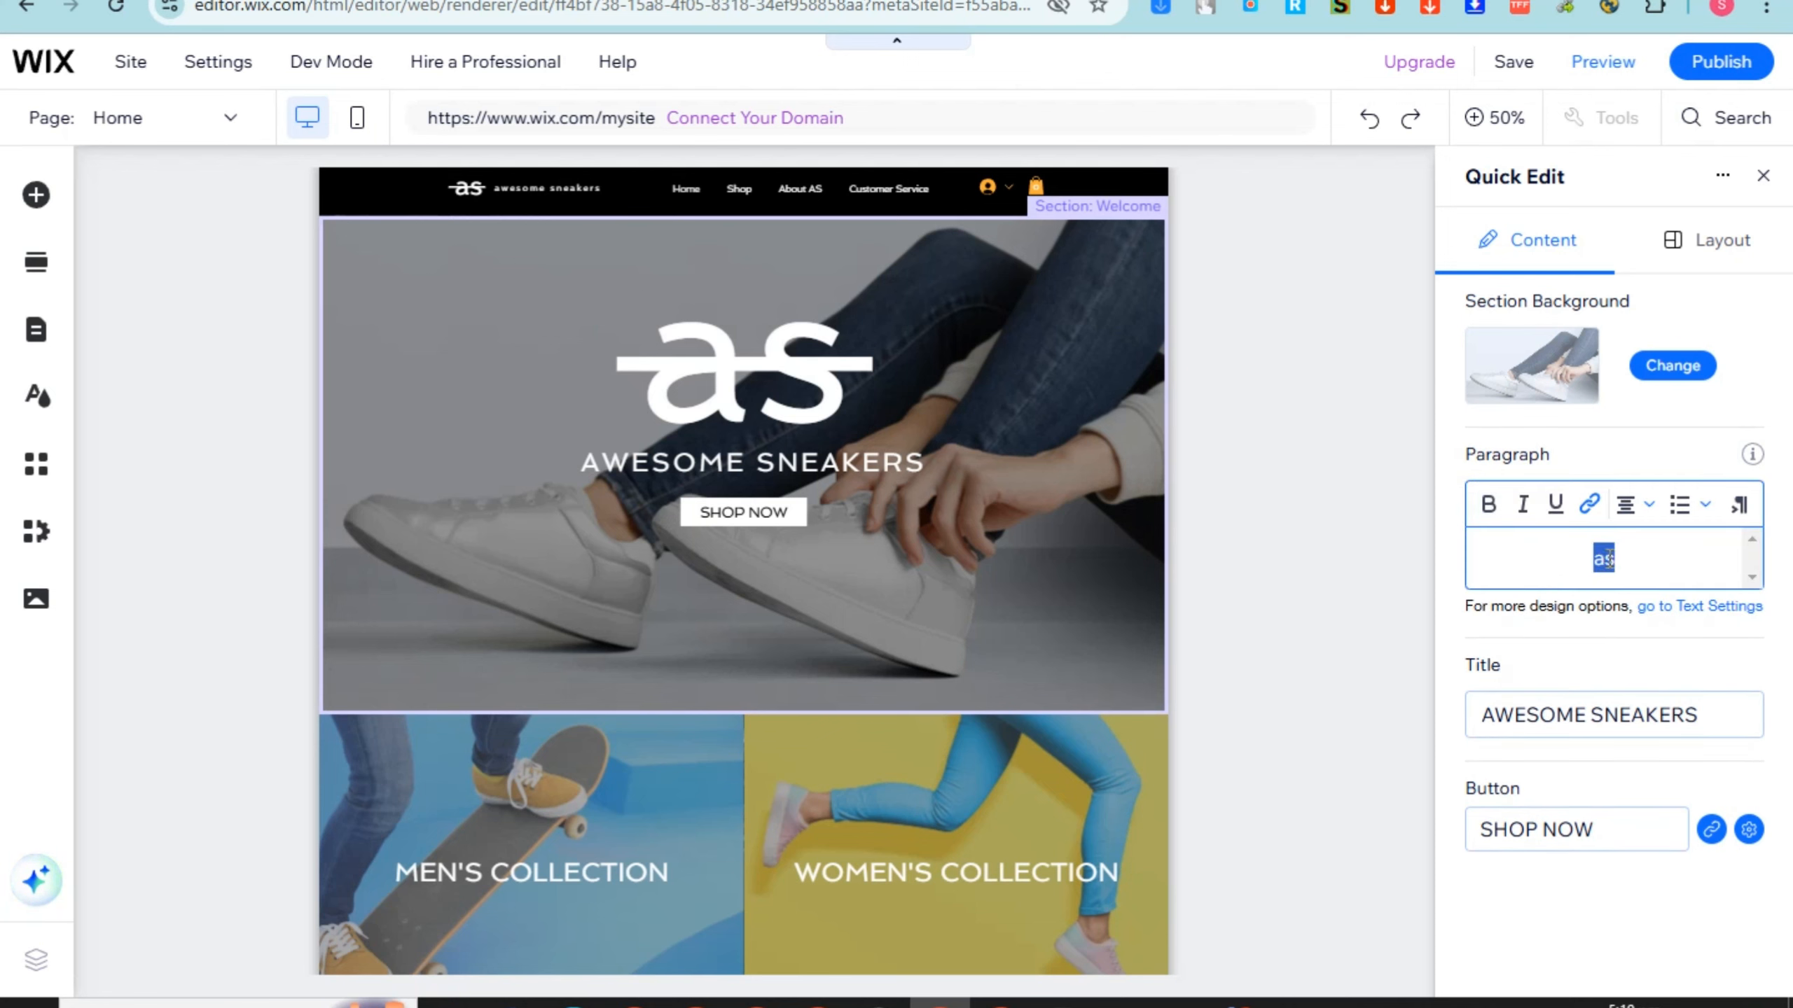
type("Stride & Style")
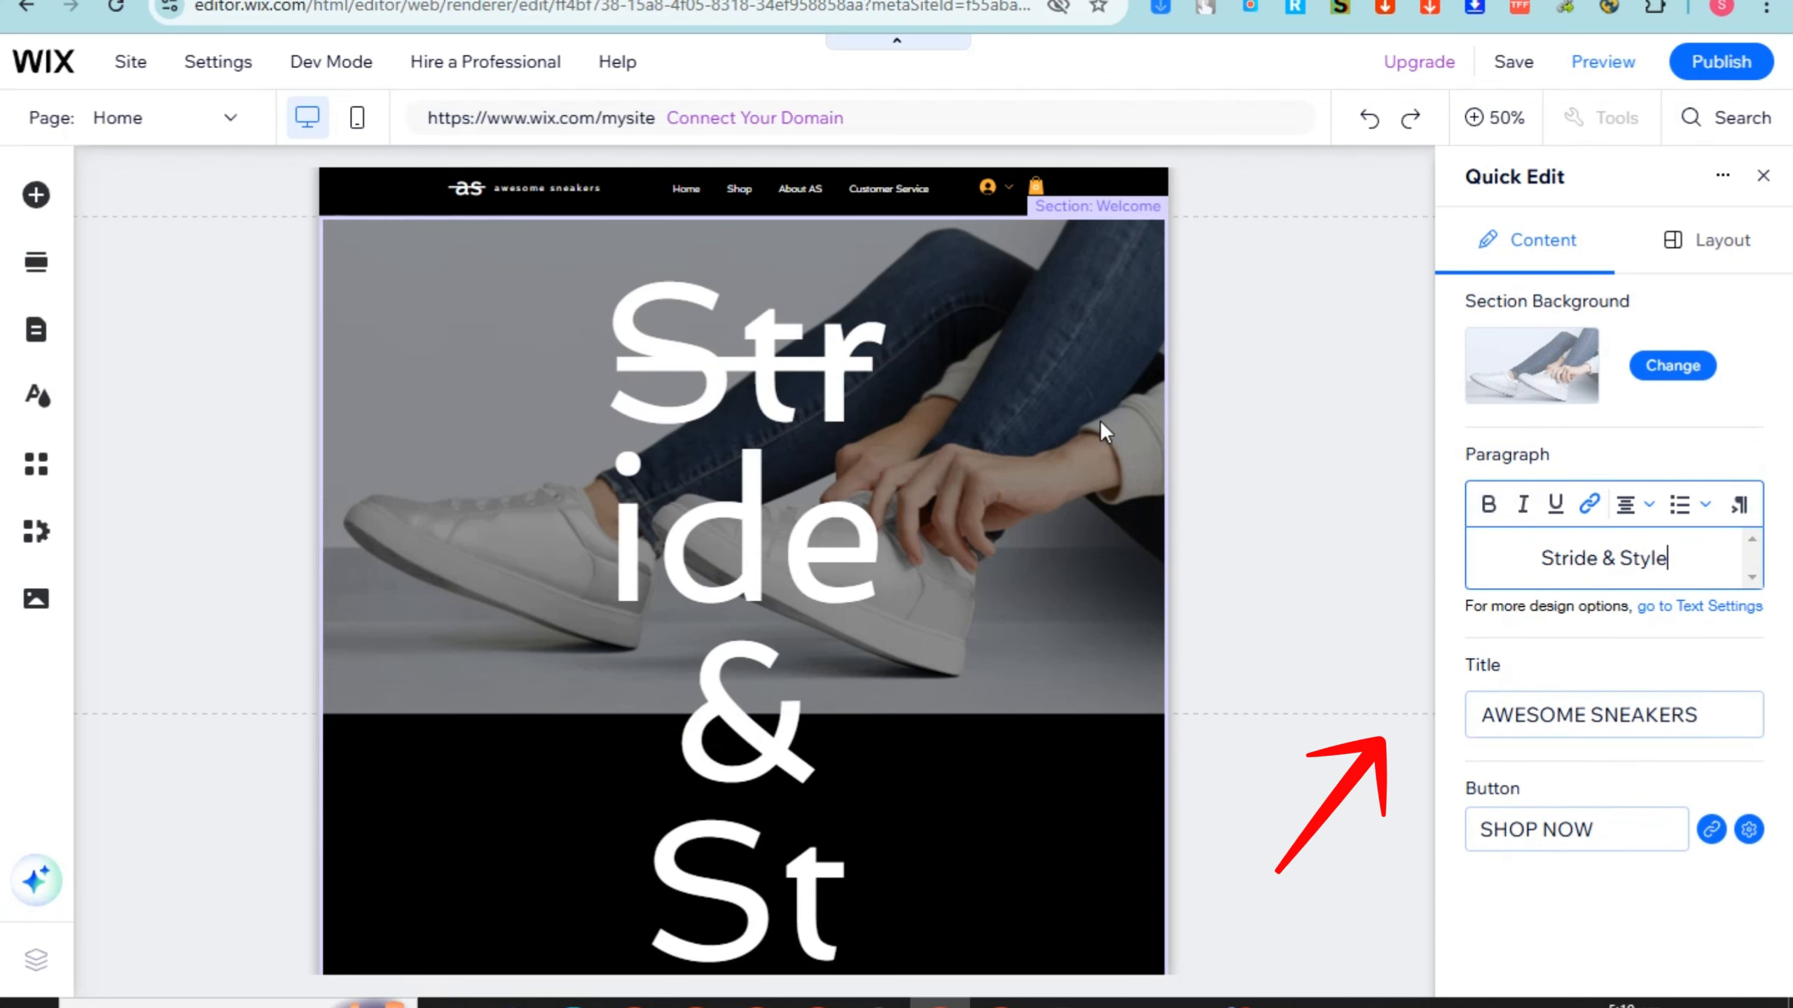
Step: Try right alignment and a bulleted list on the Stride & Style paragraph and remove the bullet
left_click(1636, 504)
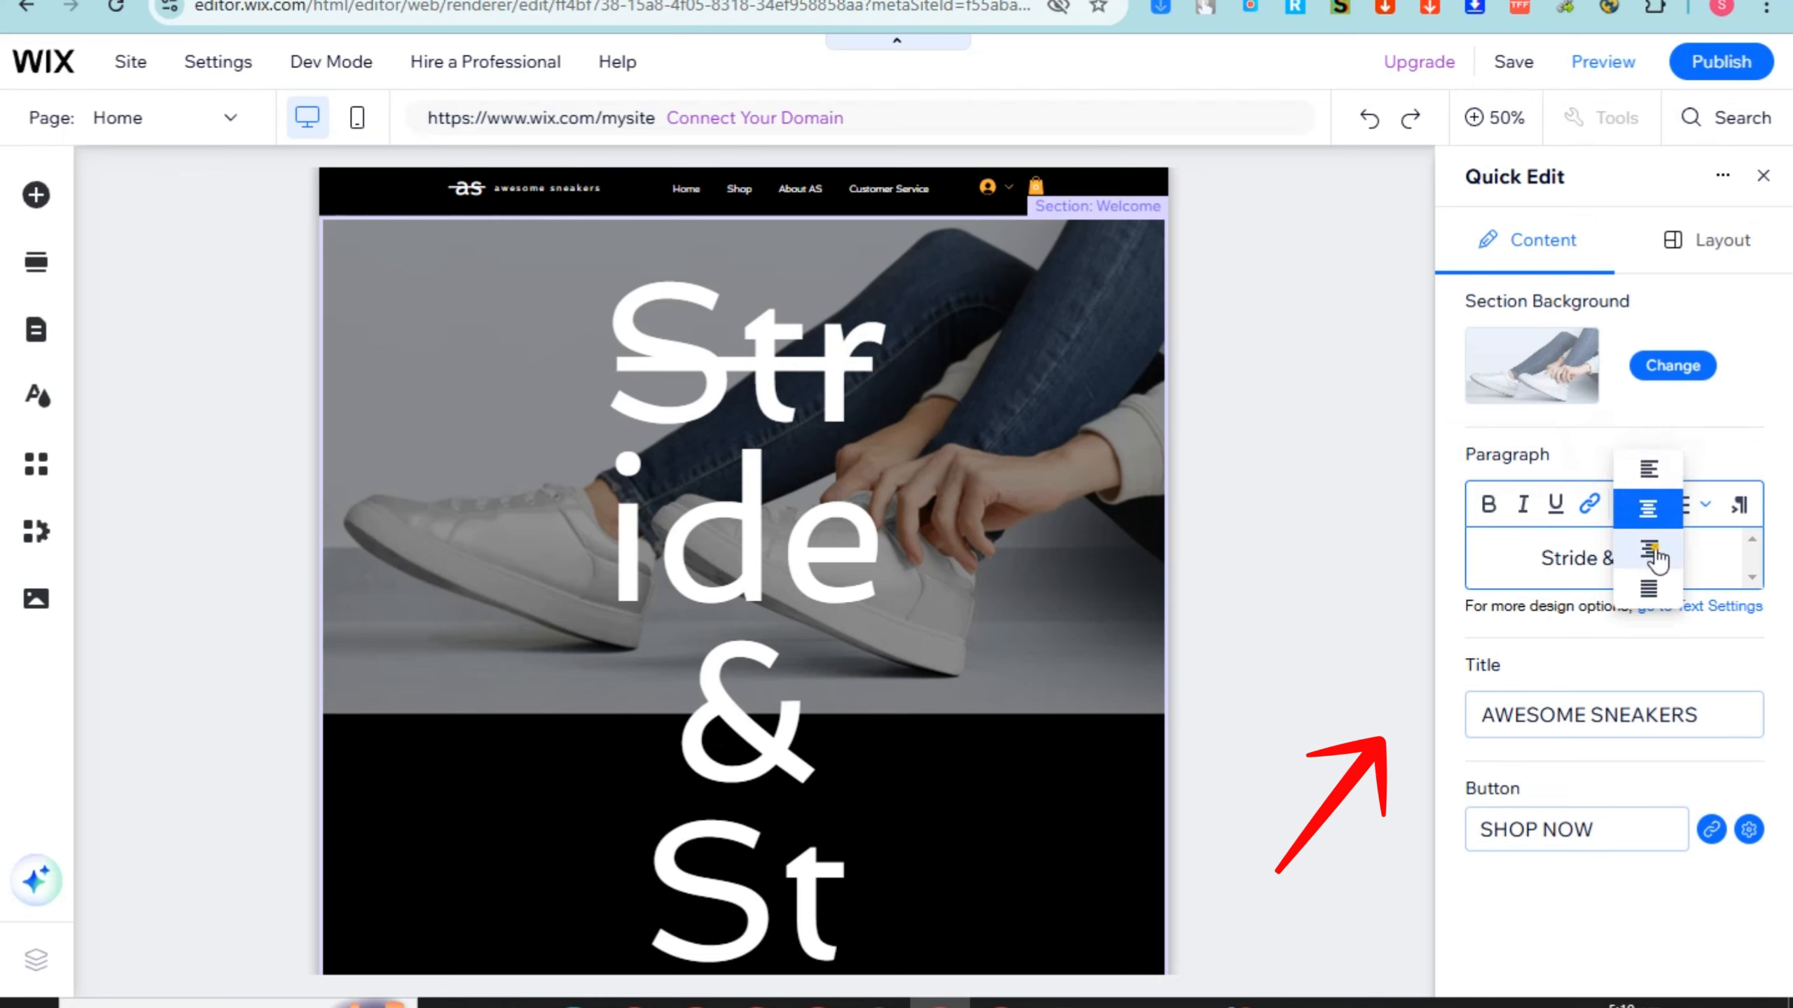
left_click(1655, 550)
left_click(1683, 506)
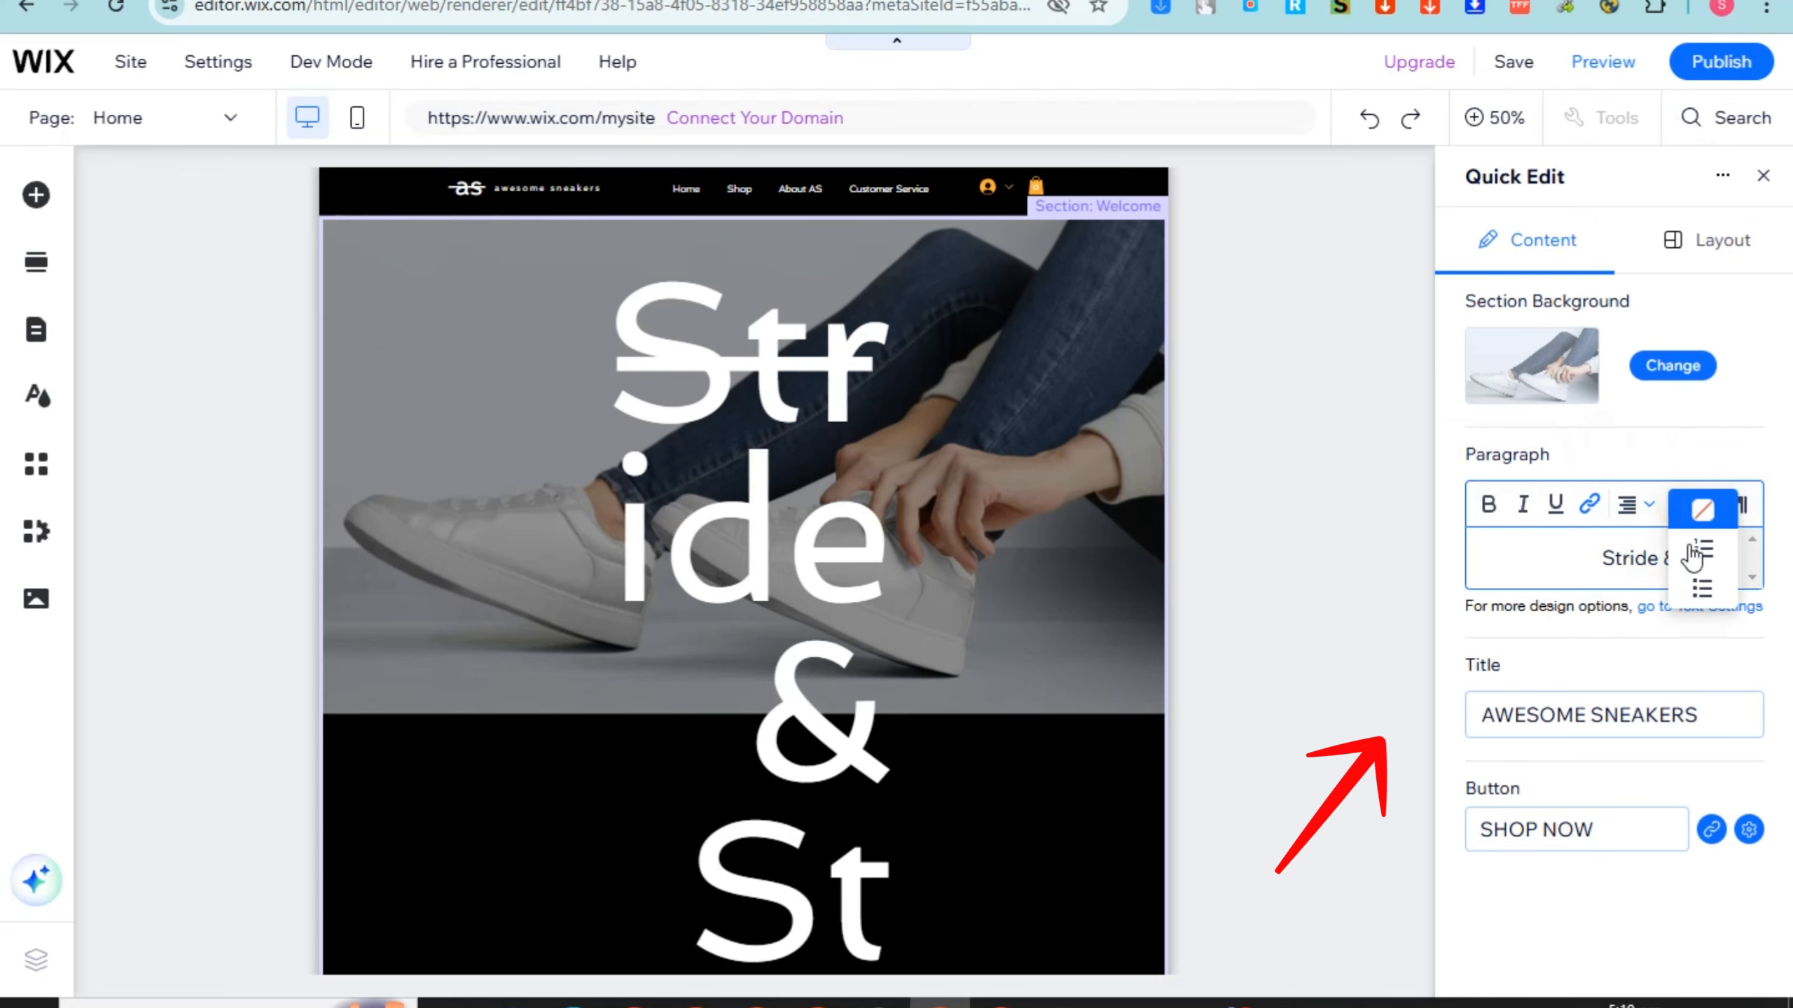
left_click(1702, 588)
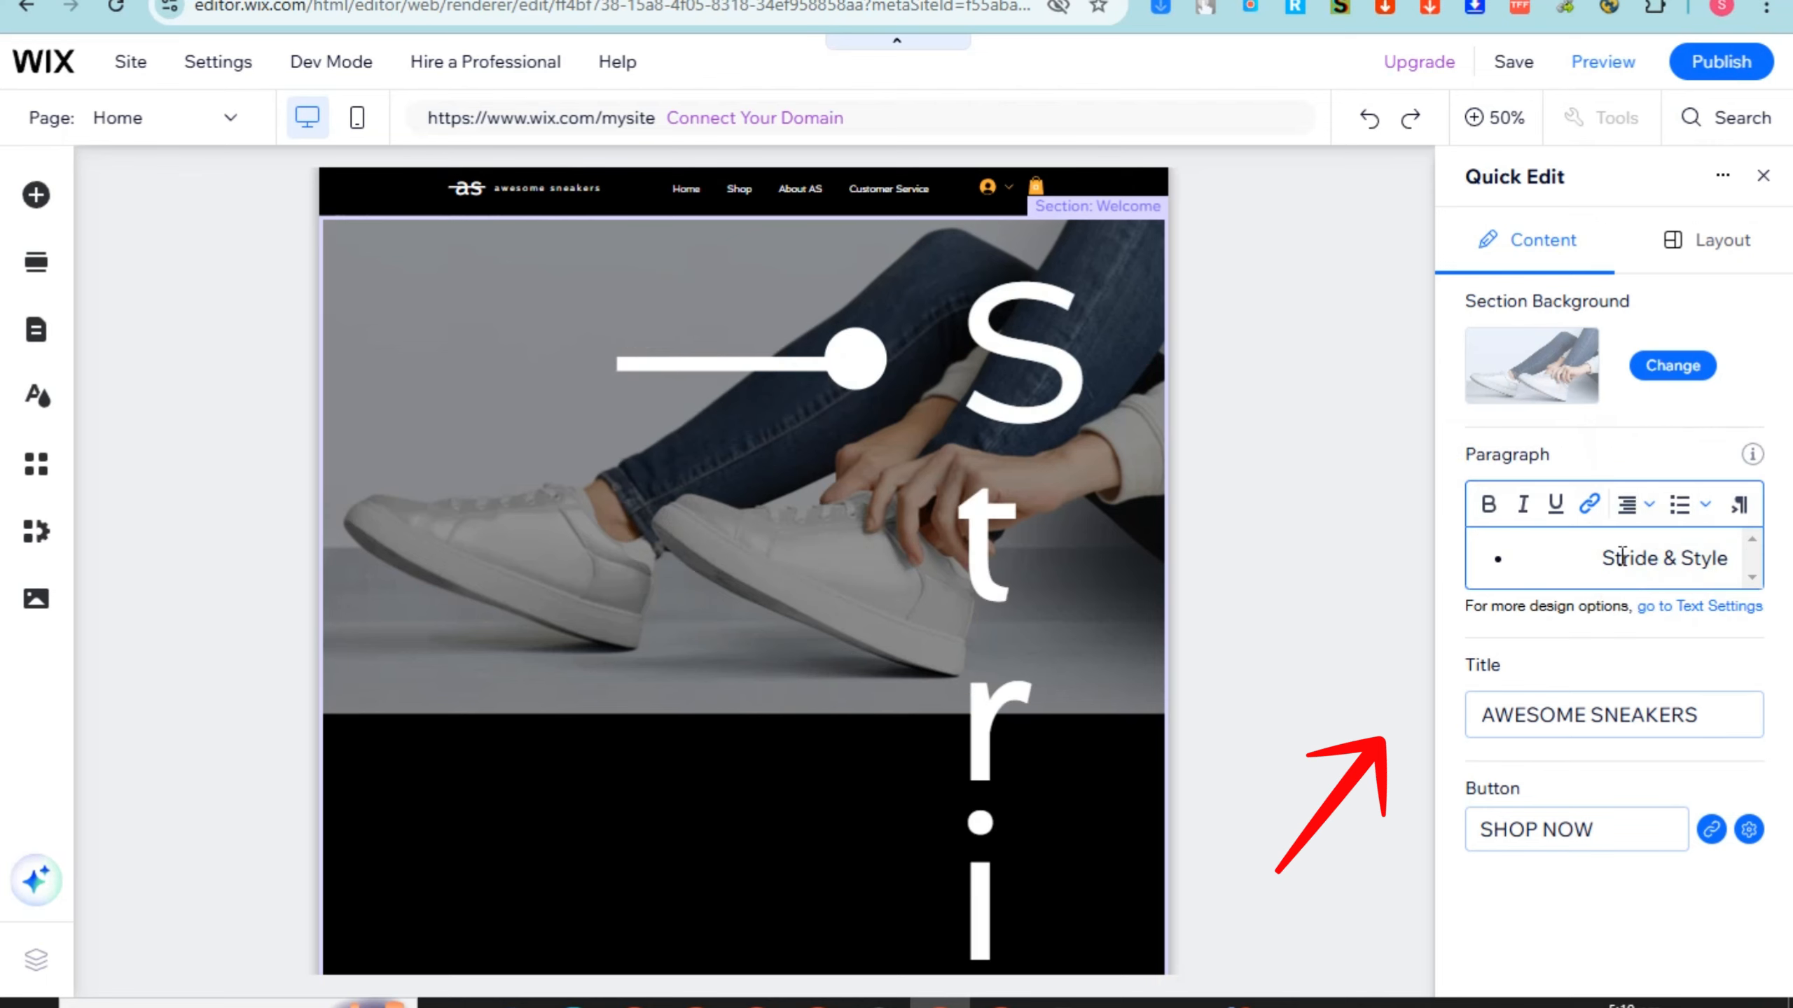
key("BackSpace")
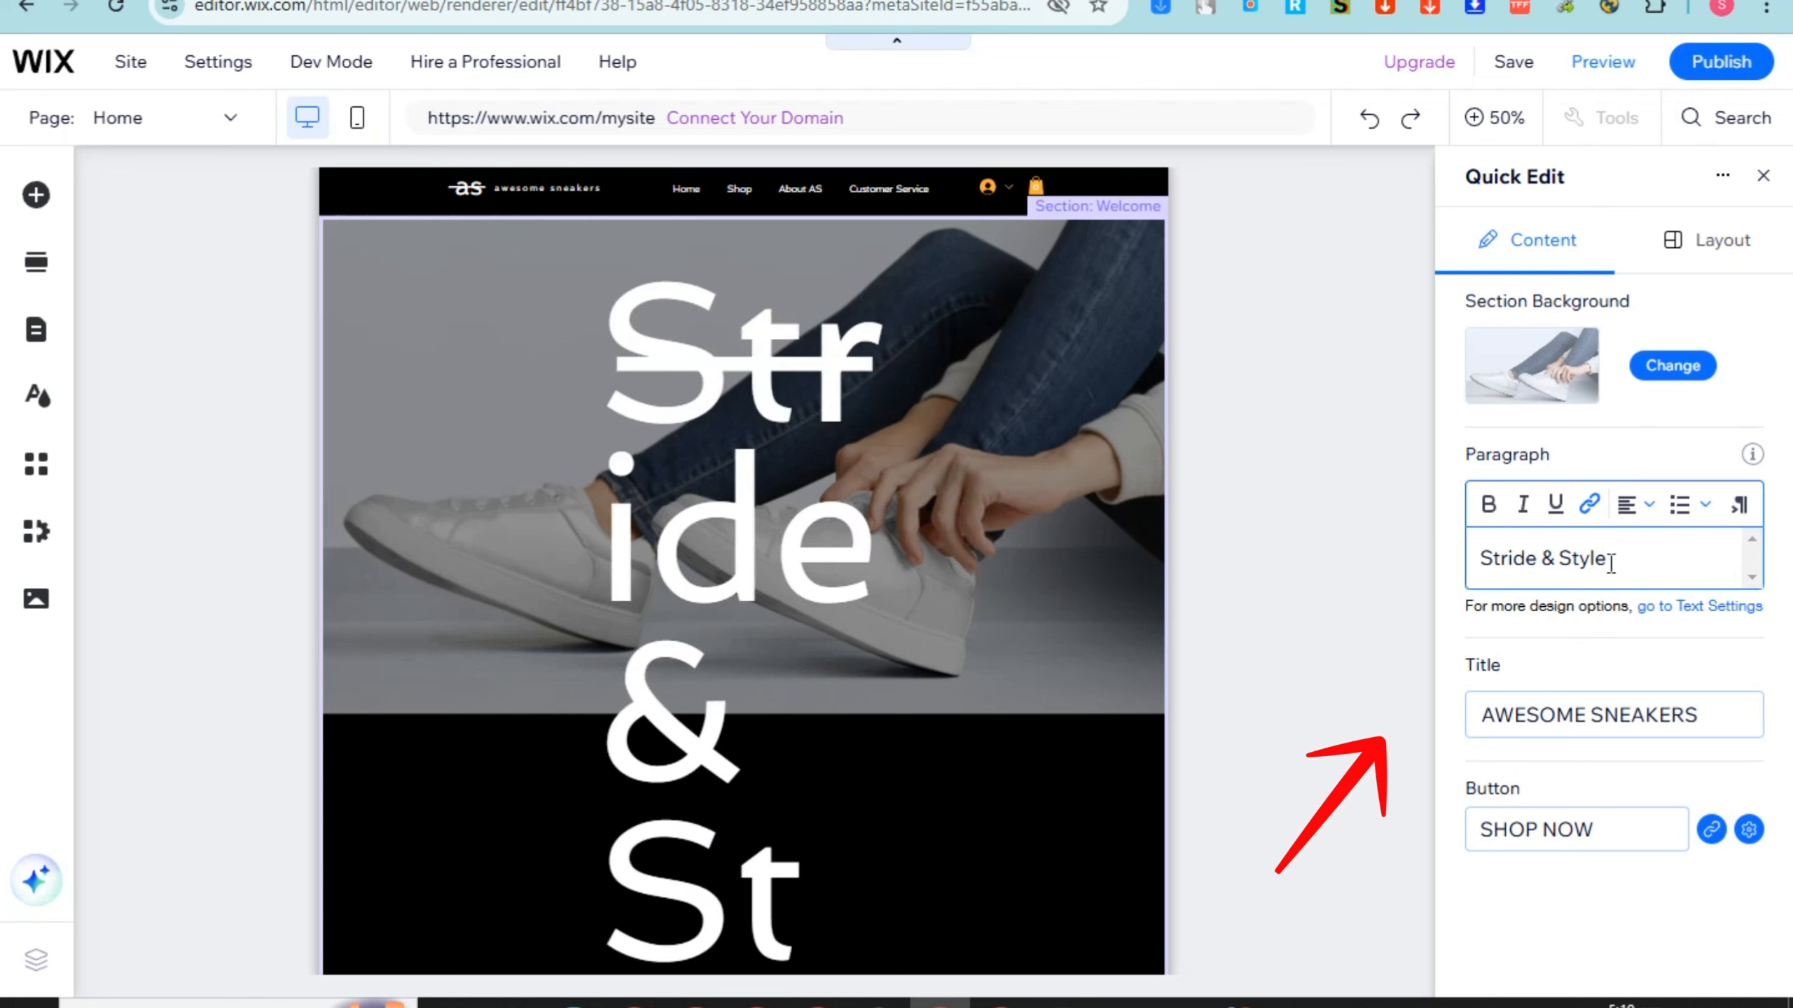
left_click_drag(1646, 566, 1416, 561)
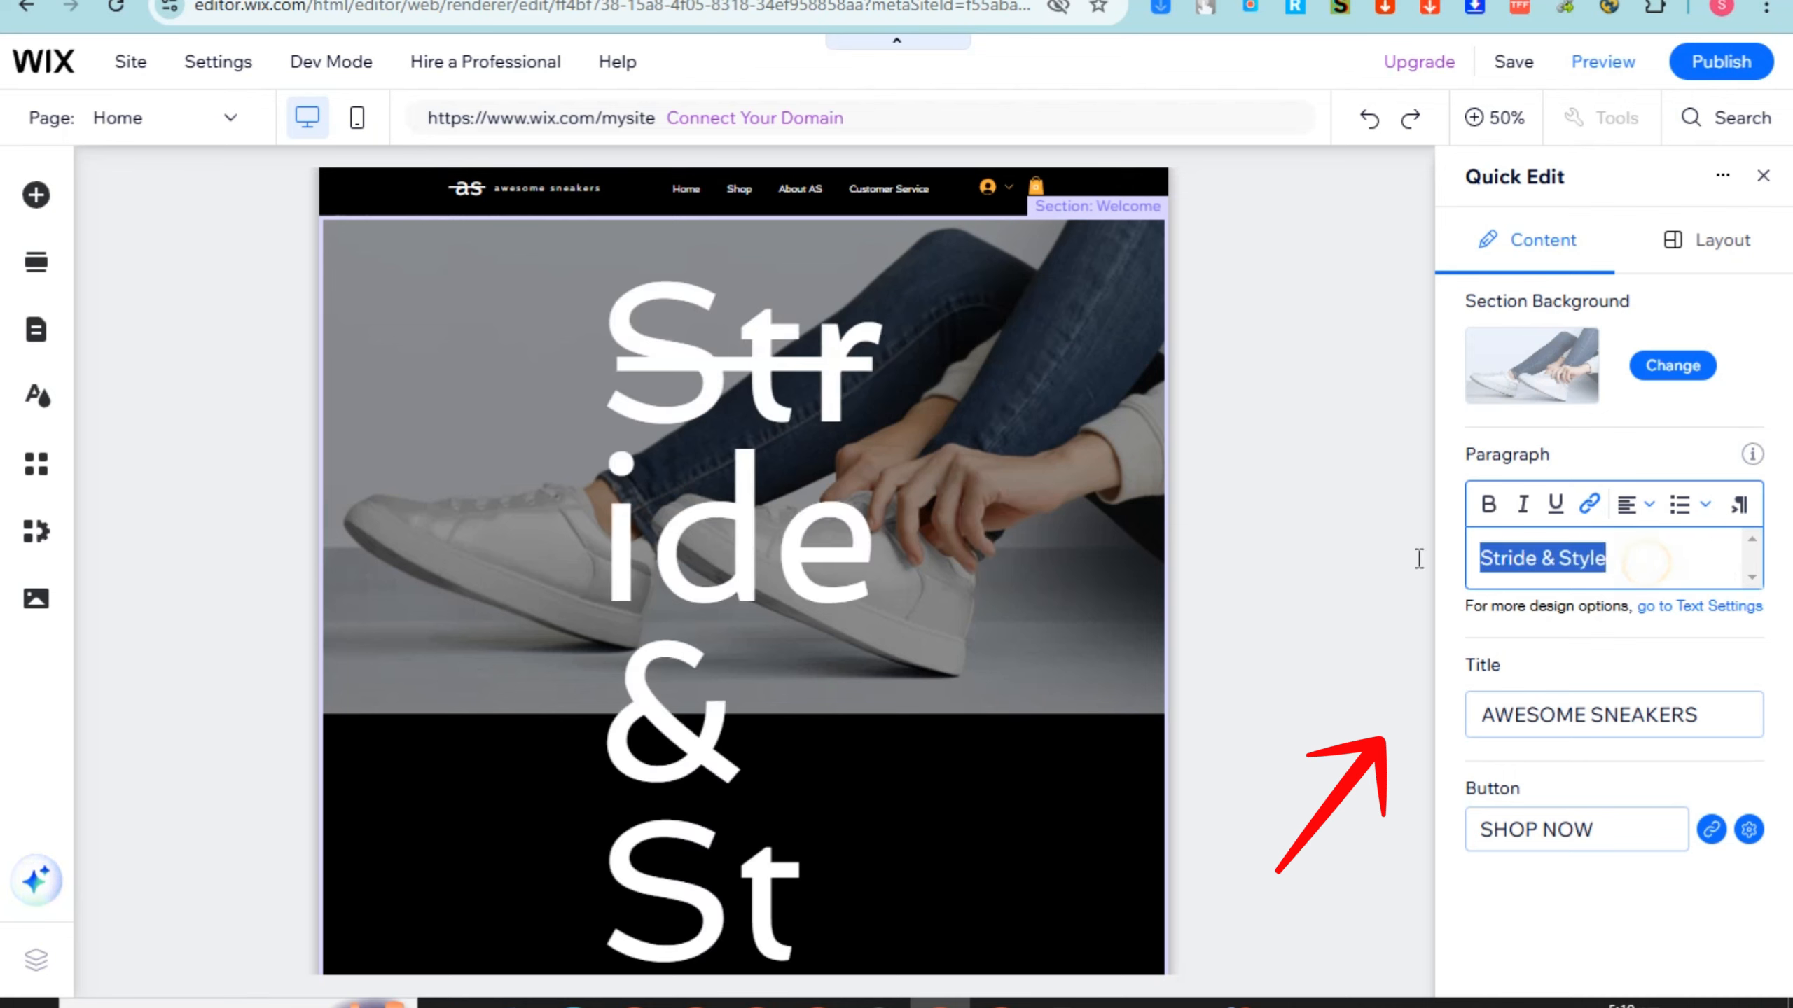
left_click(1749, 541)
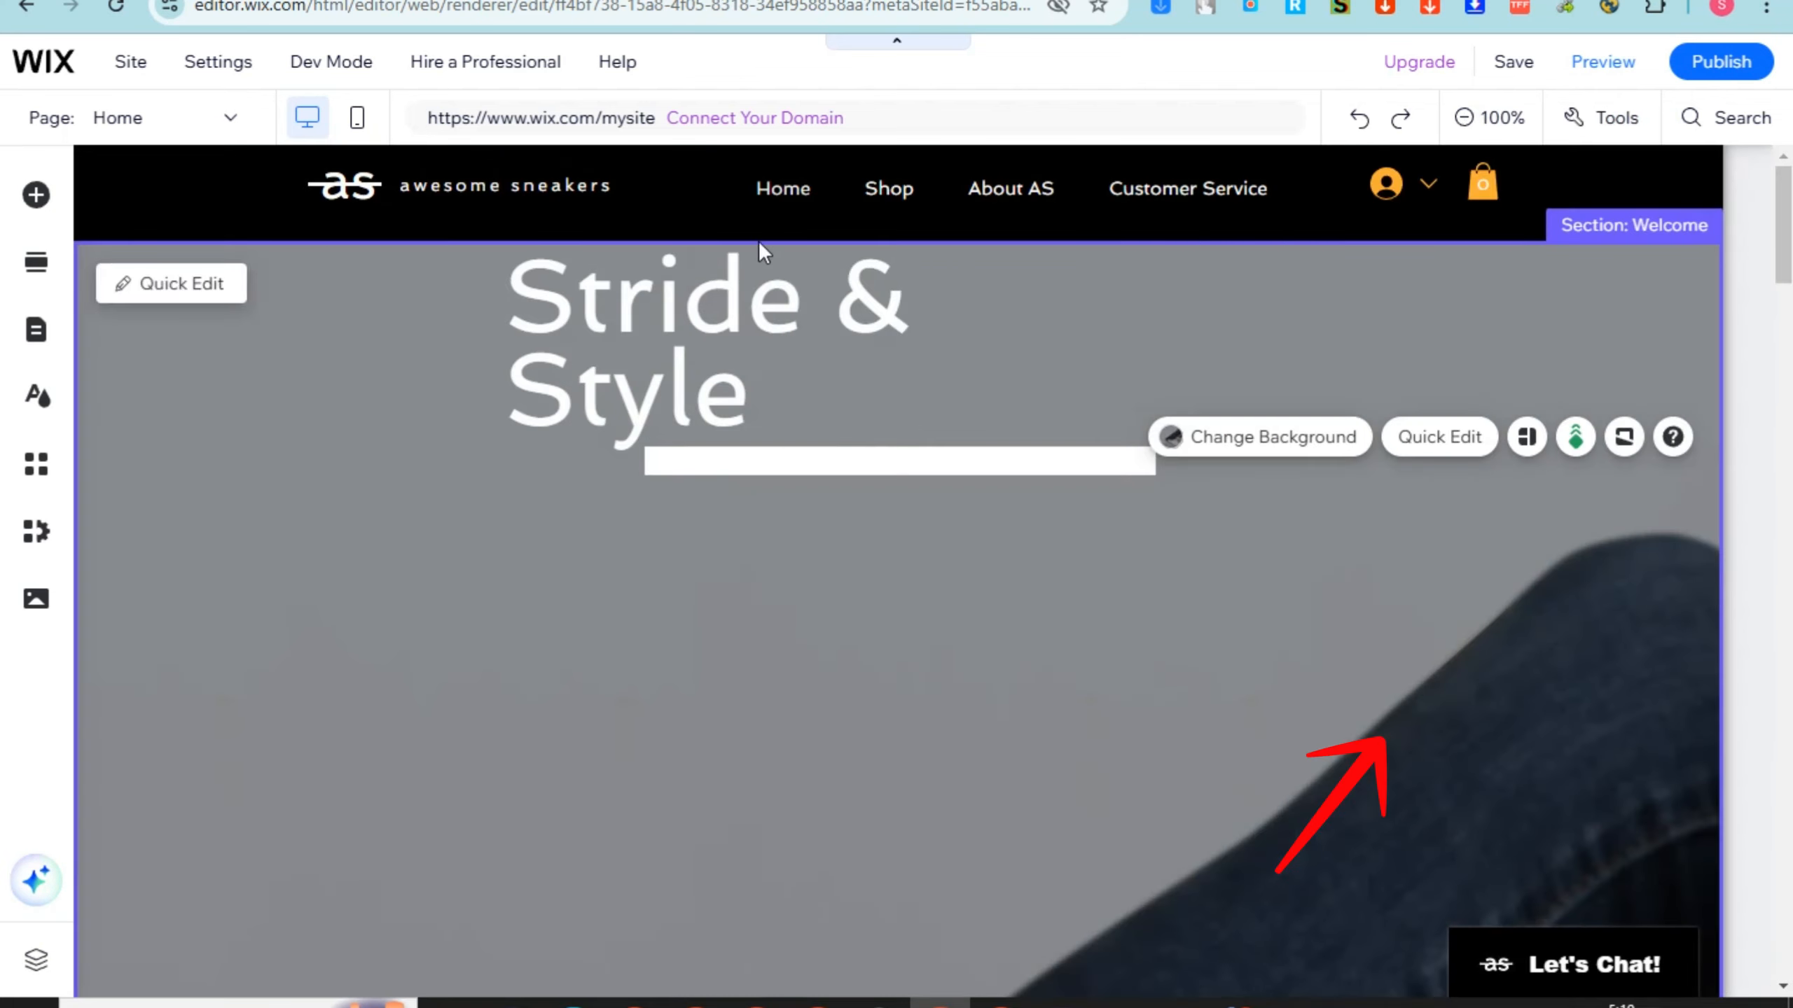
Step: Widen the Stride & Style heading's text box to fit one line and centre it above the white bar
left_click(763, 283)
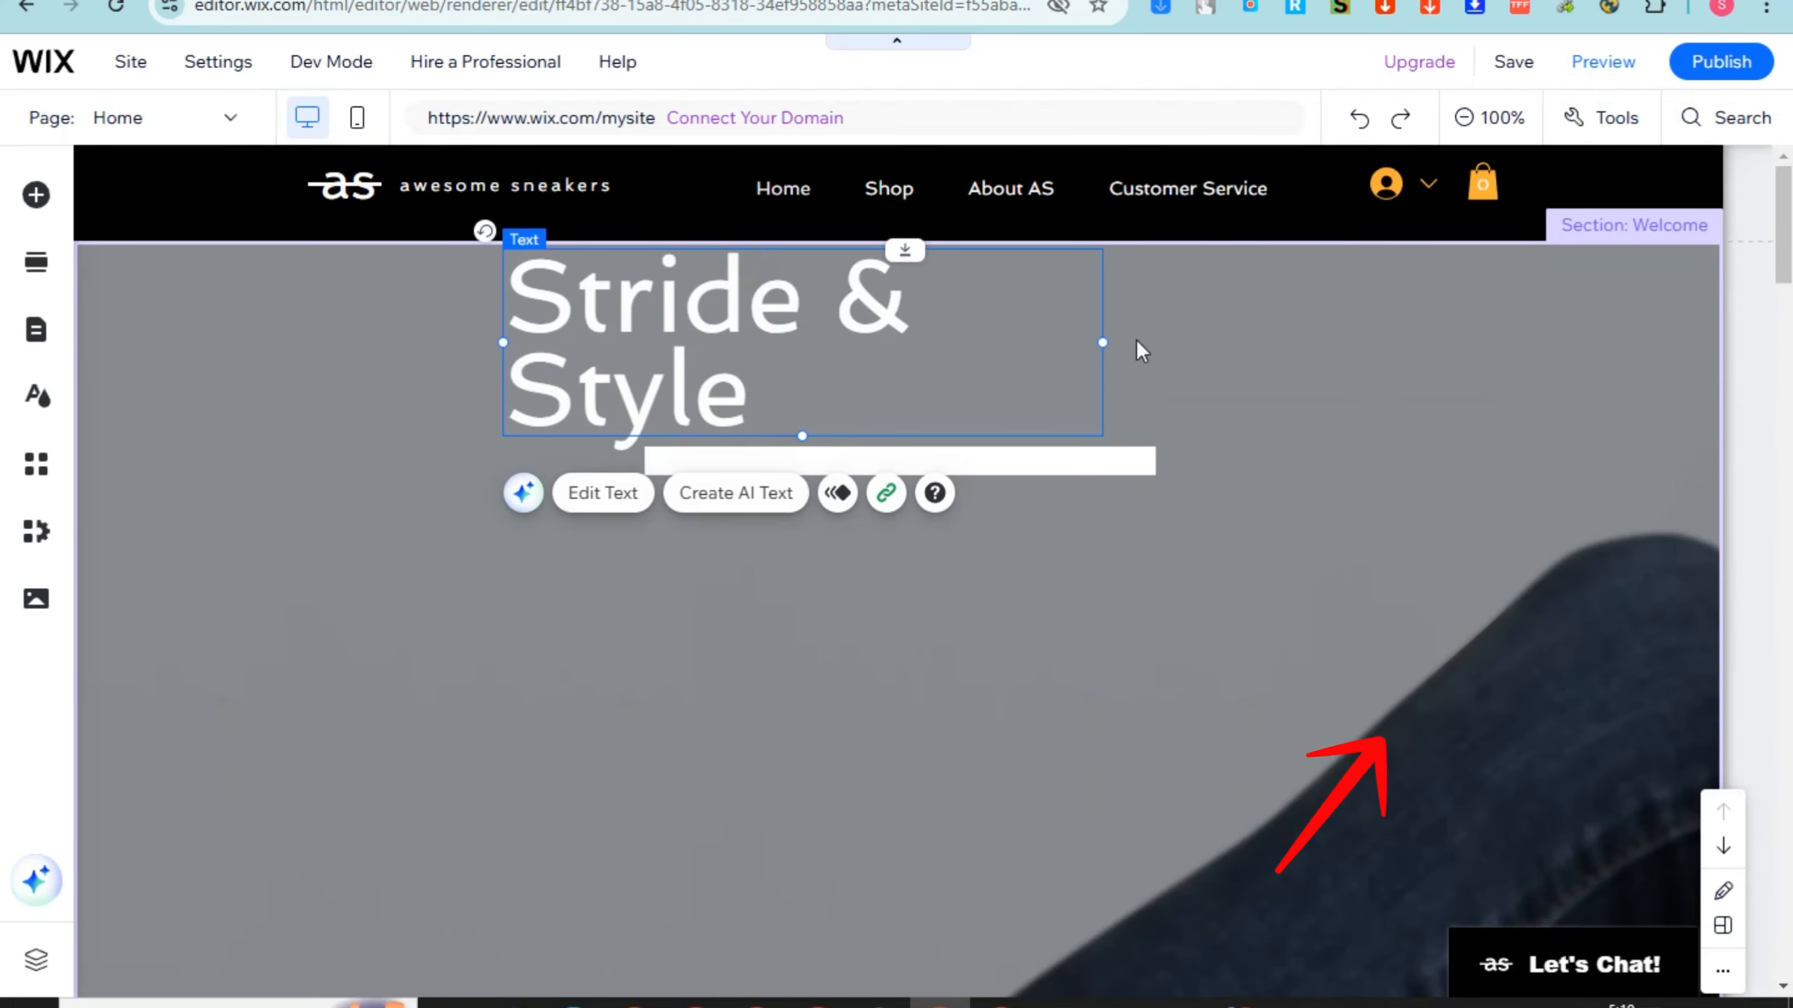
left_click_drag(1100, 344, 893, 342)
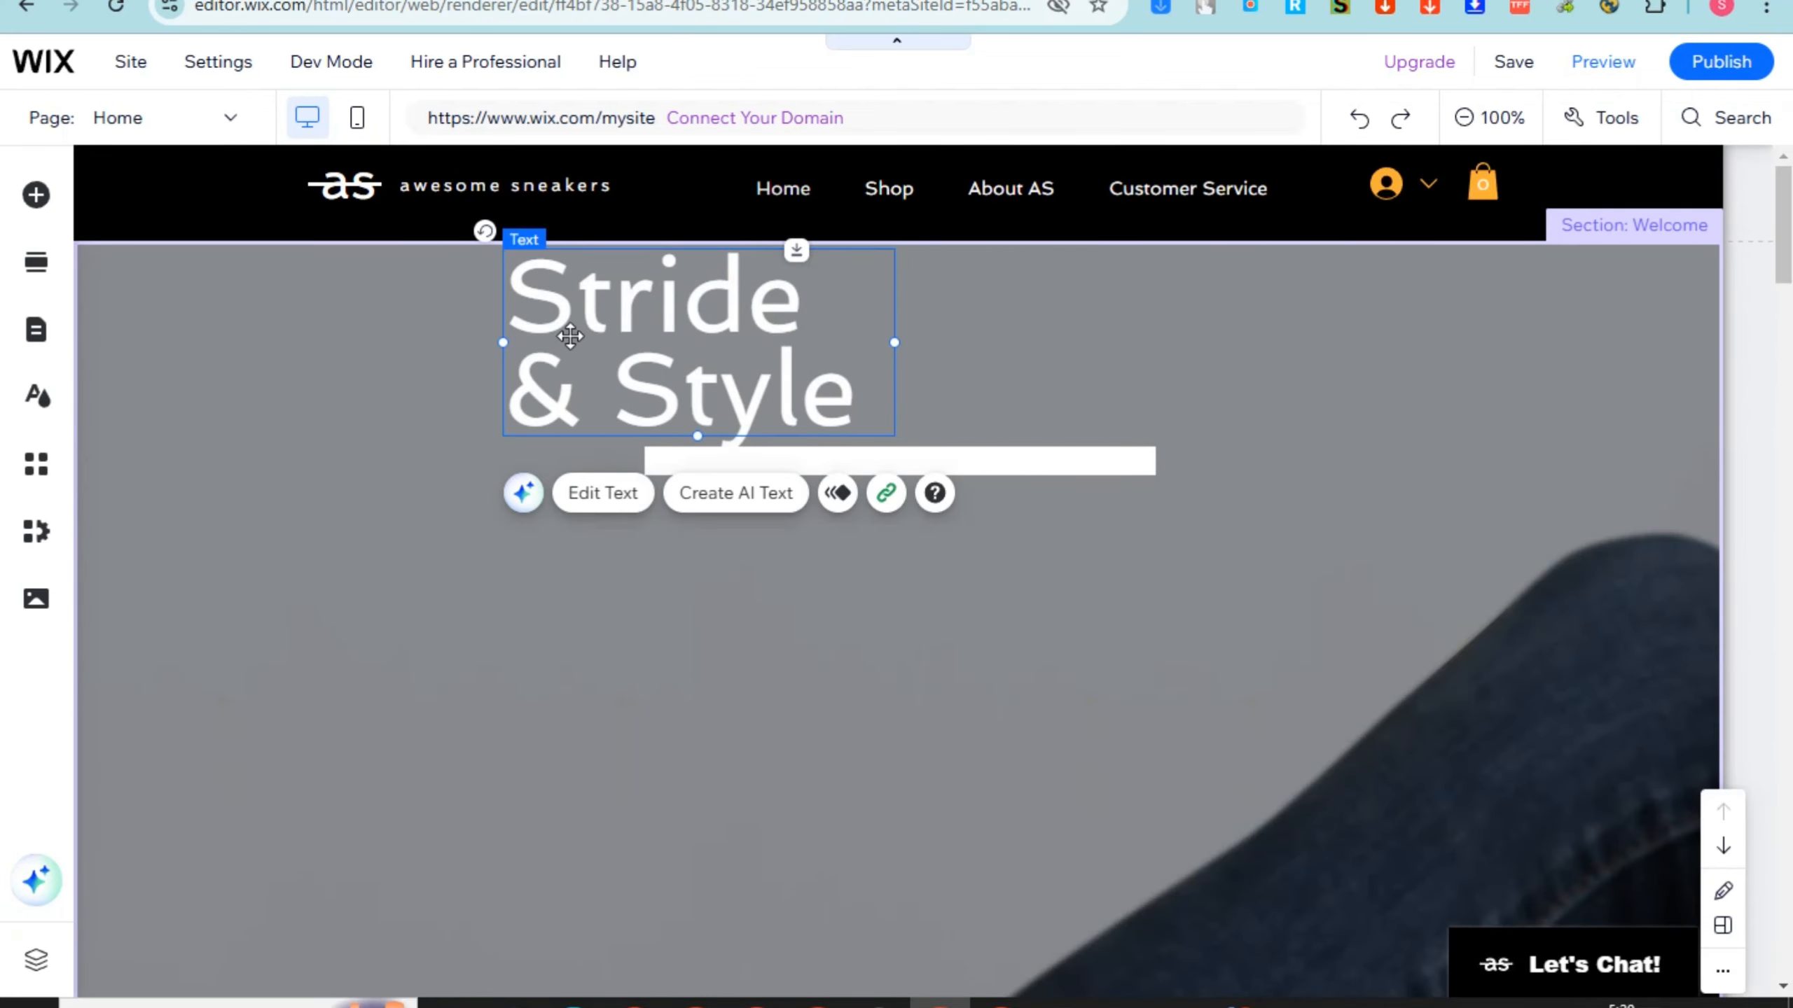
left_click_drag(503, 346, 205, 345)
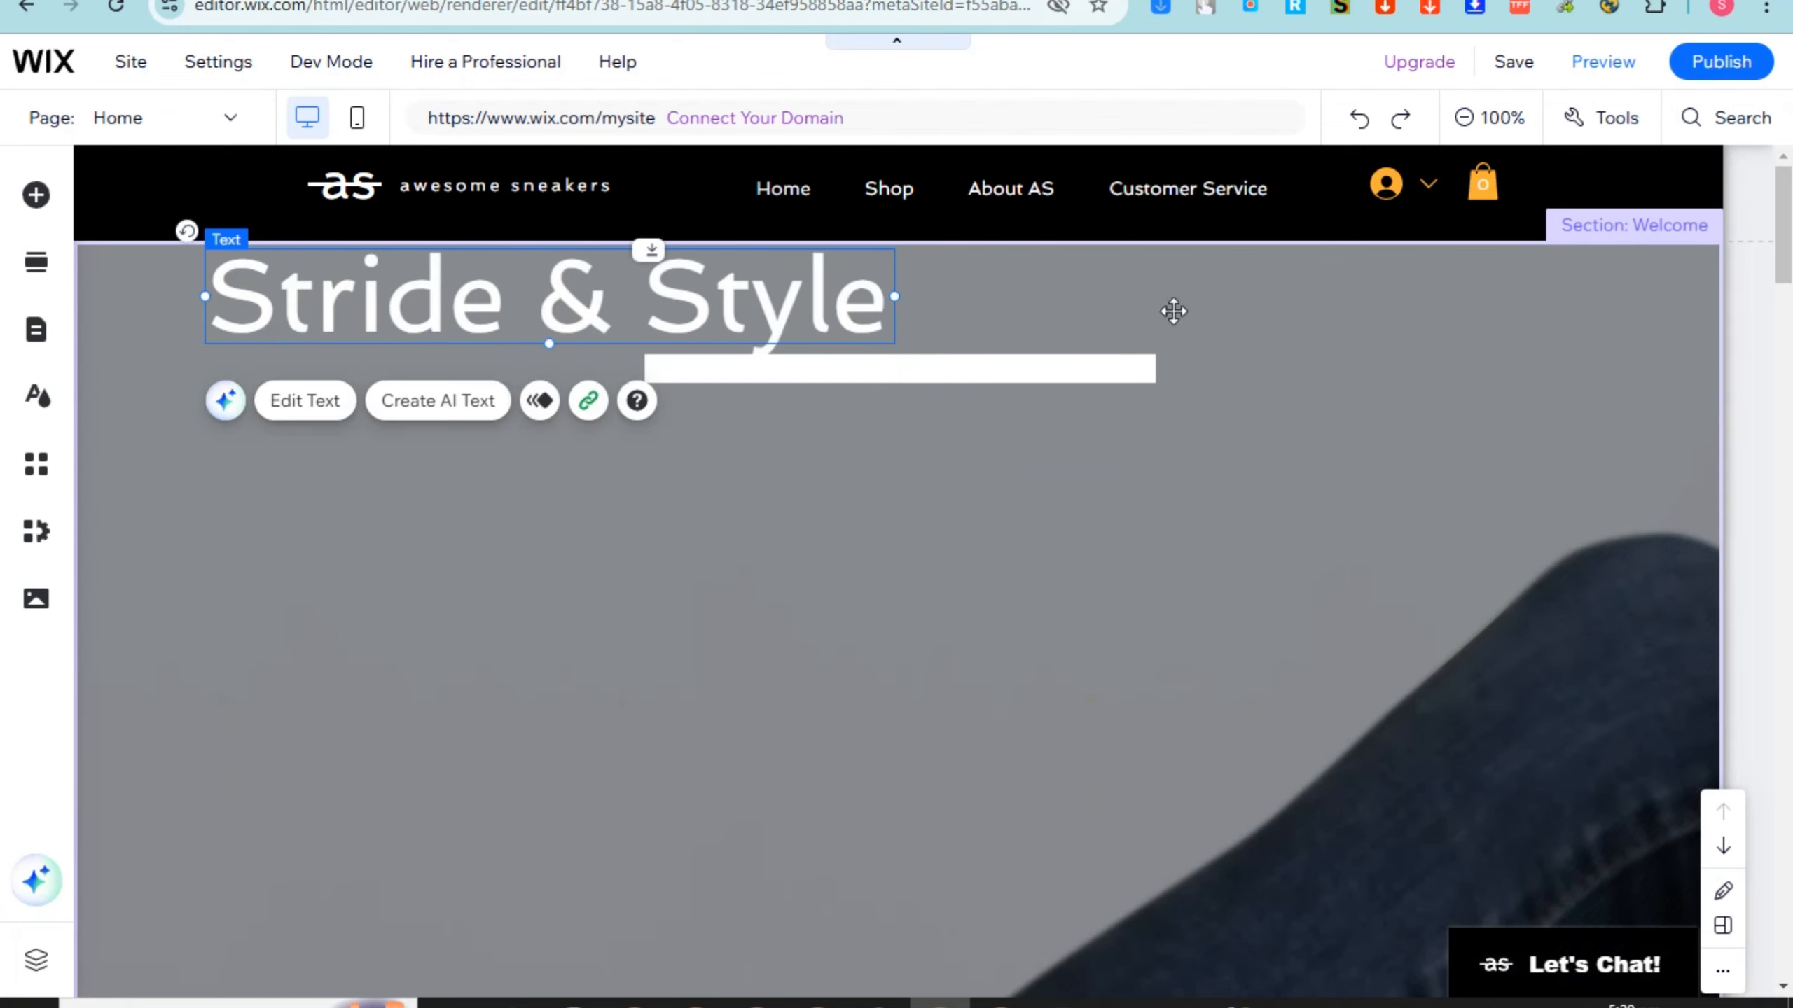
left_click_drag(743, 294, 1037, 291)
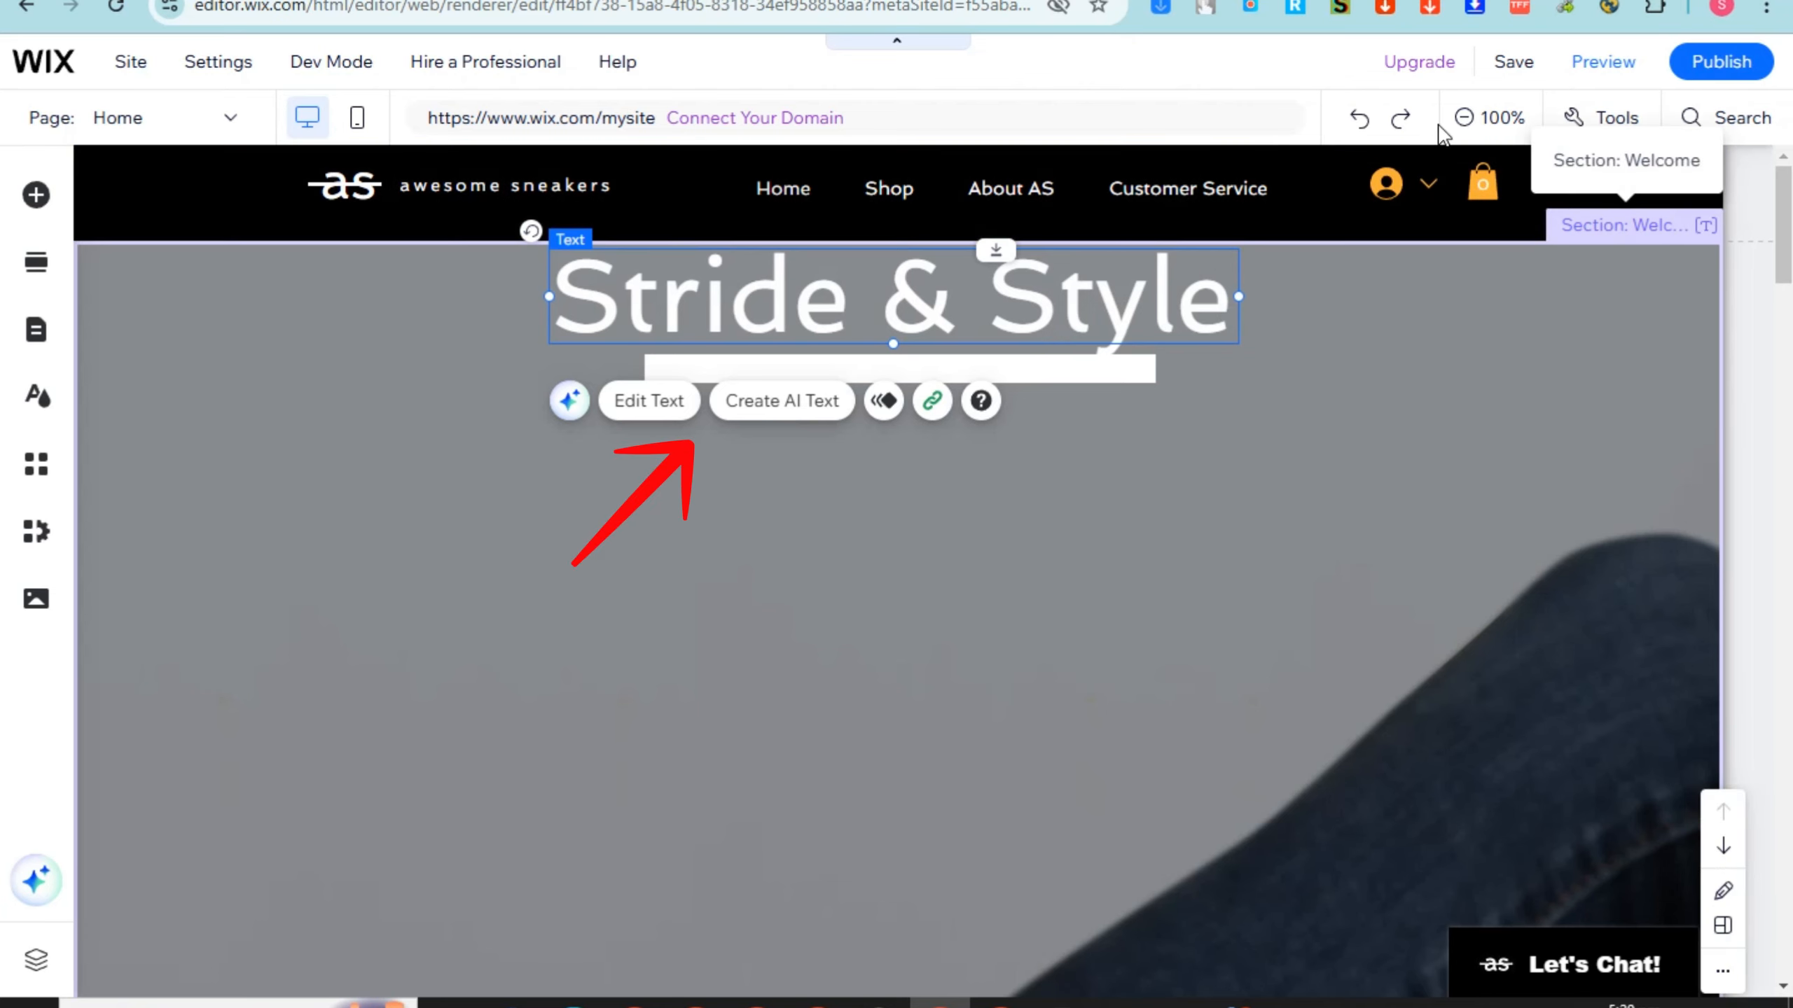
left_click(1545, 339)
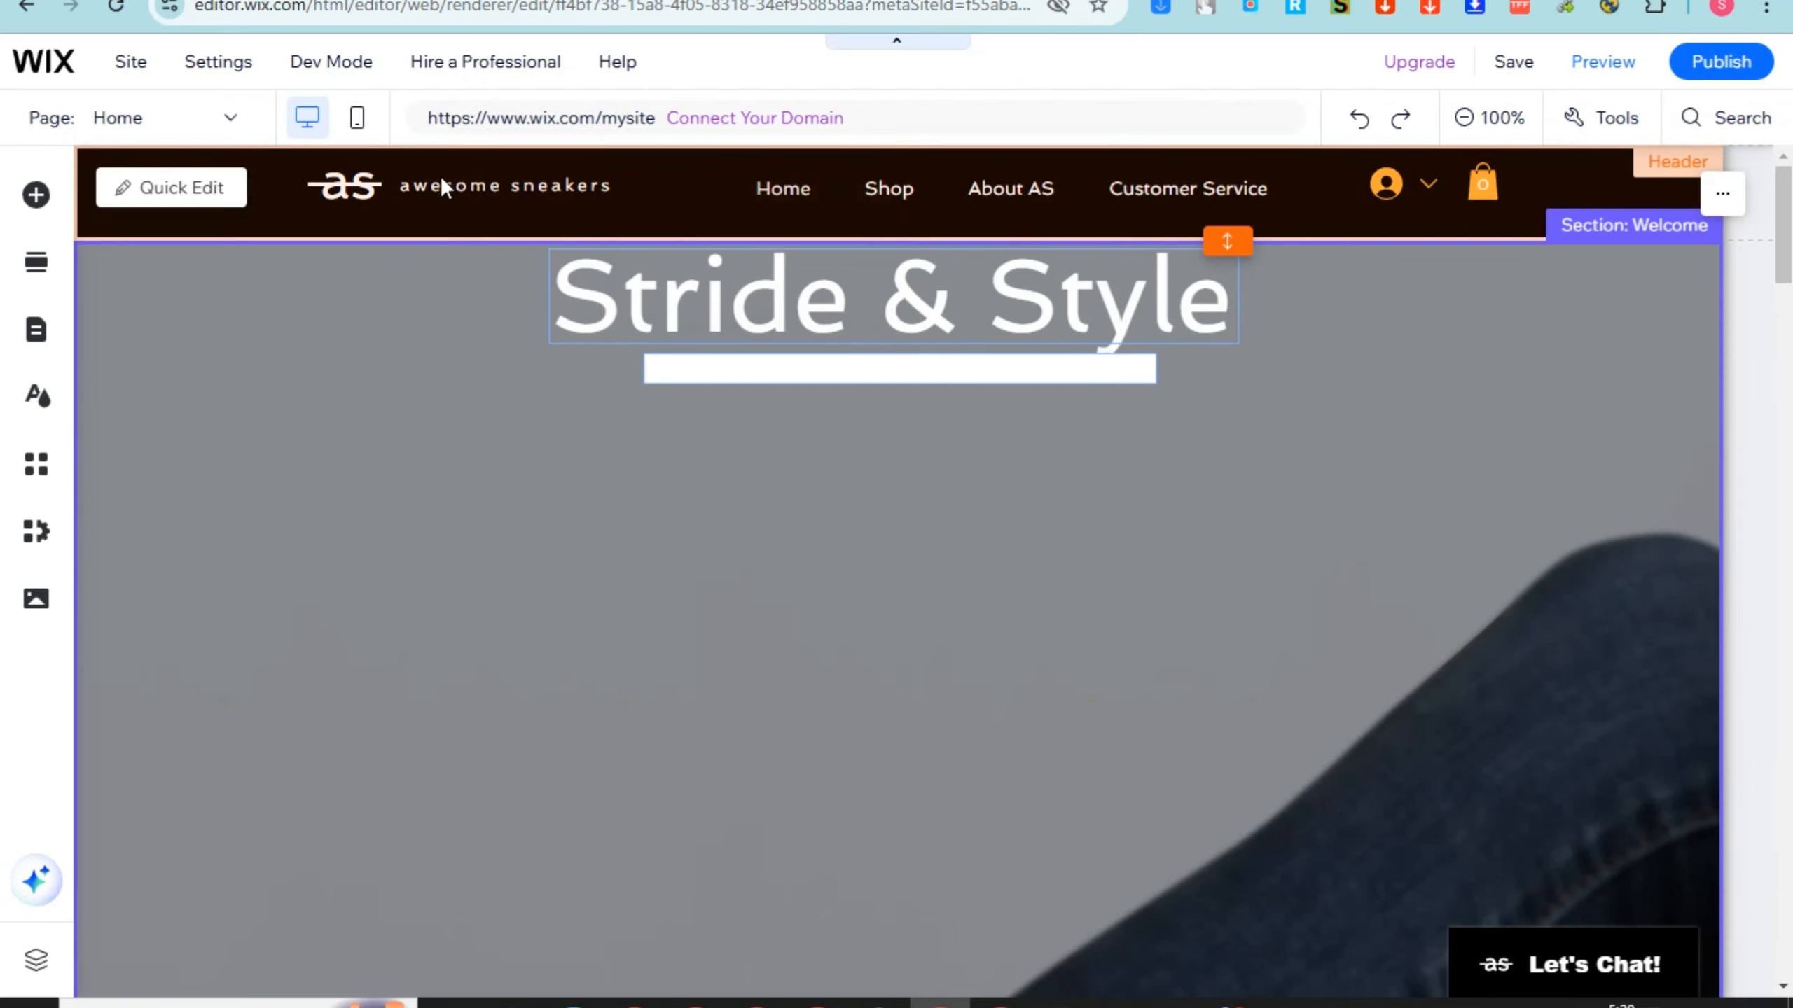
Step: Look over the site menu behind the header's horizontal menu, close it and select the Welcome section
left_click(790, 188)
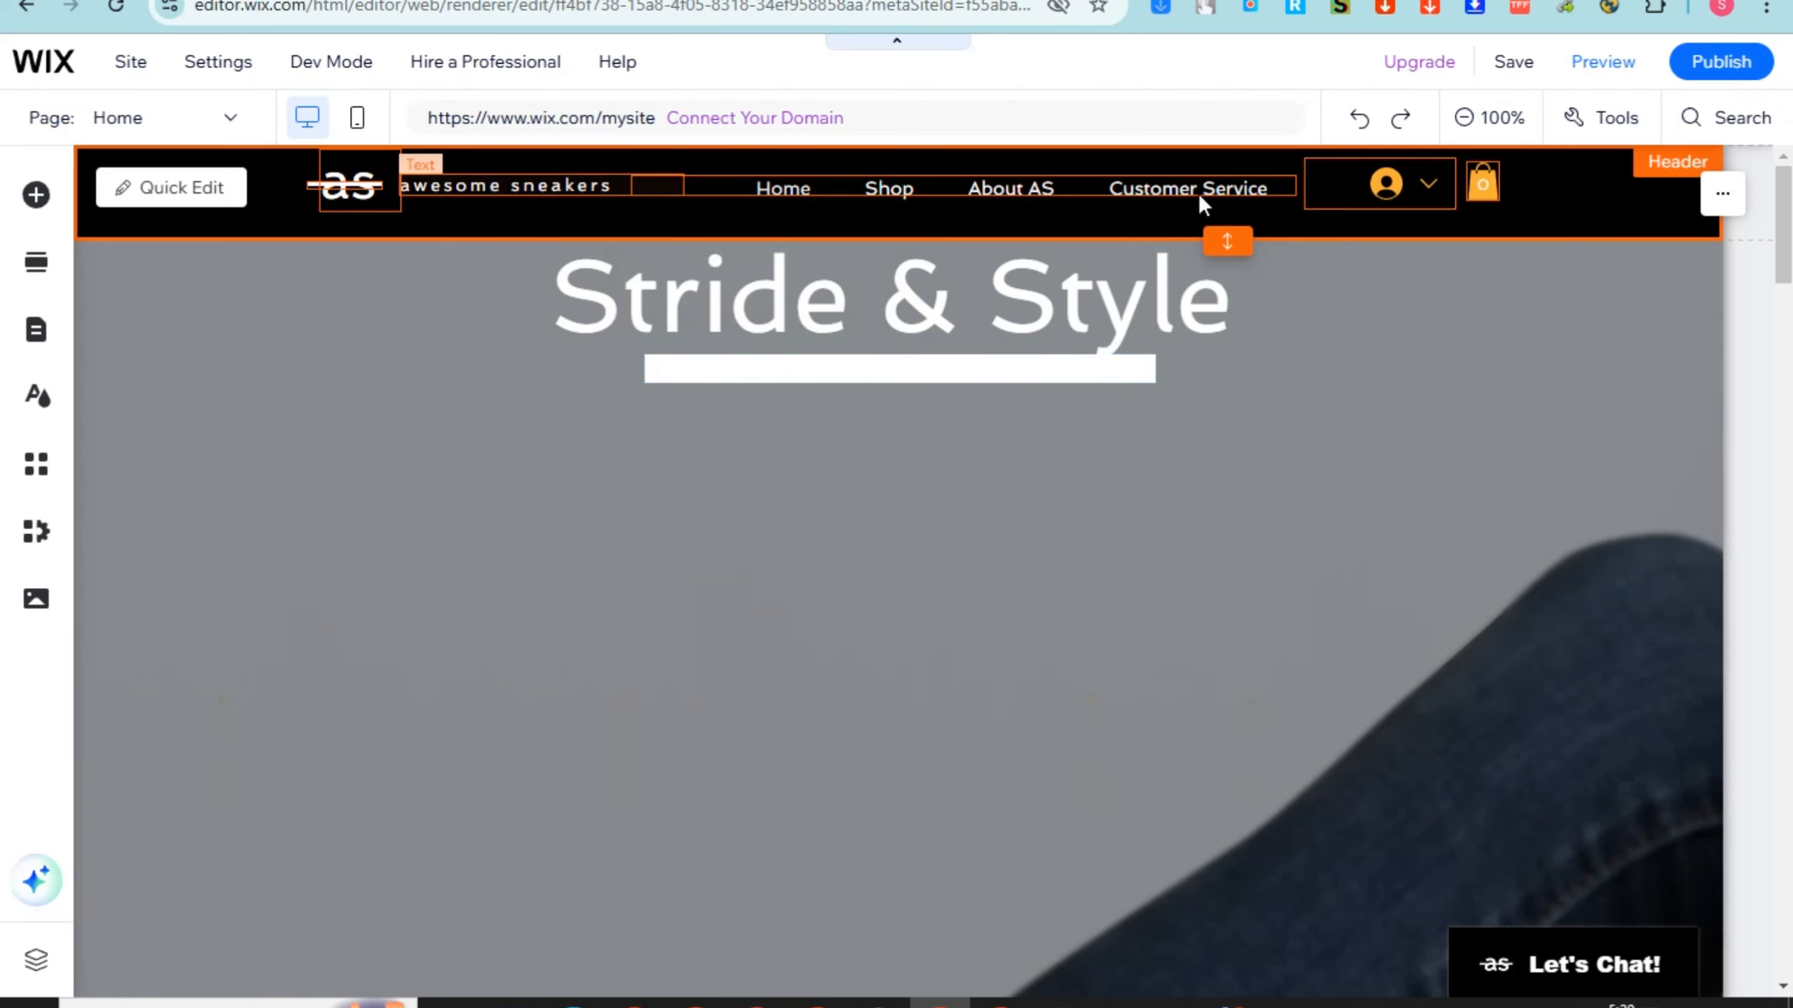
left_click(769, 193)
left_click(771, 188)
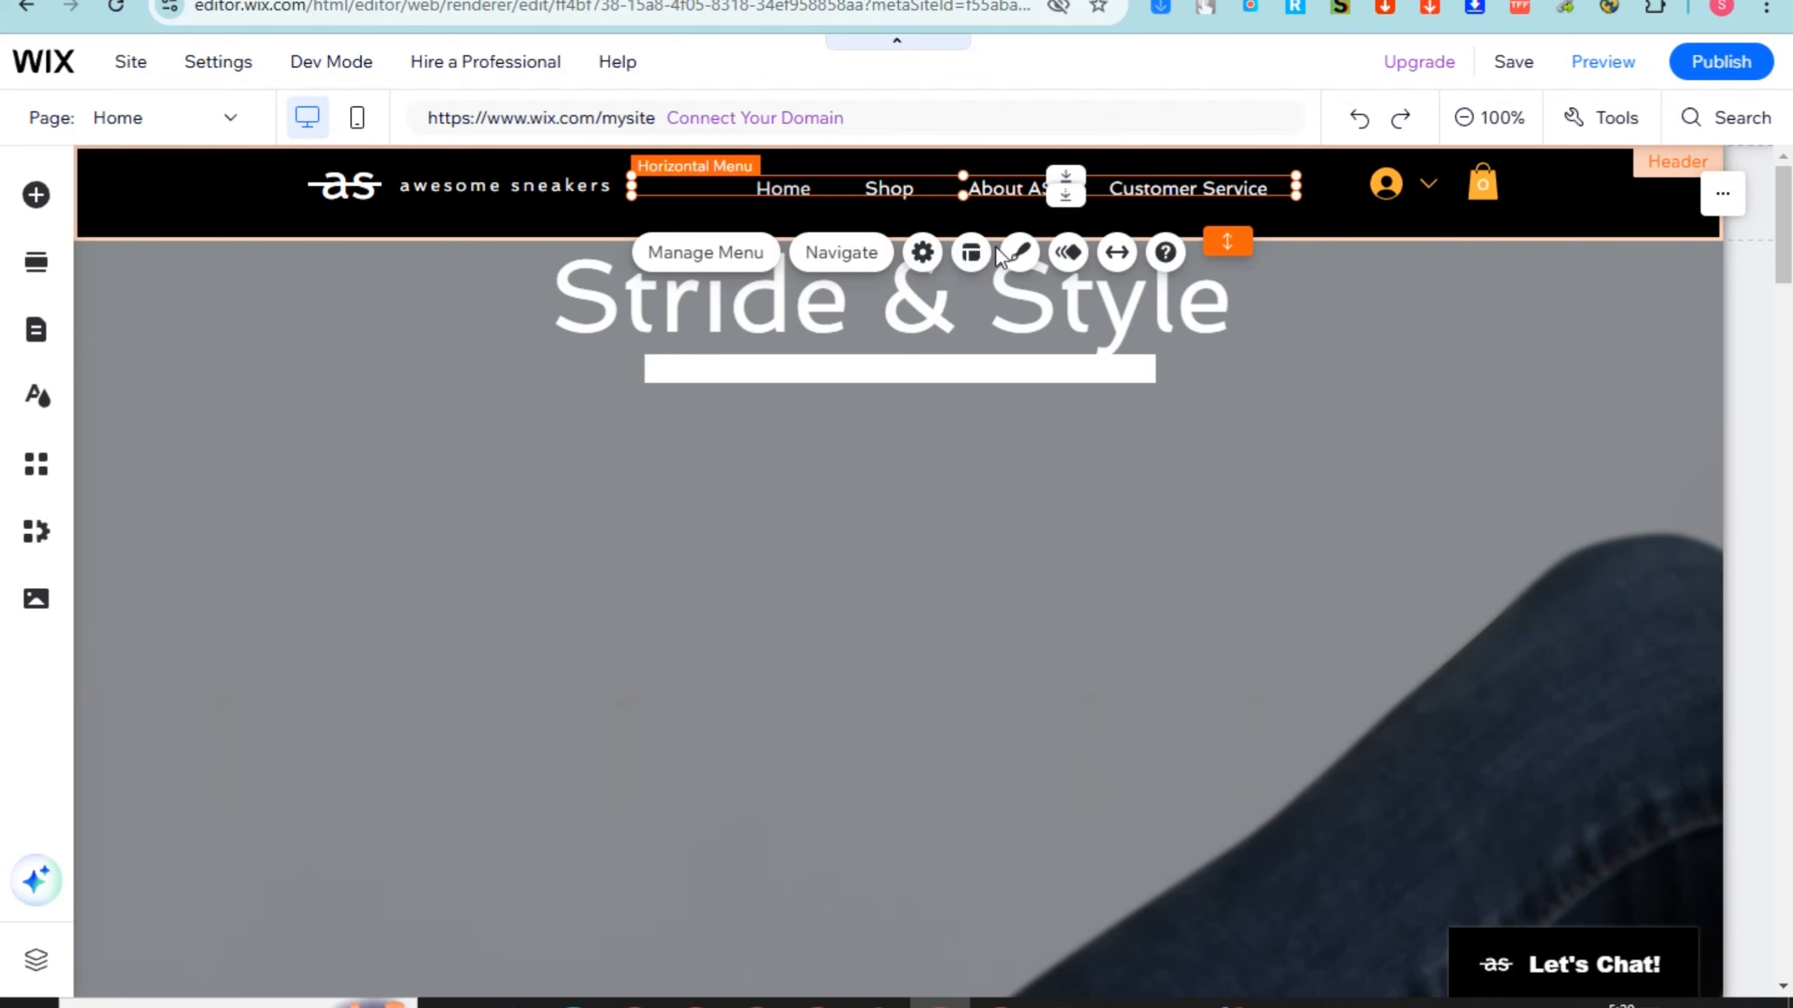
left_click(731, 254)
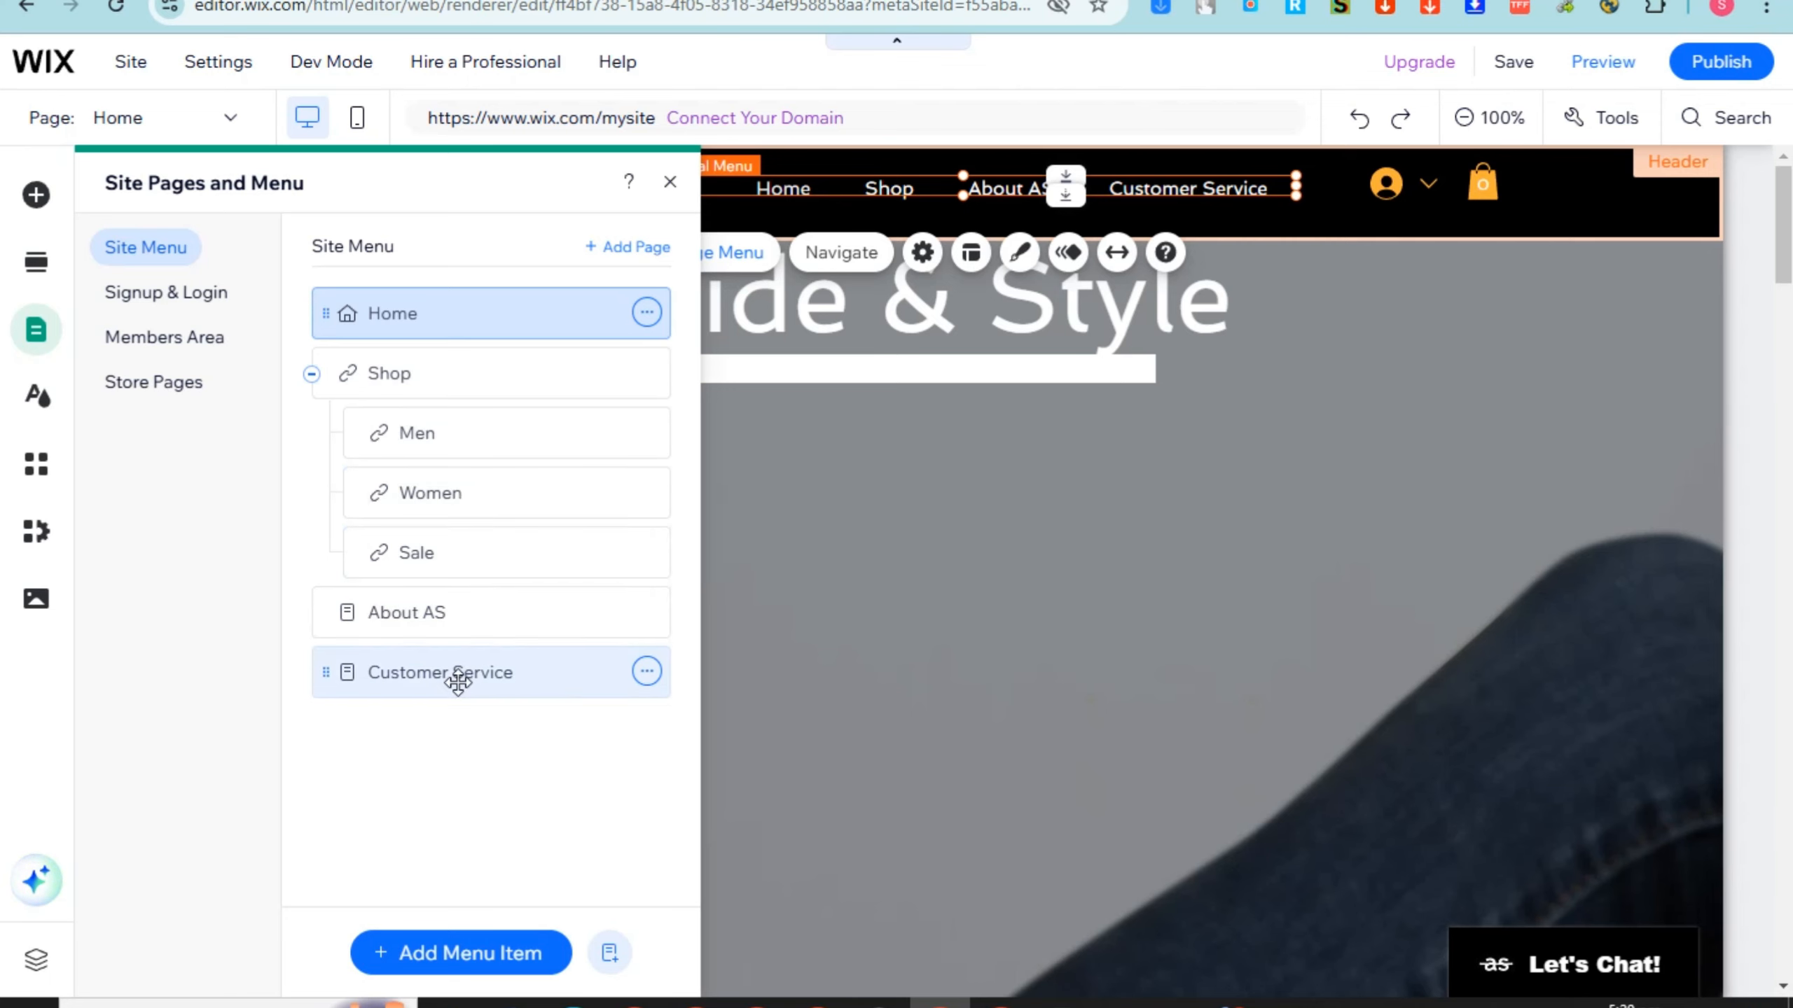
left_click(933, 602)
left_click(867, 210)
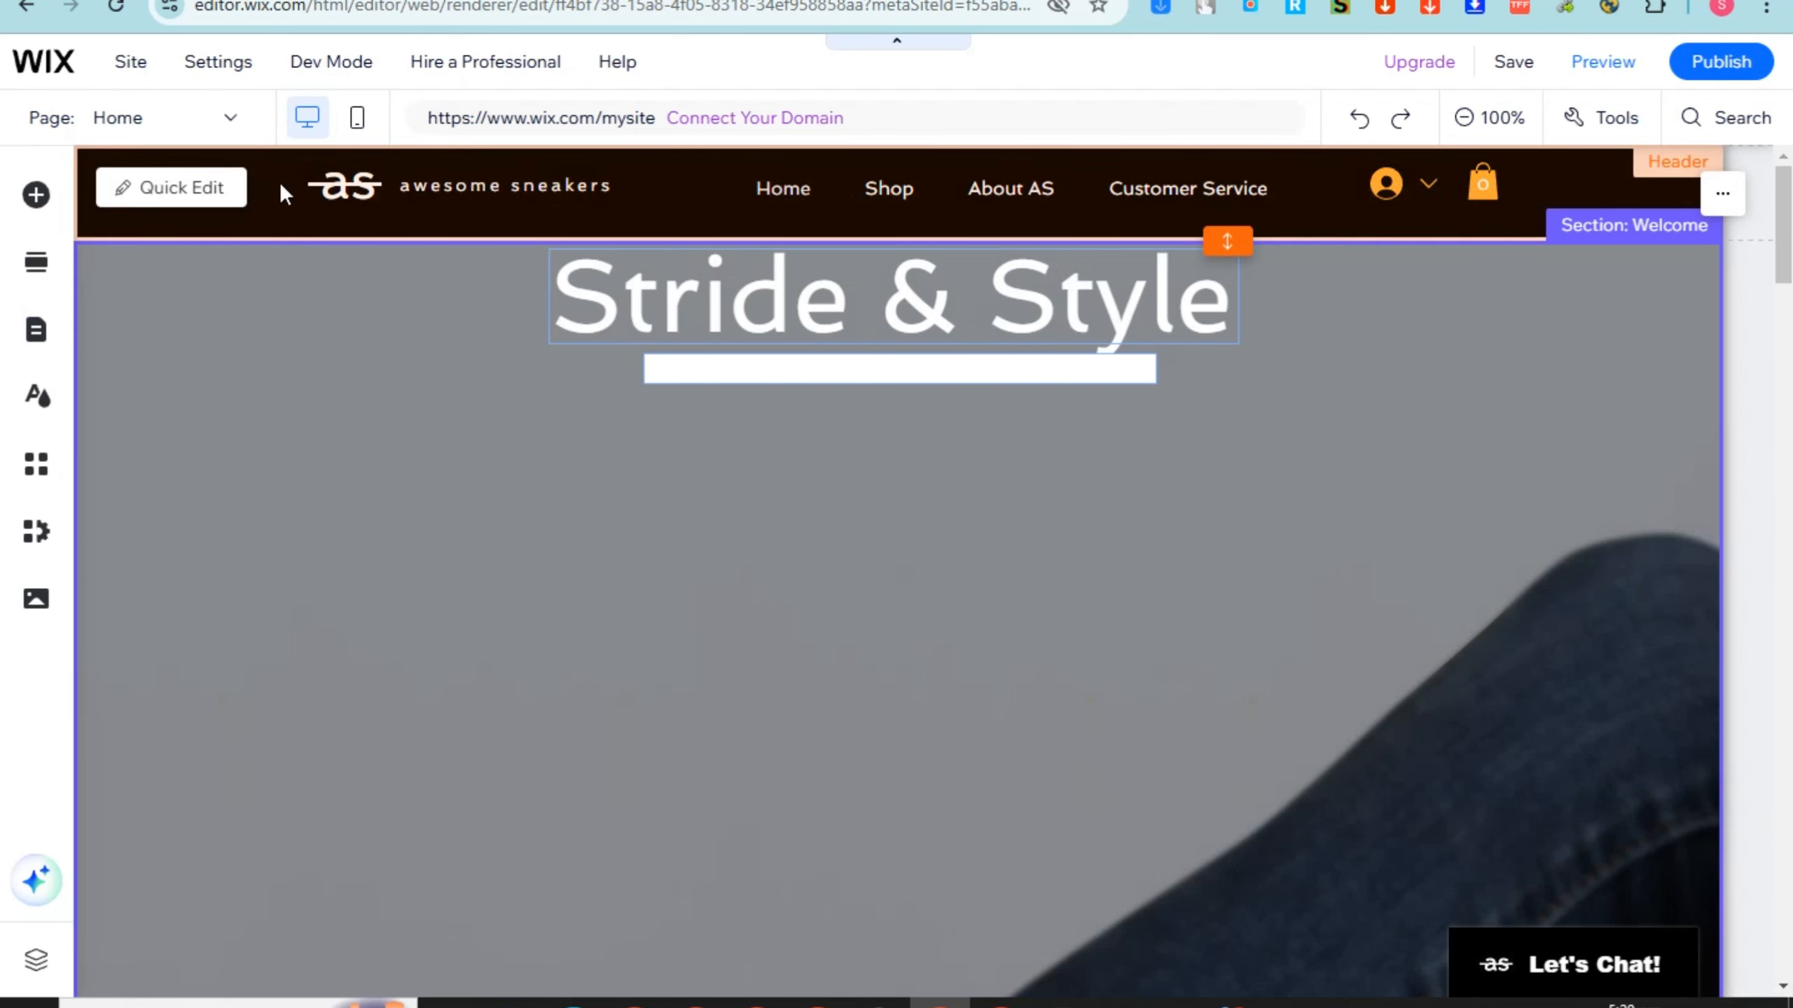
left_click(423, 483)
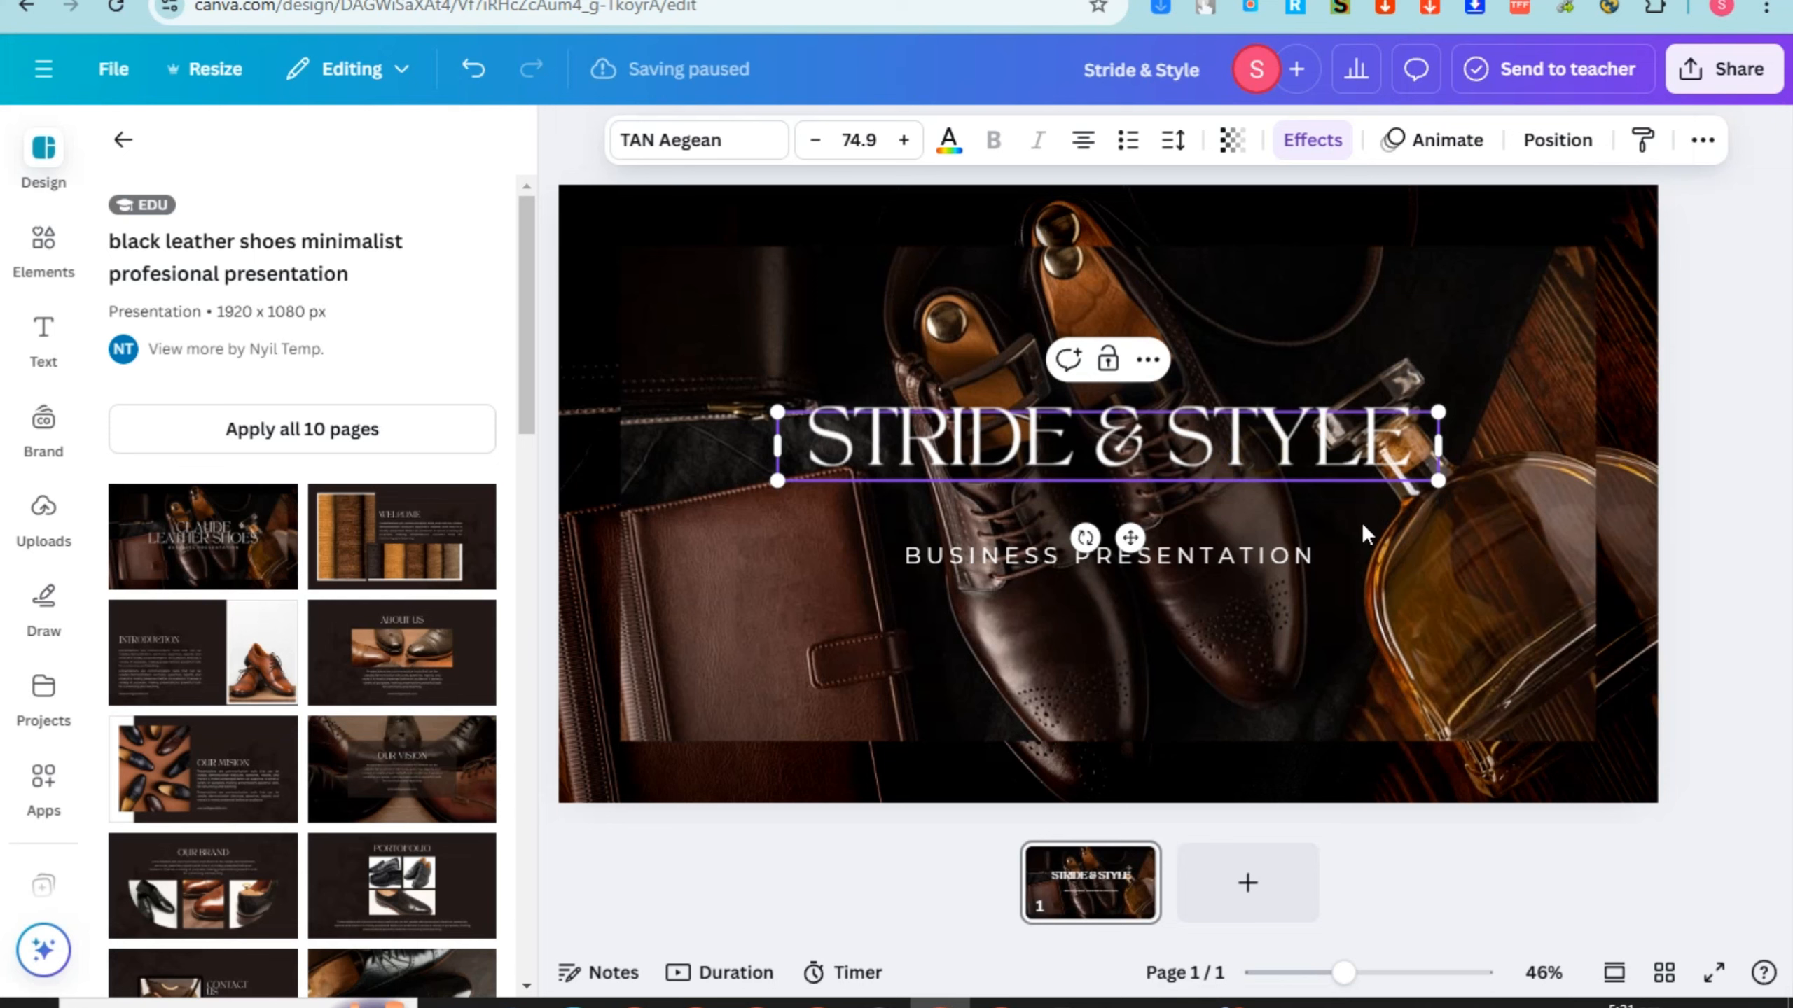
Step: Switch to the Canva shoe cover design, lower the STRIDE & STYLE title slightly and delete the BUSINESS PRESENTATION subtitle
left_click(1229, 472)
left_click_drag(1228, 471, 1228, 504)
double_click(1238, 557)
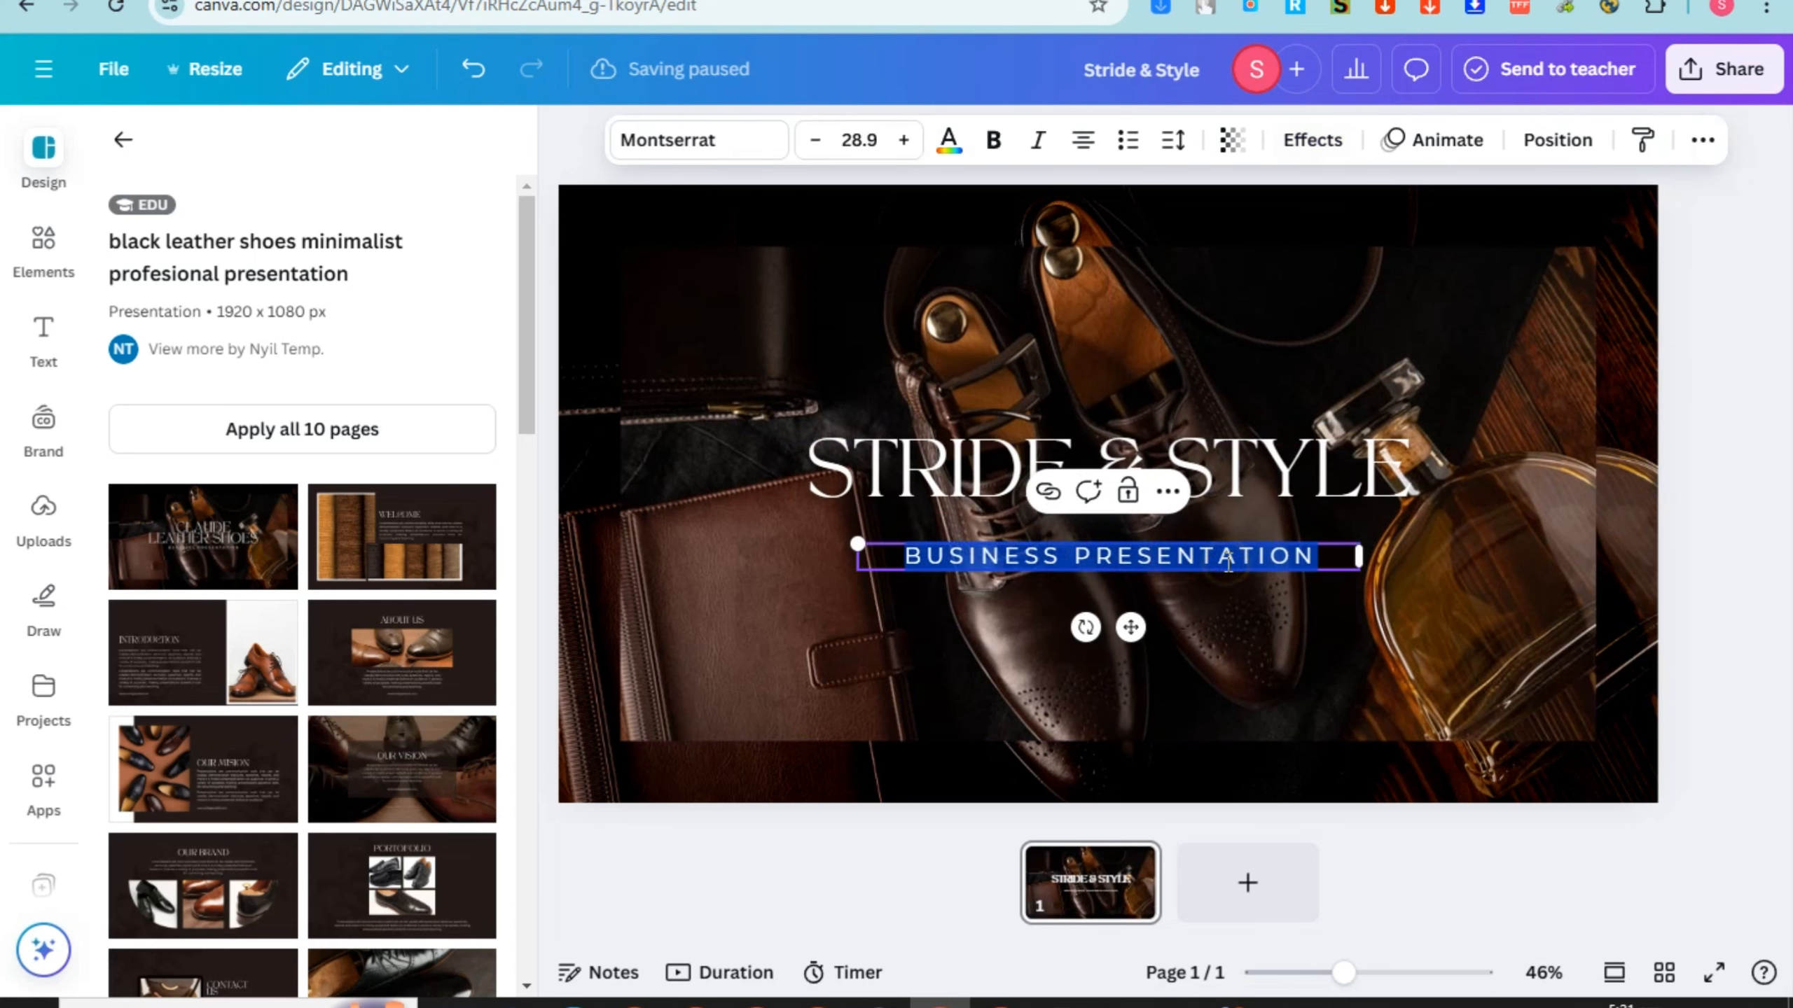
key("BackSpace")
Step: Enlarge the STRIDE & STYLE title across the cover image, reposition it and open the design's sharing options
left_click(1440, 470)
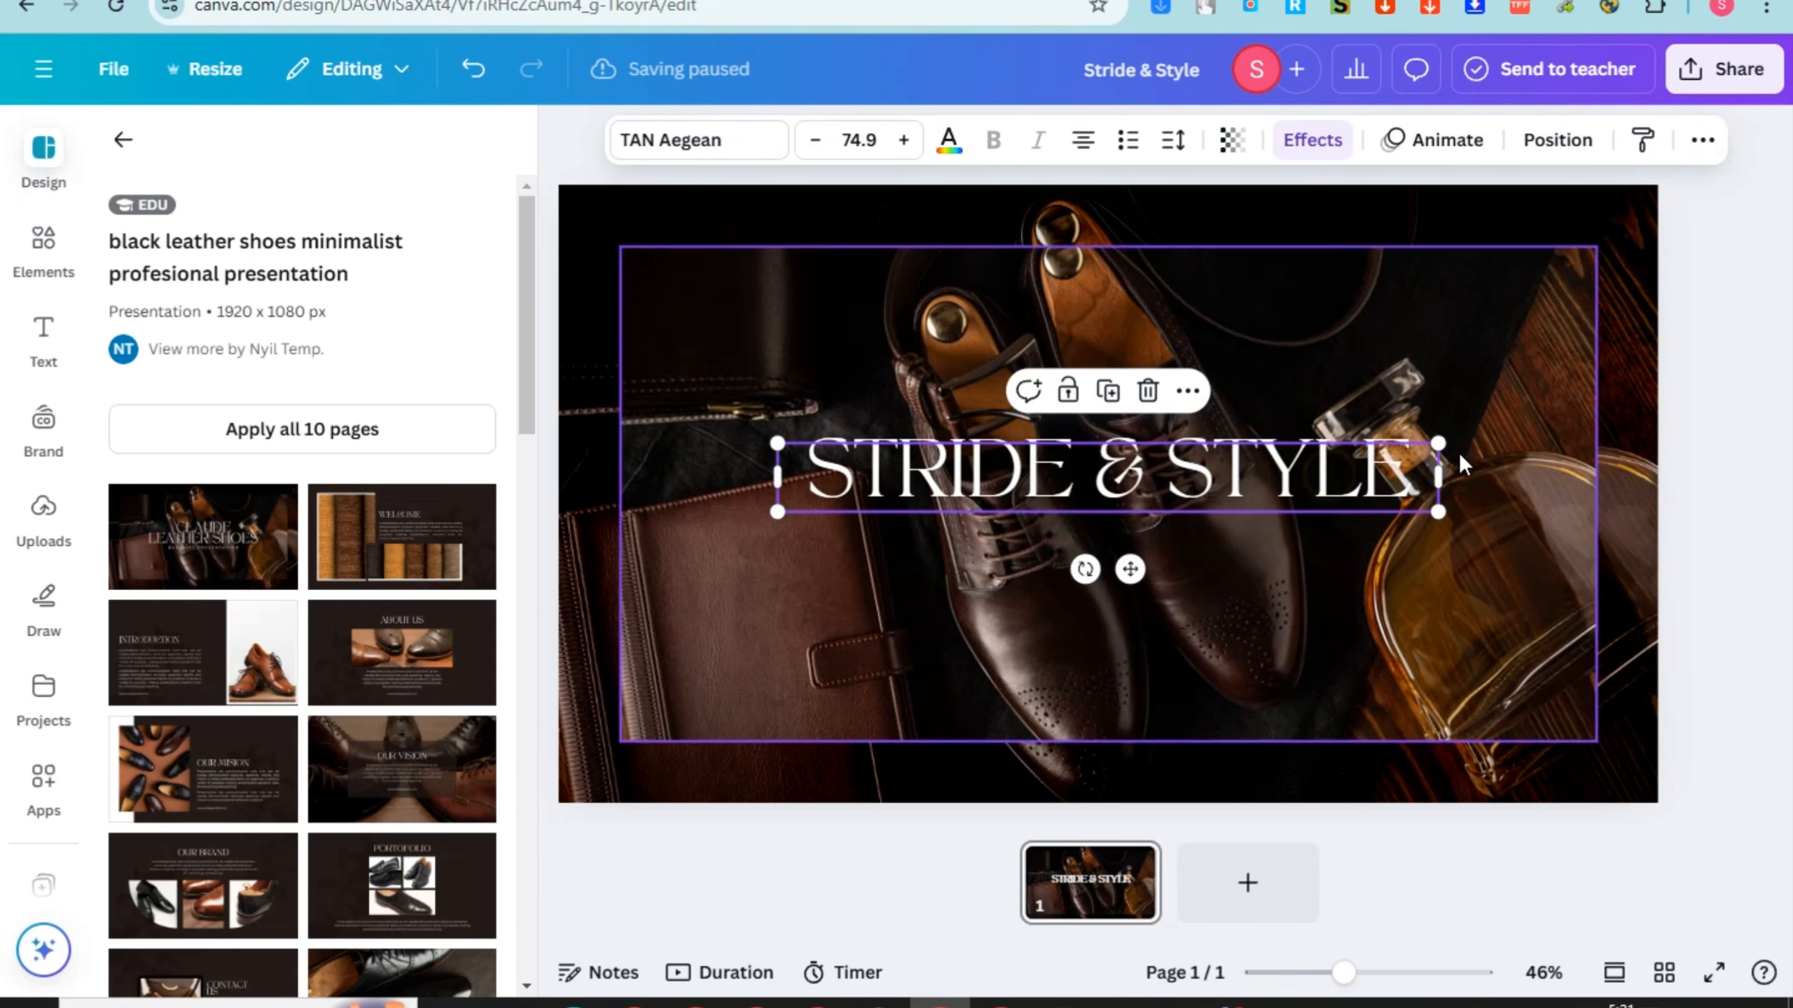
left_click_drag(1440, 470, 1465, 385)
left_click_drag(790, 463, 678, 473)
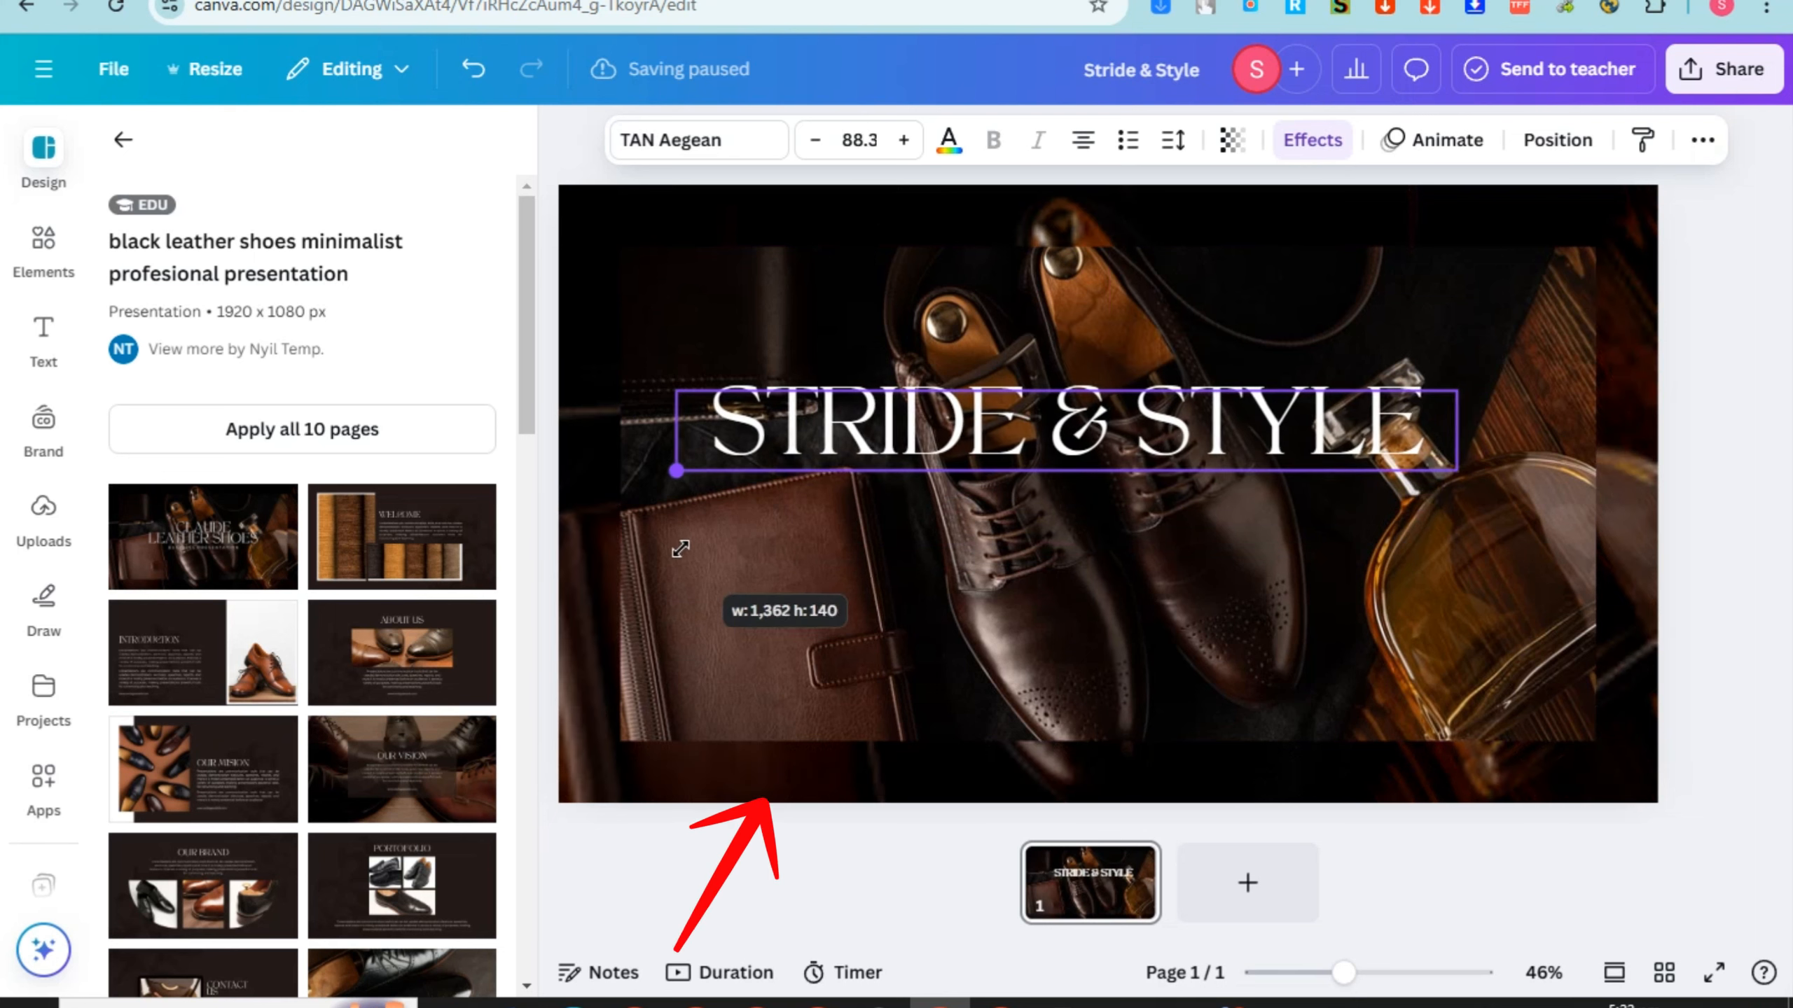
left_click_drag(1457, 391, 1616, 368)
left_click_drag(1341, 442, 1302, 469)
left_click(1724, 69)
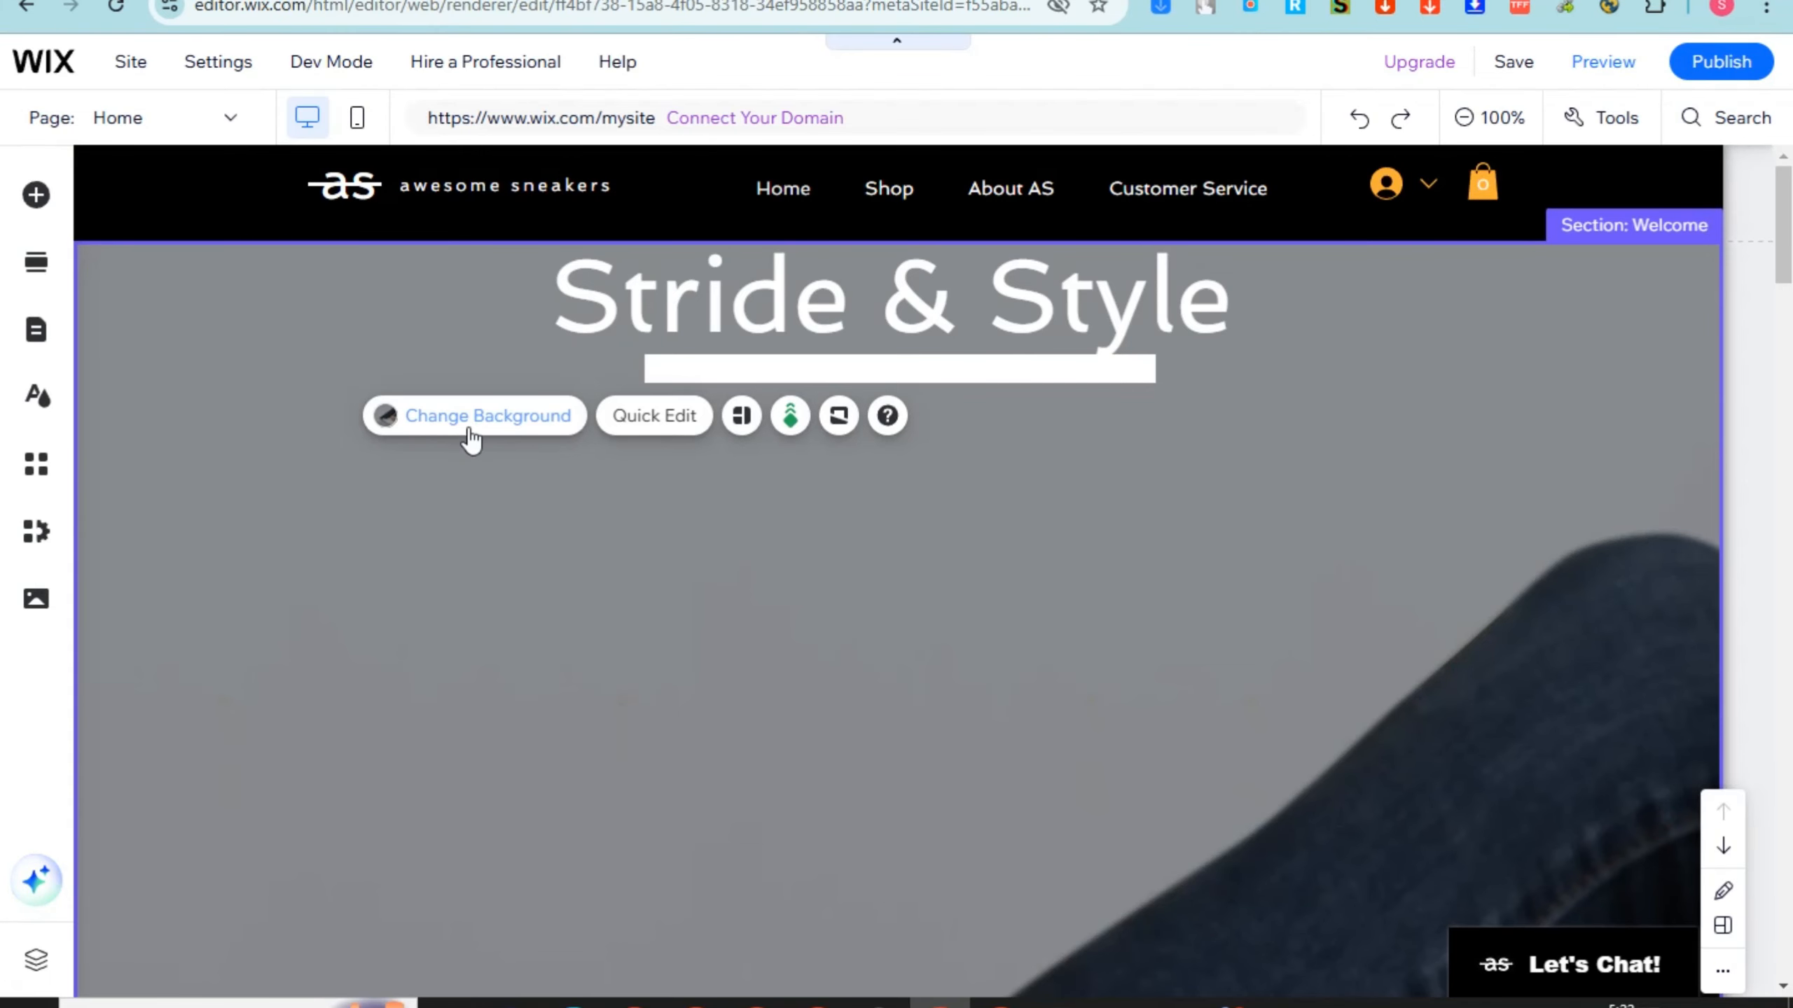
Step: Back in the Wix editor, upload Stride & Style.png and set it as the Welcome section's background image
left_click(469, 432)
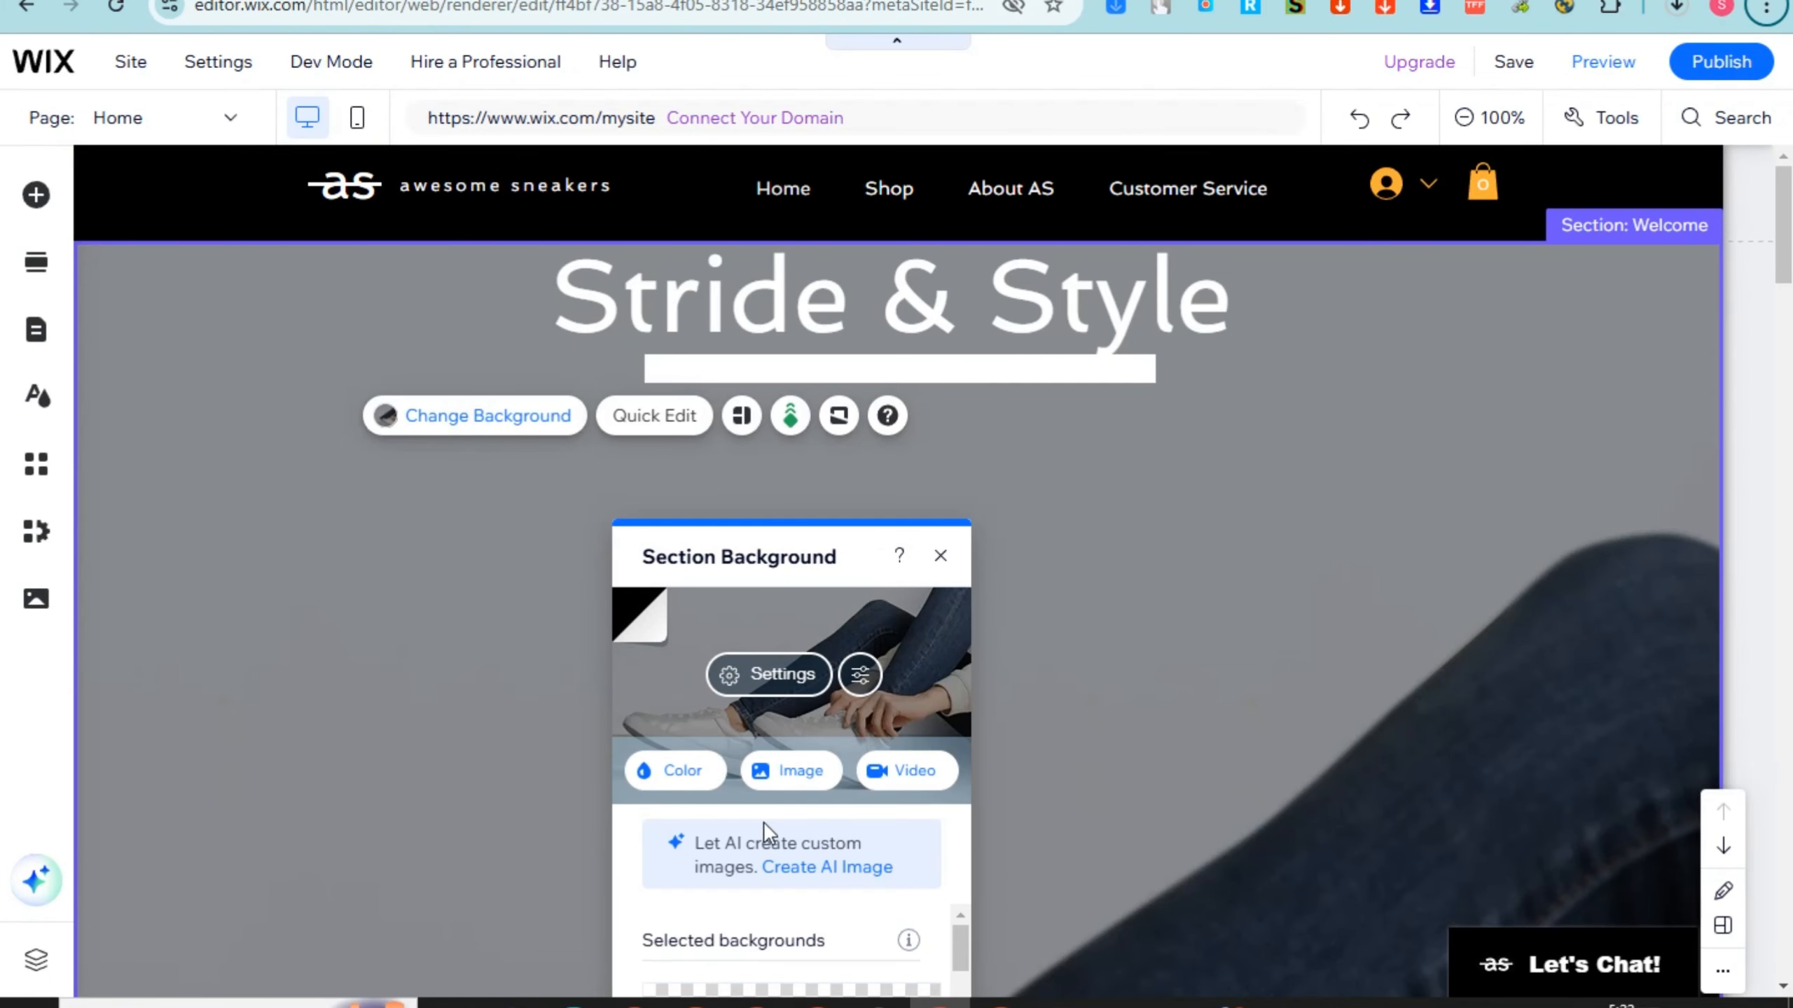
left_click(790, 769)
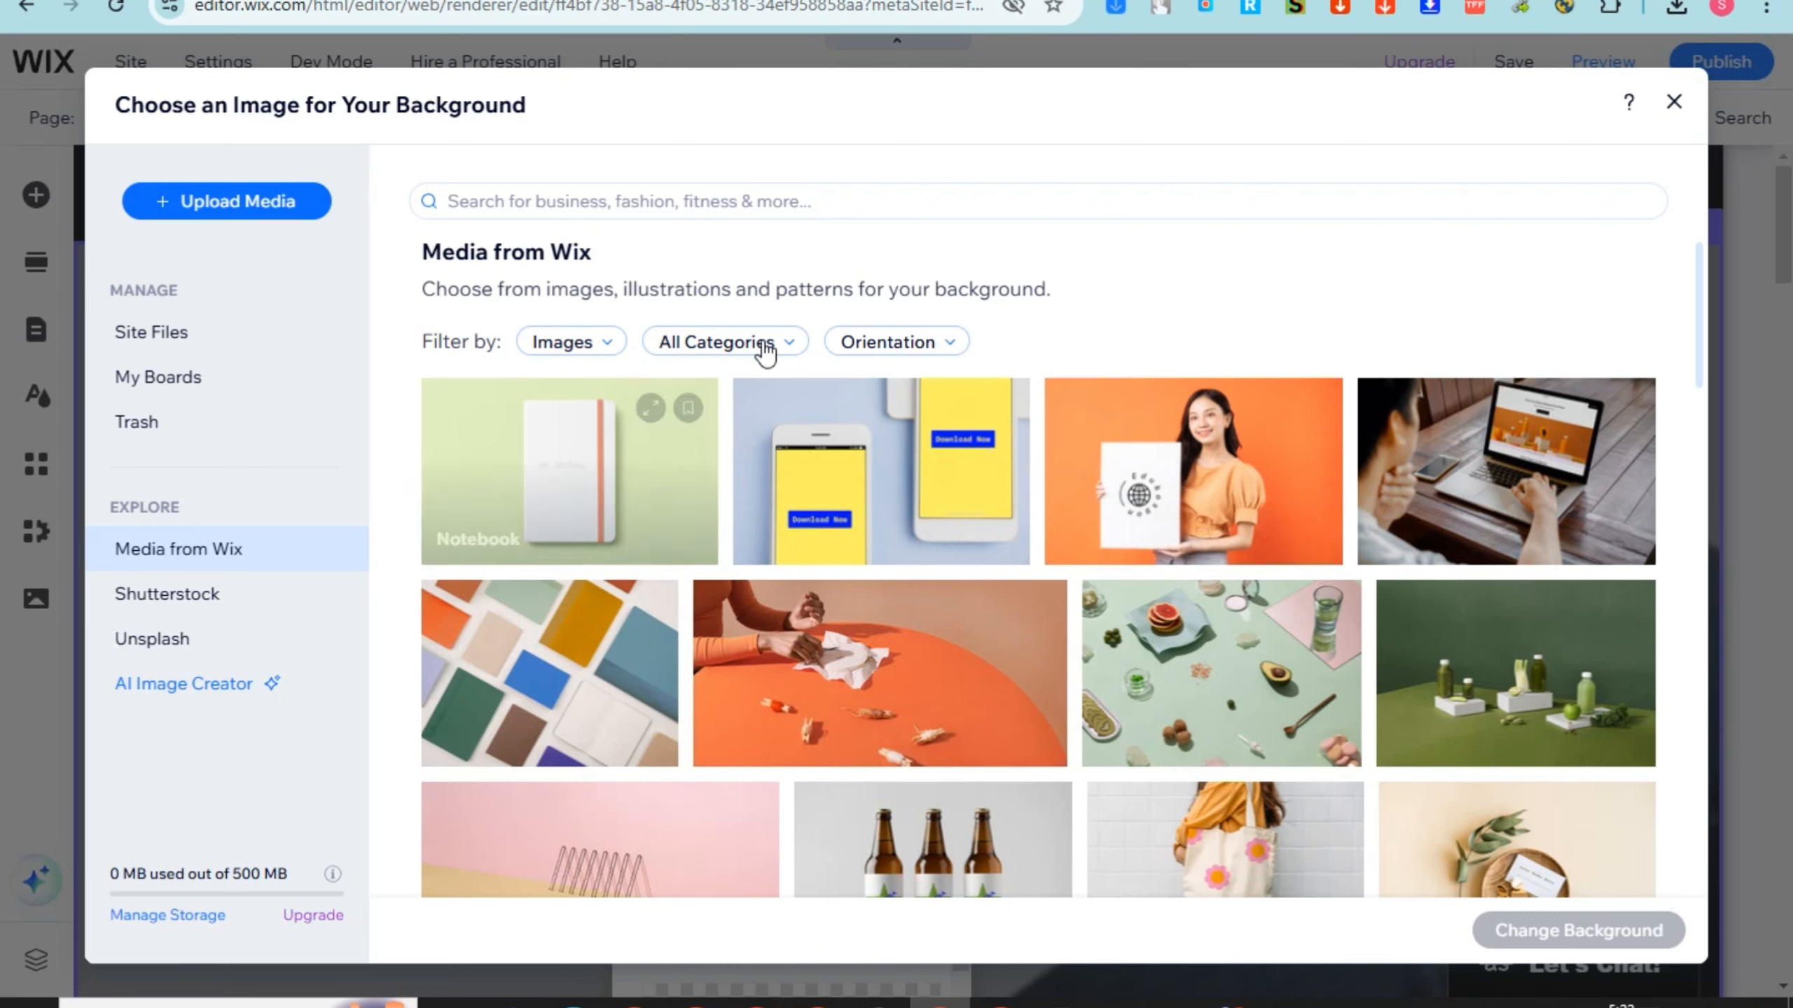
left_click(208, 201)
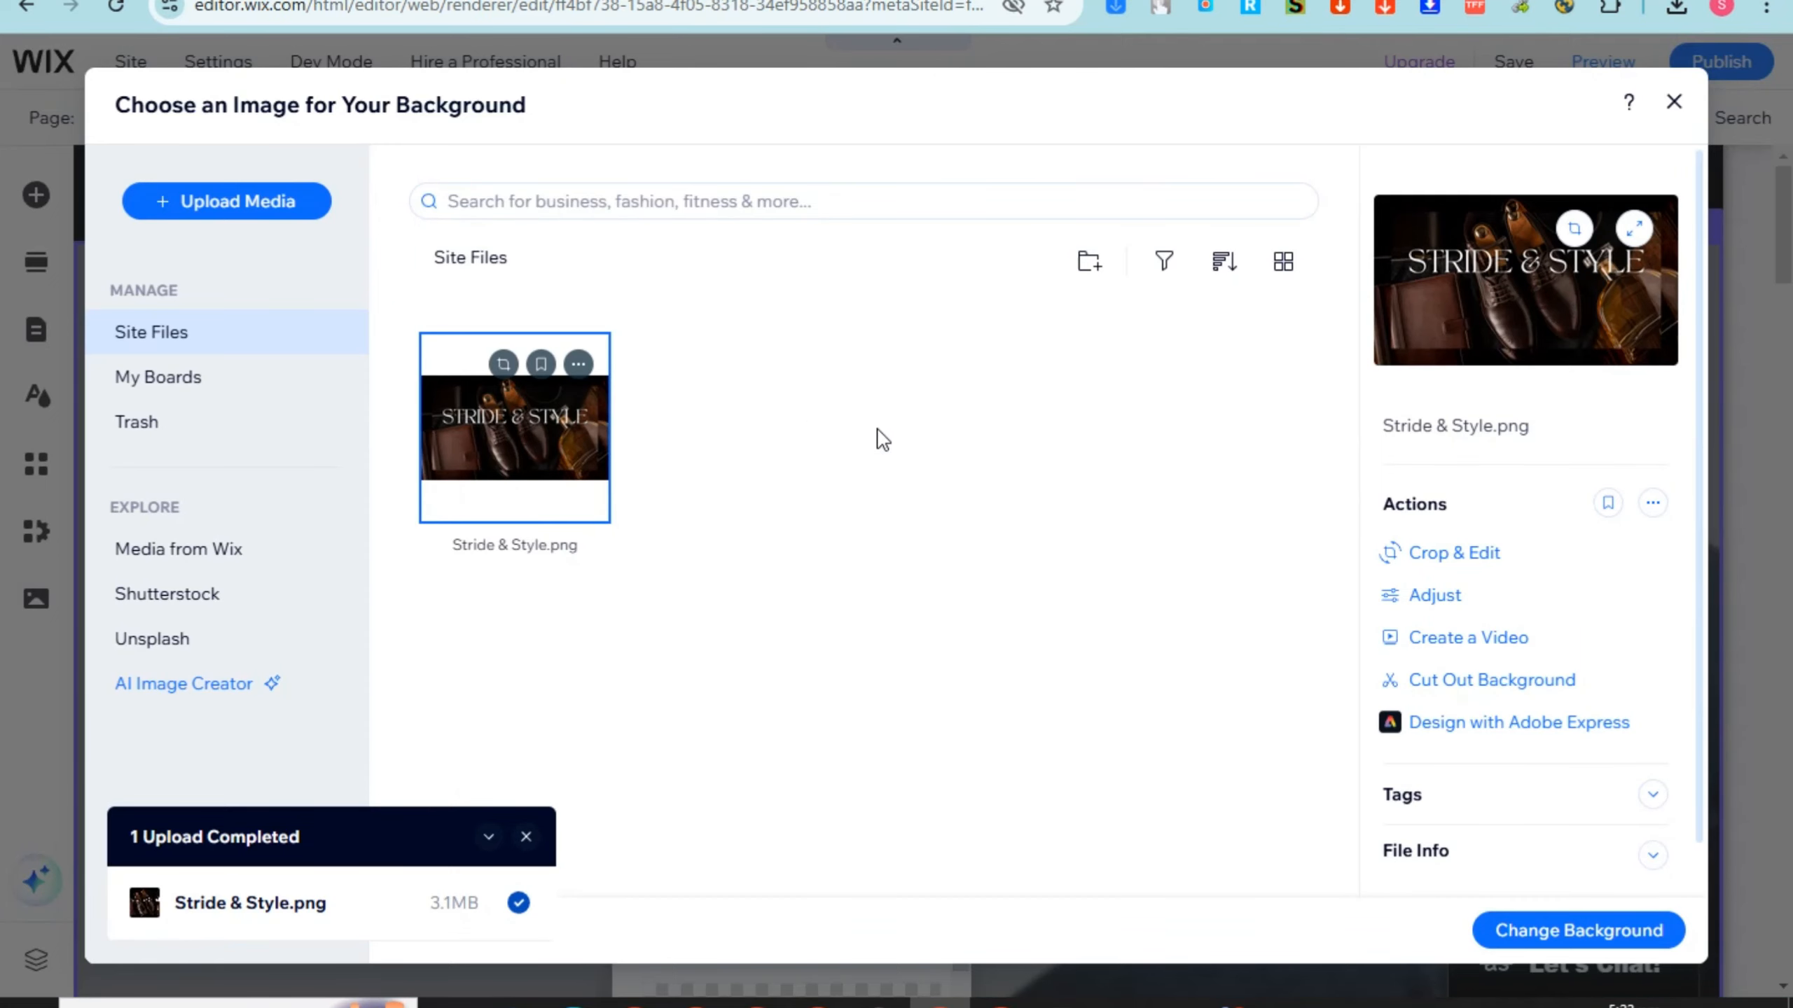
left_click(1579, 930)
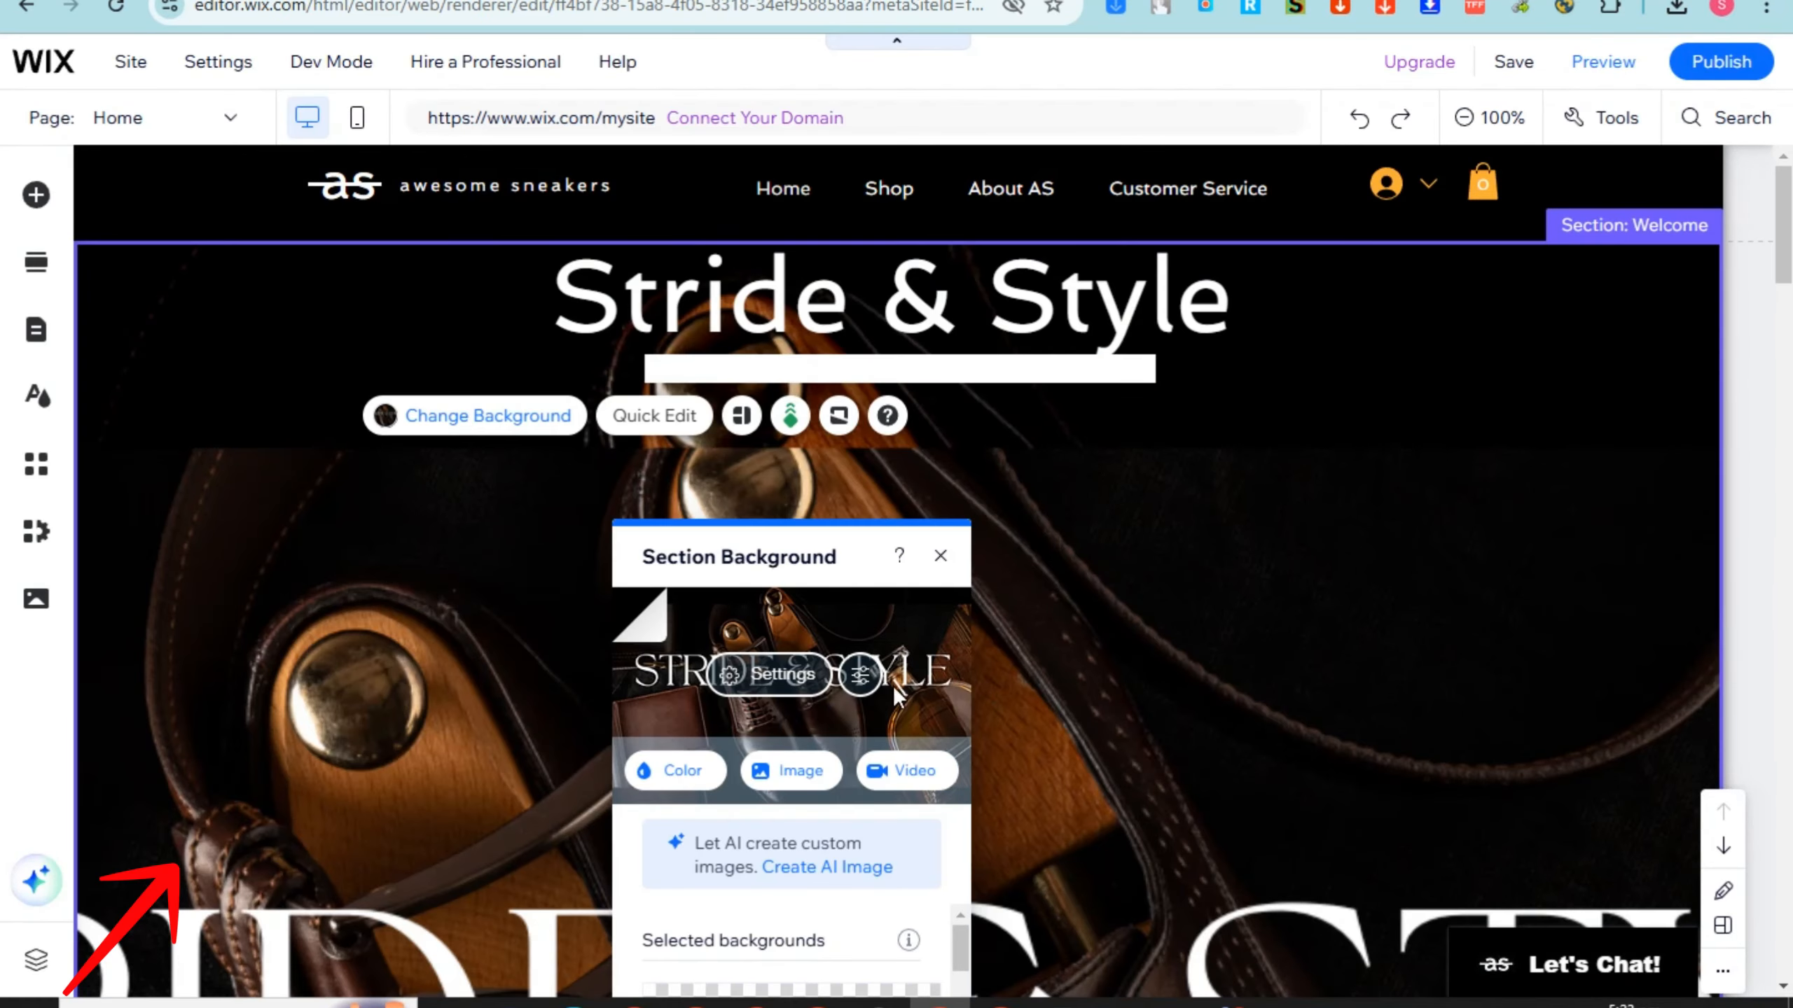
left_click(940, 556)
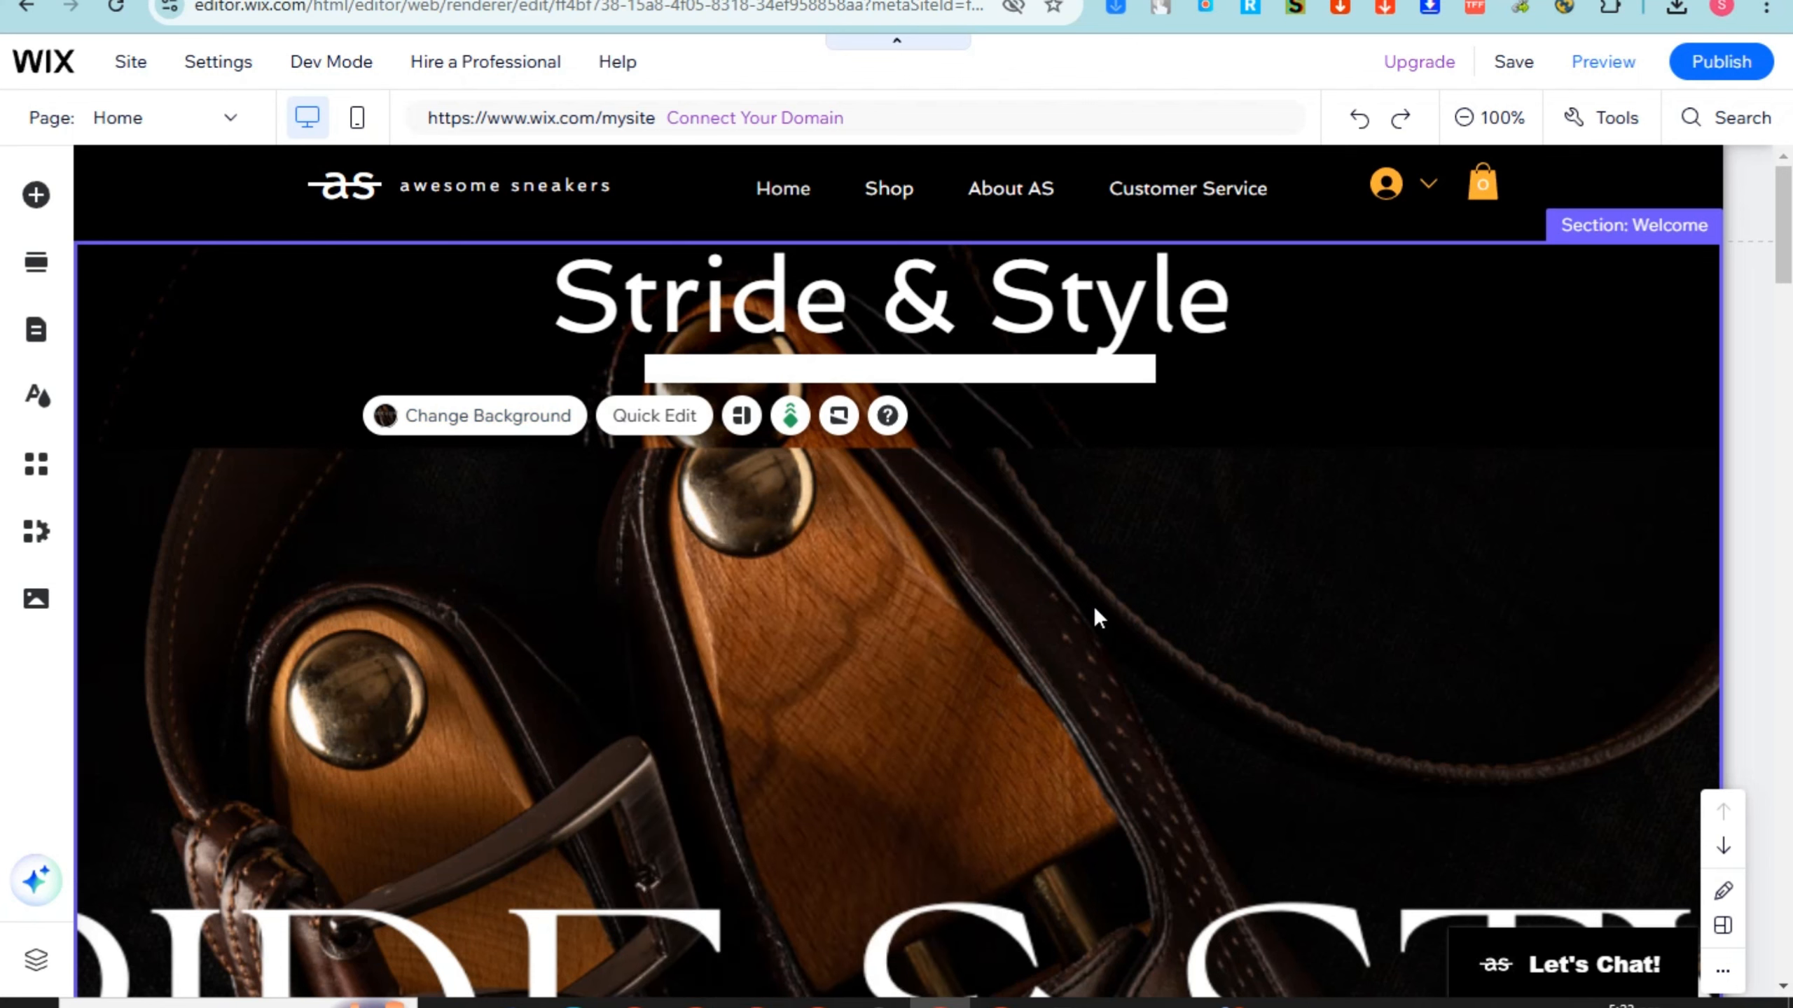
scroll(1269, 656, "down", 4)
scroll(1060, 687, "up", 4)
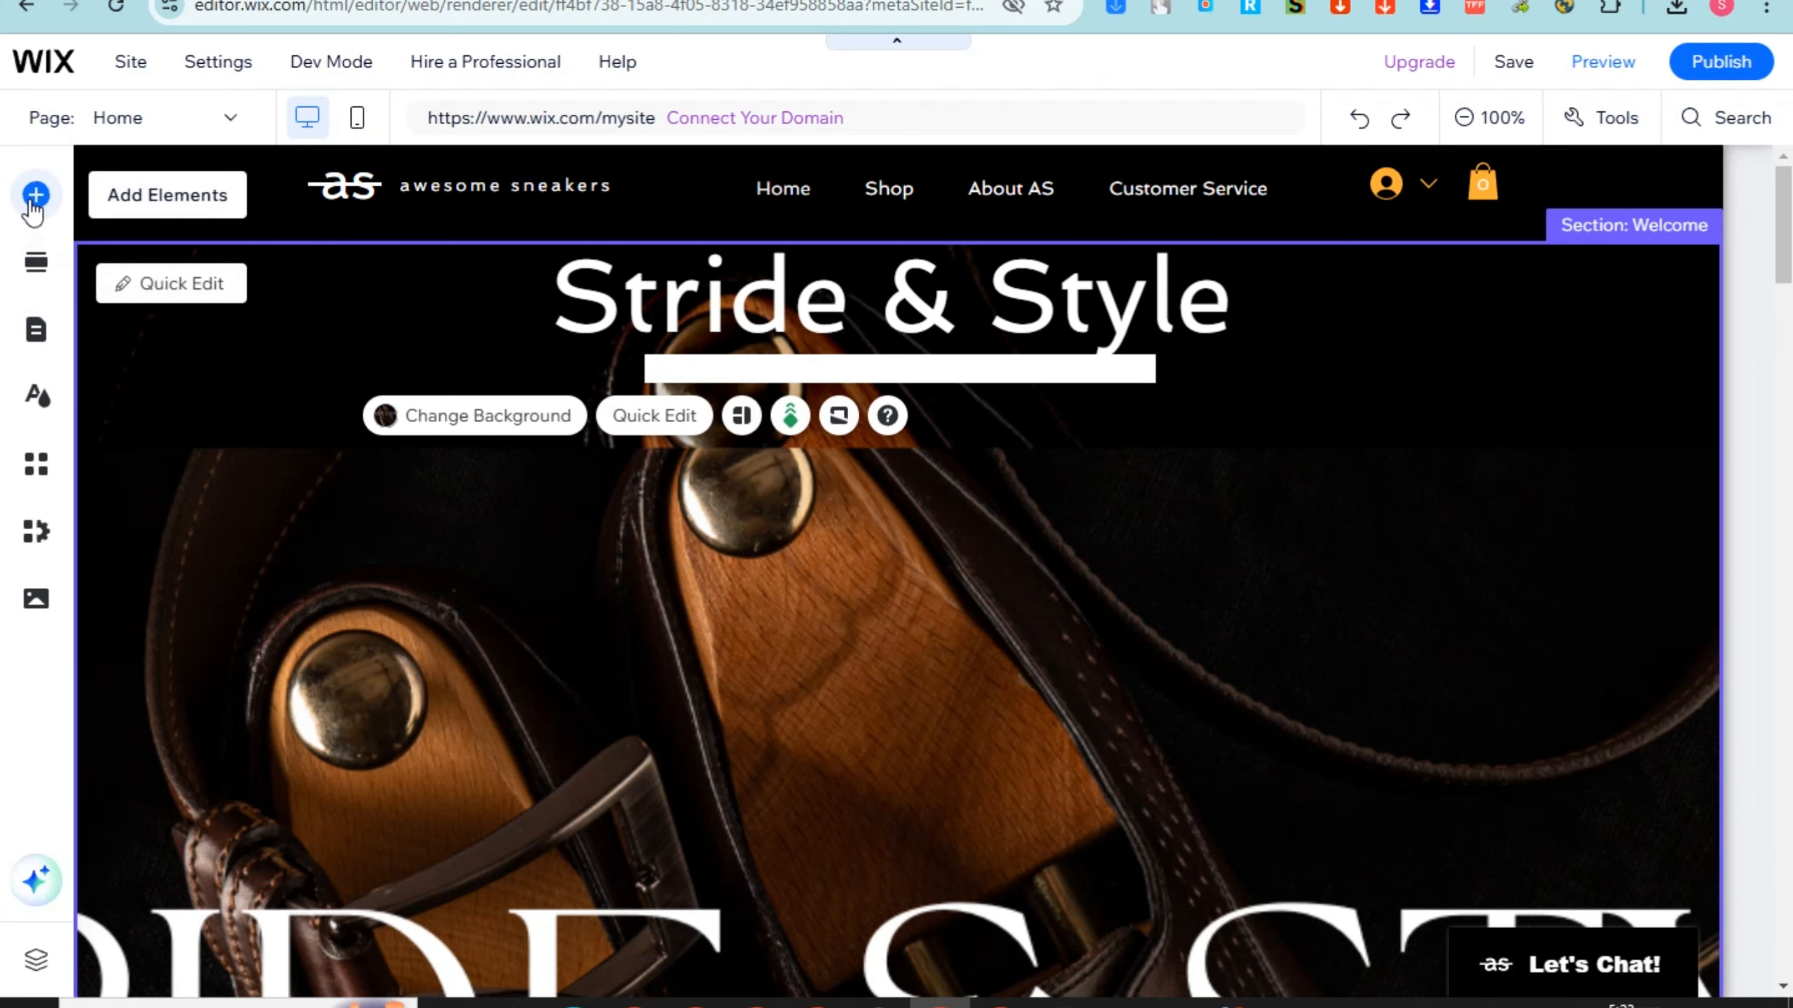
Step: Browse the elements that can be added and insert a black social bar into the Welcome section
left_click(33, 199)
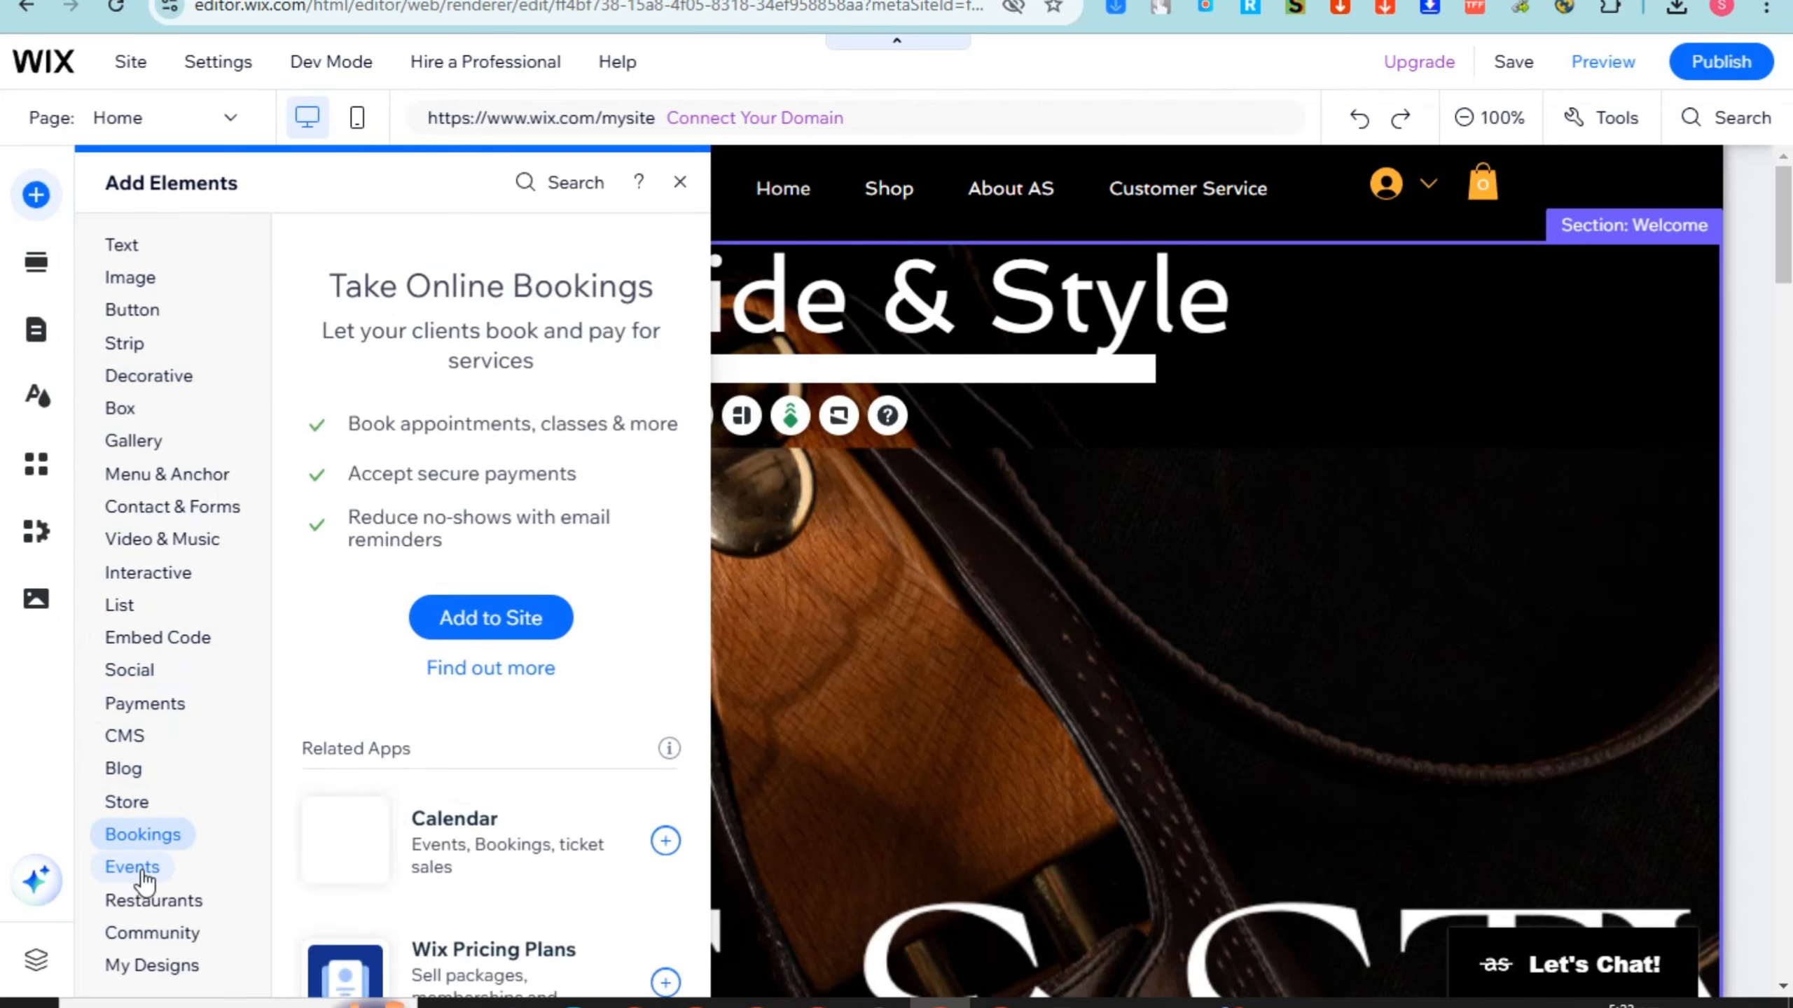
mouse_move(152, 939)
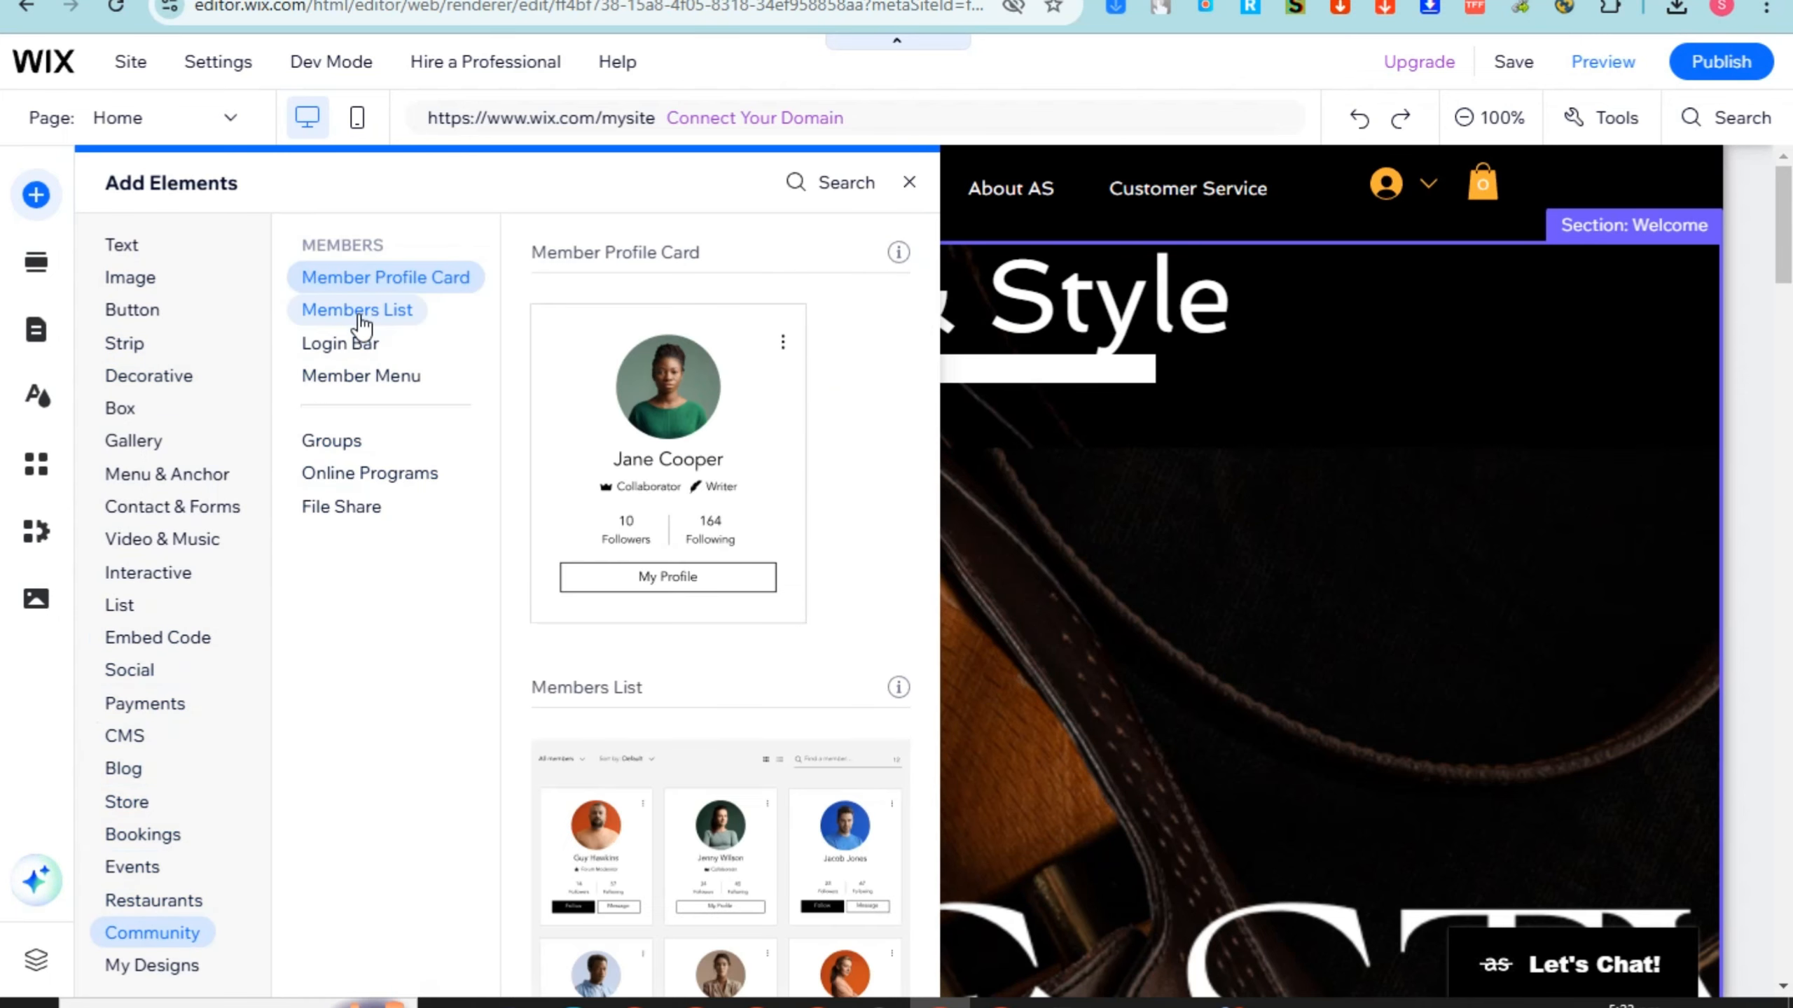
mouse_move(148, 678)
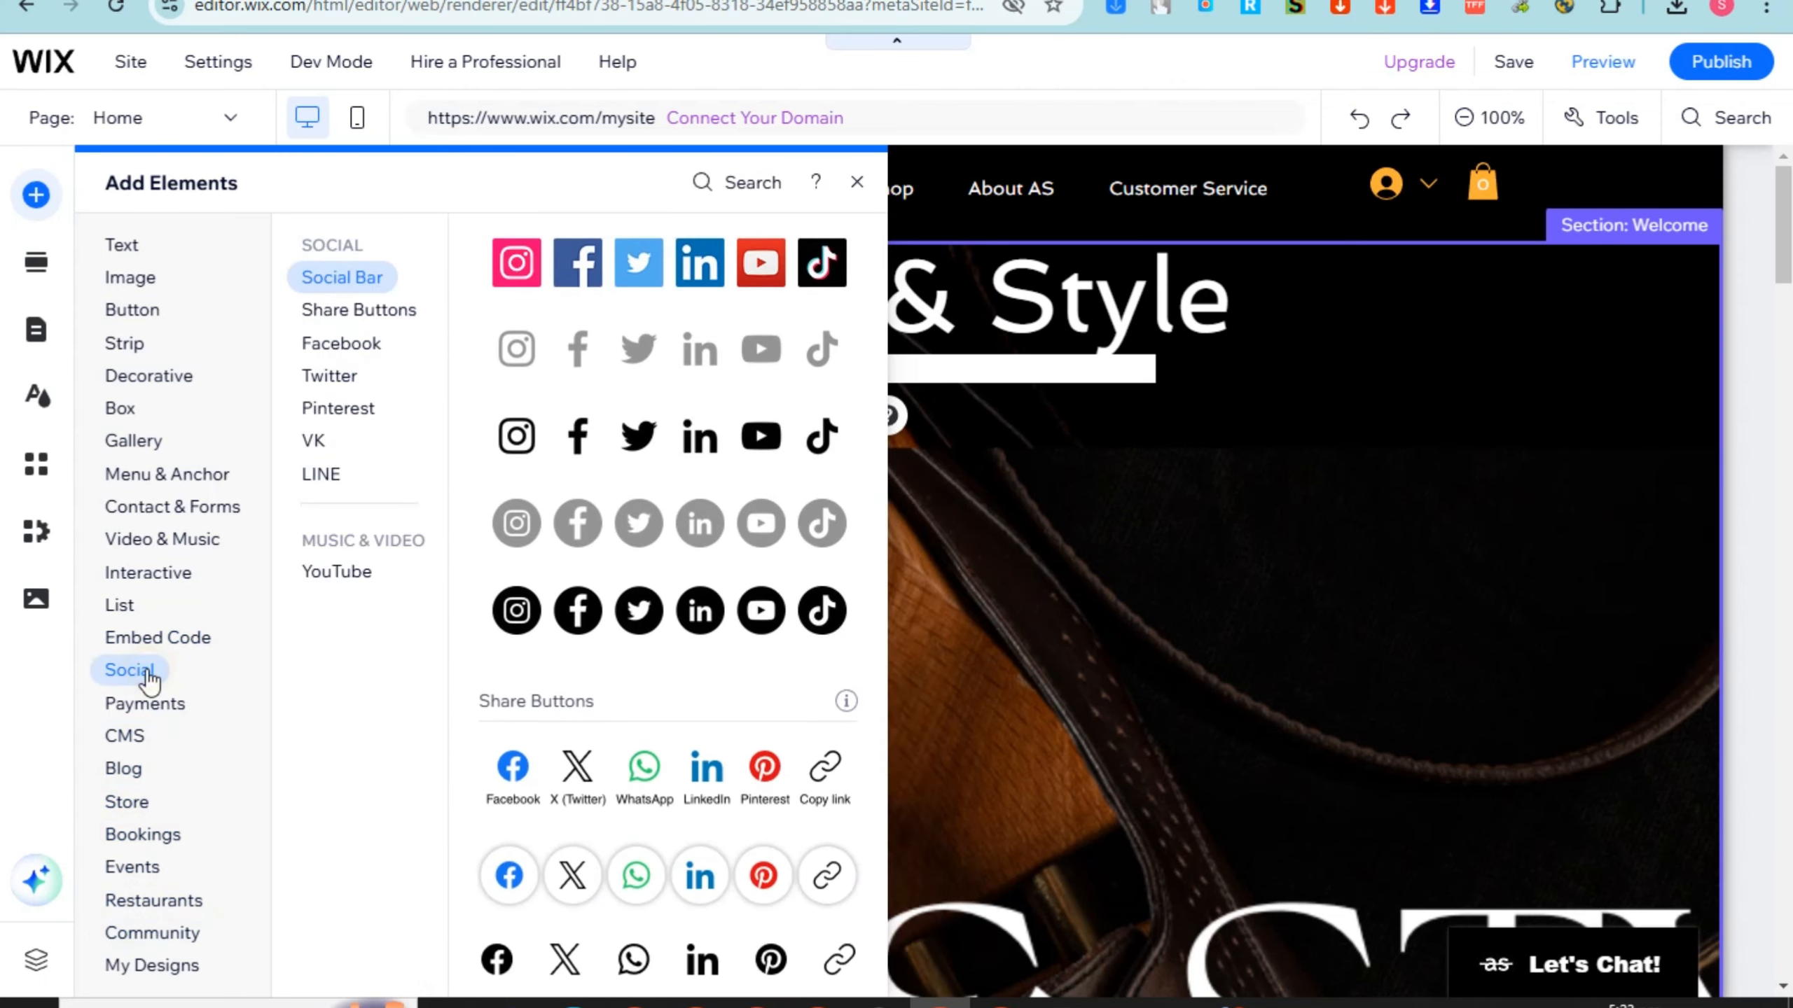
left_click(518, 504)
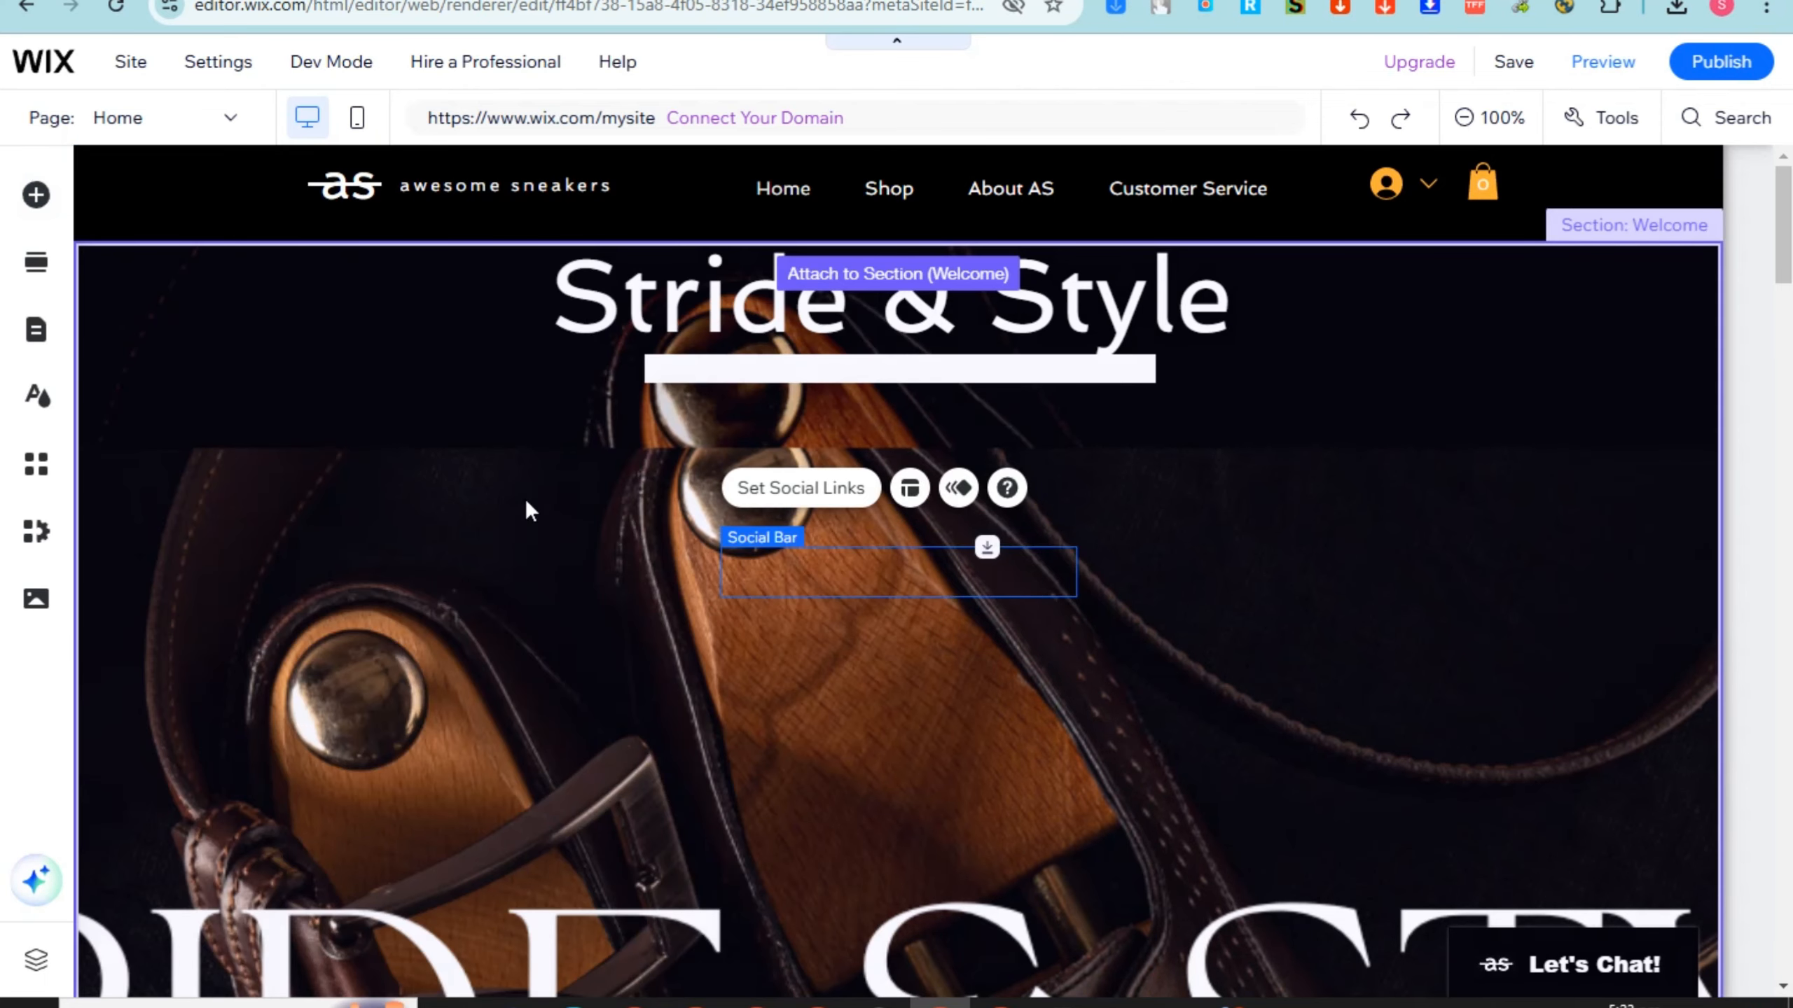
Step: Move the social bar to the right of the Stride & Style heading, at about x 784, y 150
mouse_move(957, 596)
left_mouse_down()
mouse_move(1421, 388)
mouse_move(1261, 512)
mouse_move(965, 572)
left_mouse_up()
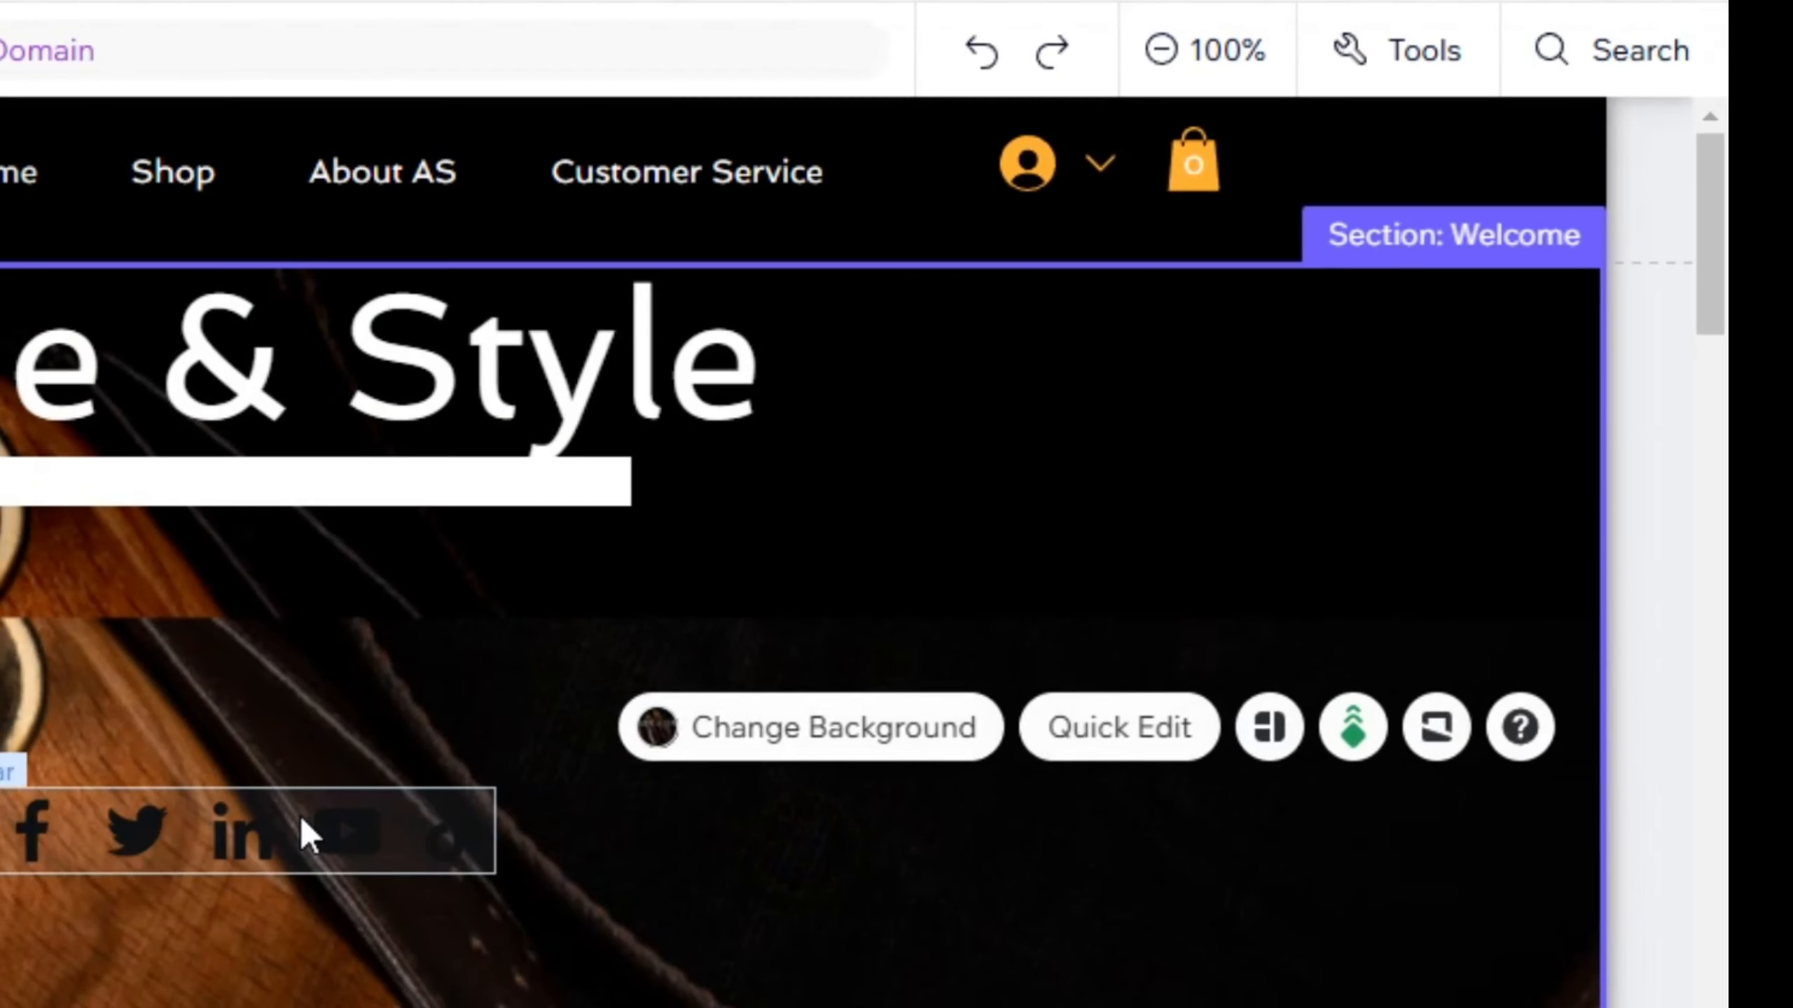
left_click_drag(303, 837, 1233, 447)
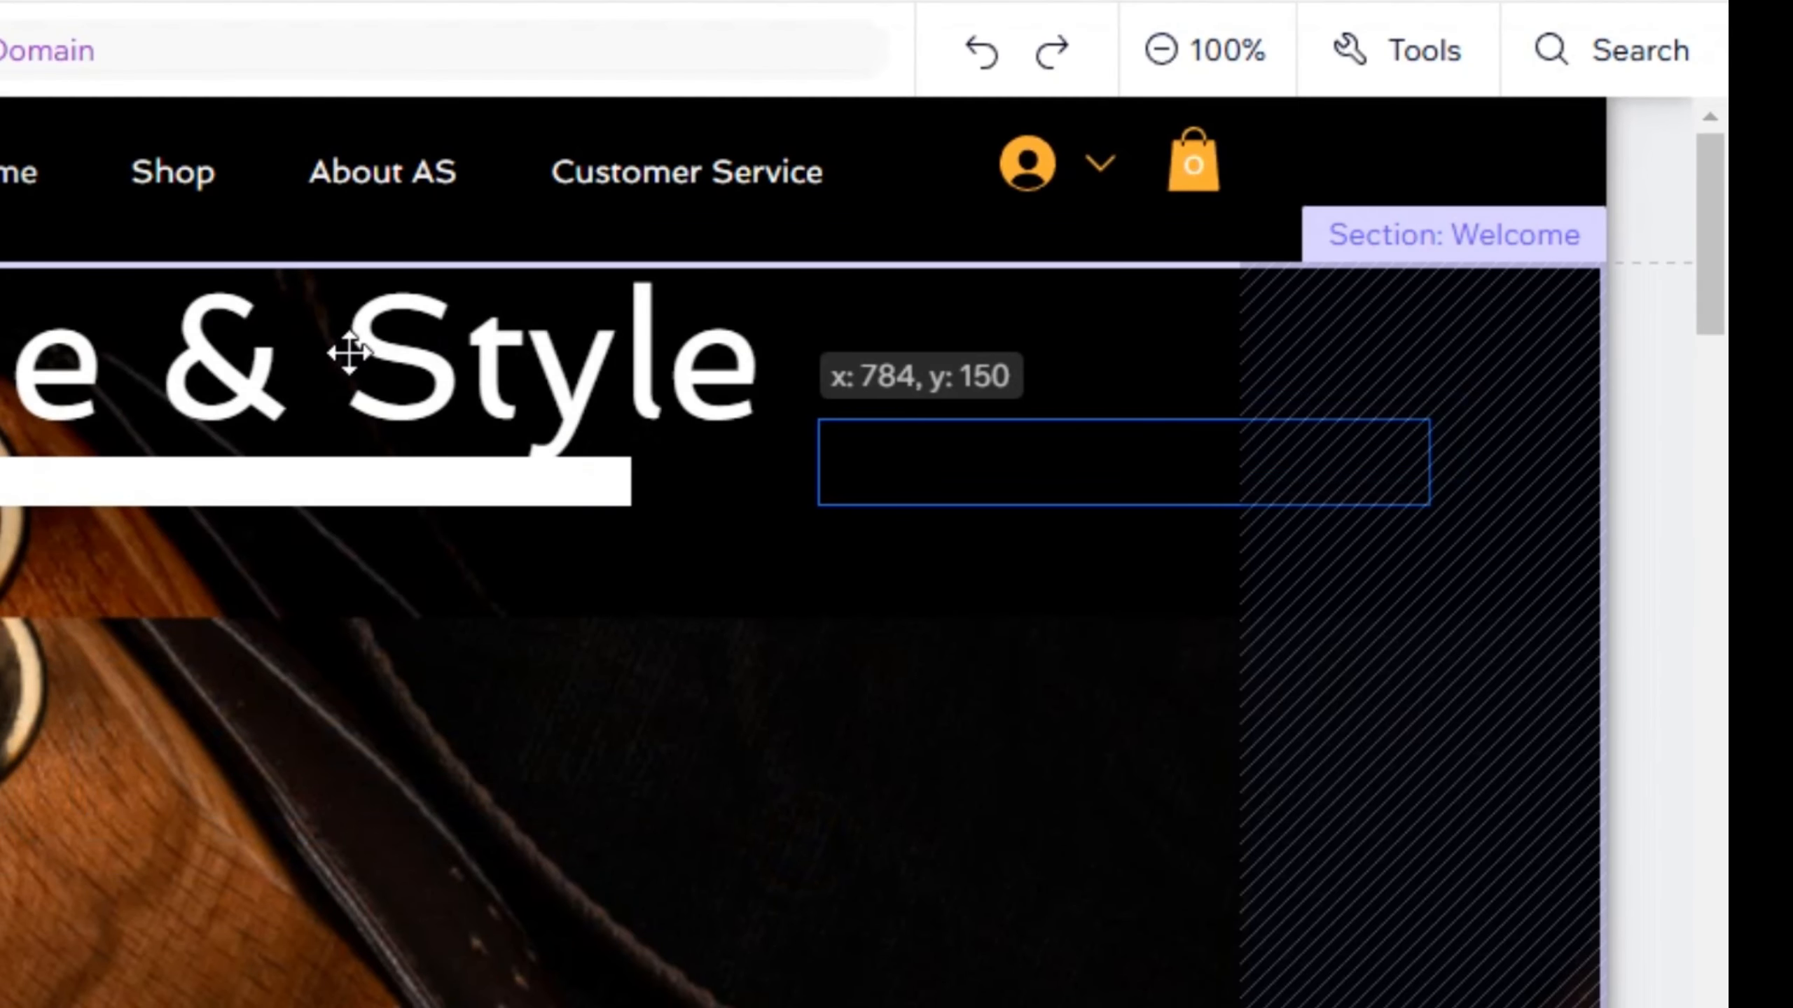
left_click_drag(349, 351, 350, 350)
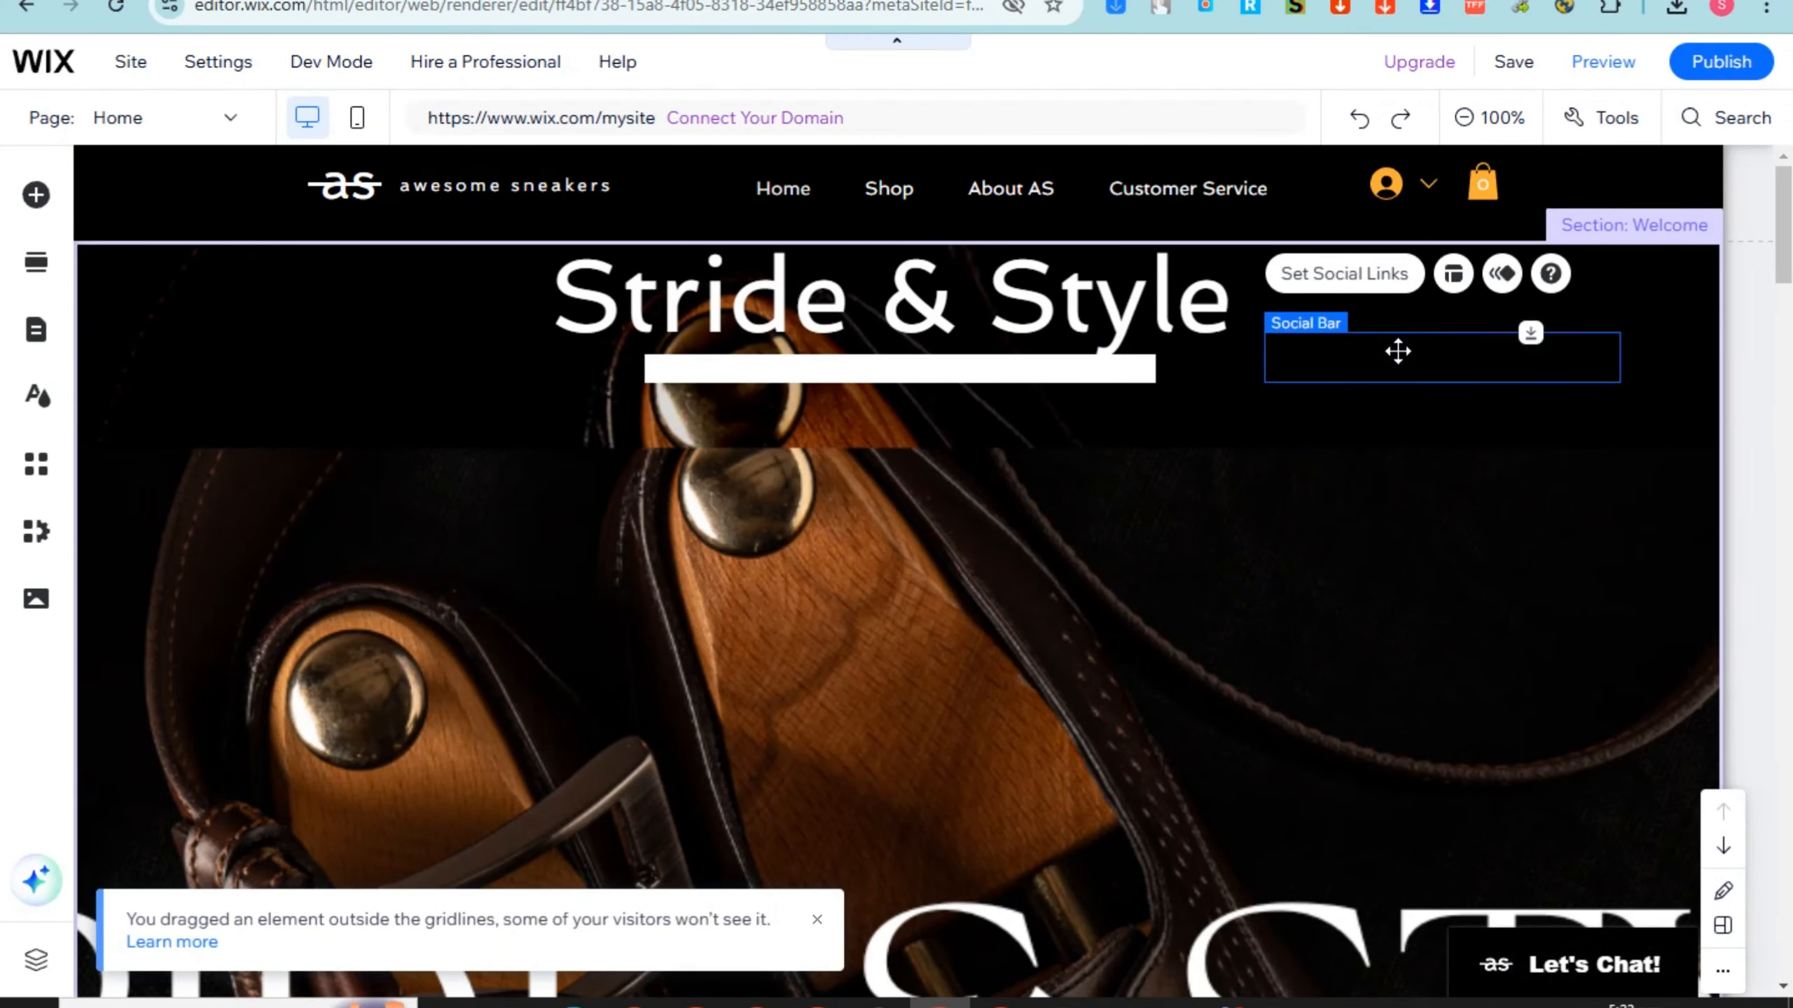
Step: Check the social bar's link settings, including the Instagram icon's details, and close them
left_click(1338, 283)
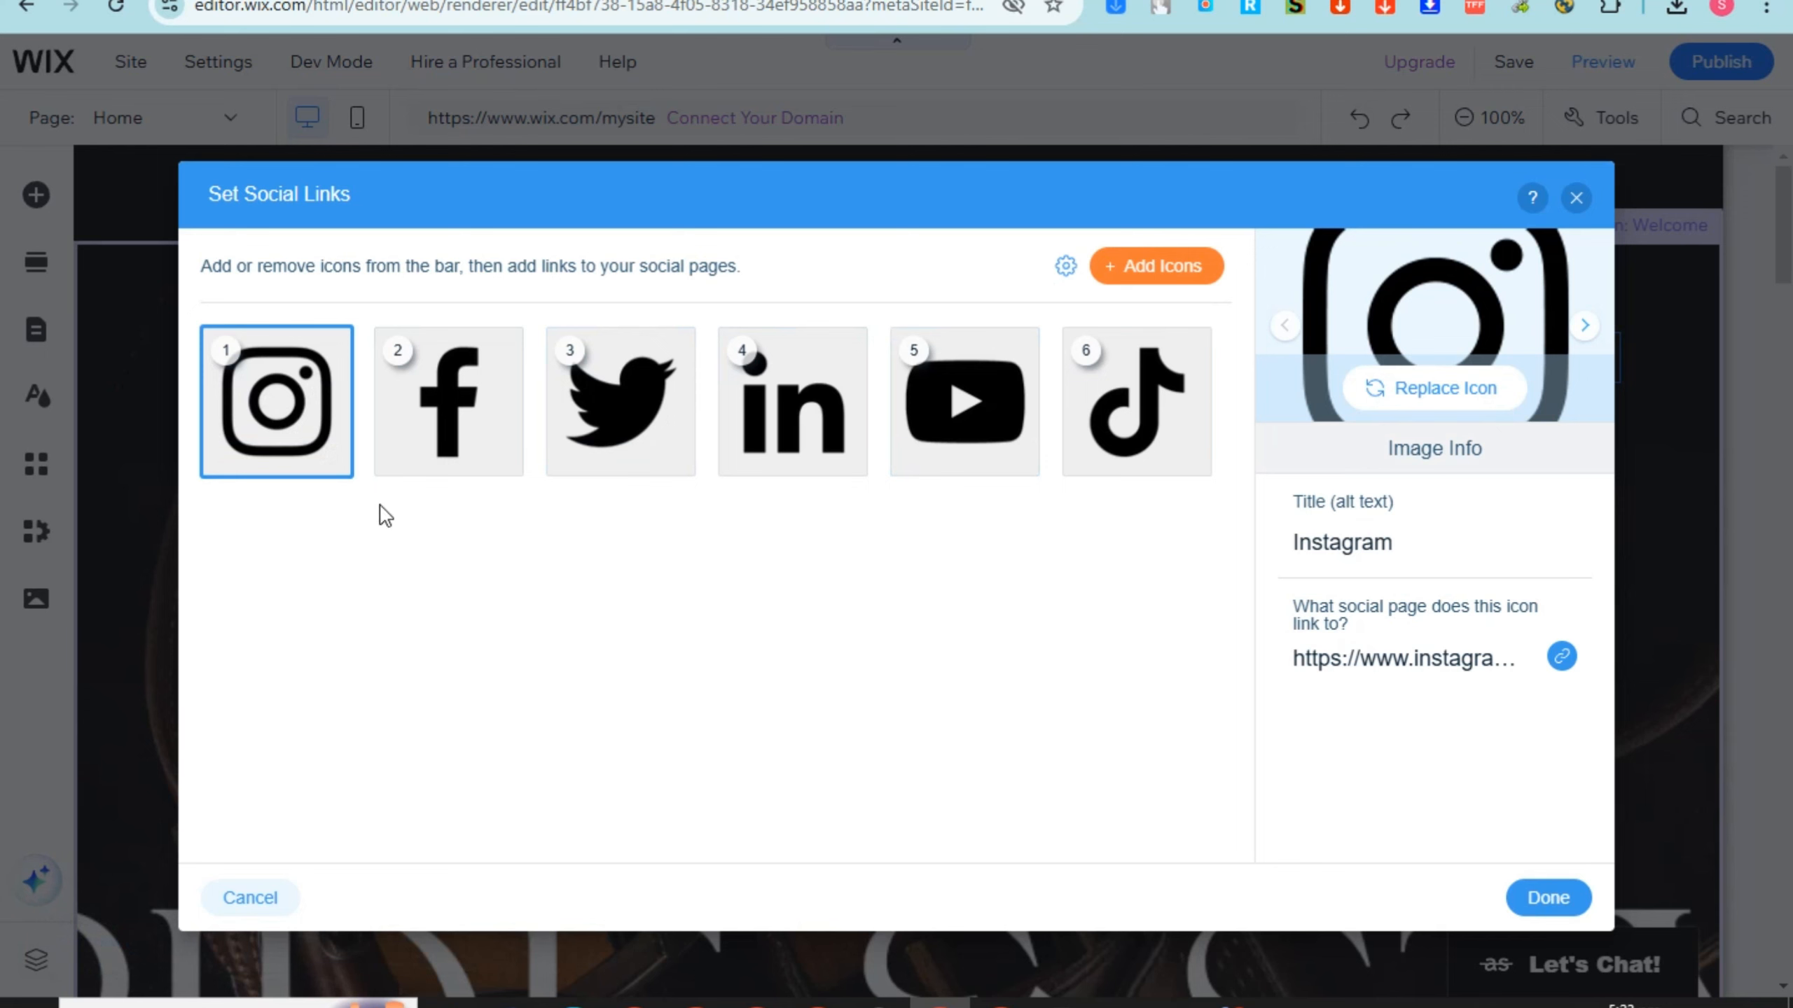
left_click(308, 443)
left_click(1574, 198)
Step: Move the social bar below the Stride & Style heading and set its icon size to 56 px
left_click_drag(1420, 367, 785, 516)
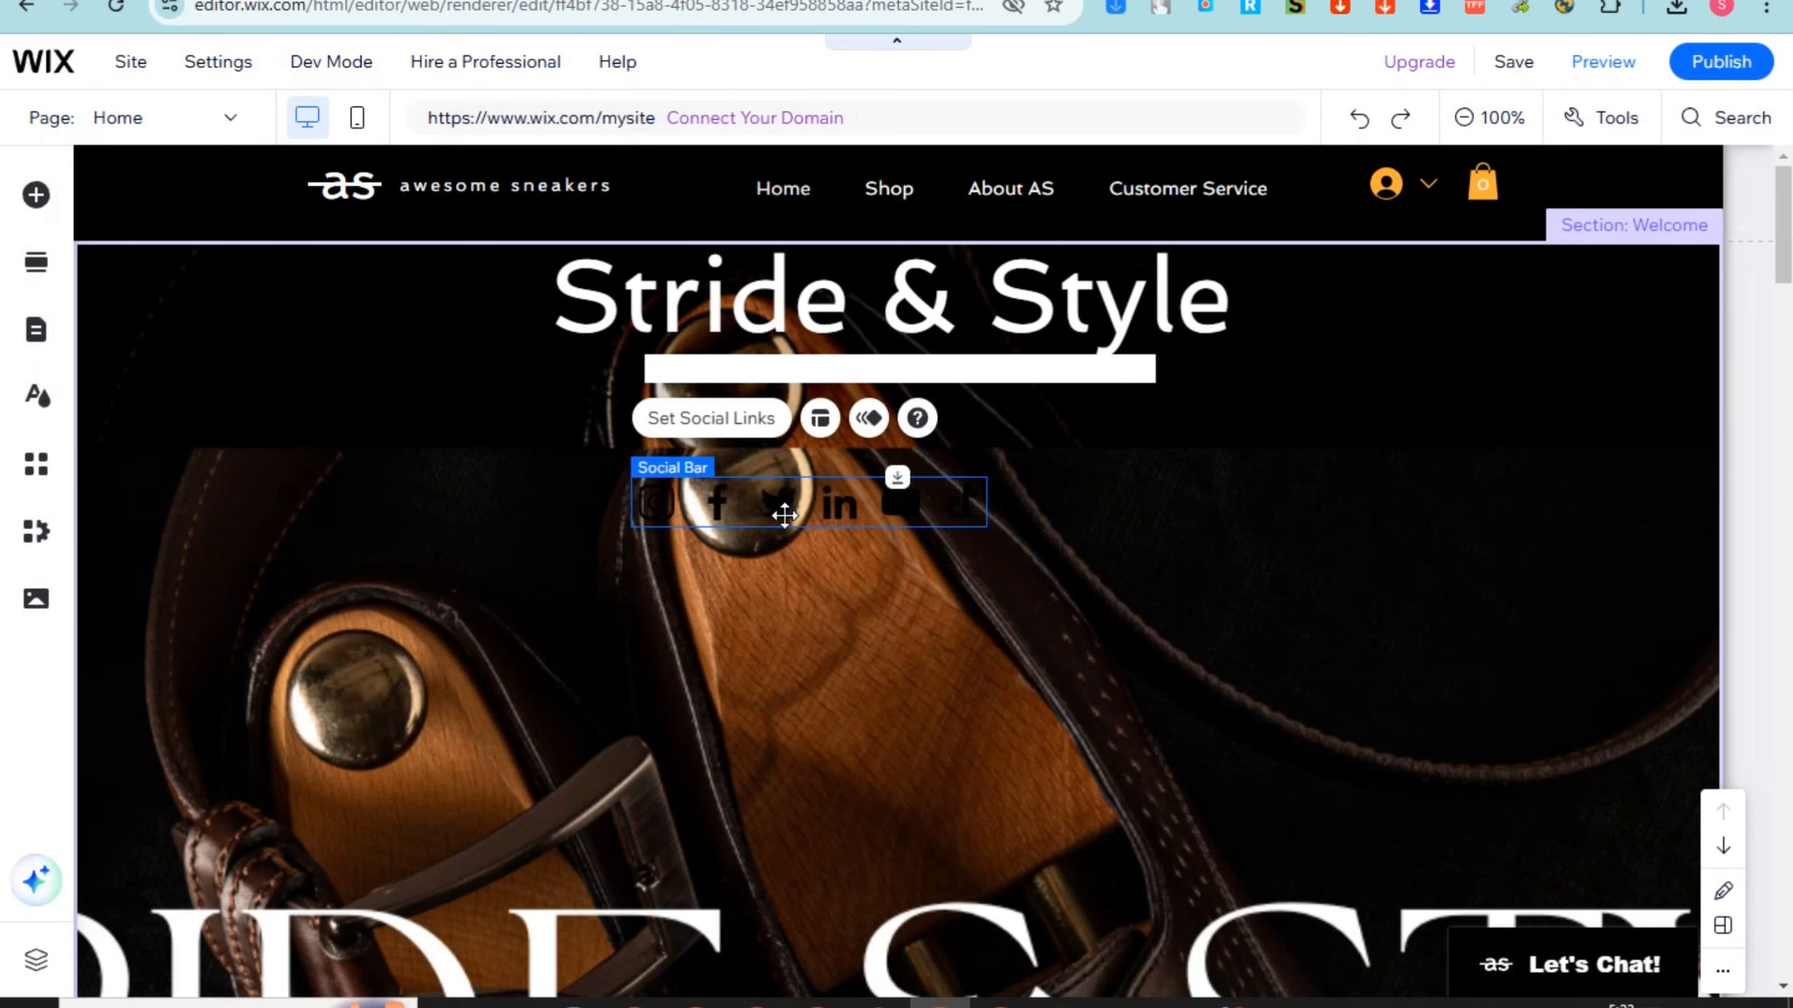
left_click(820, 421)
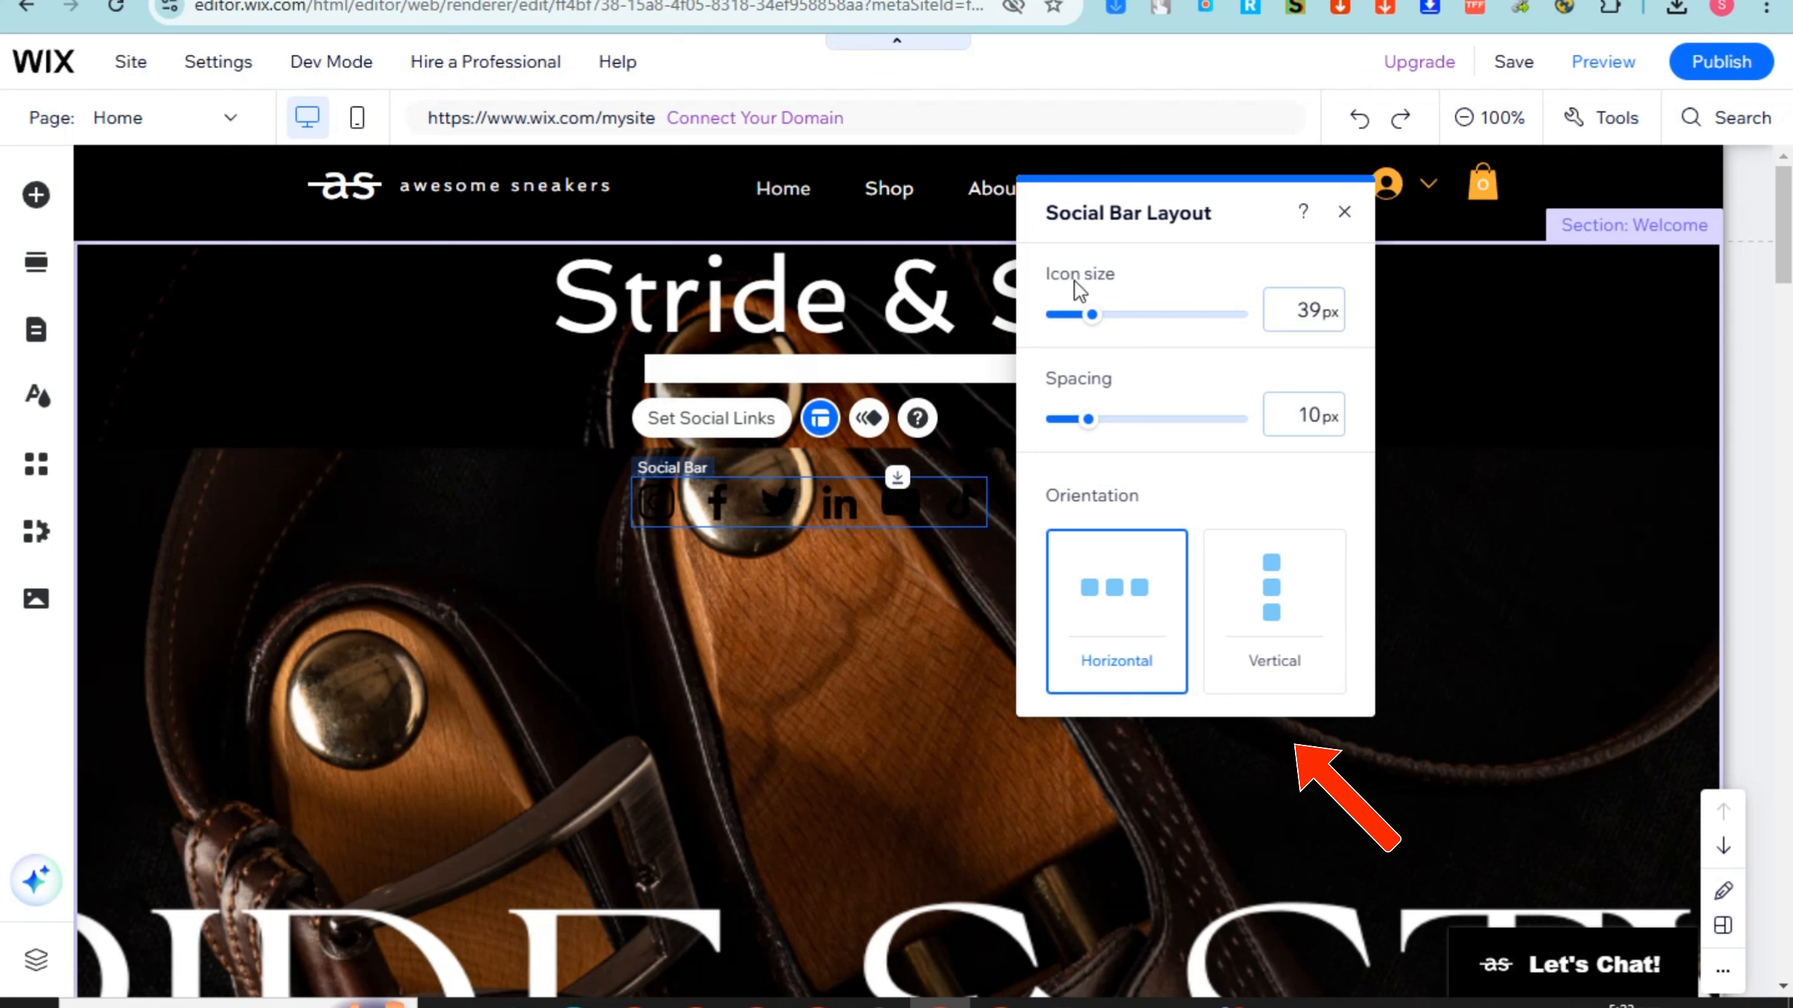
left_click(1118, 314)
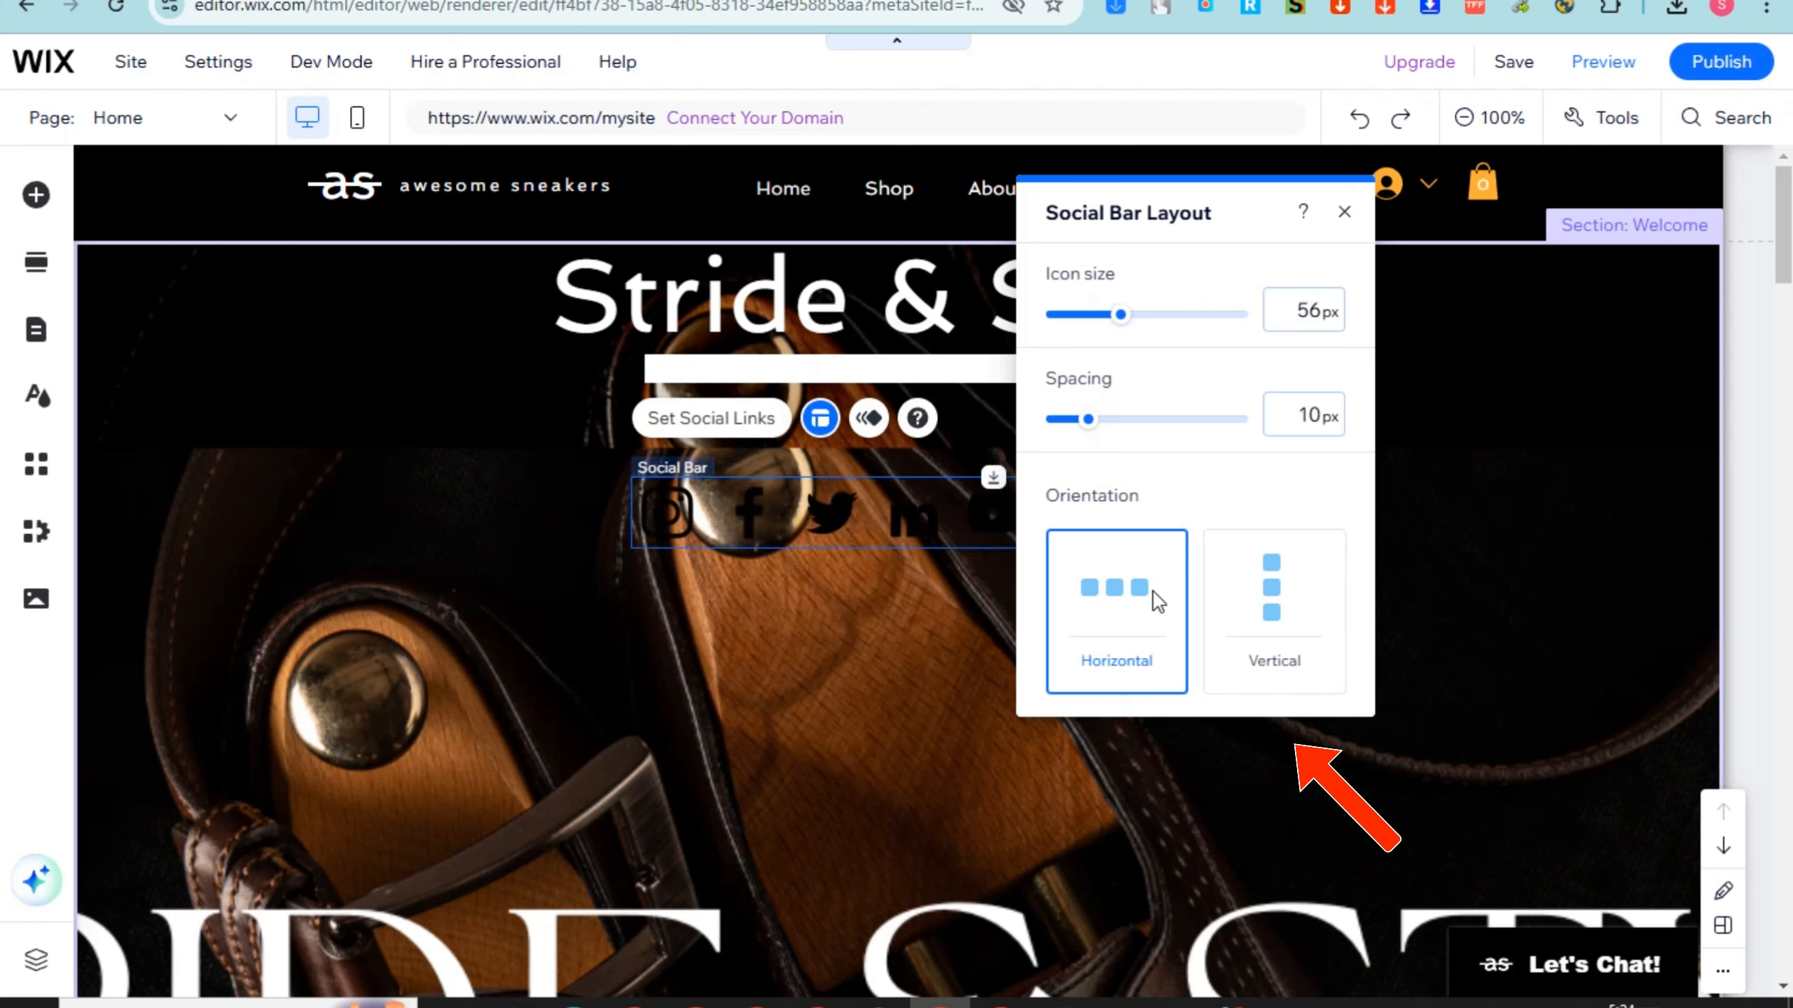
Step: Browse the entrance, loop and scroll animations available for the social bar without applying one
left_click(867, 421)
scroll(1322, 635, "down", 10)
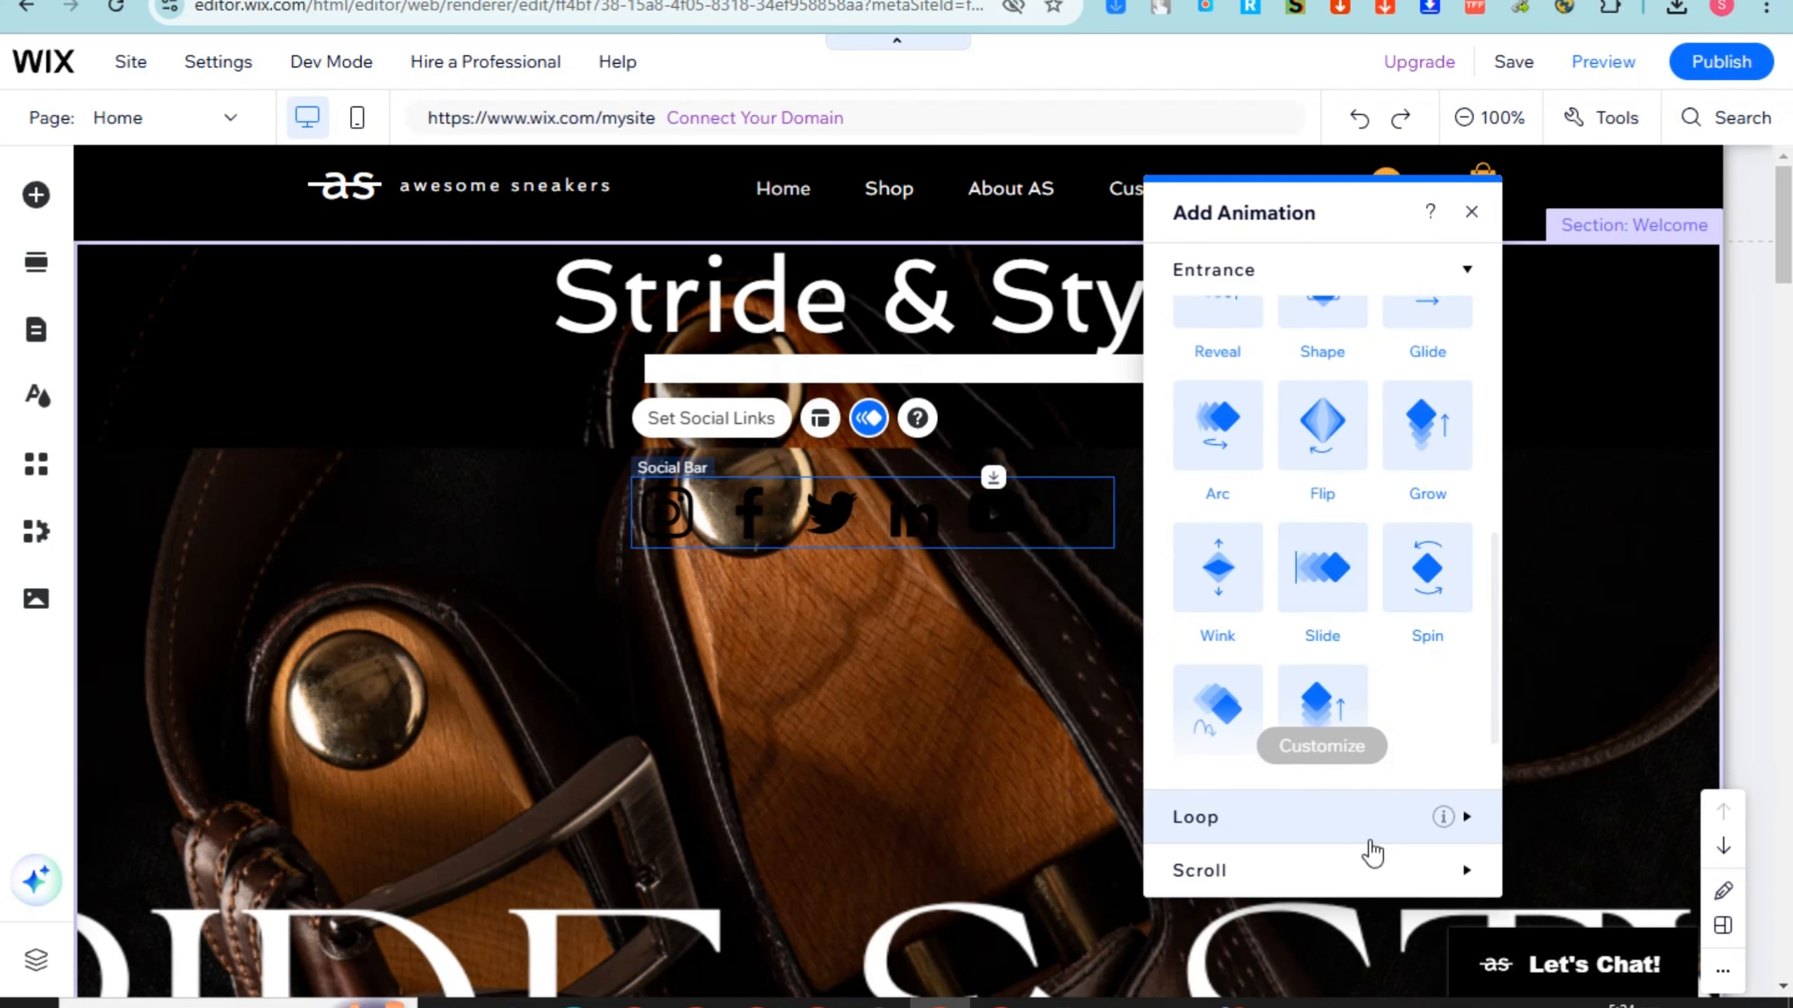
left_click(1345, 847)
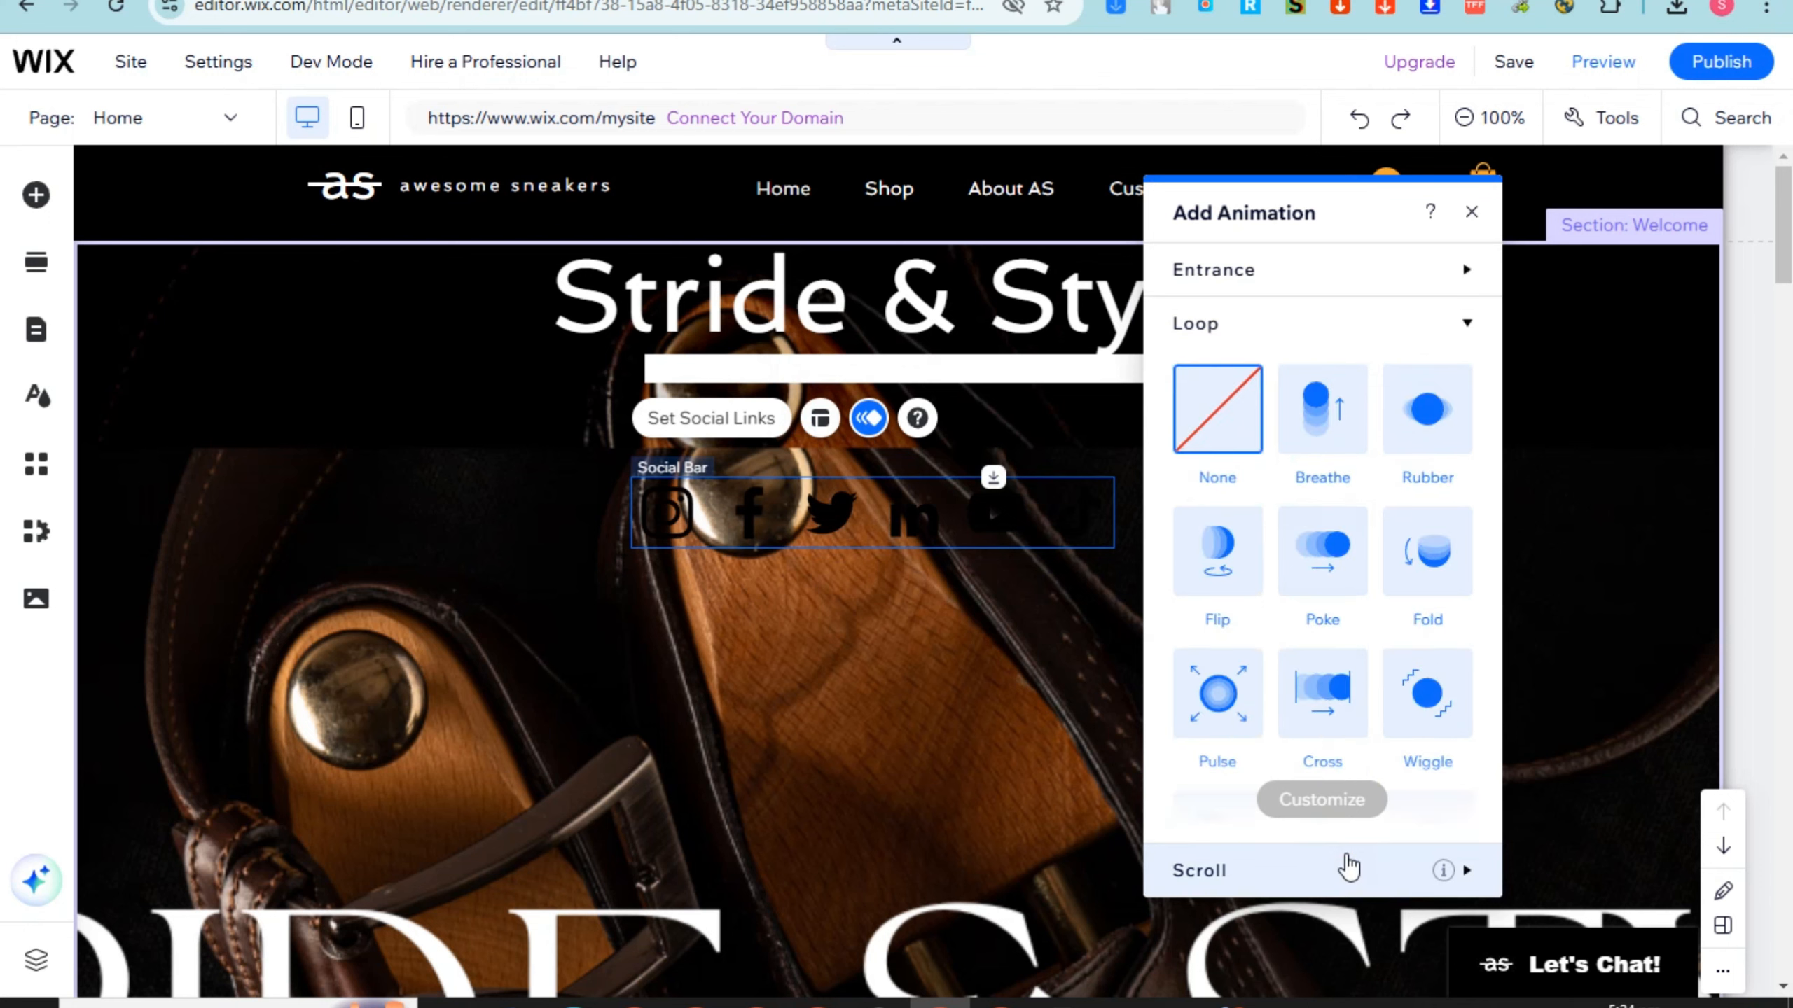
left_click(1346, 864)
scroll(1207, 508, "down", 5)
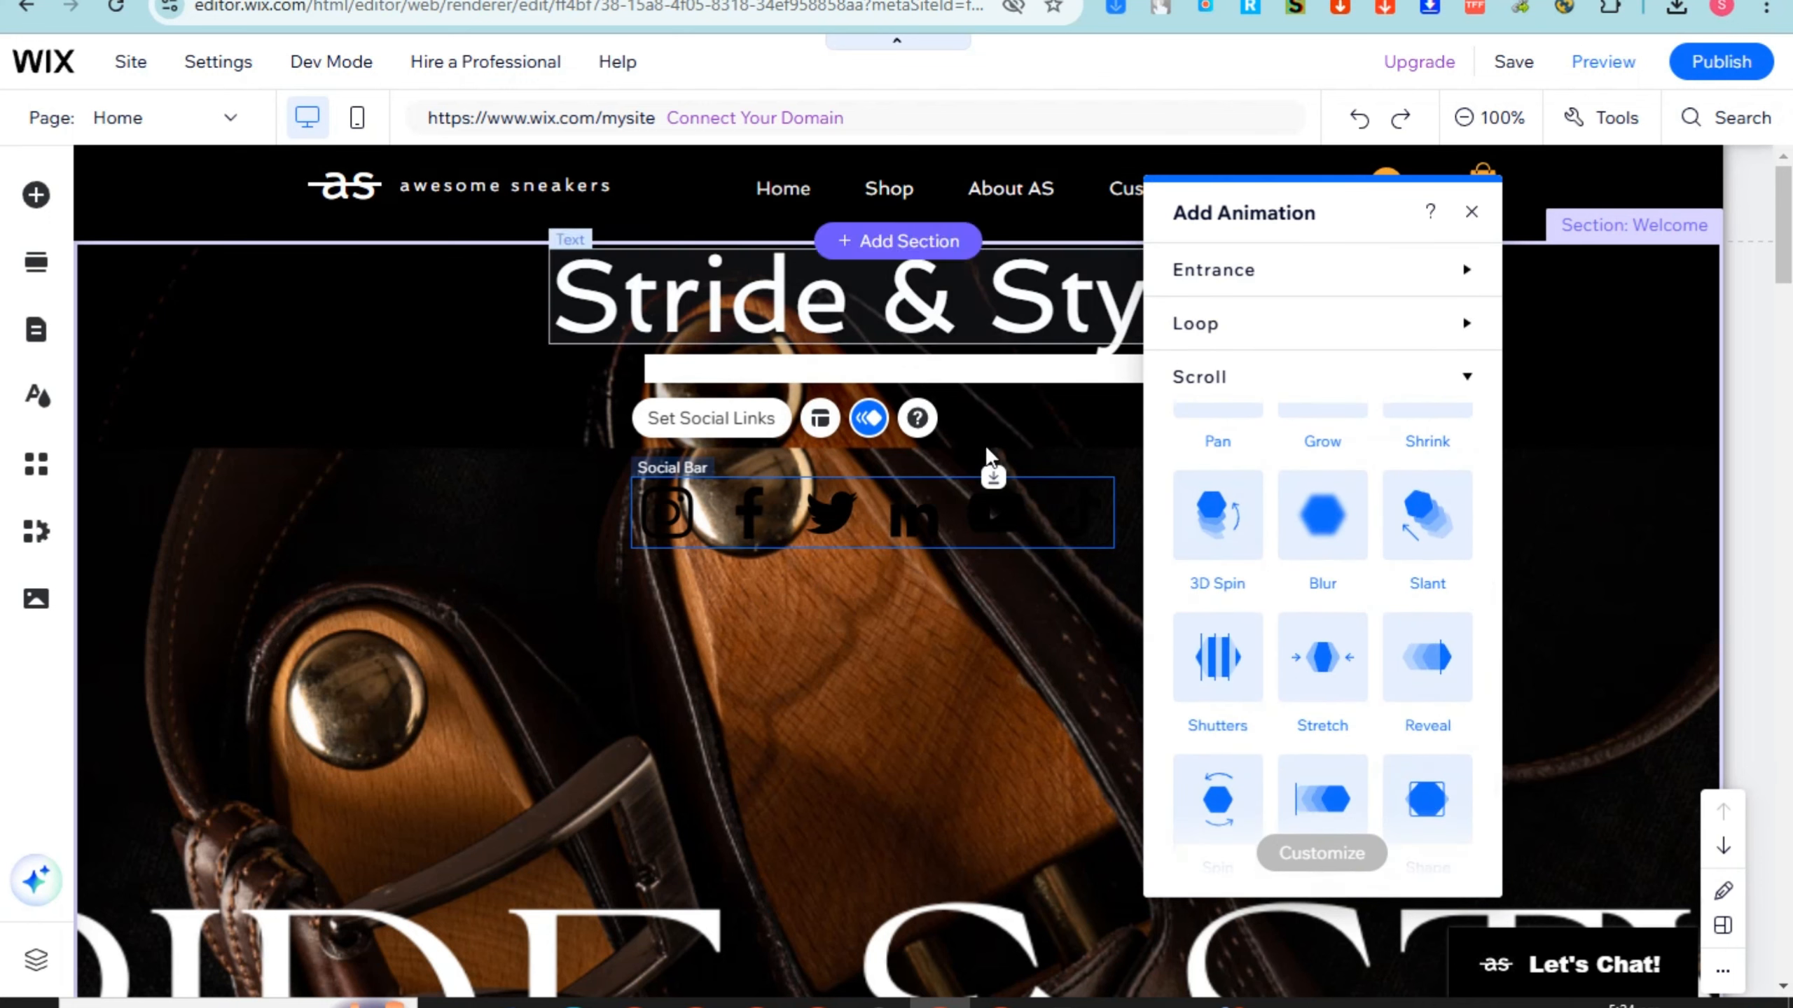
left_click(875, 561)
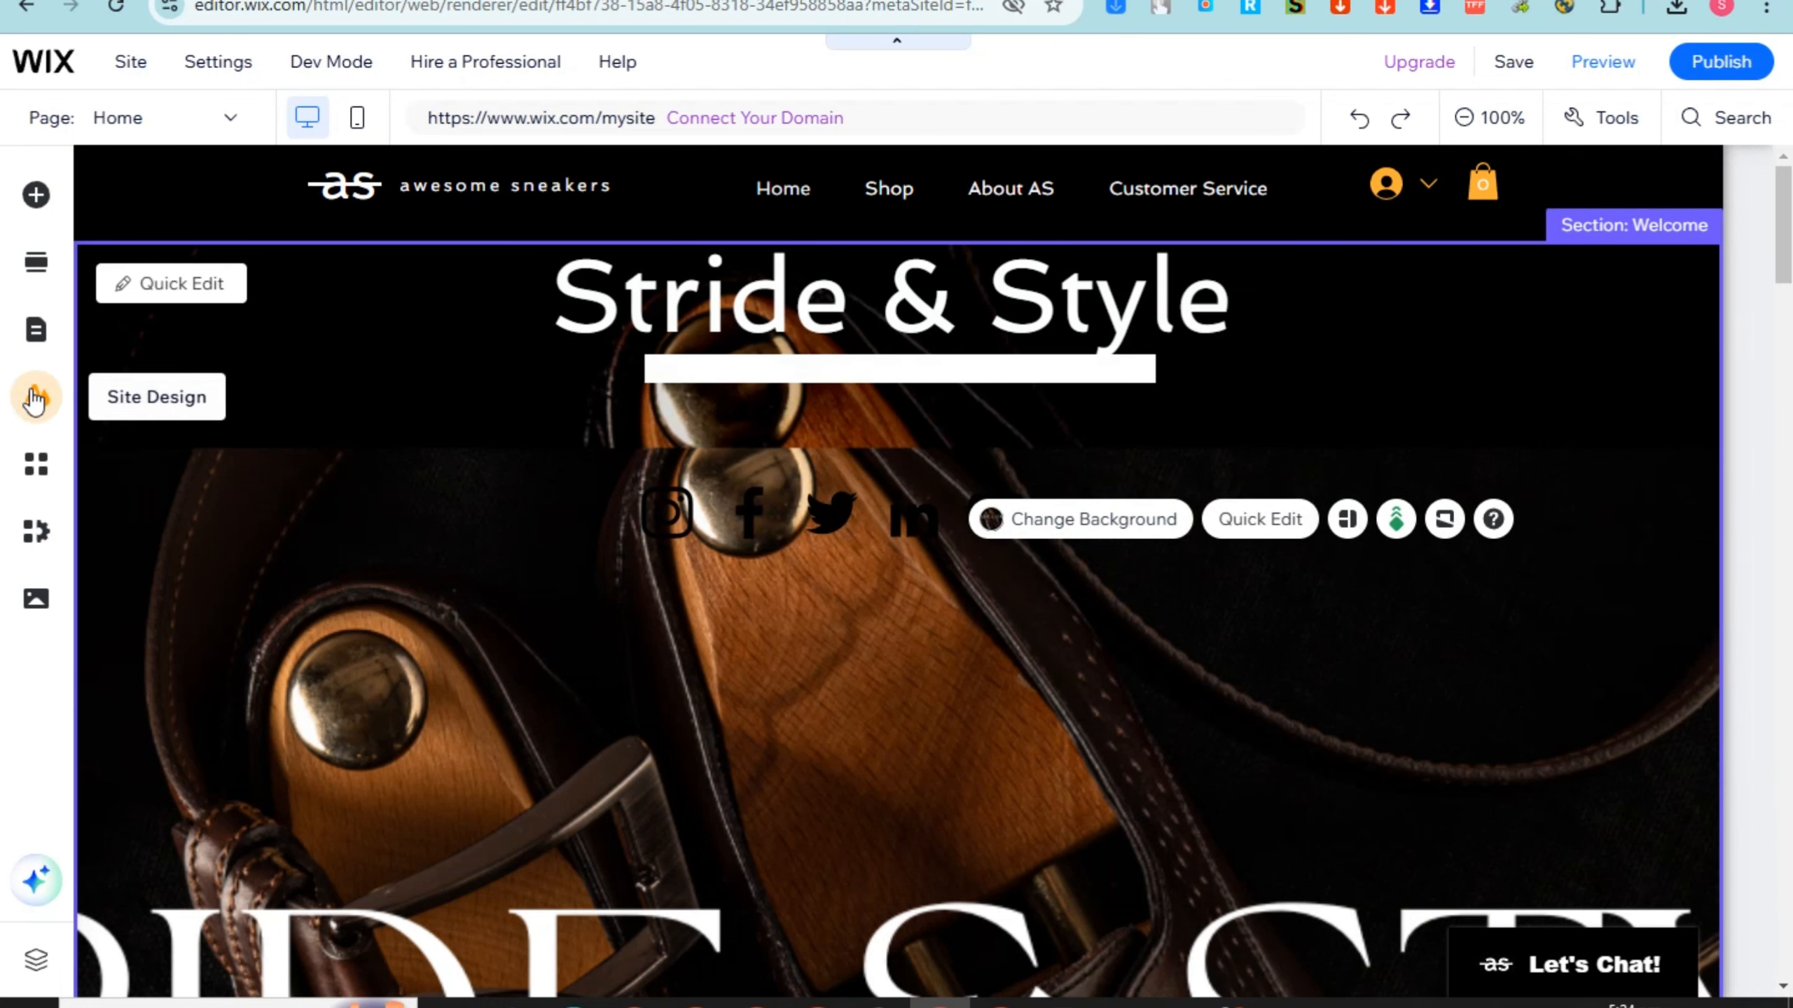
Step: Examine the site menu pages, the site design options and the text theme's heading and paragraph fonts
left_click(36, 330)
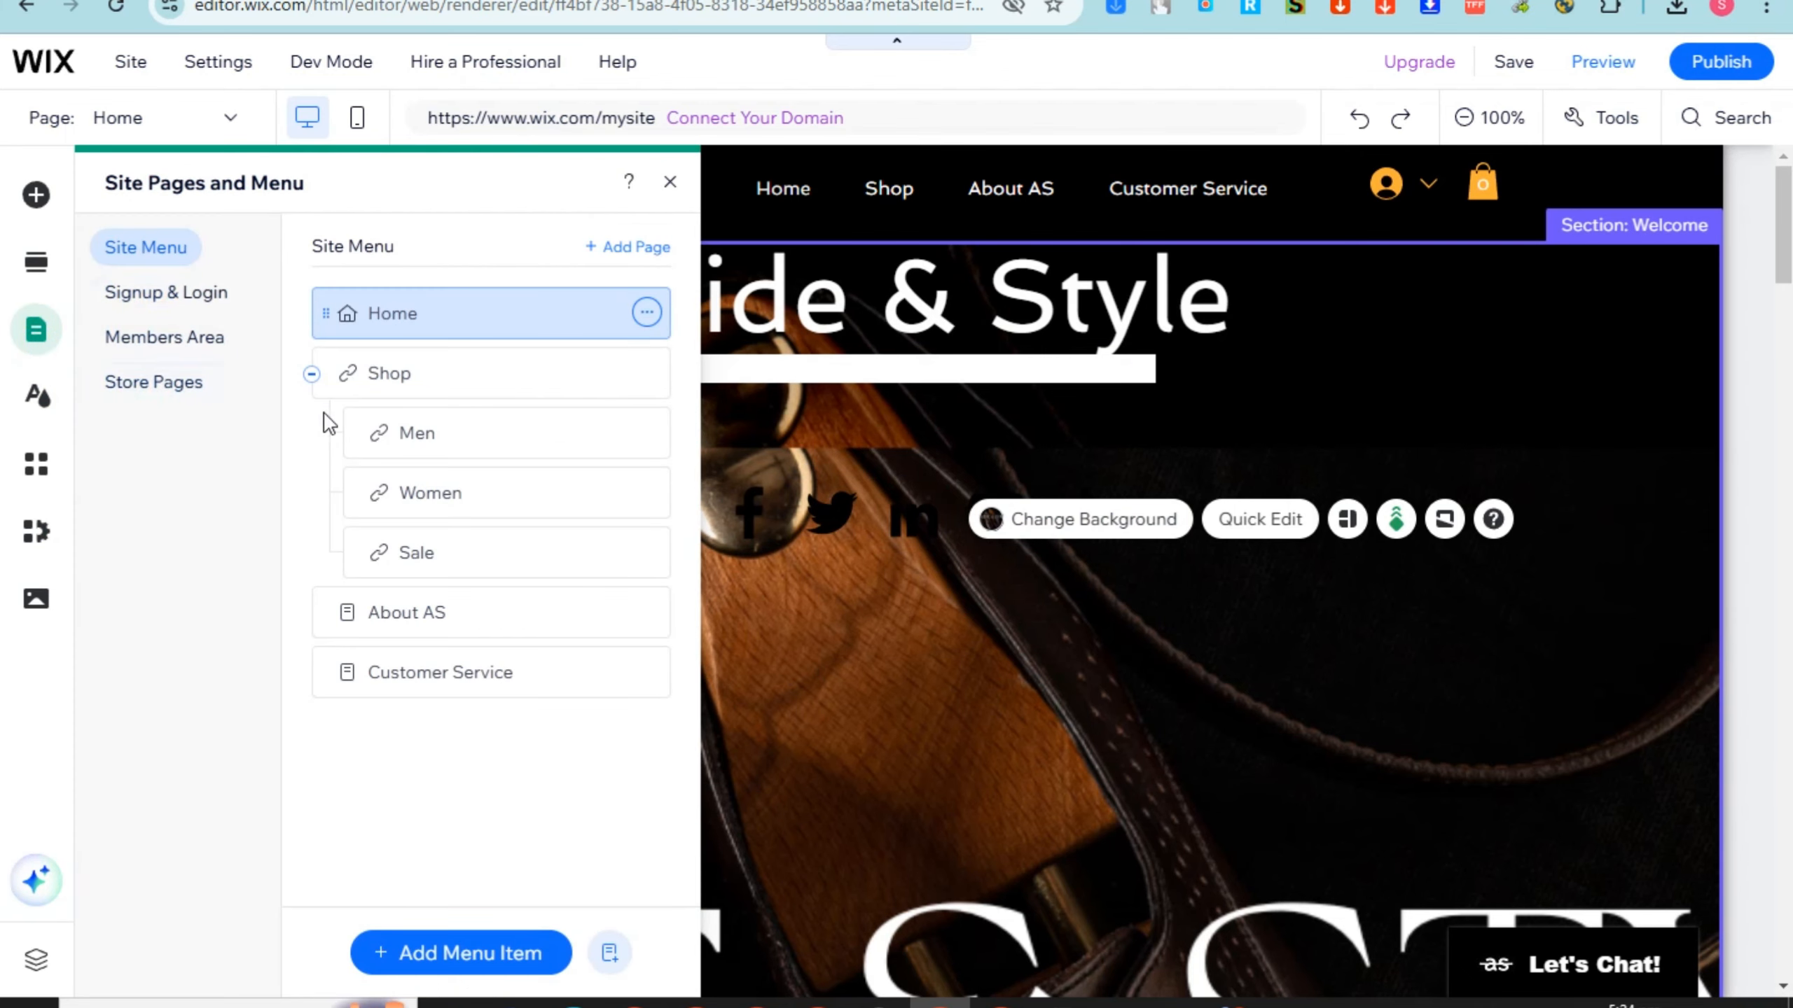
left_click(39, 399)
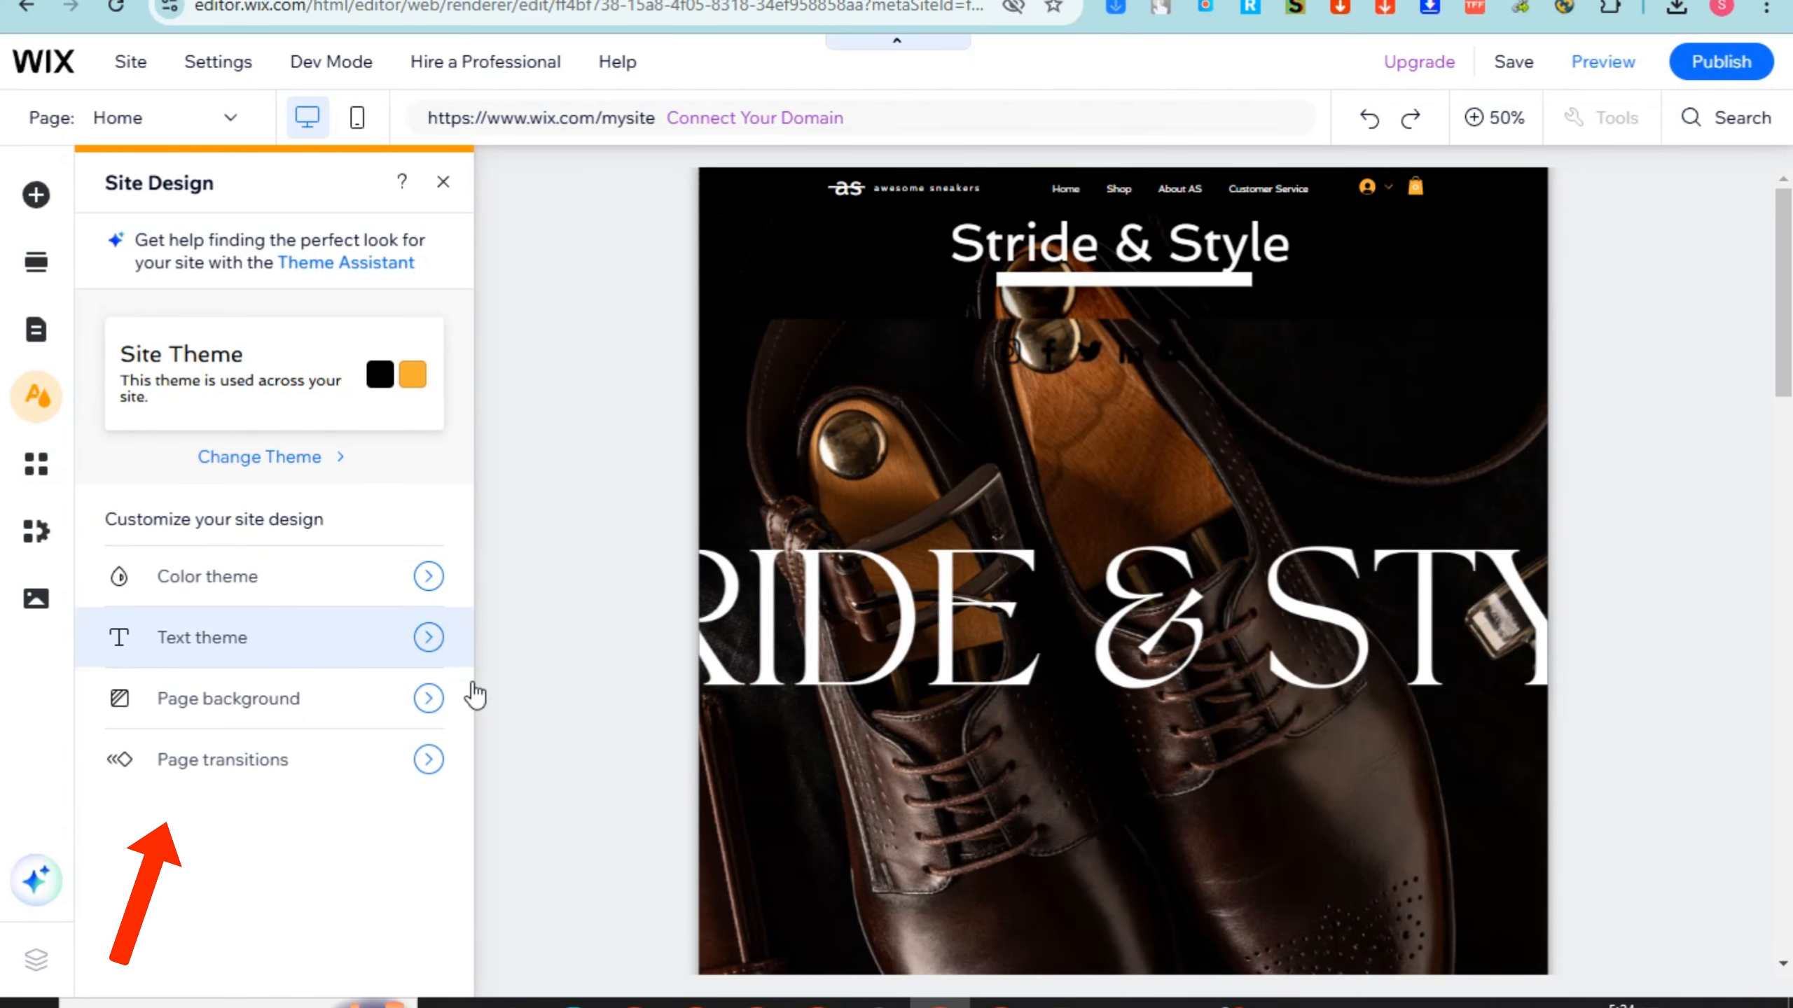
left_click(223, 651)
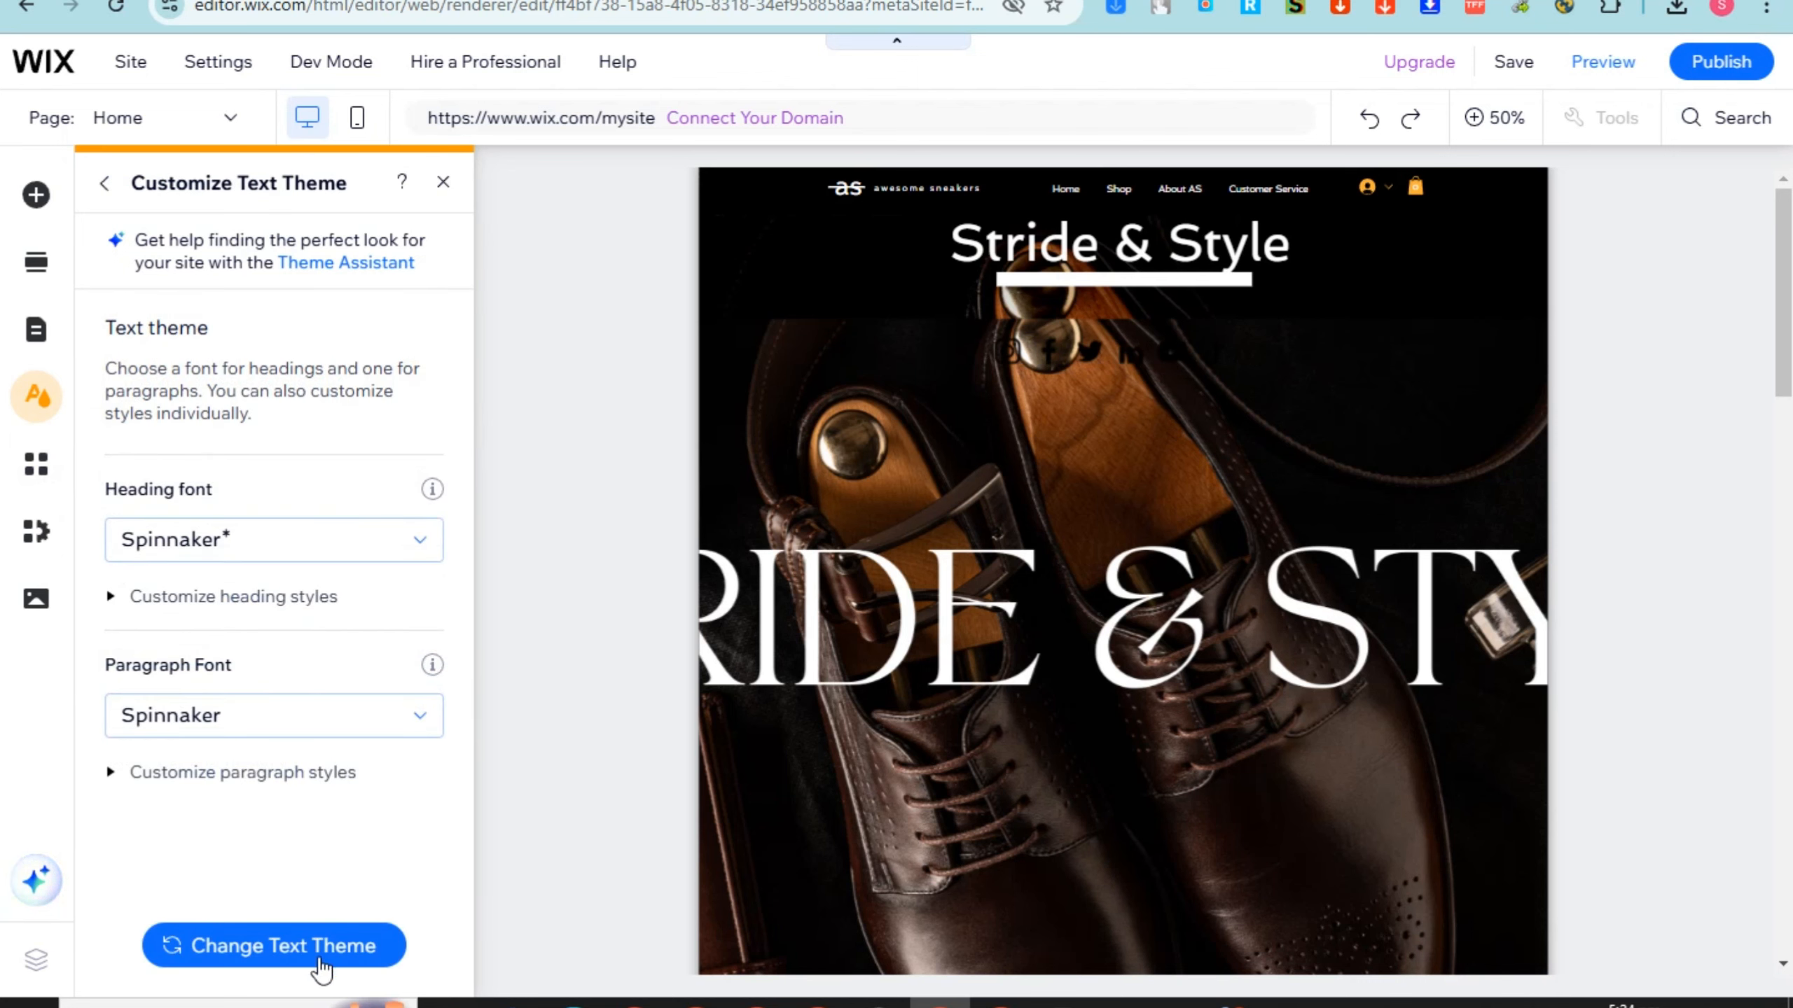
Step: Browse the Wix App Market's categories and its recommended, trending and Team Picks apps
left_click(30, 474)
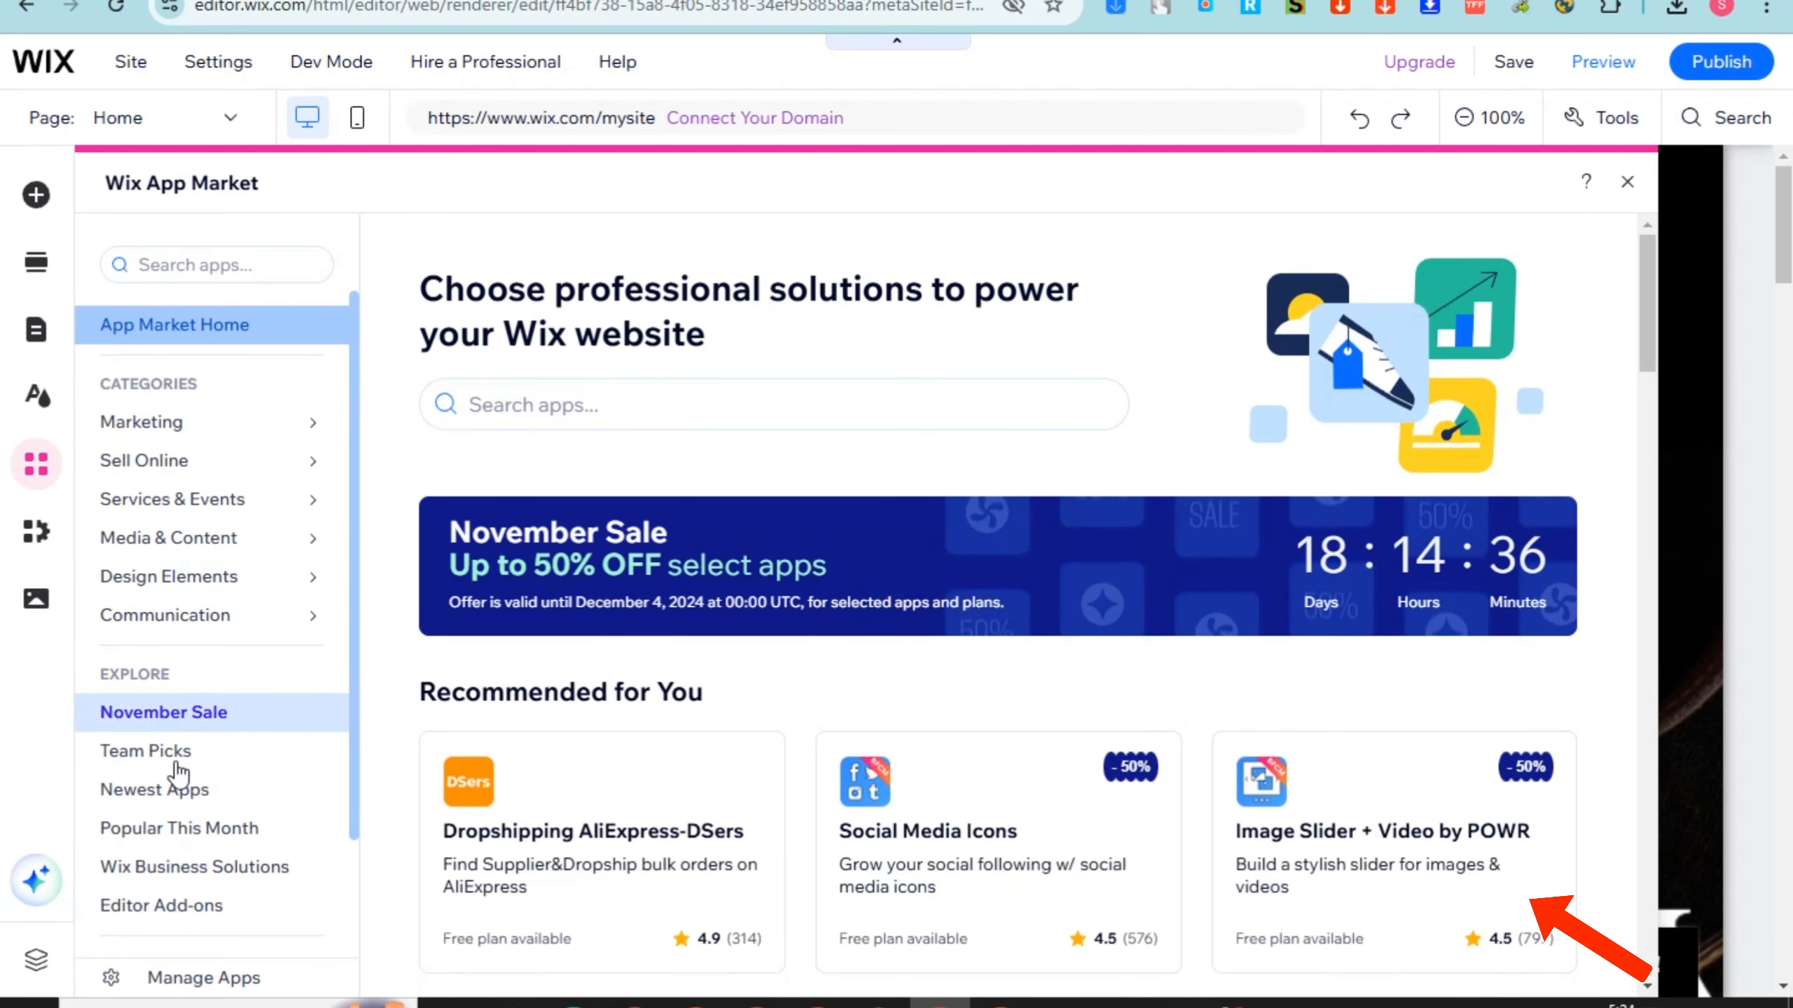
scroll(260, 829, "down", 2)
scroll(711, 795, "down", 3)
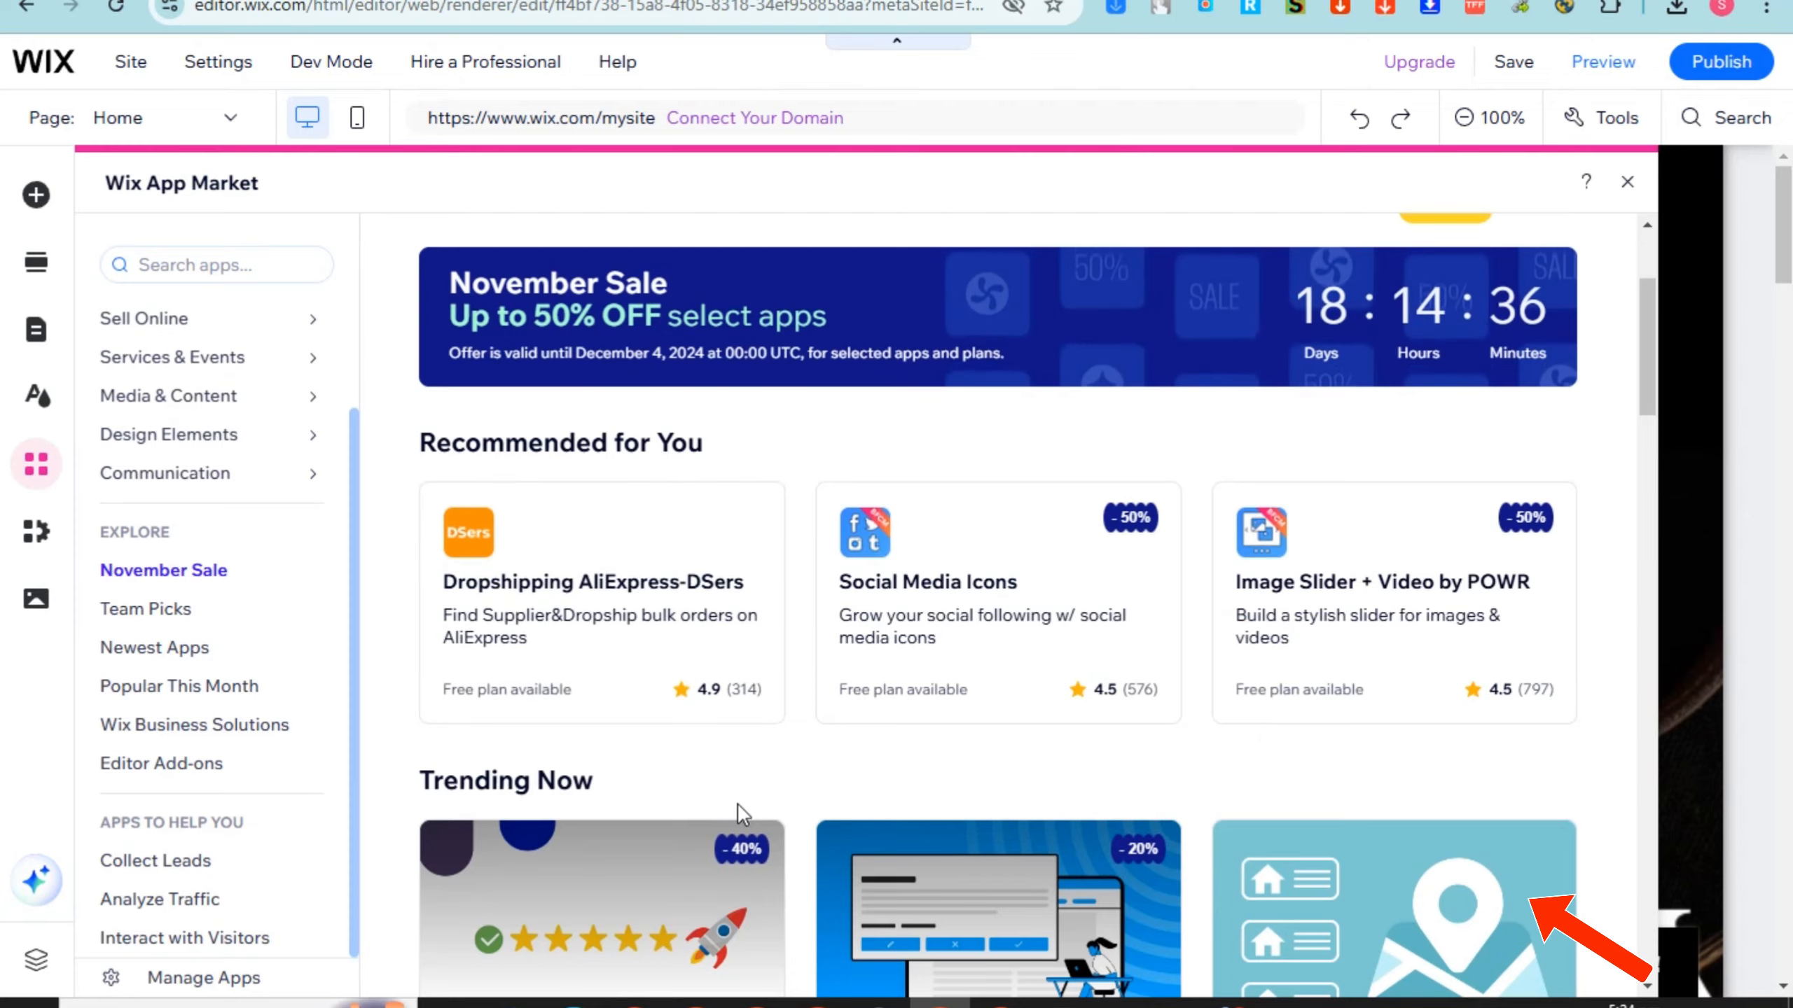
scroll(789, 813, "down", 18)
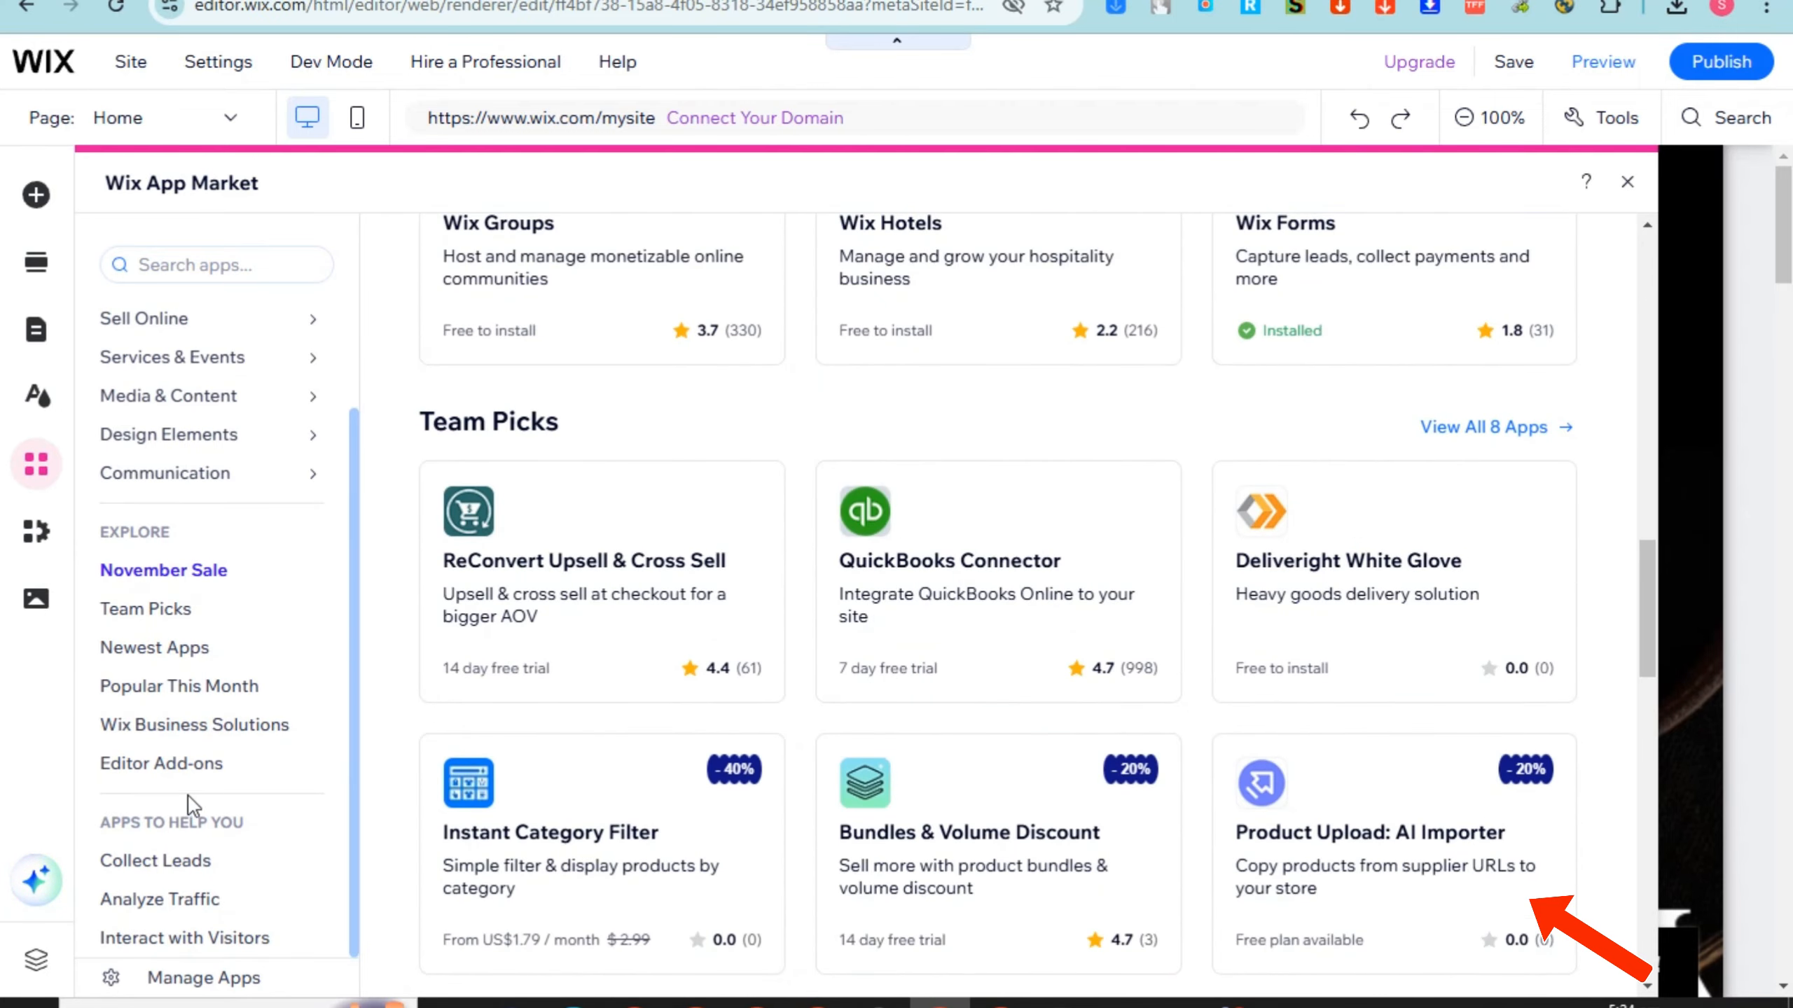
Step: Look over the Wix Stores business tools and start a new physical product in the store dashboard
left_click(32, 544)
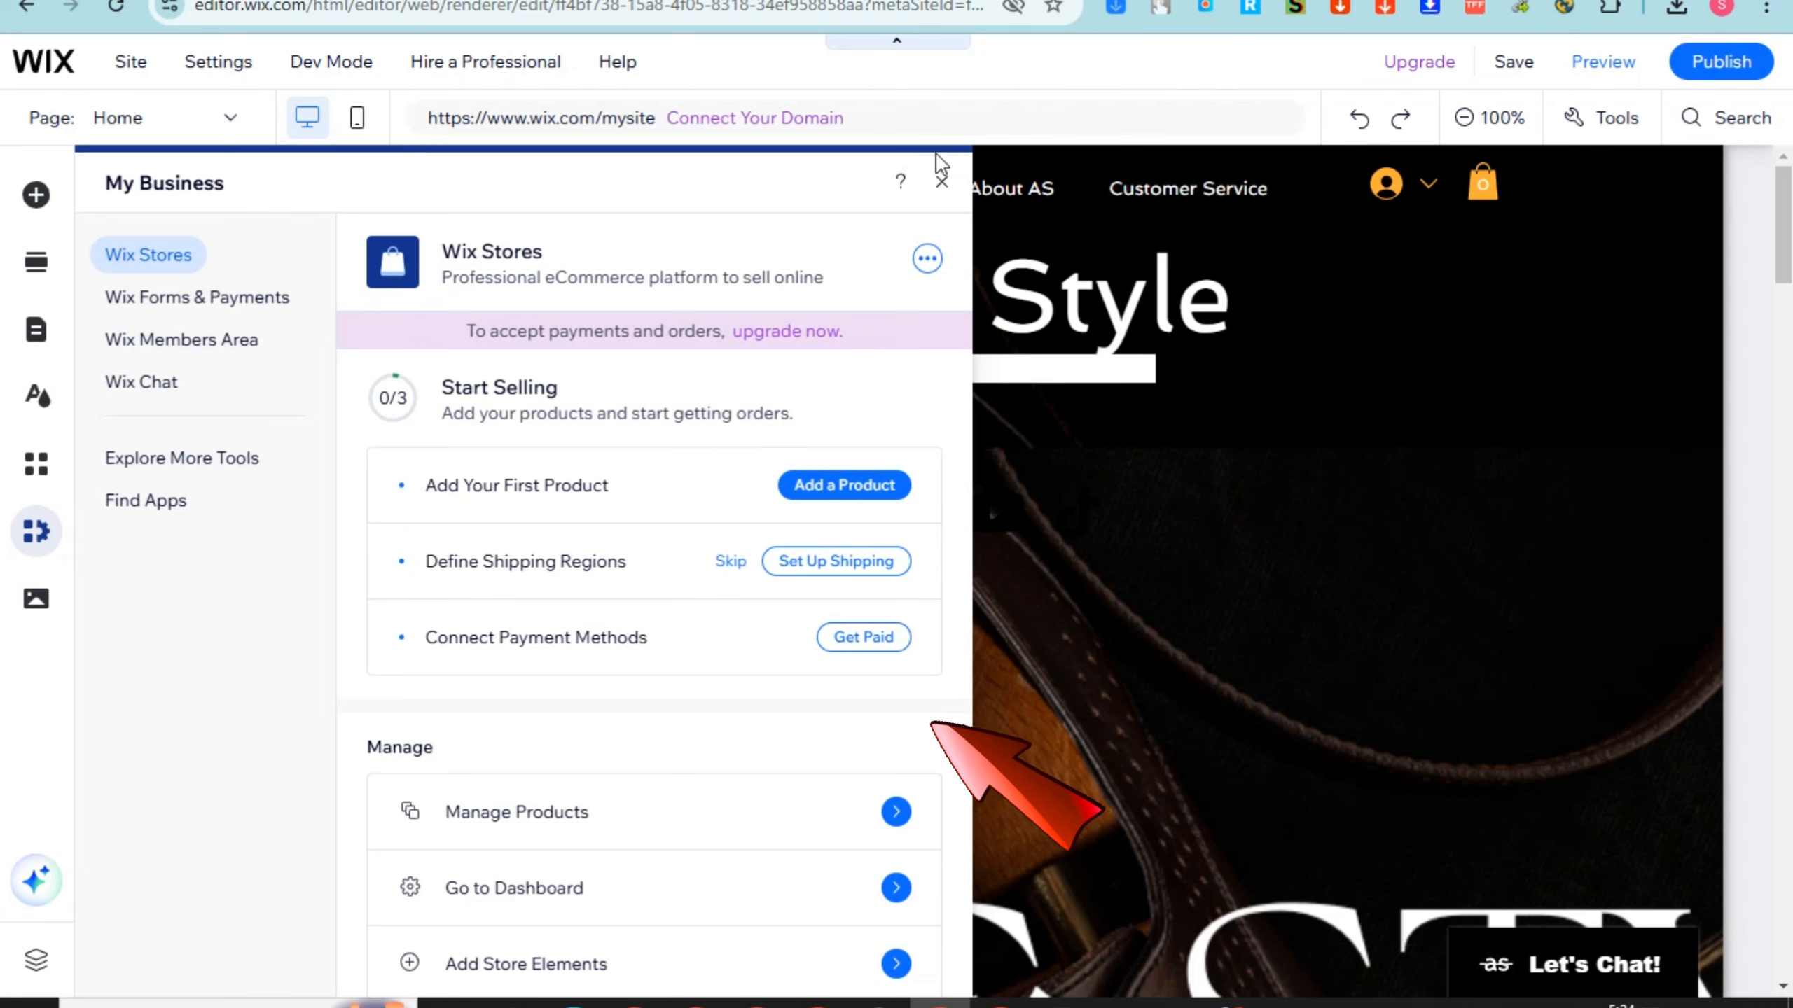
scroll(608, 600, "down", 2)
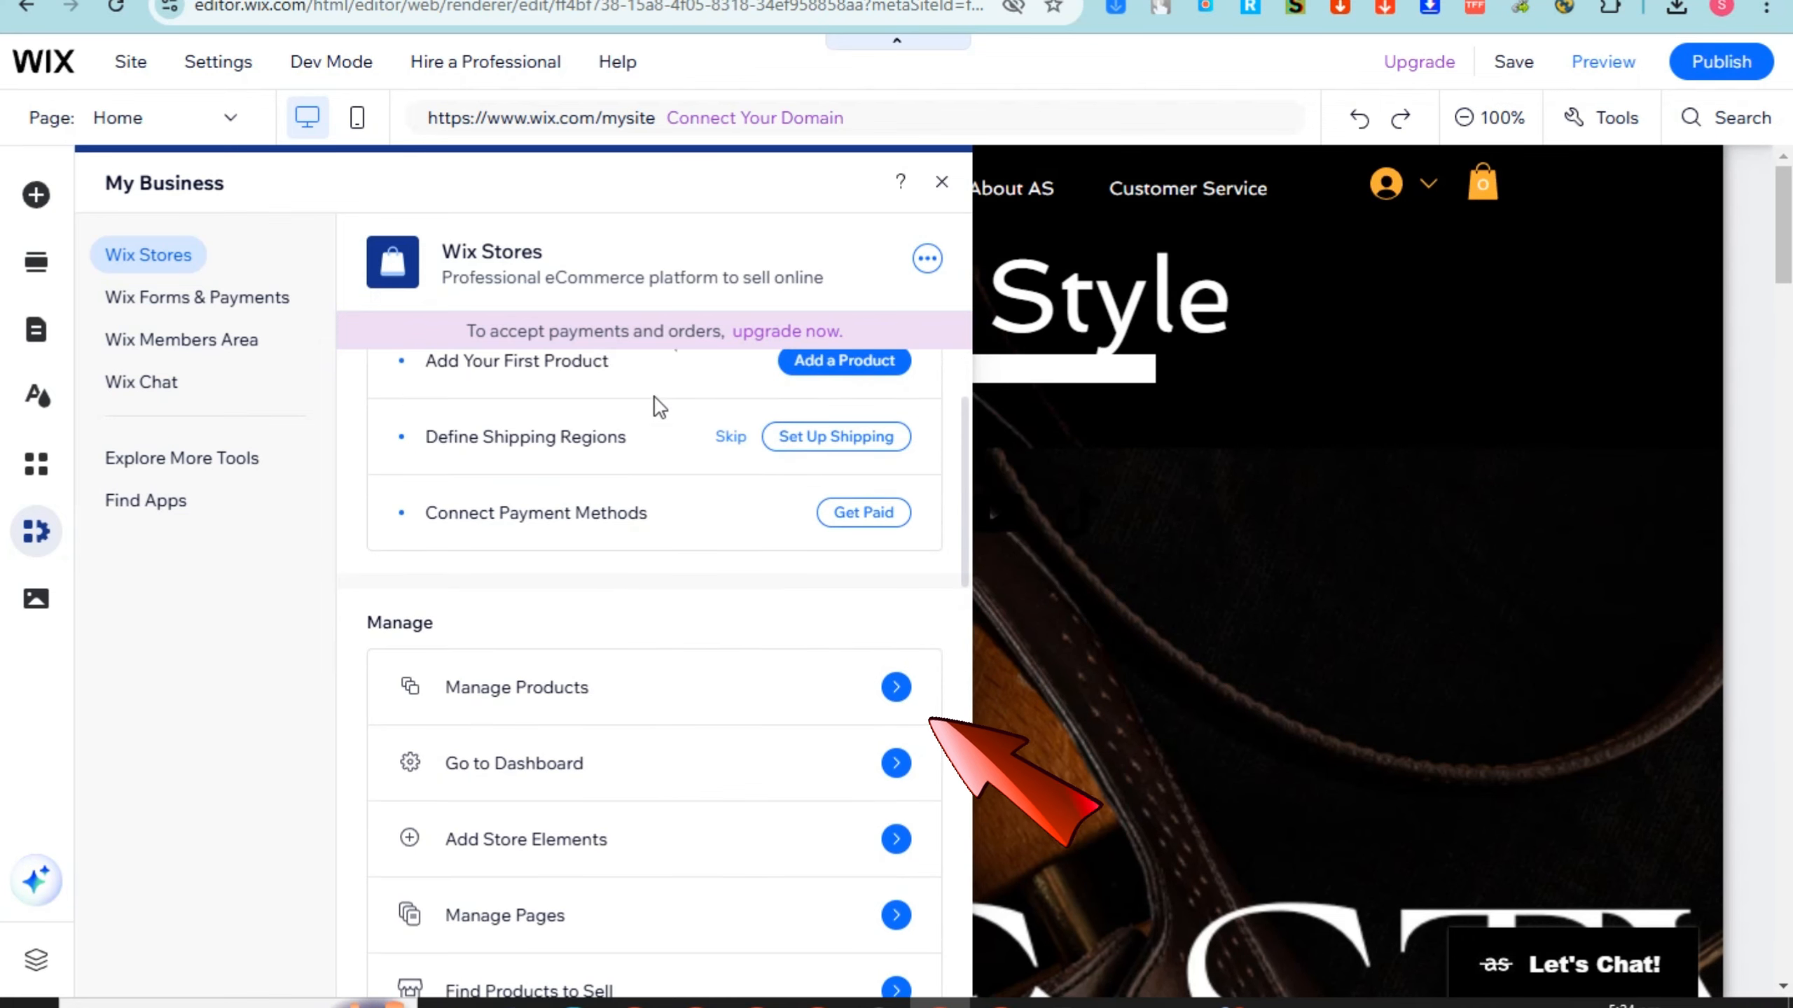
scroll(776, 558, "up", 2)
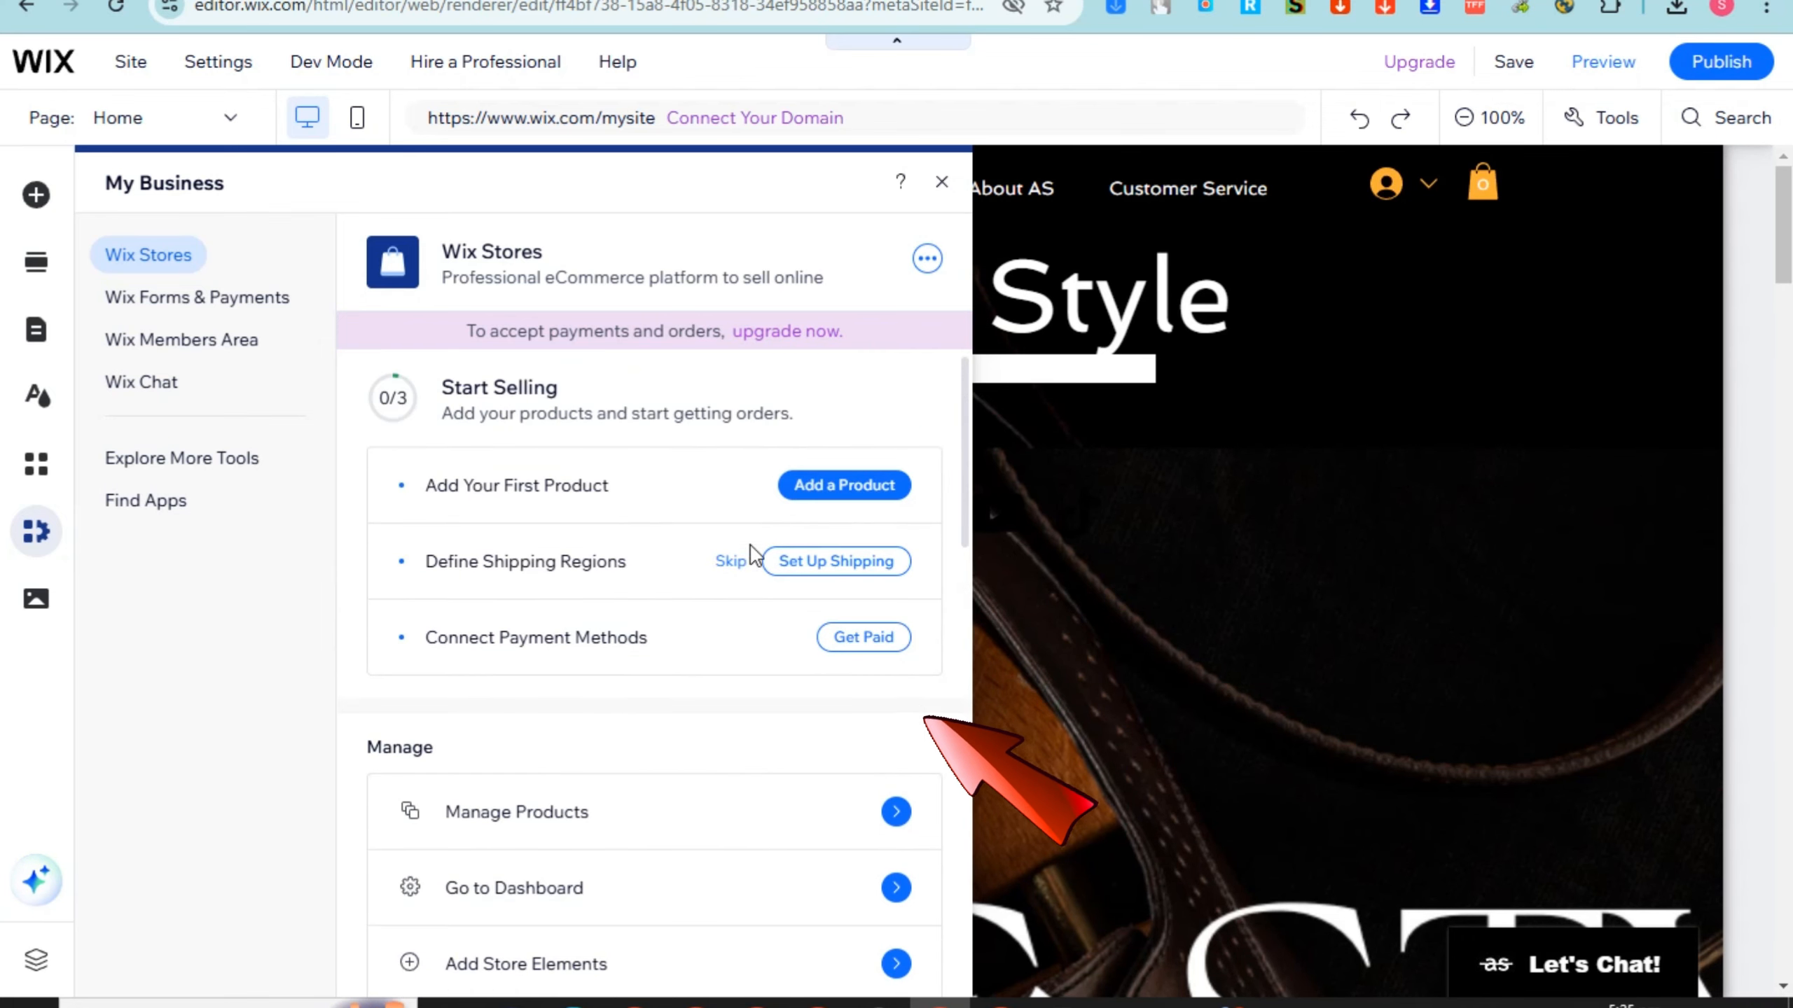
left_click(841, 492)
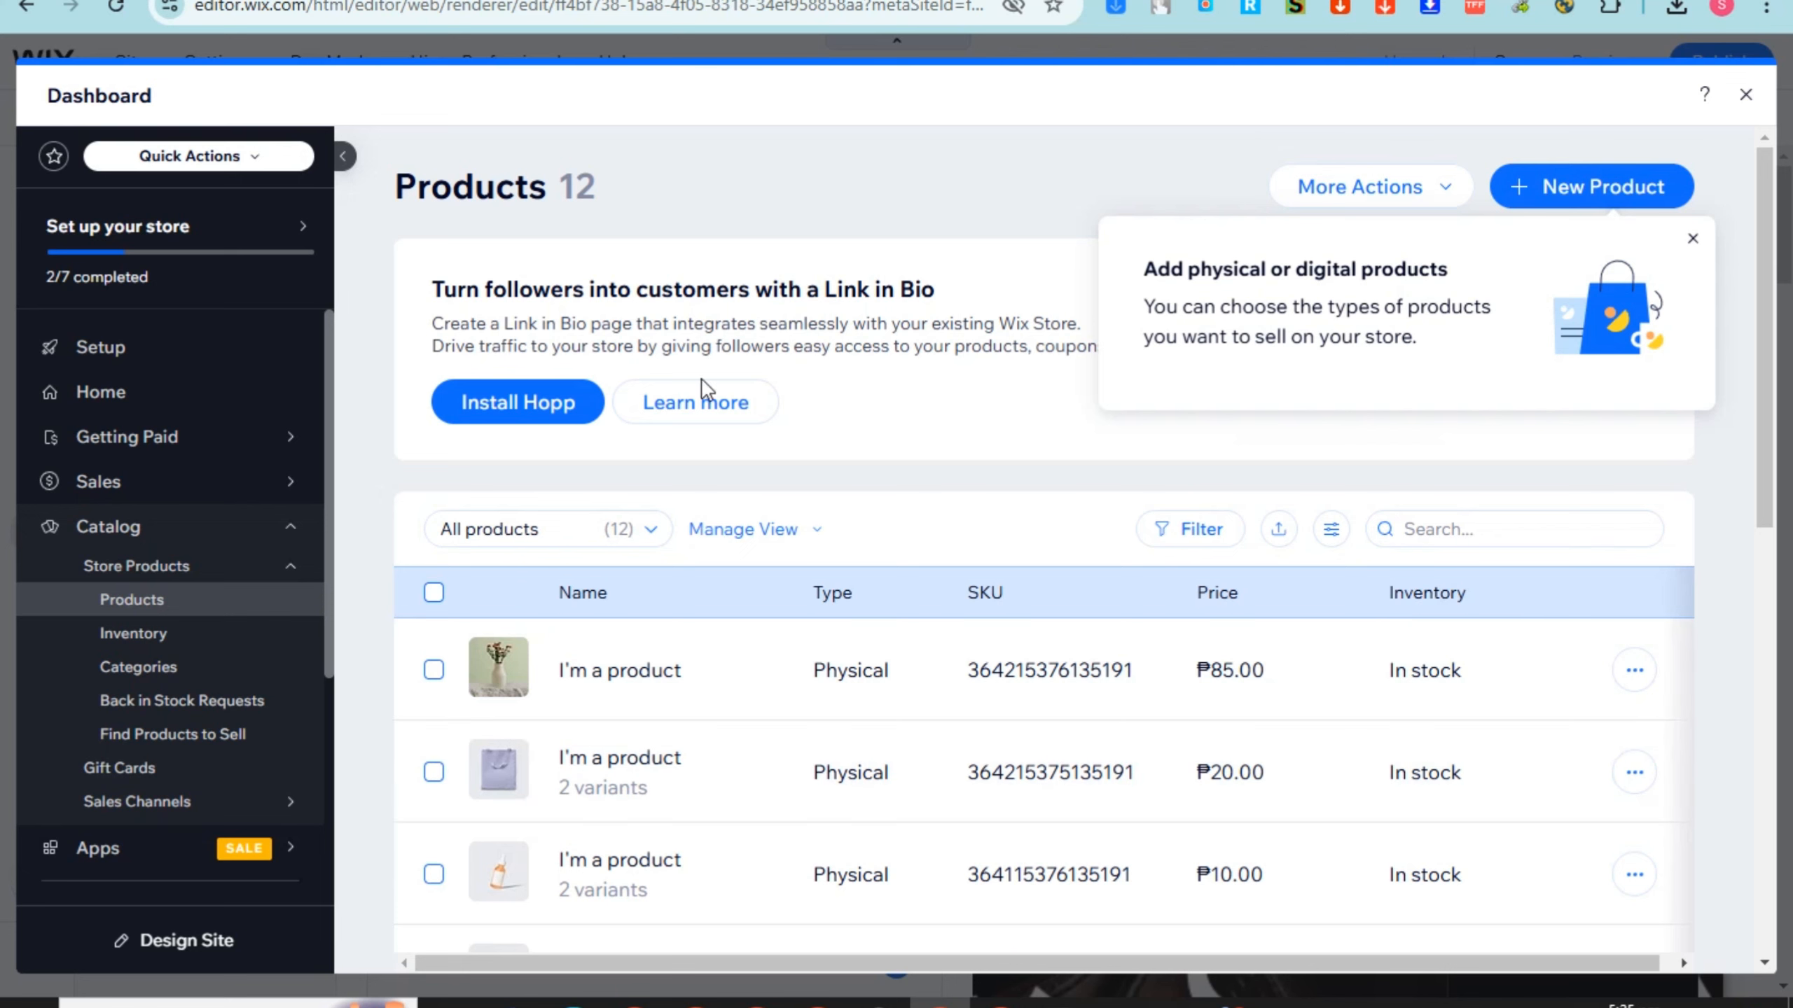
left_click(1581, 203)
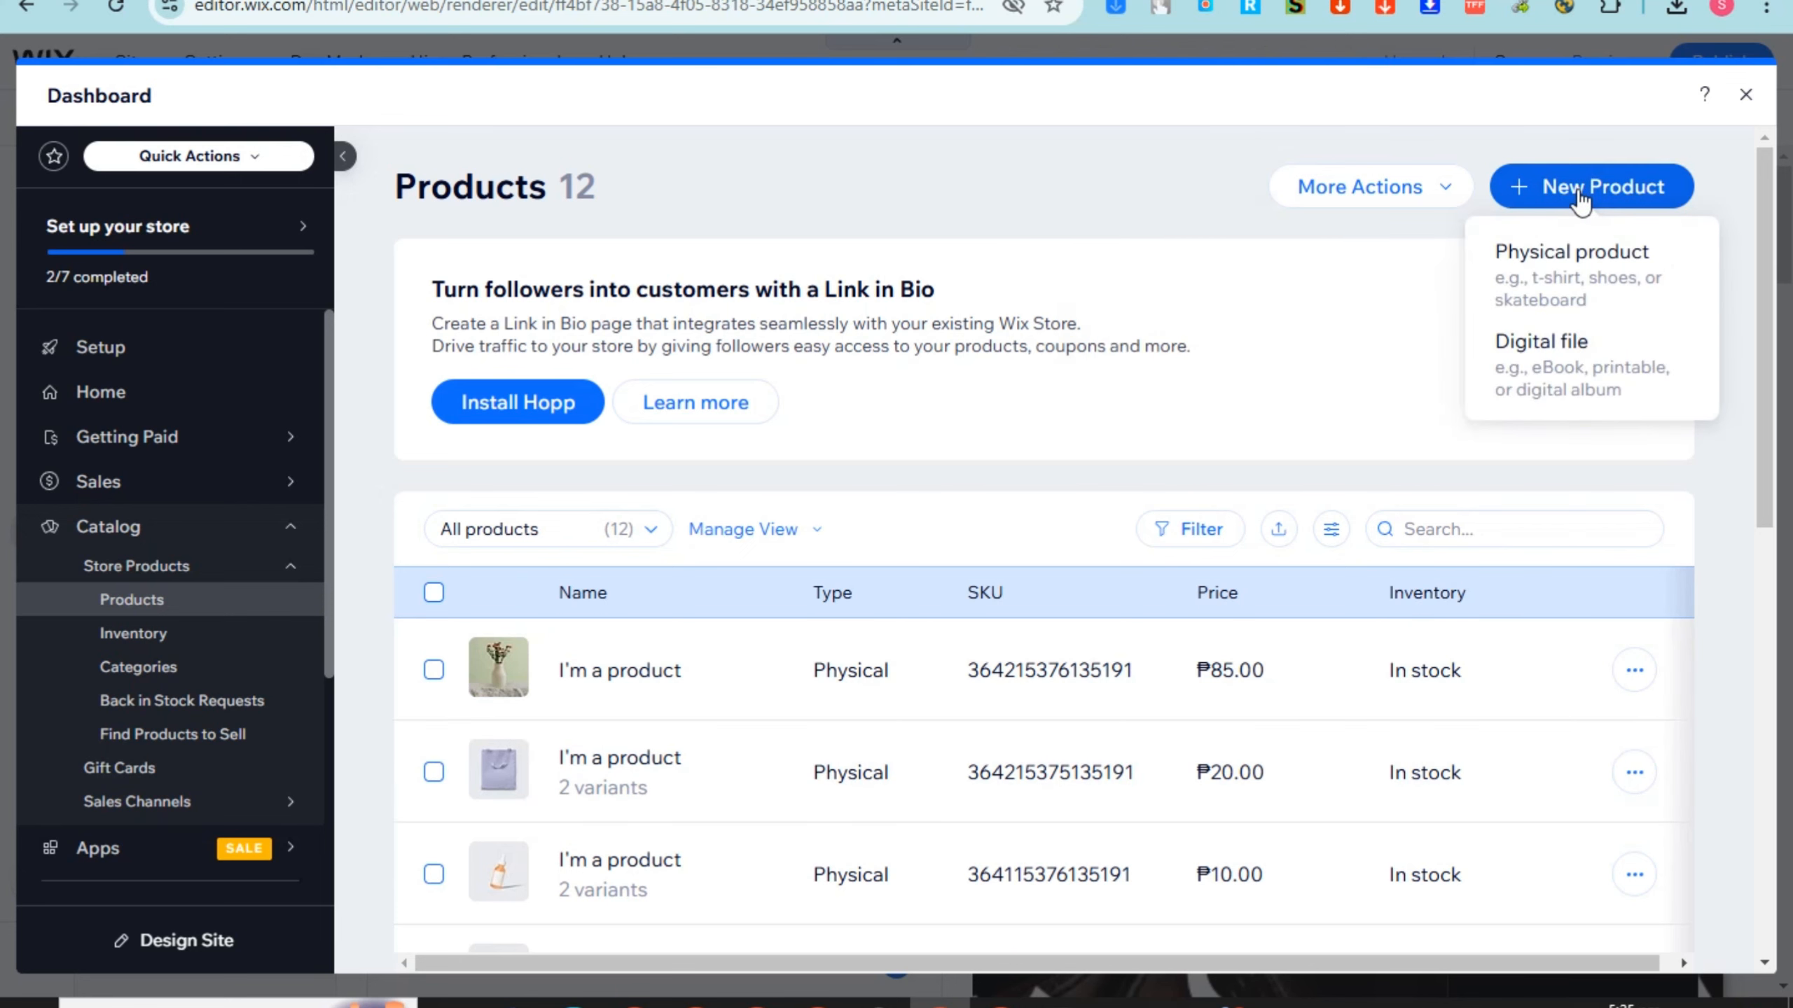
left_click(1581, 297)
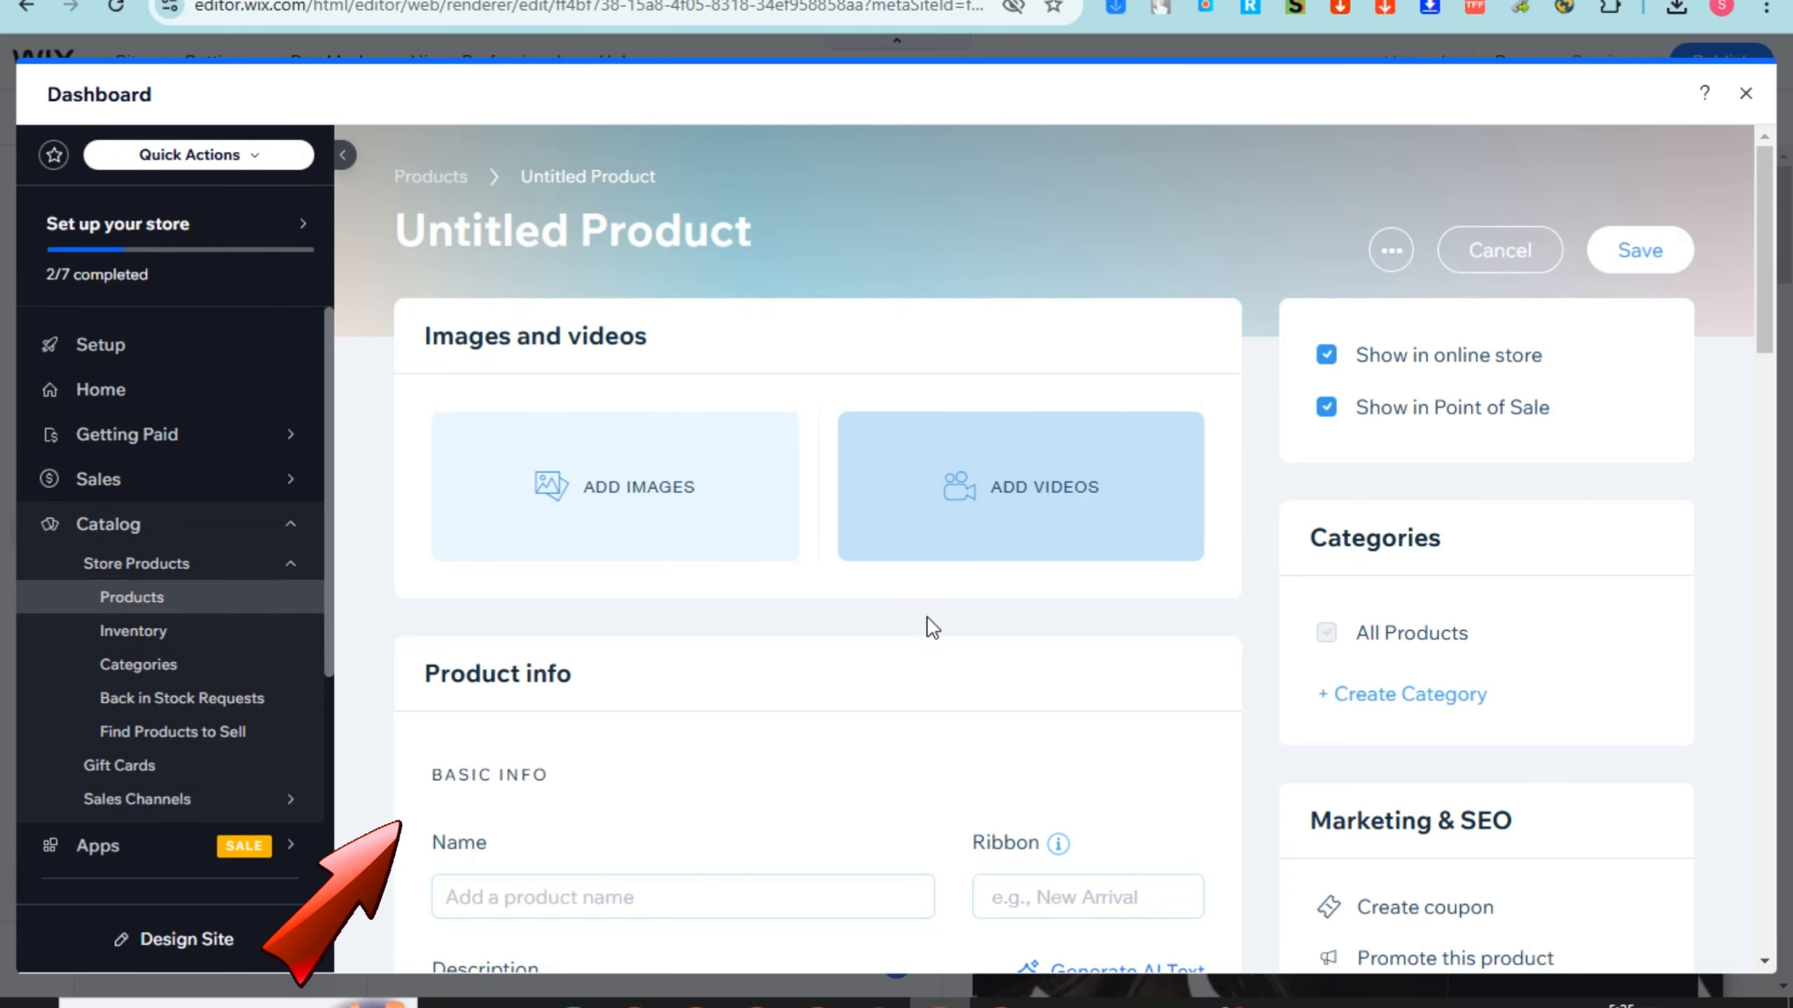
Step: Add the uploaded brown slip-on shoe photo as the product's main image and name the product Men's Casual Slip-On Loafers
scroll(847, 632, "down", 3)
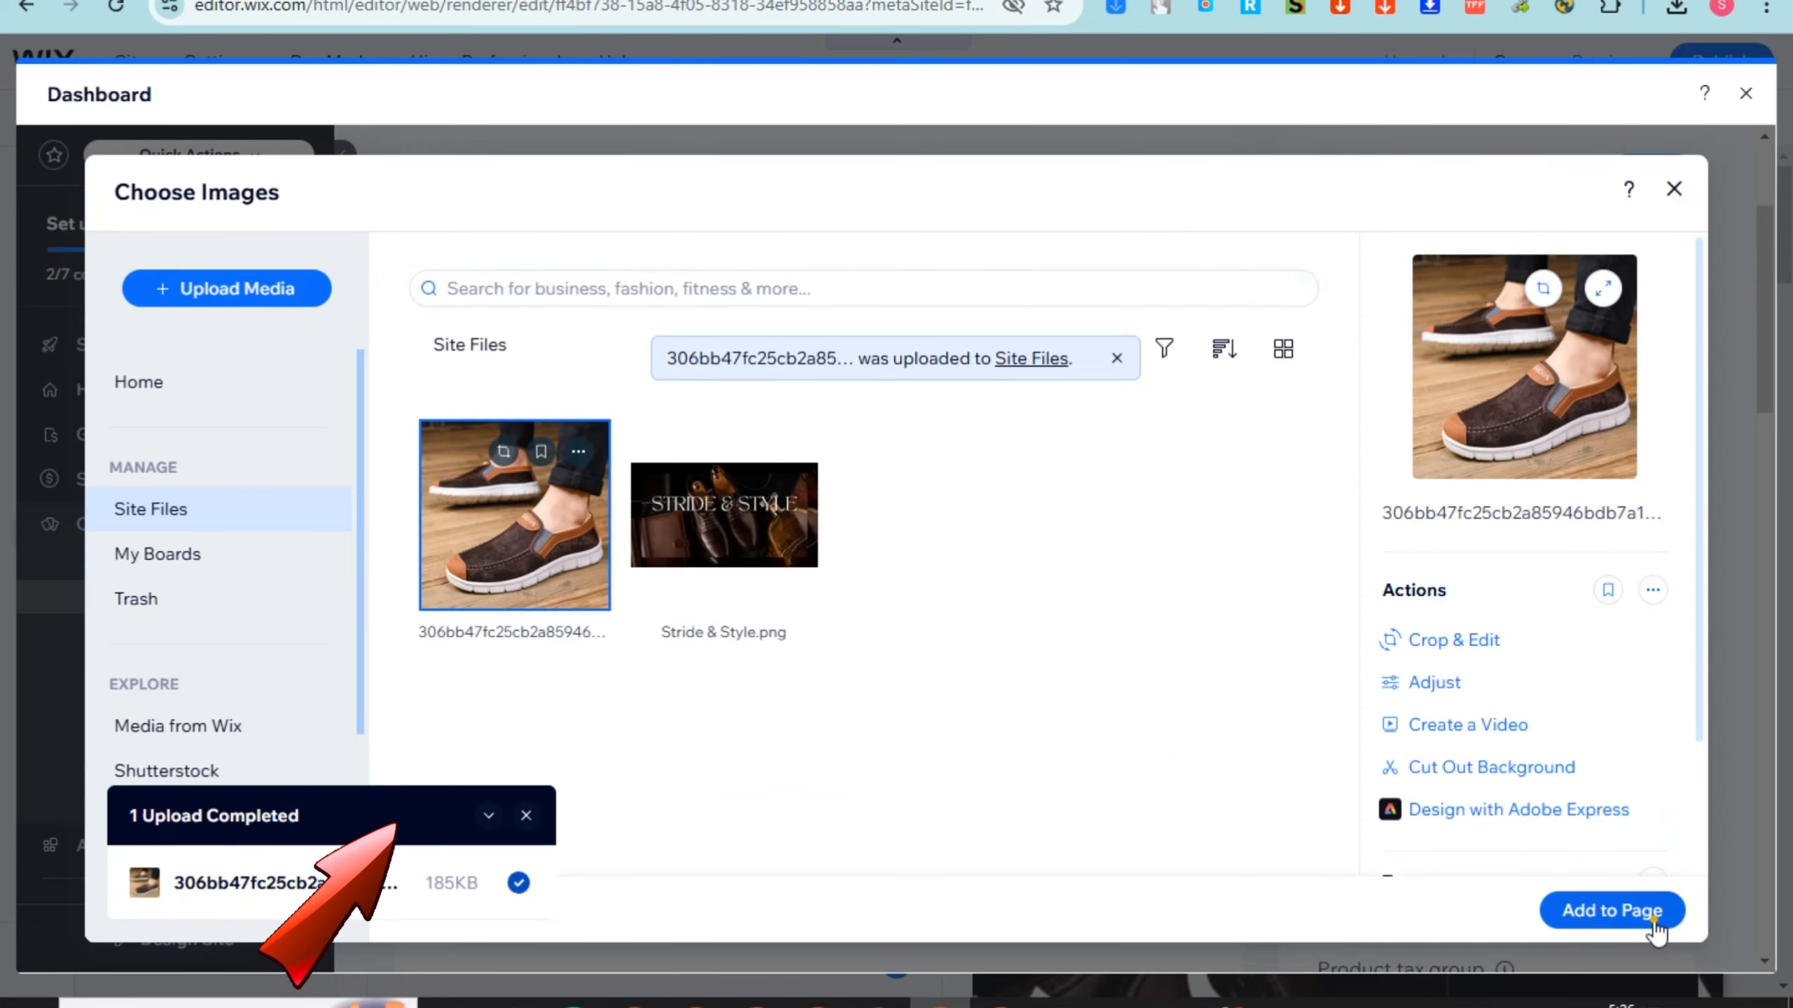
left_click(1653, 918)
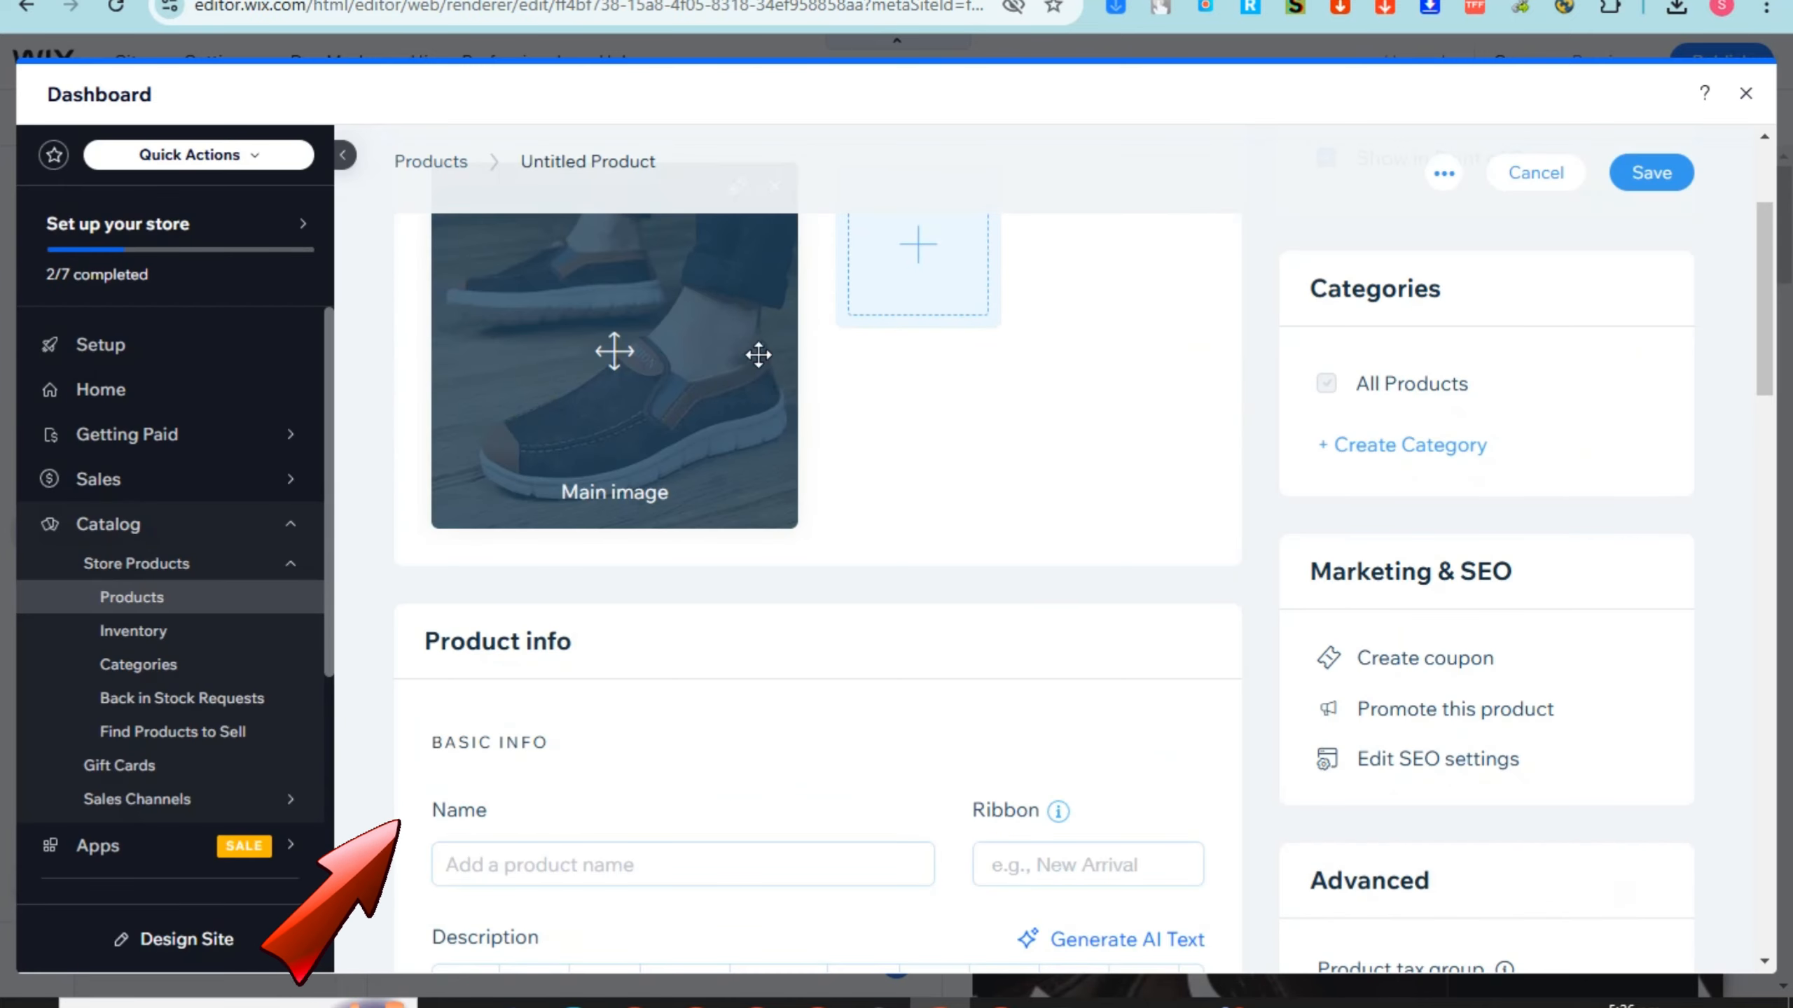
left_click(607, 741)
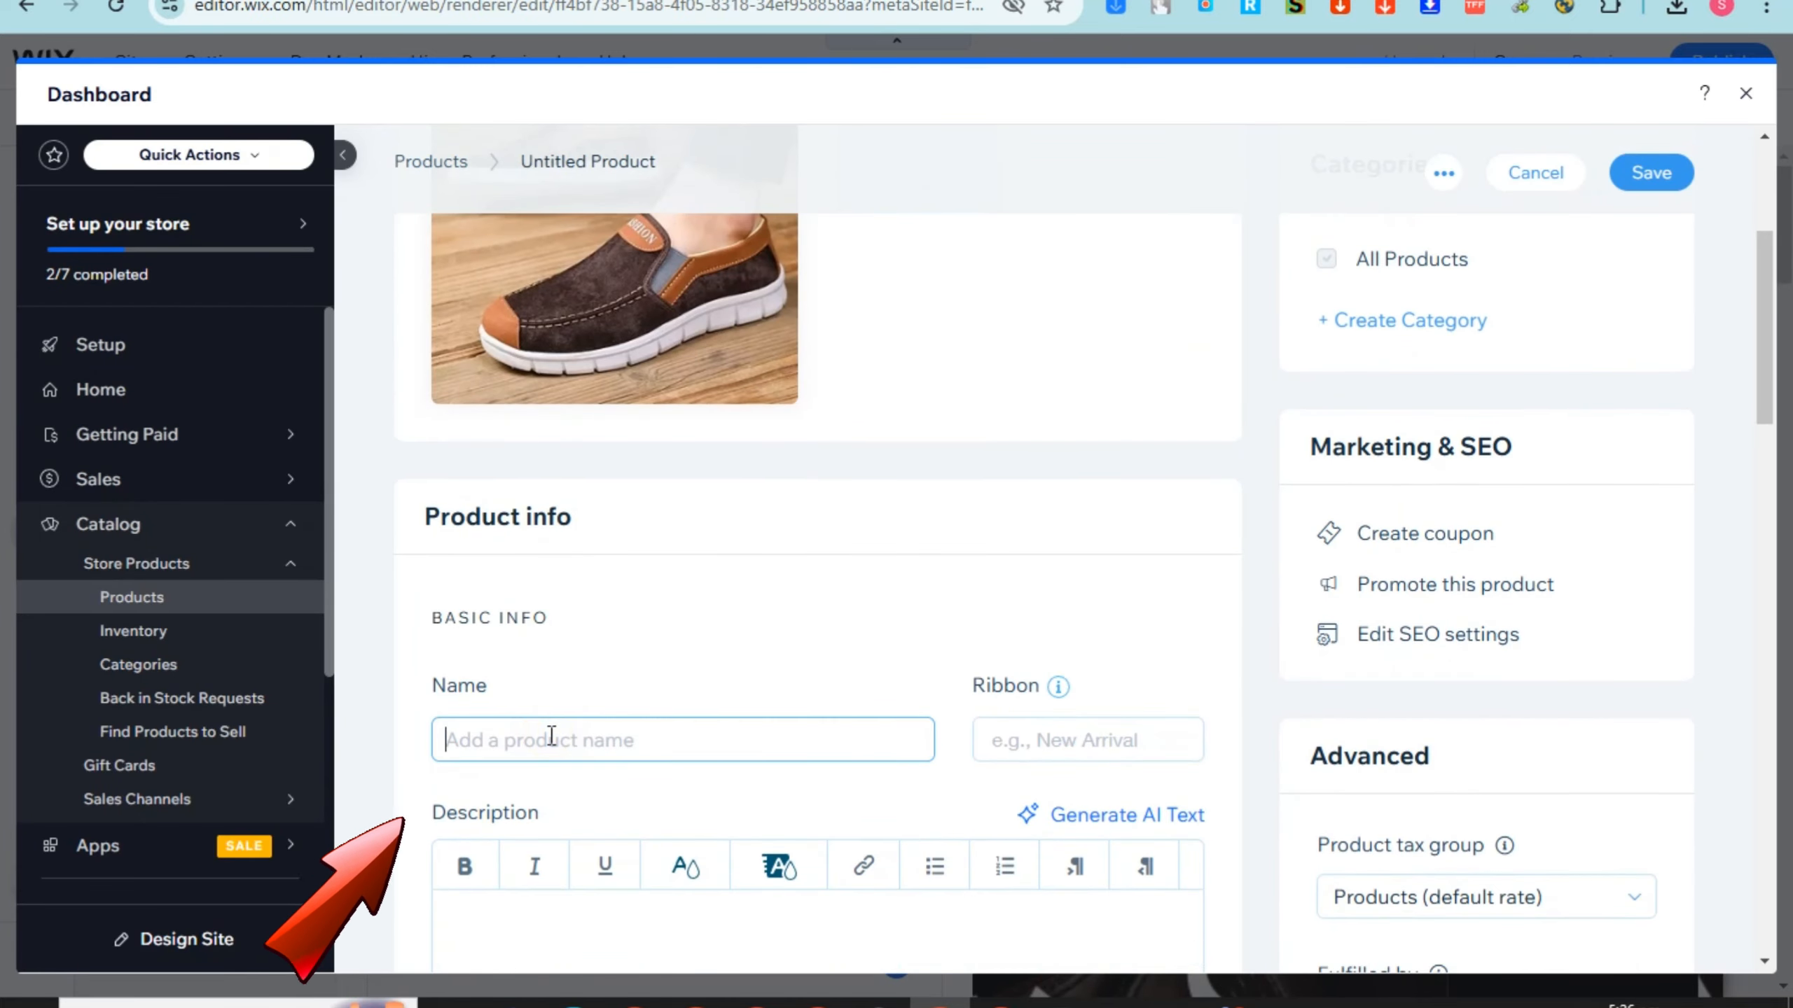
type("Men's Casual Slip-On Loafers")
scroll(711, 650, "up", 2)
scroll(711, 650, "down", 4)
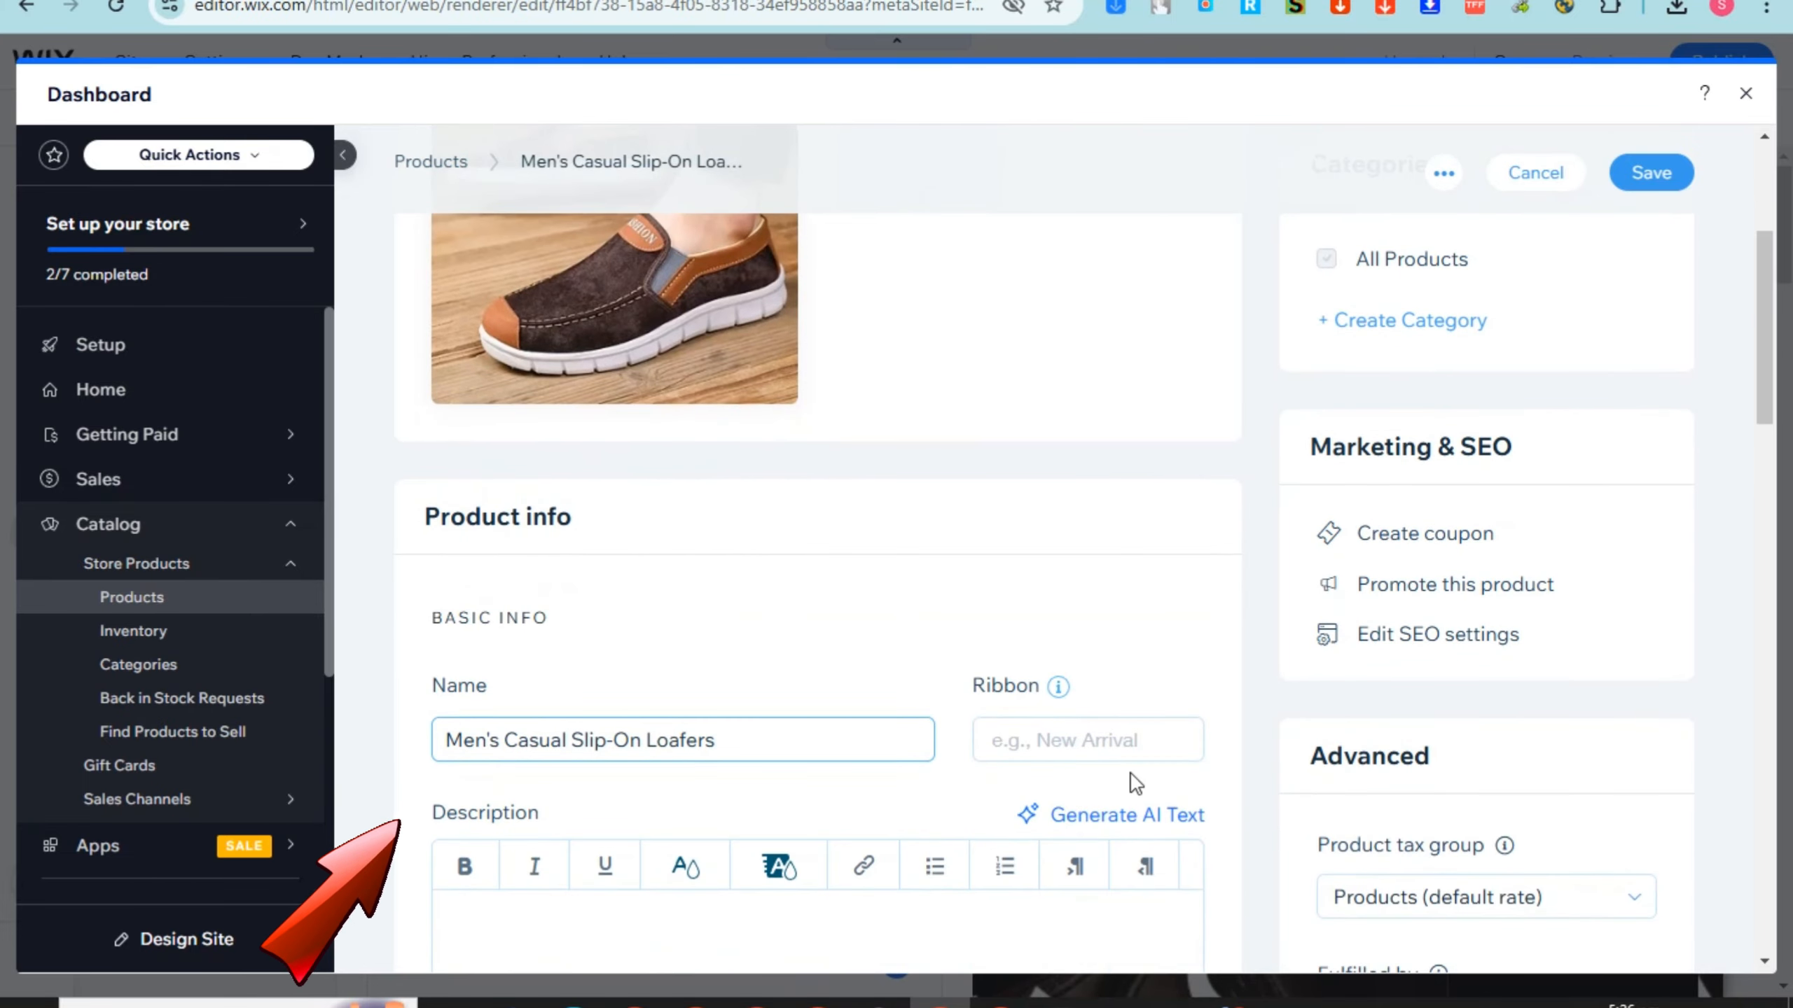
Step: Enter the product description beginning "Effortless style meets everyday comfort in these casual slip-on loafers" and italicize all of it
scroll(605, 856, "down", 1)
left_click(580, 821)
type("Effortless style meets everyday comfort in these casual slip-on loafers. Designed for versatility, these loafers are made with soft, breathable suede and feature a flexible rubber sole for easy movement. The cushioned footbed offers long-lasting comfort, making them perfect for casual outings or laid-back weekends. Whether paired with jeans or chinos, these loafers will quickly become your go-to choice for relaxed, refined style.")
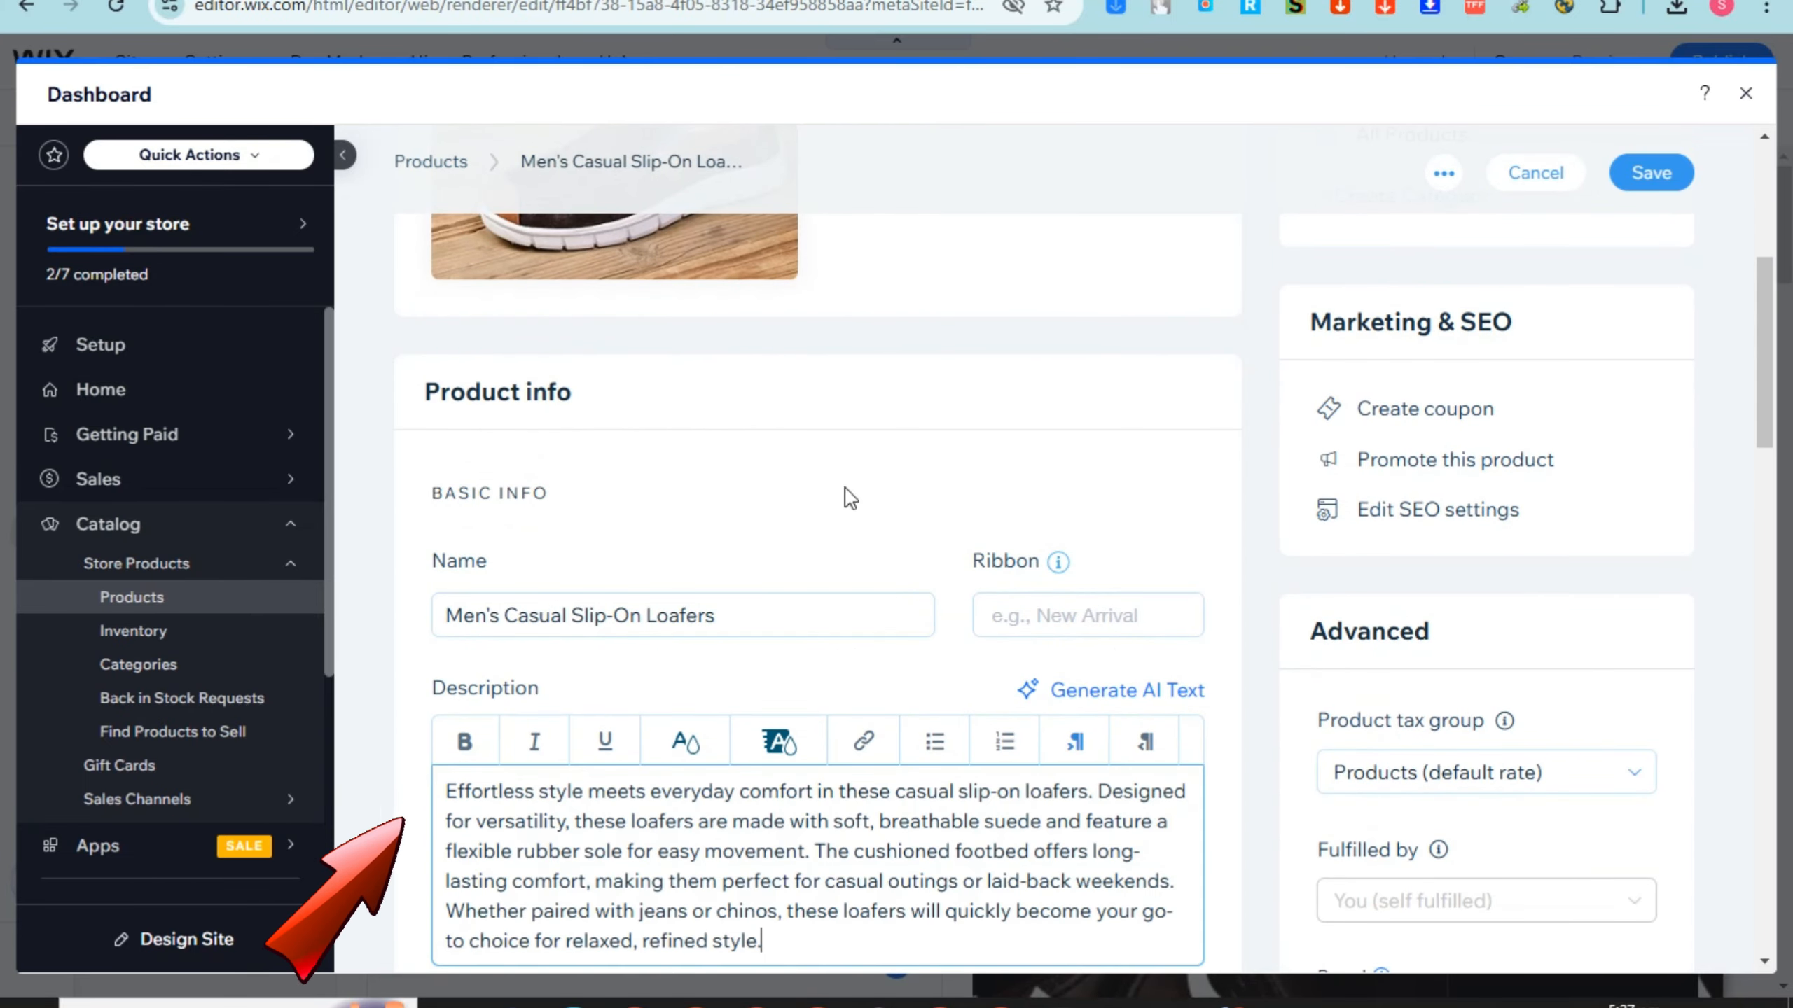
scroll(561, 788, "down", 4)
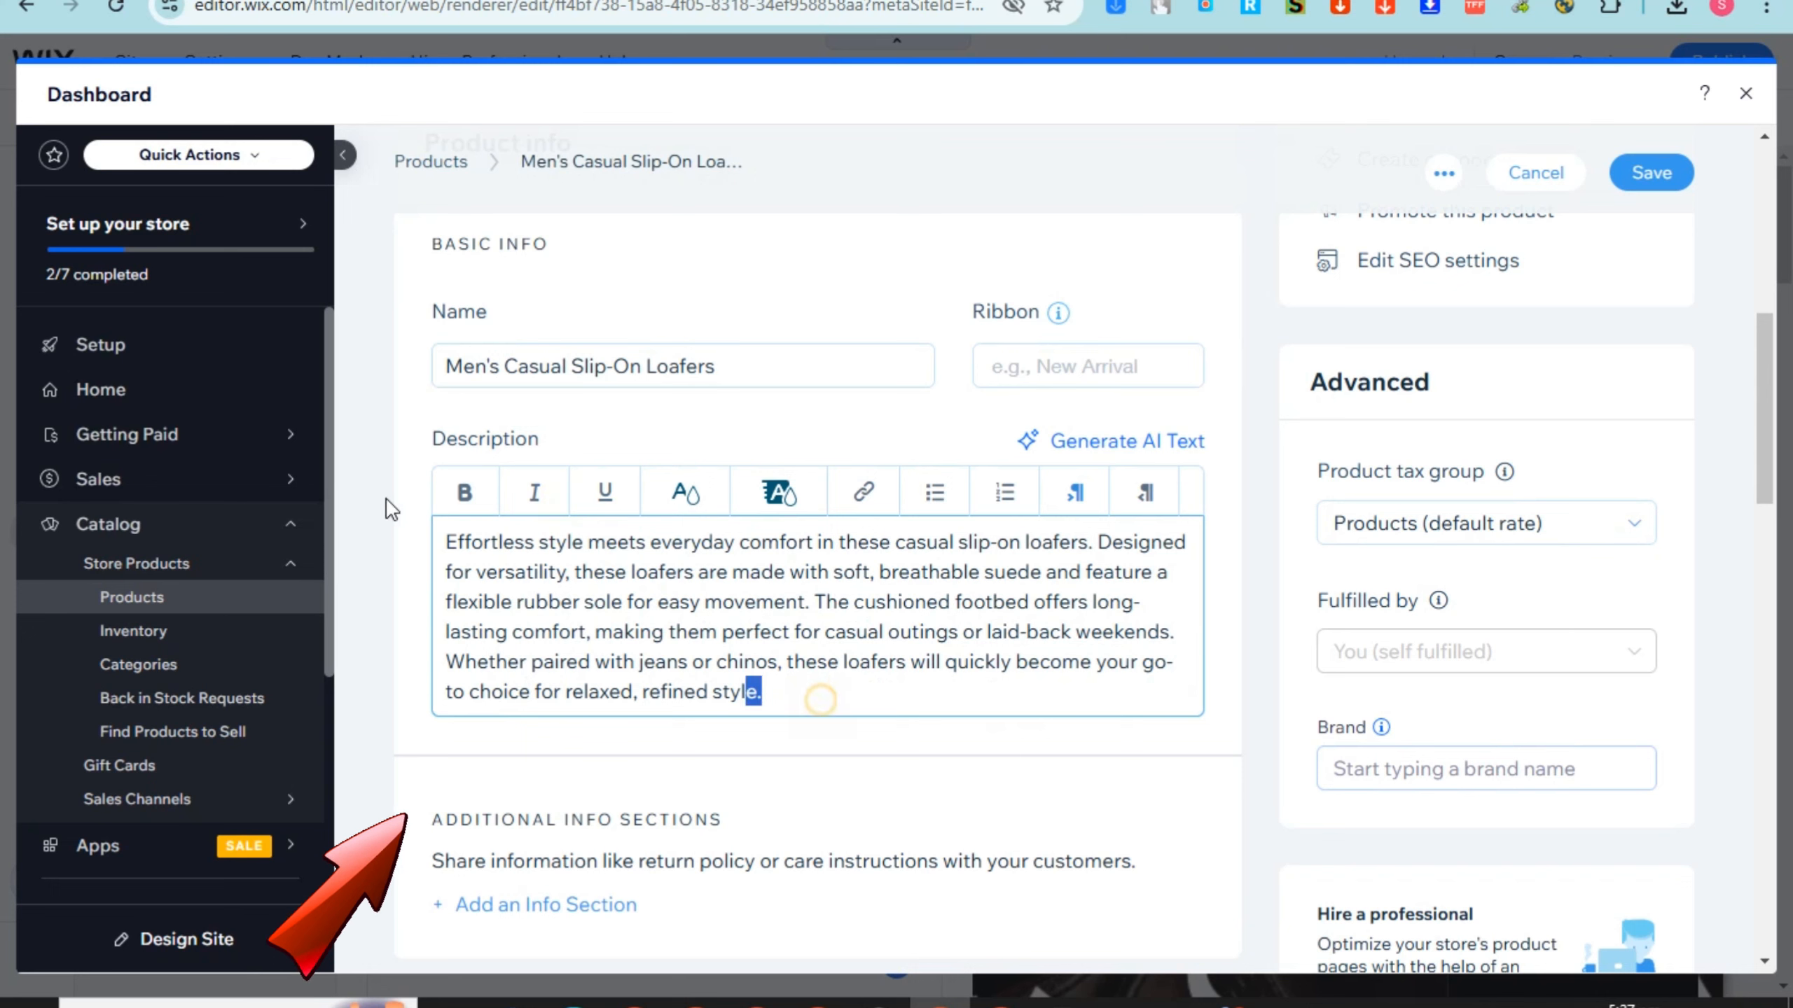
key("ctrl+a")
left_click(534, 493)
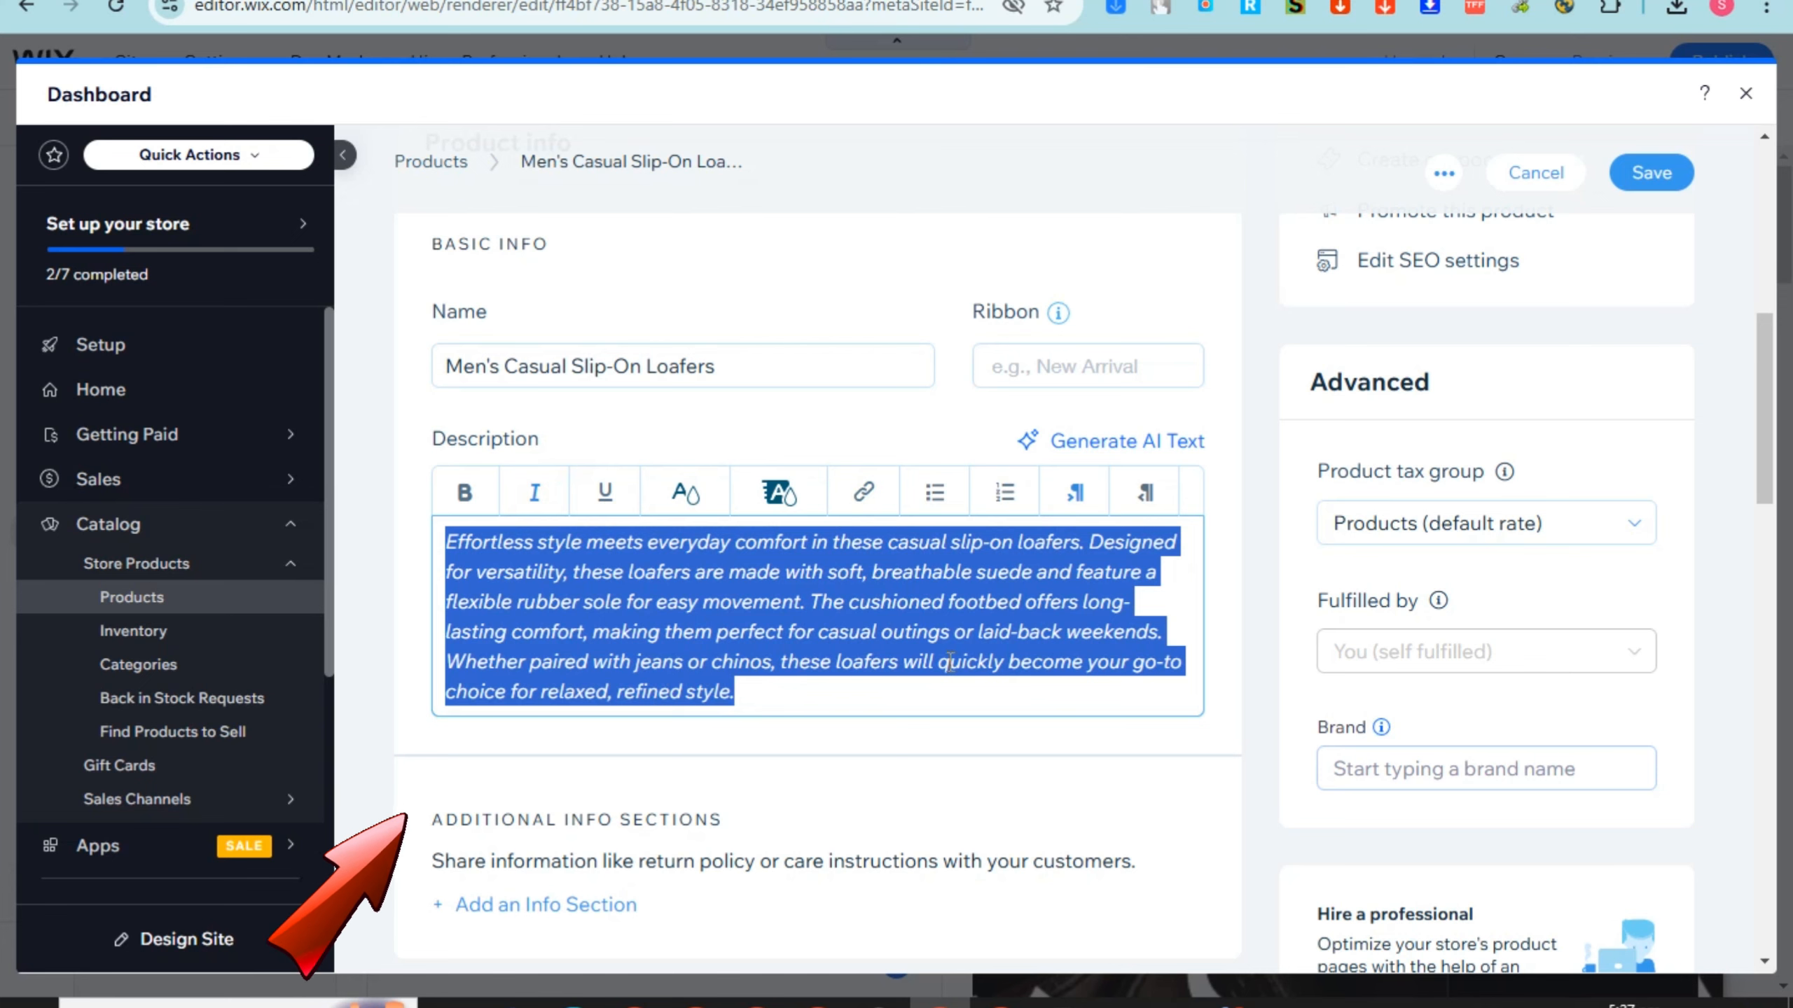
Step: Set the product's price to ₱500, look through the remaining option and inventory settings, and save the product
scroll(840, 813, "down", 7)
left_click(492, 669)
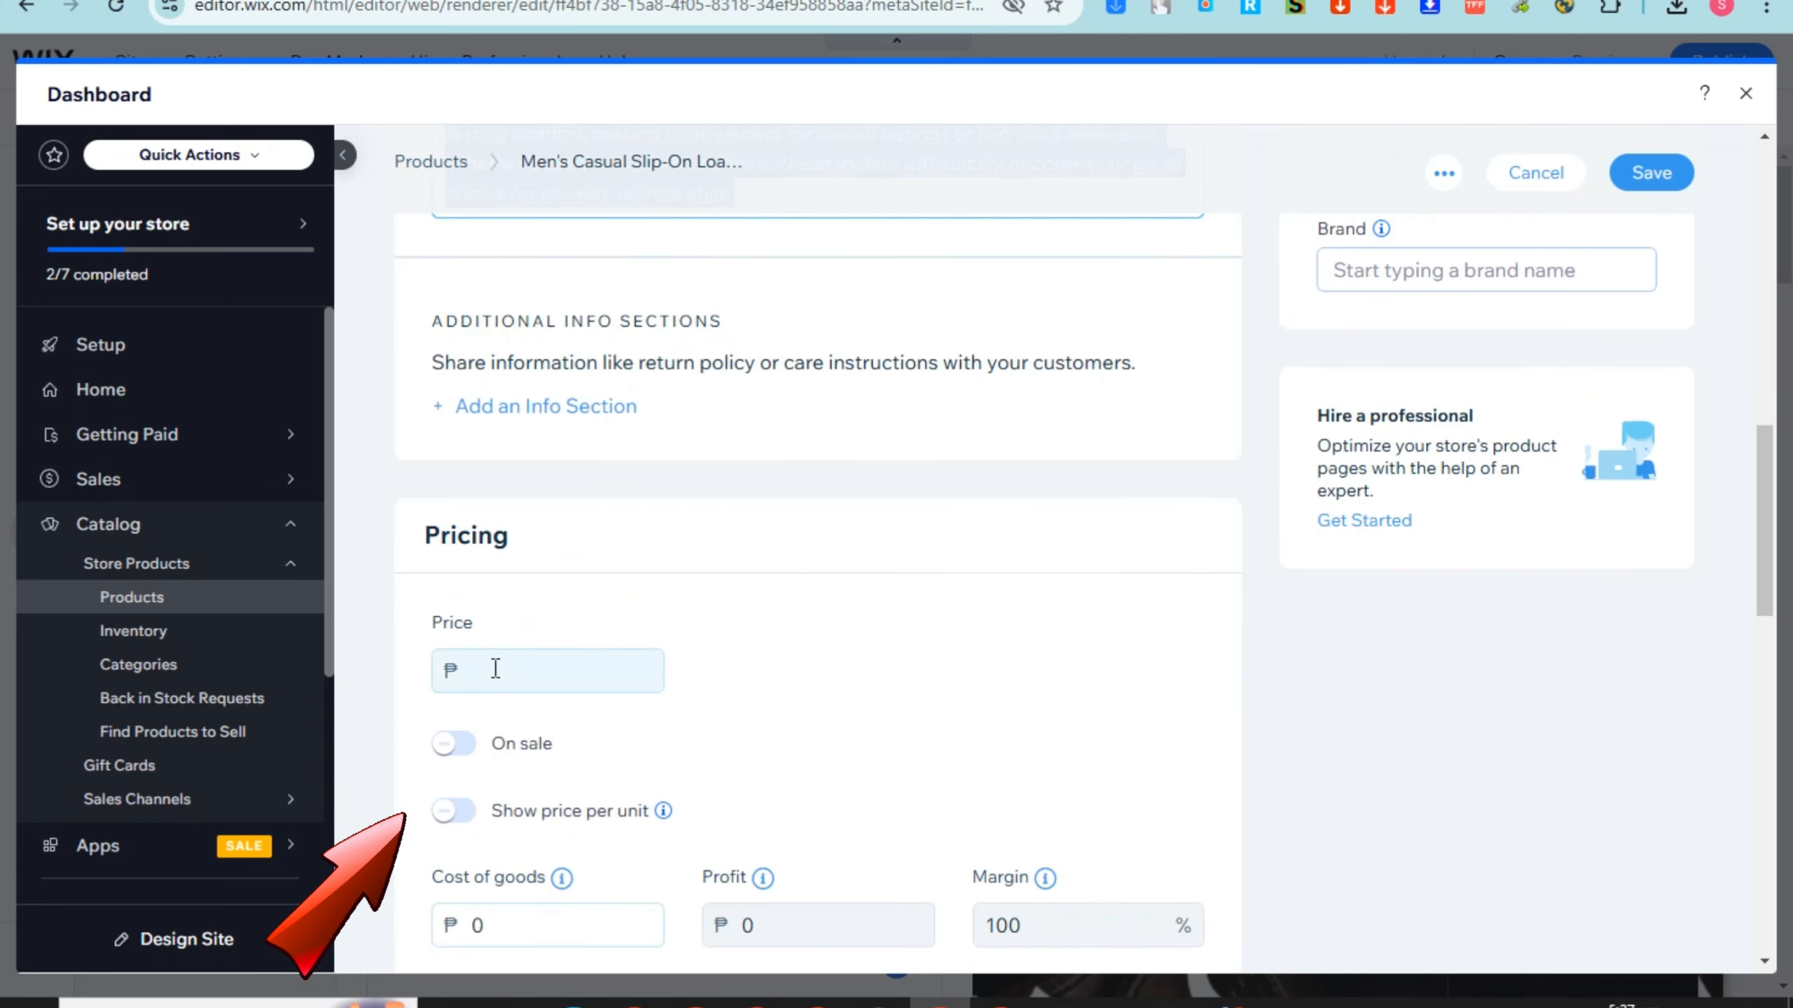
scroll(616, 827, "down", 9)
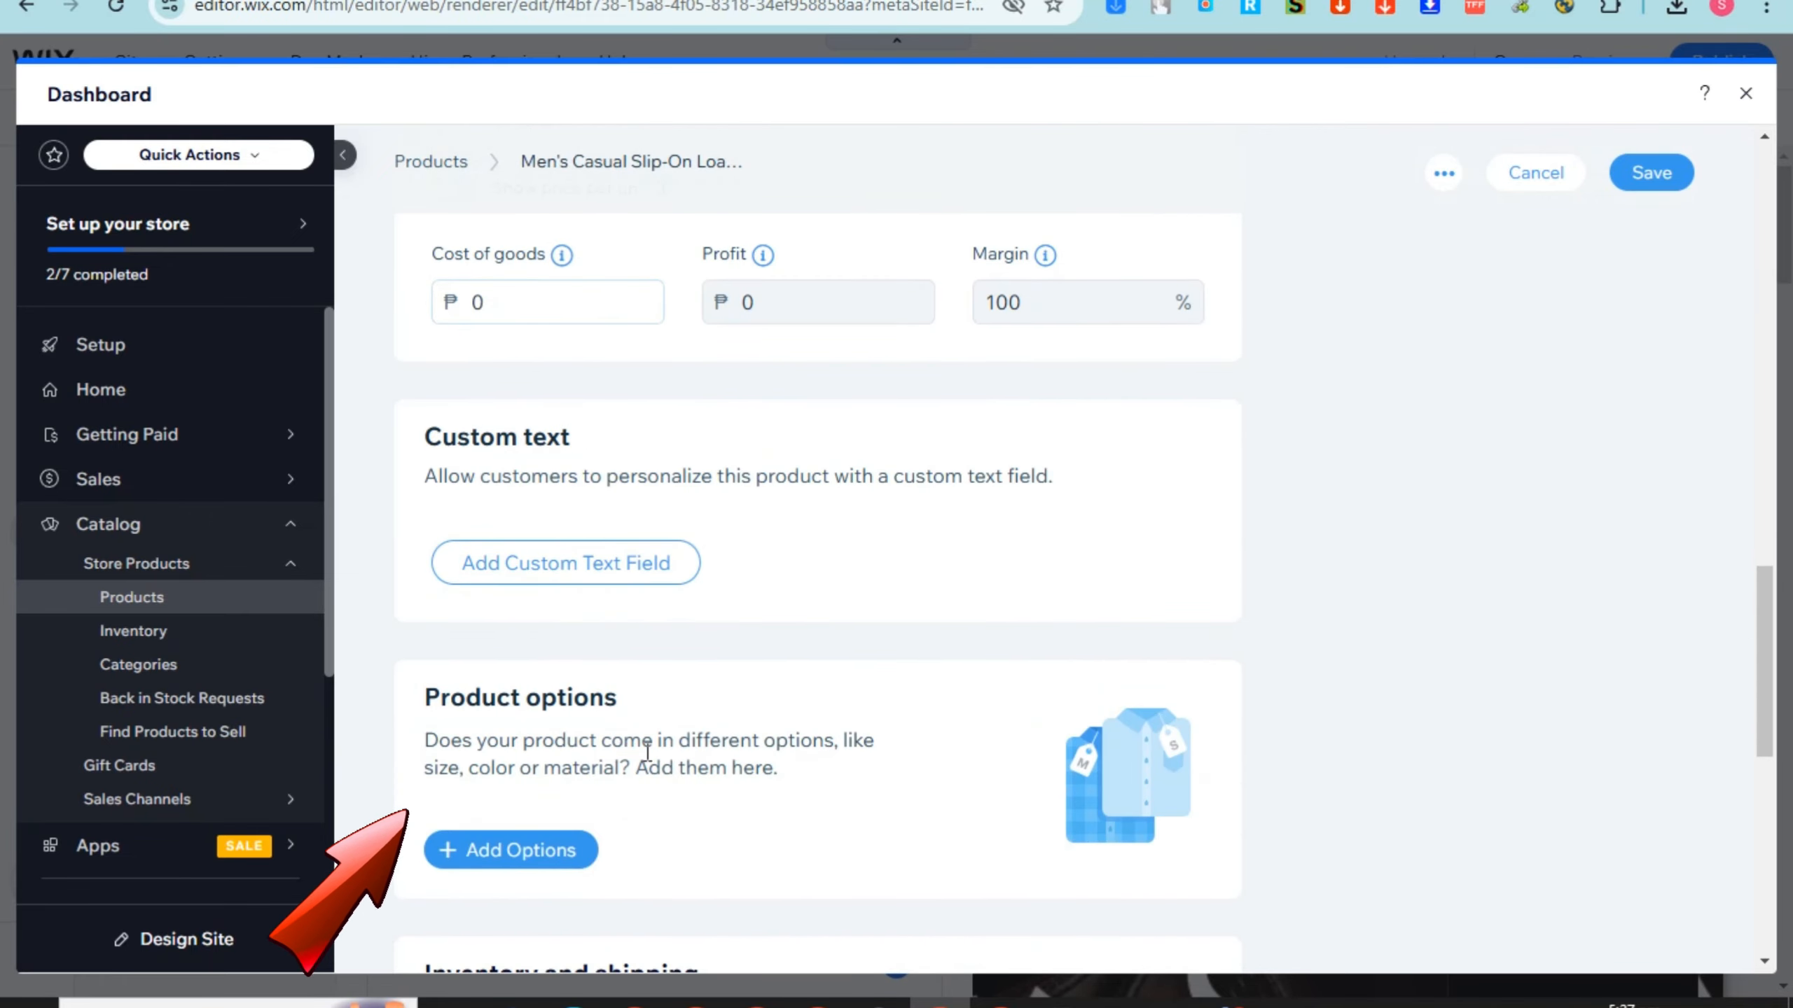
scroll(648, 763, "down", 3)
scroll(648, 763, "down", 2)
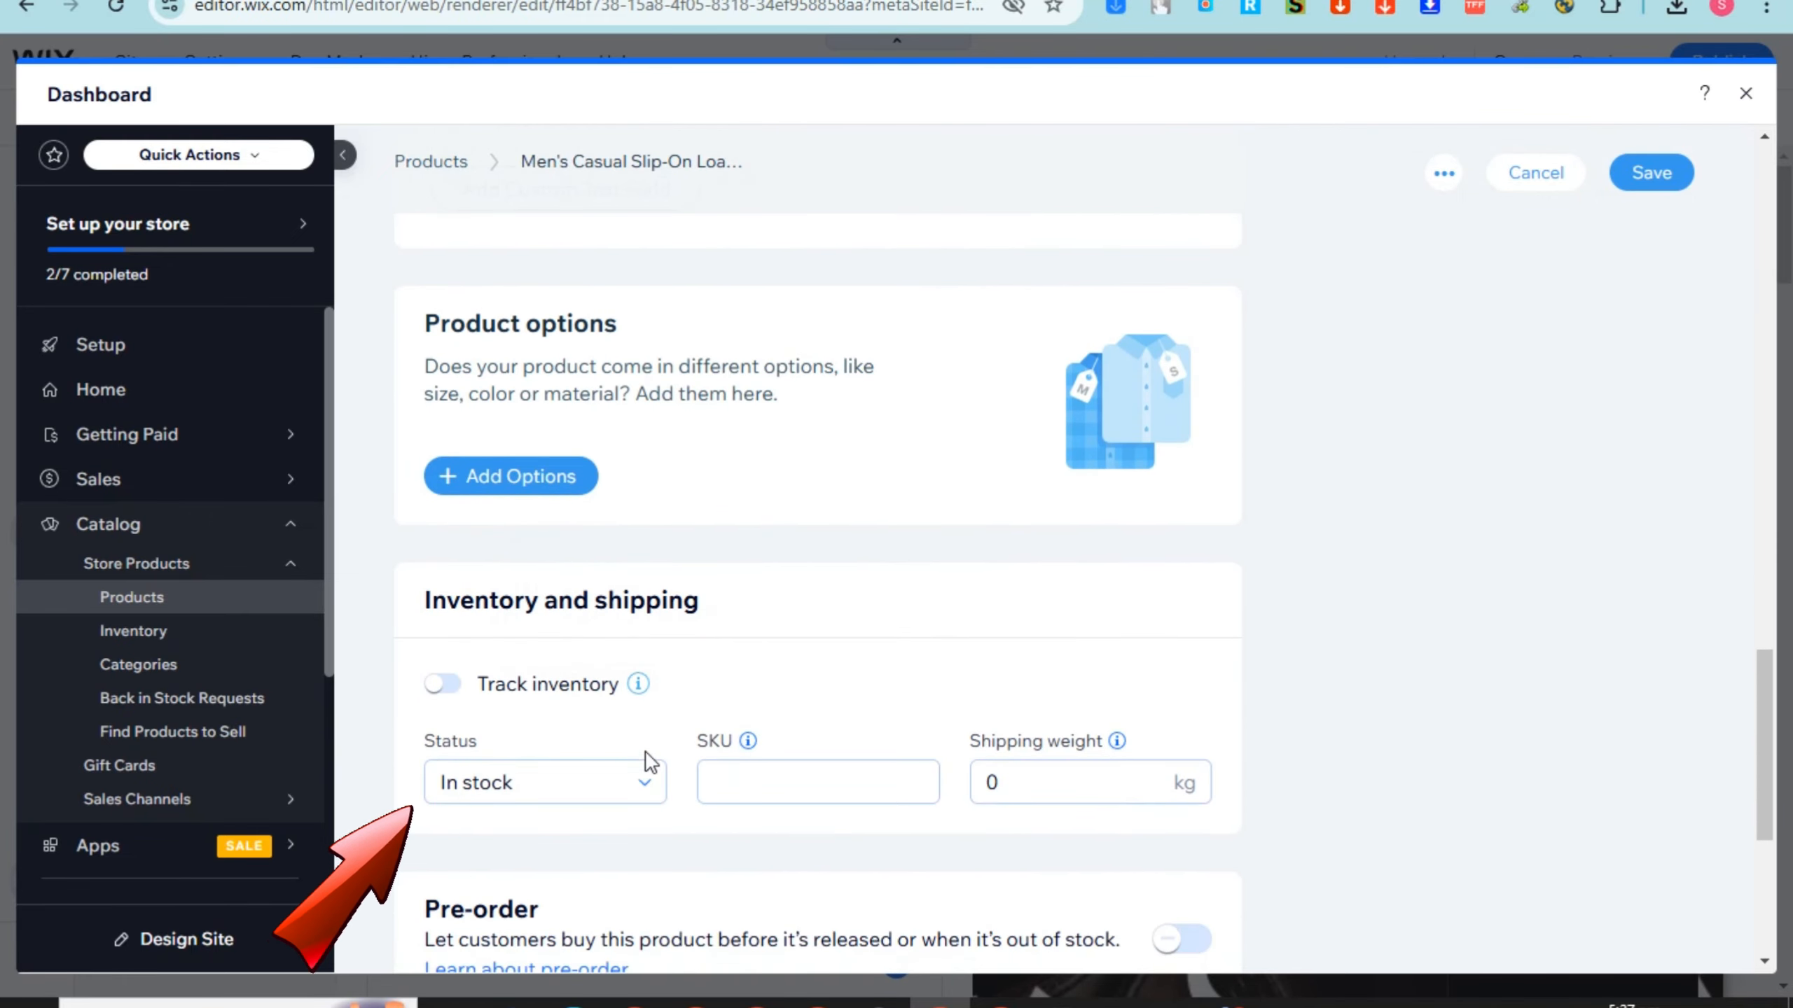
scroll(647, 762, "down", 5)
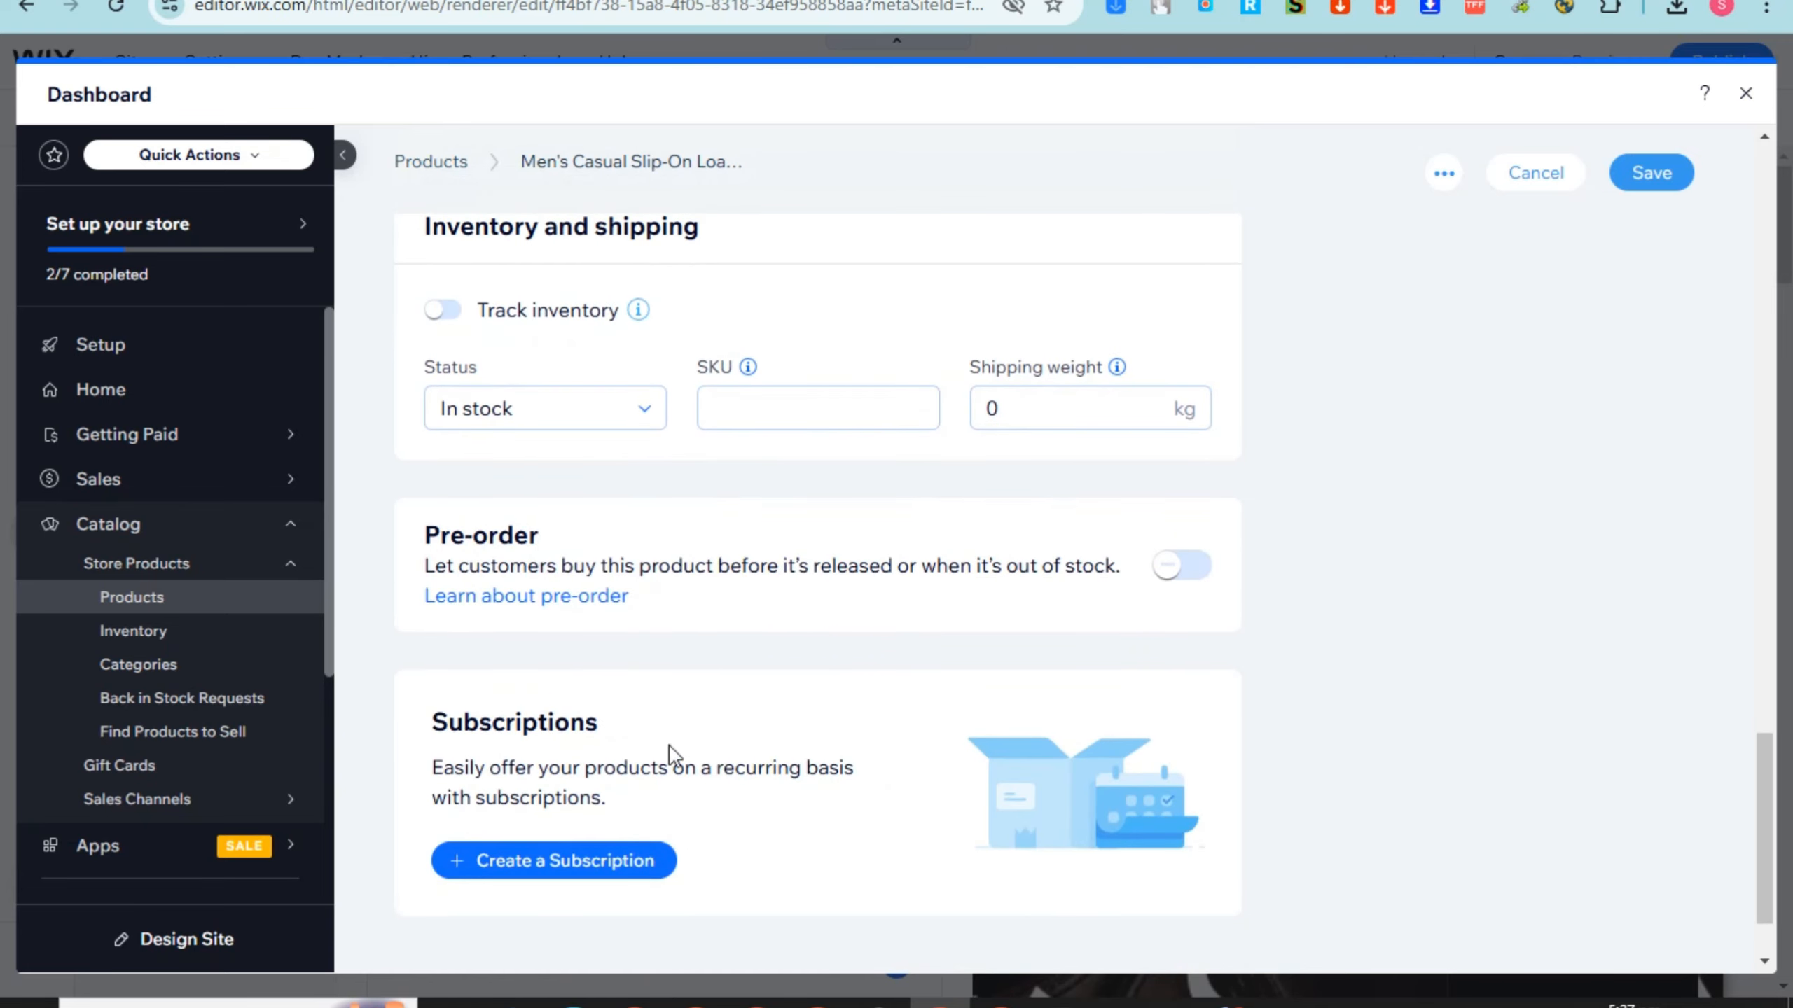
left_click(1638, 178)
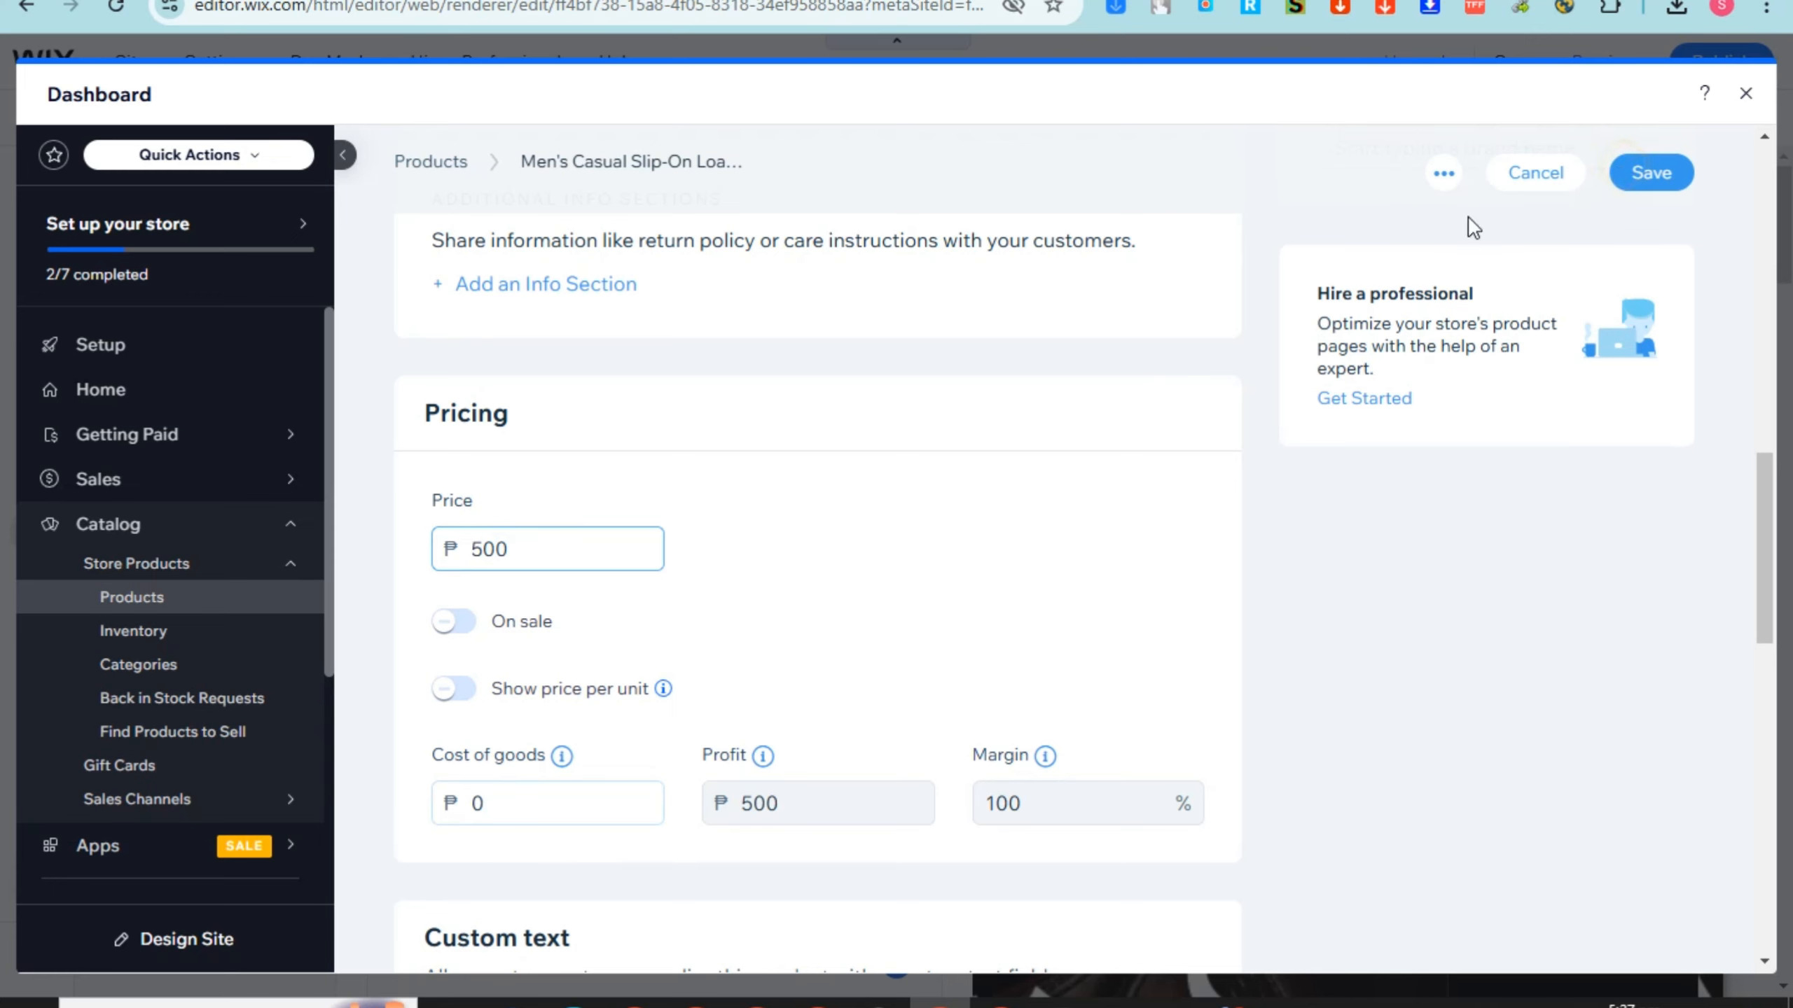
scroll(986, 417, "up", 3)
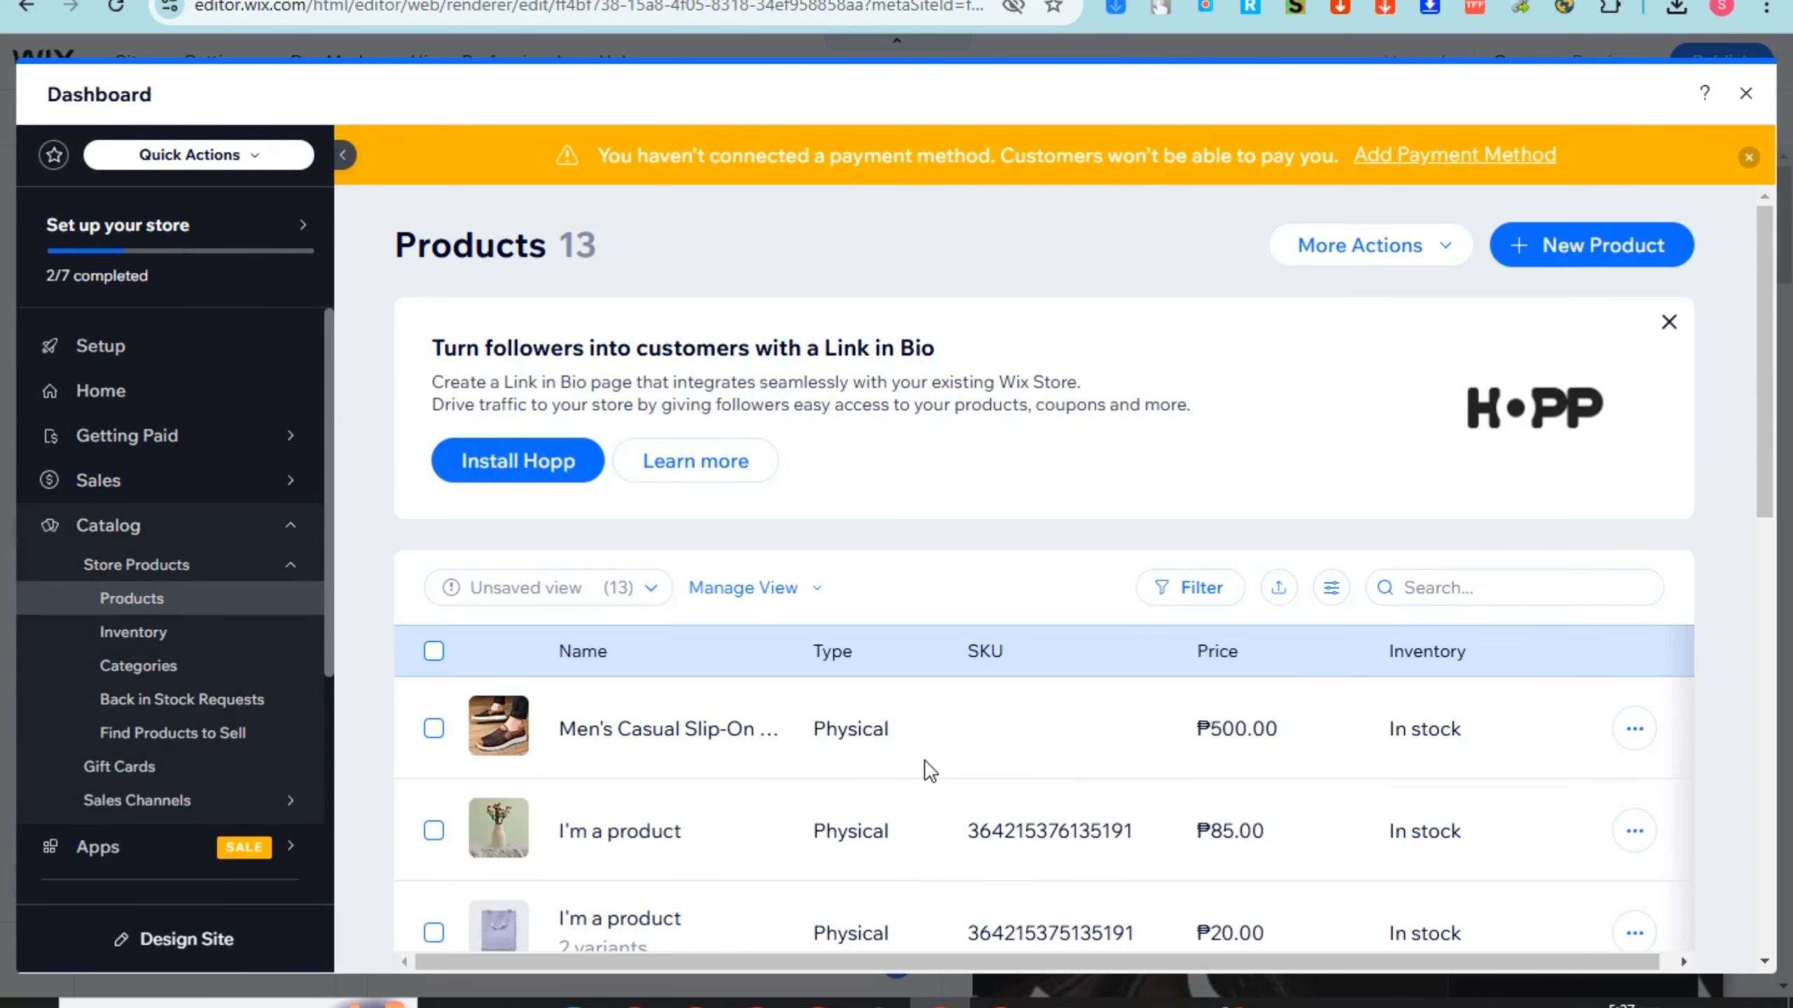
Step: Check the loafers' entry in the product list and its available actions, and leave them unused
scroll(924, 769, "down", 3)
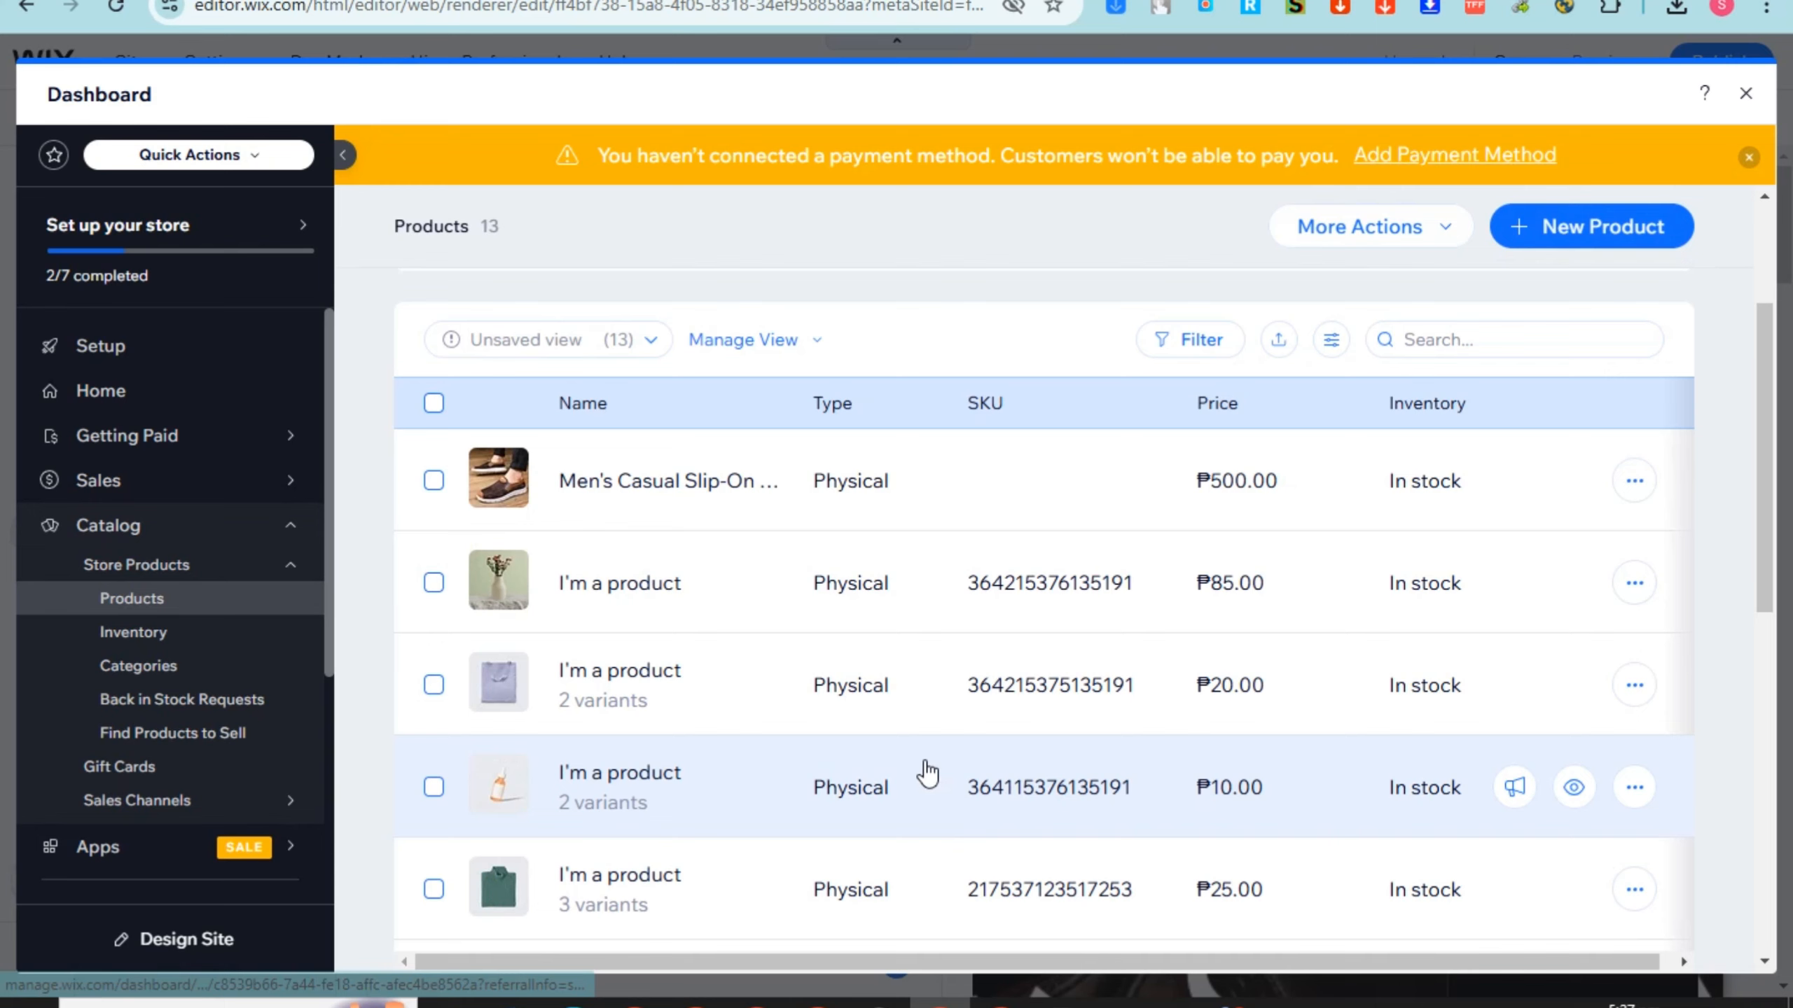
left_click(1633, 481)
left_click(1094, 282)
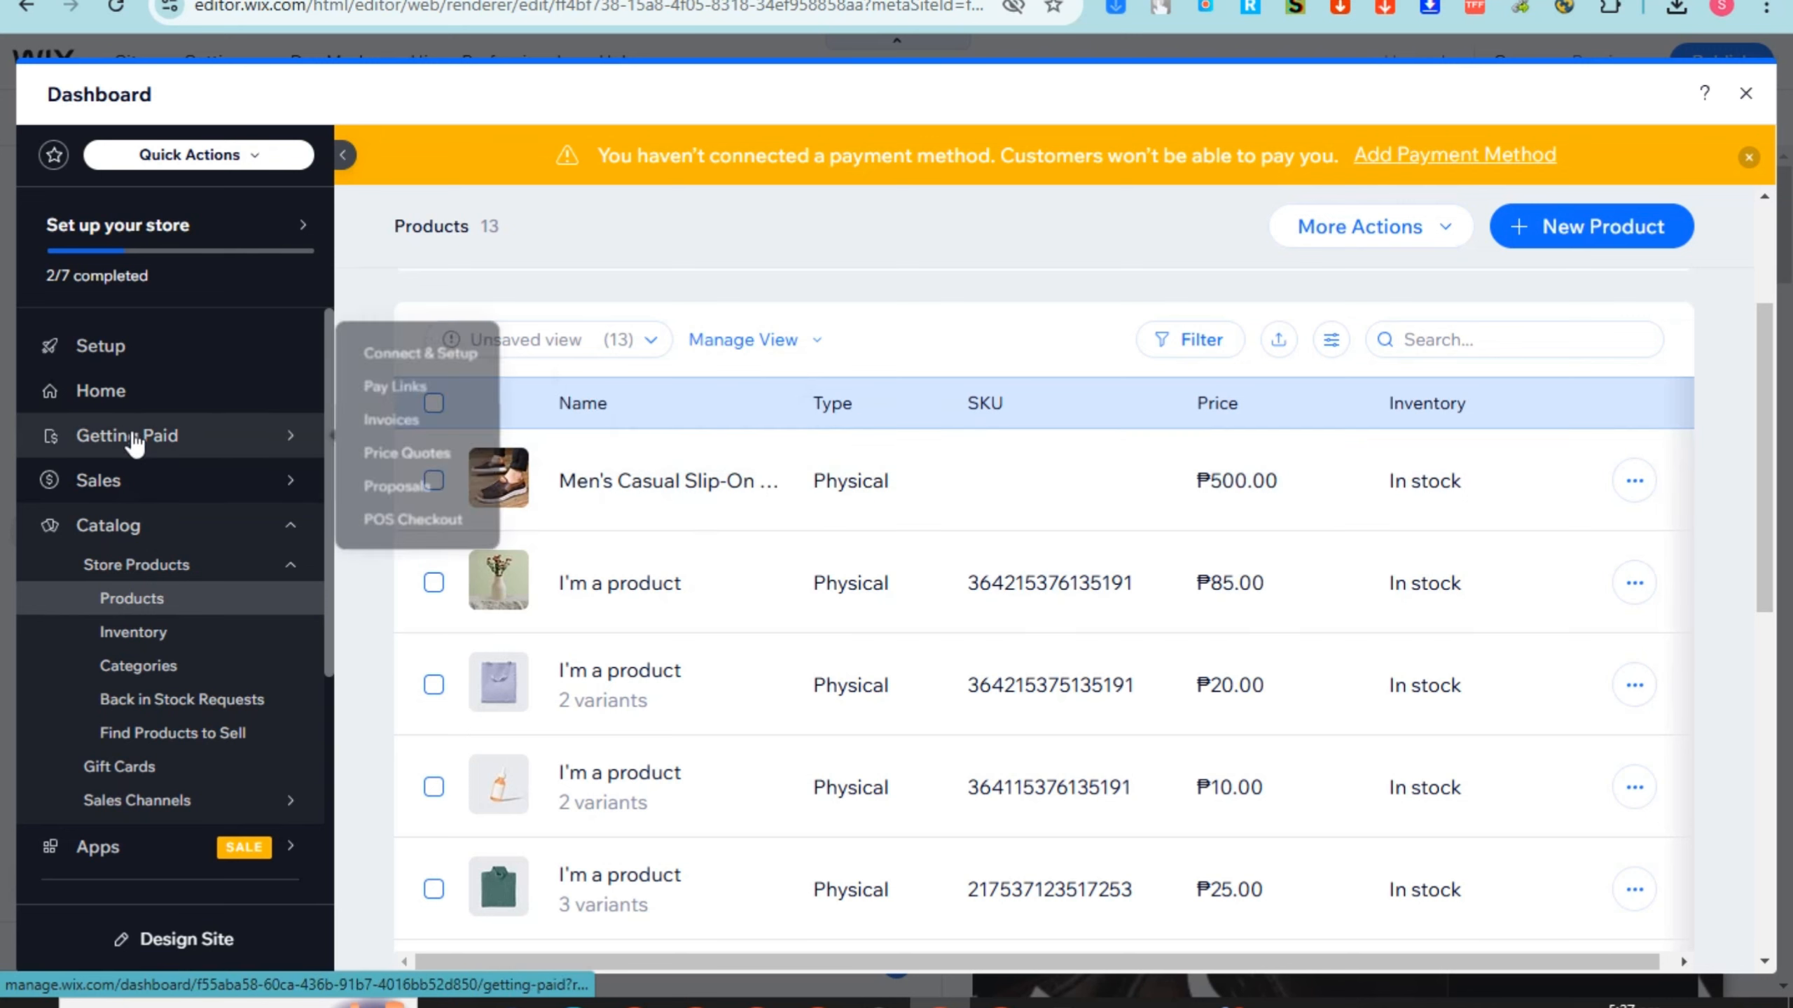
Step: Look over the Getting Paid and Sales options in the store dashboard, and return to the site editor
mouse_move(288, 434)
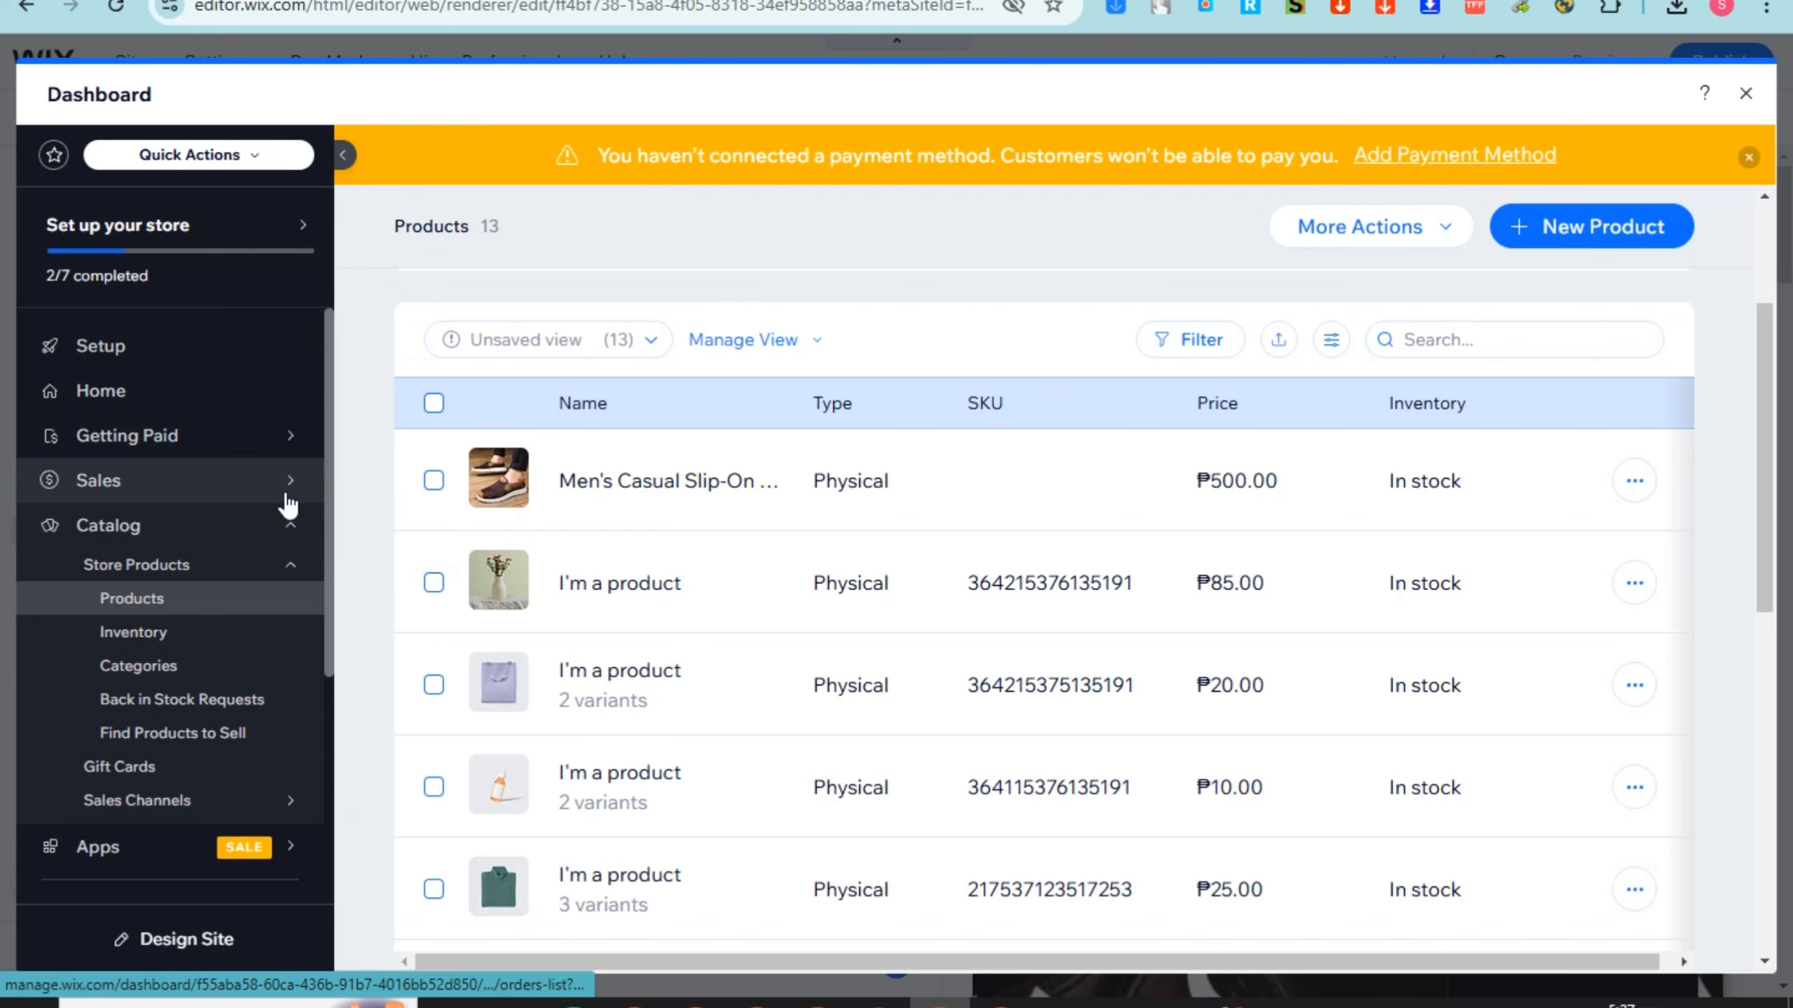
mouse_move(286, 497)
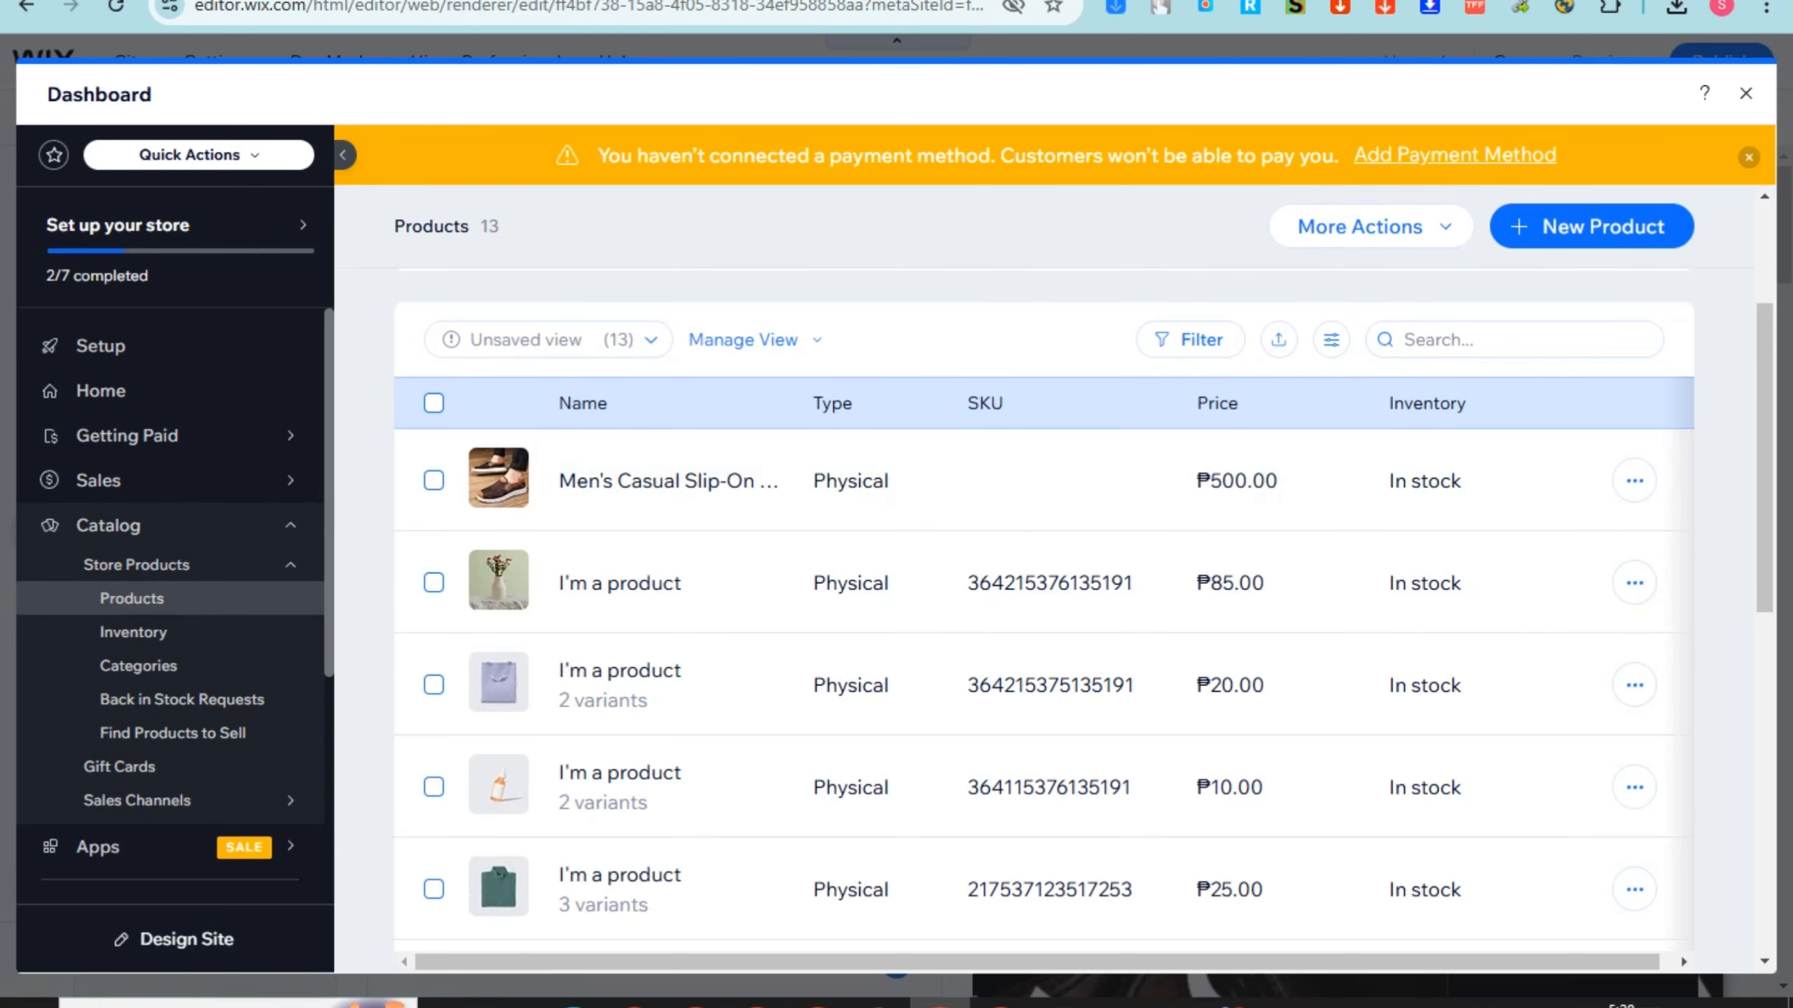
left_click(1444, 229)
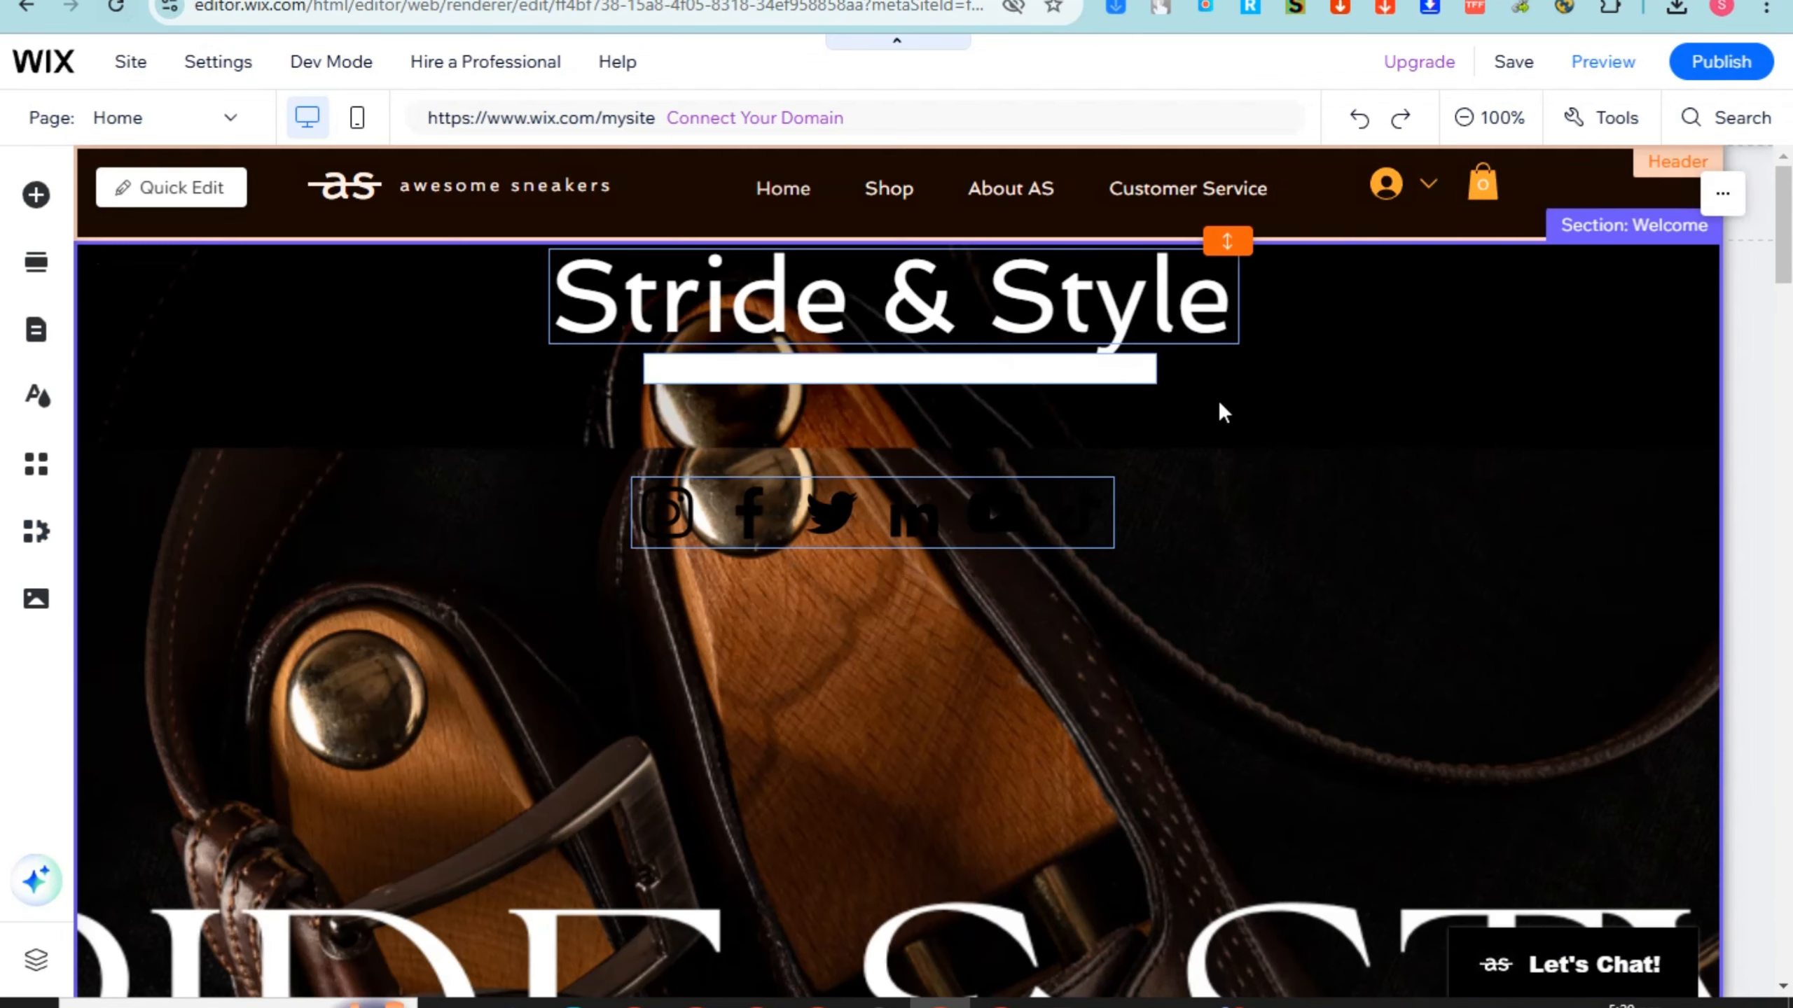
Step: Look through the Home page's sections down to the footer, and open the shop's Category Page
scroll(1426, 692, "down", 8)
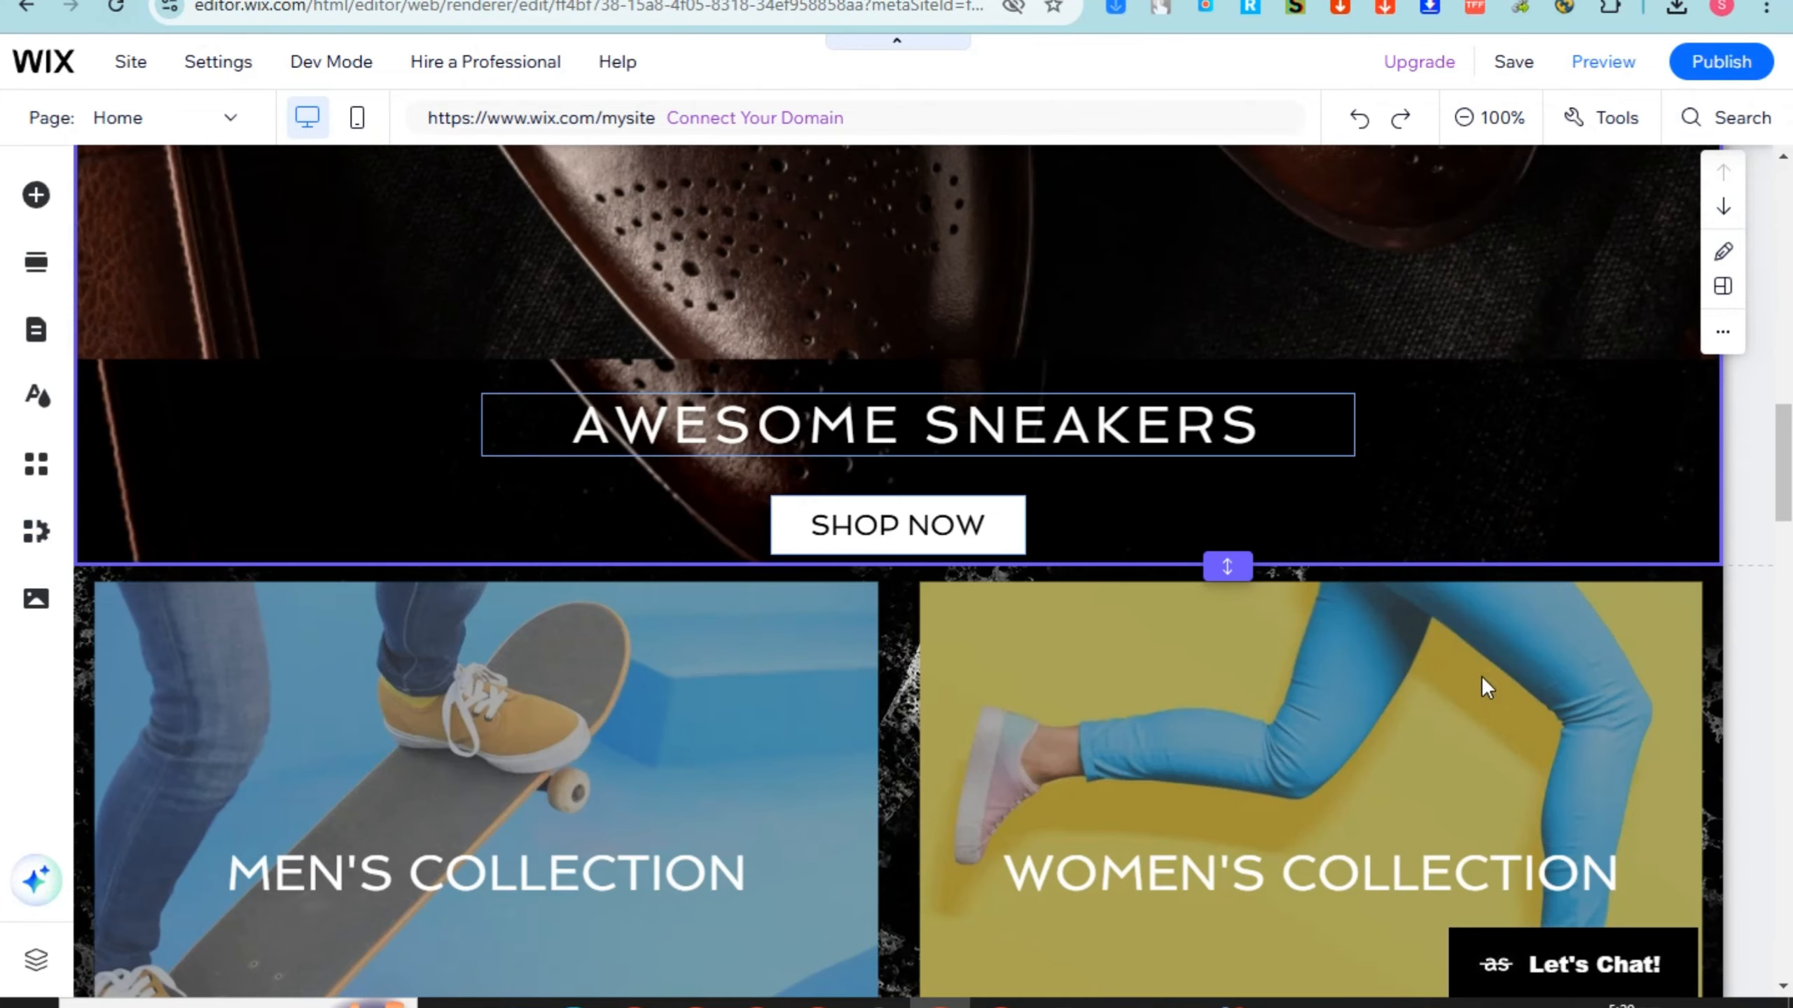
scroll(1487, 689, "down", 8)
scroll(1492, 701, "down", 10)
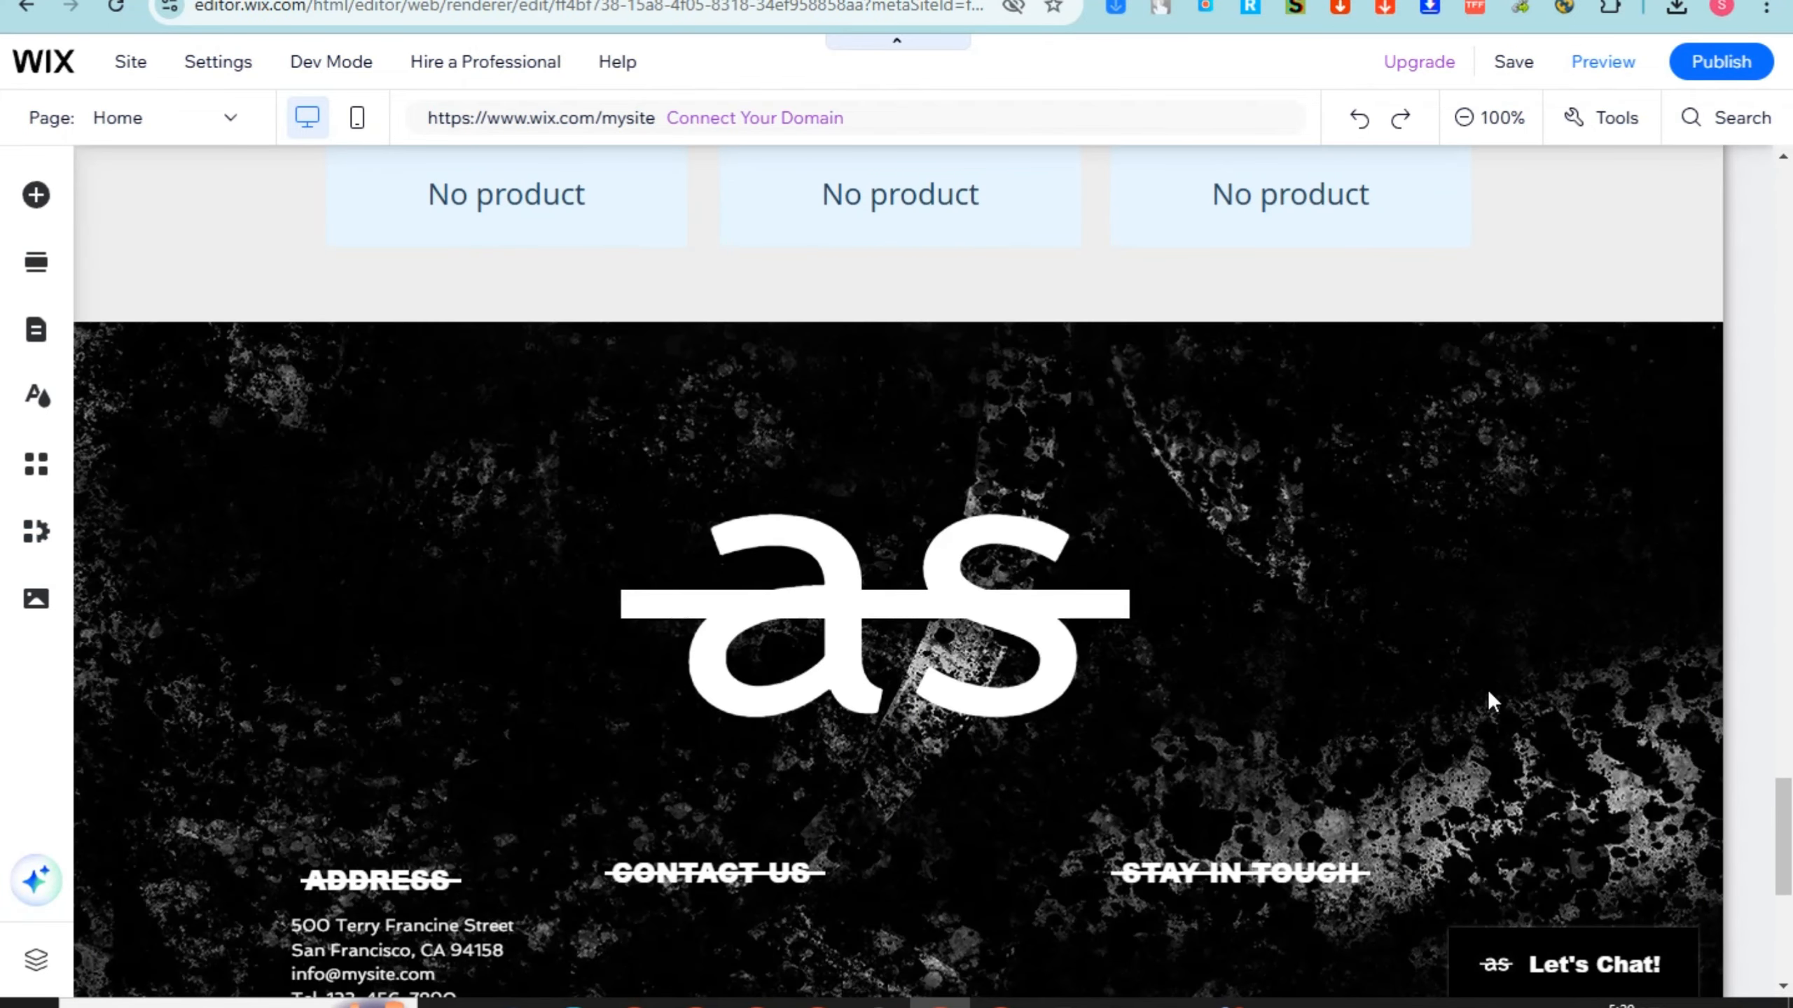
scroll(1099, 530, "up", 15)
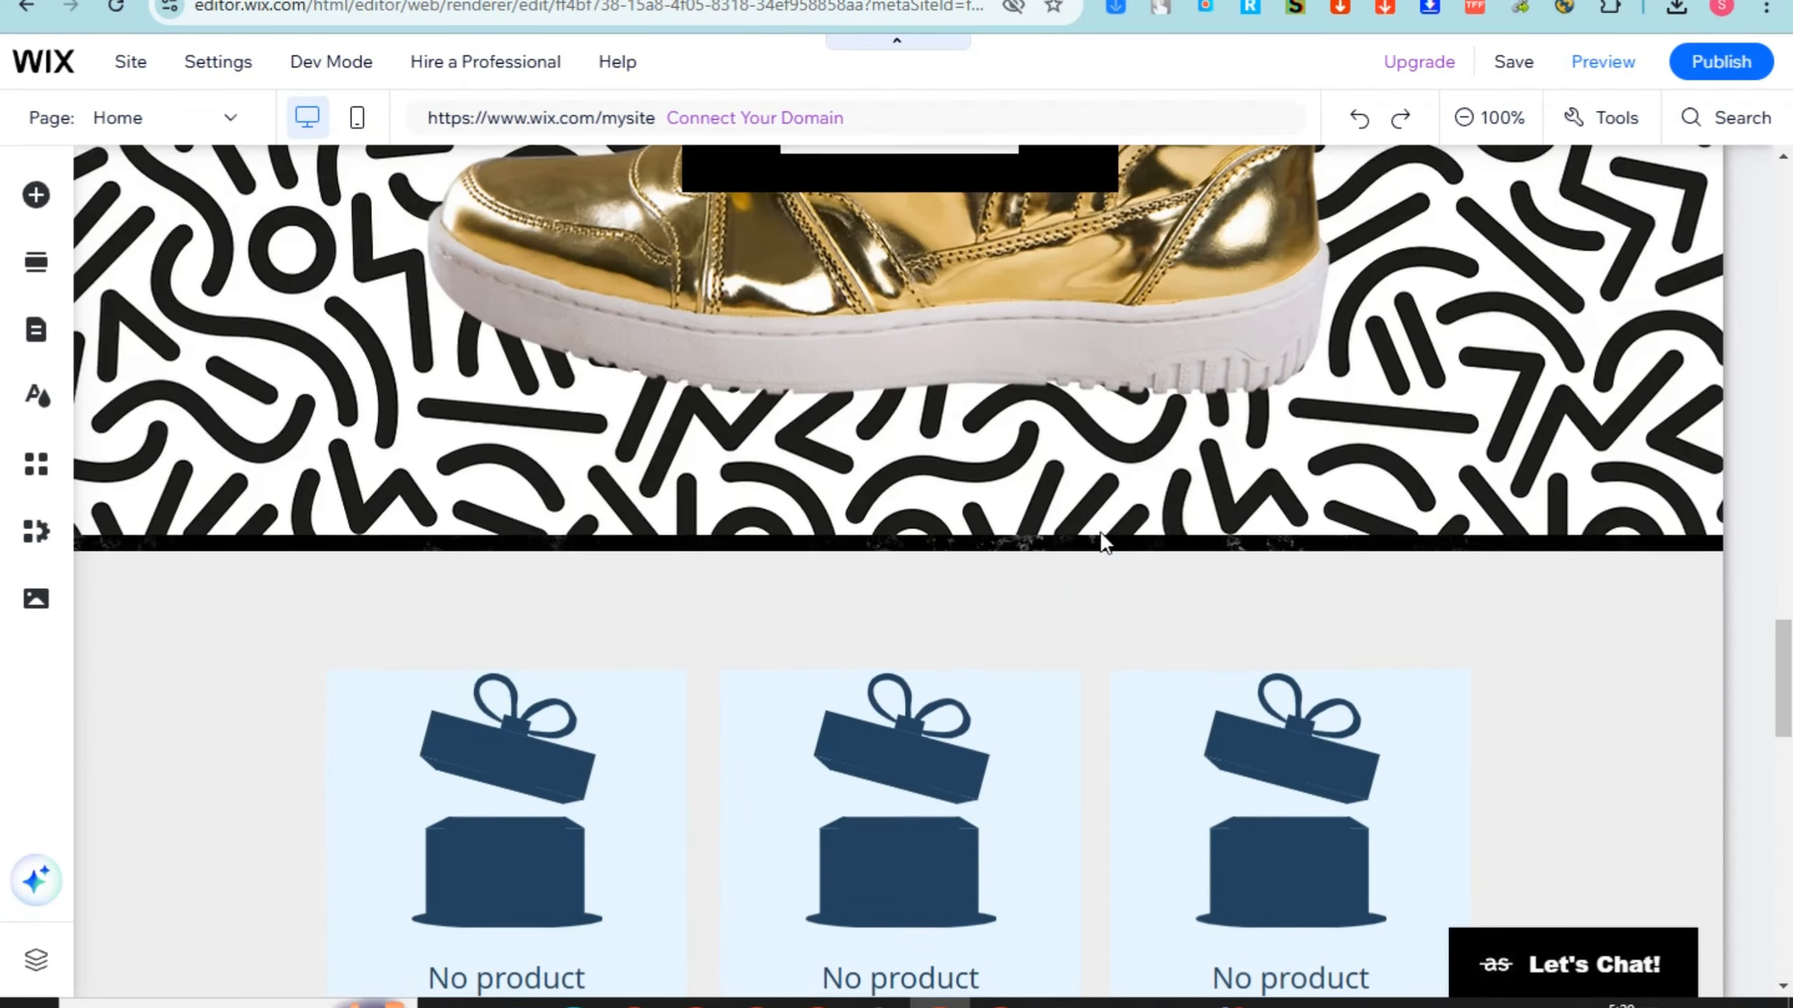
scroll(1099, 531, "up", 5)
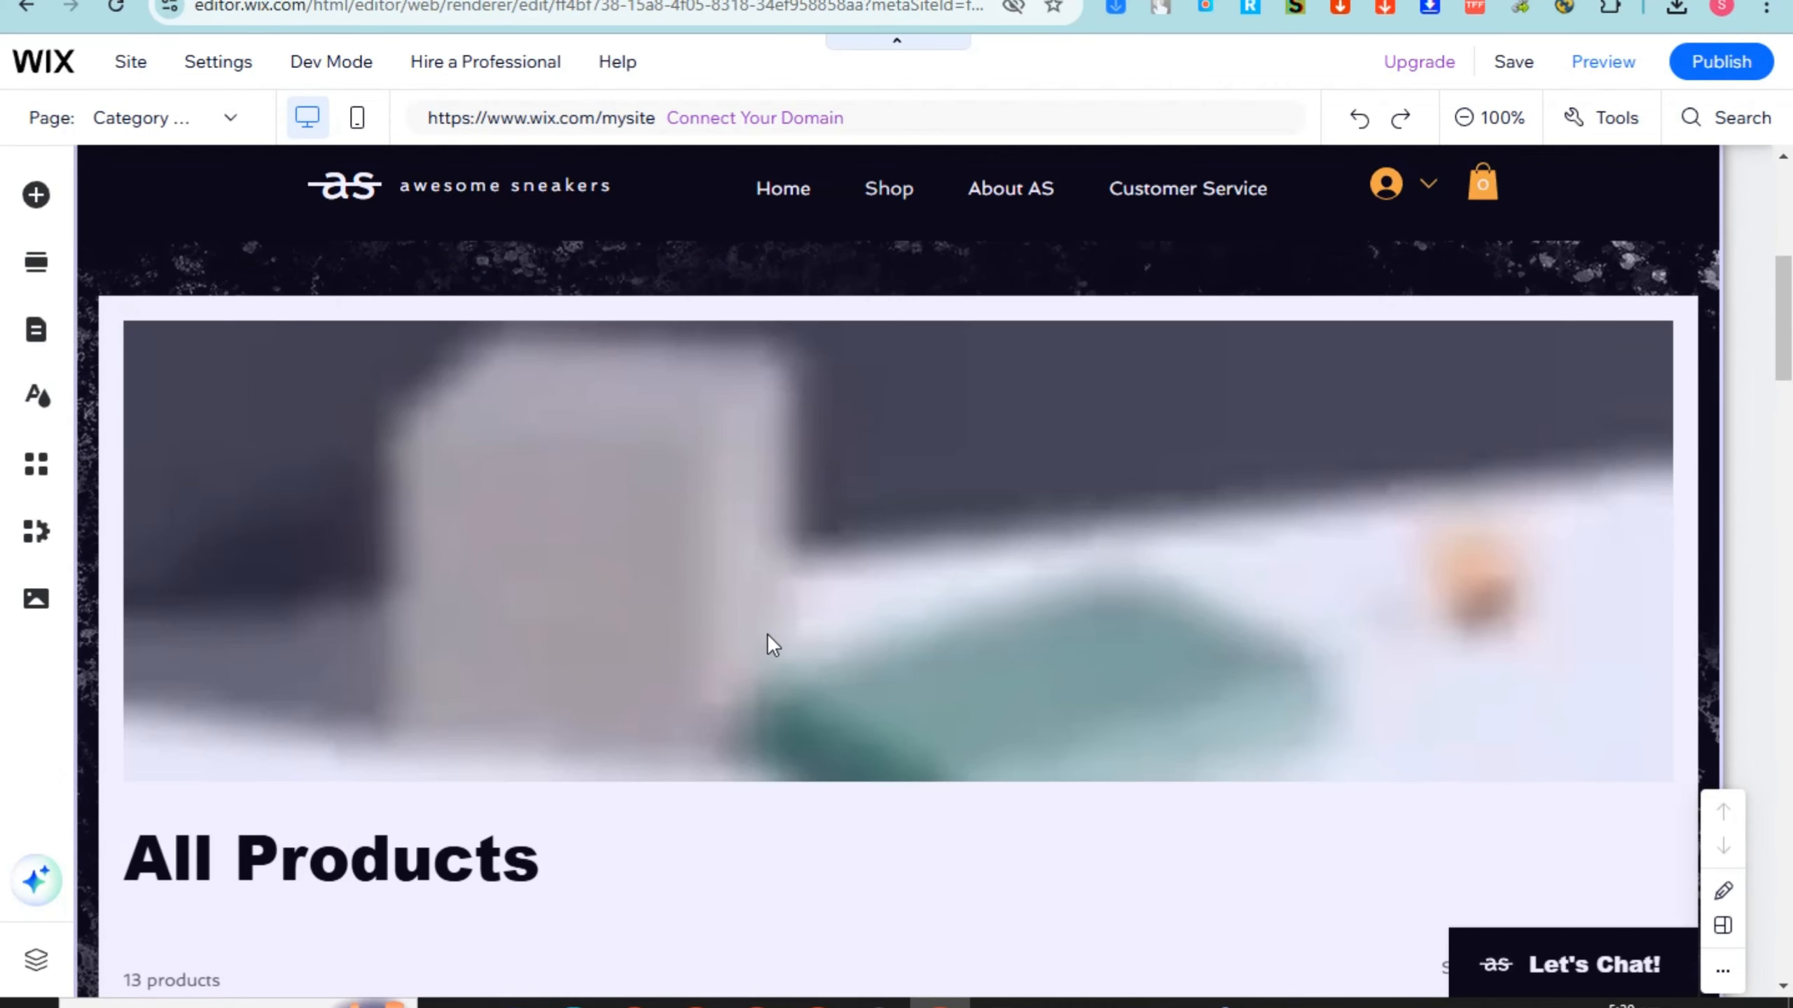
Step: Examine how the Men's Casual Slip-On Loafers and the sample products are displayed under All Products on the Category Page
scroll(625, 600, "down", 10)
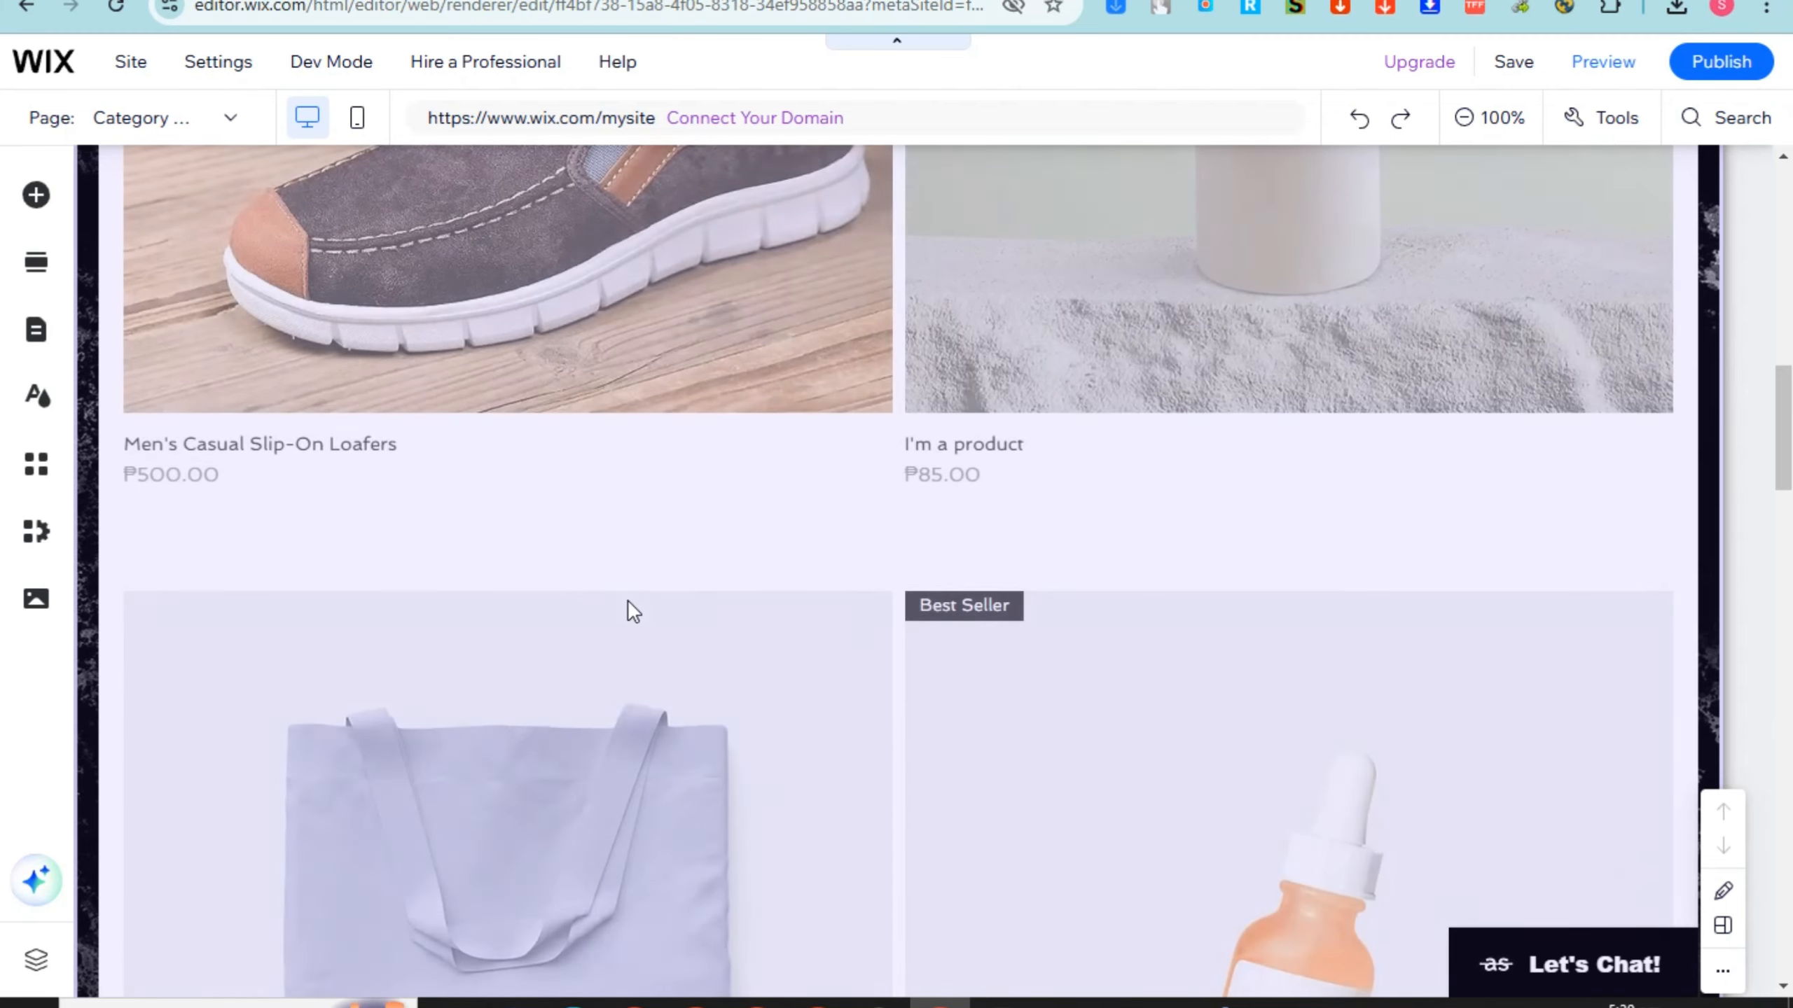
scroll(629, 604, "up", 5)
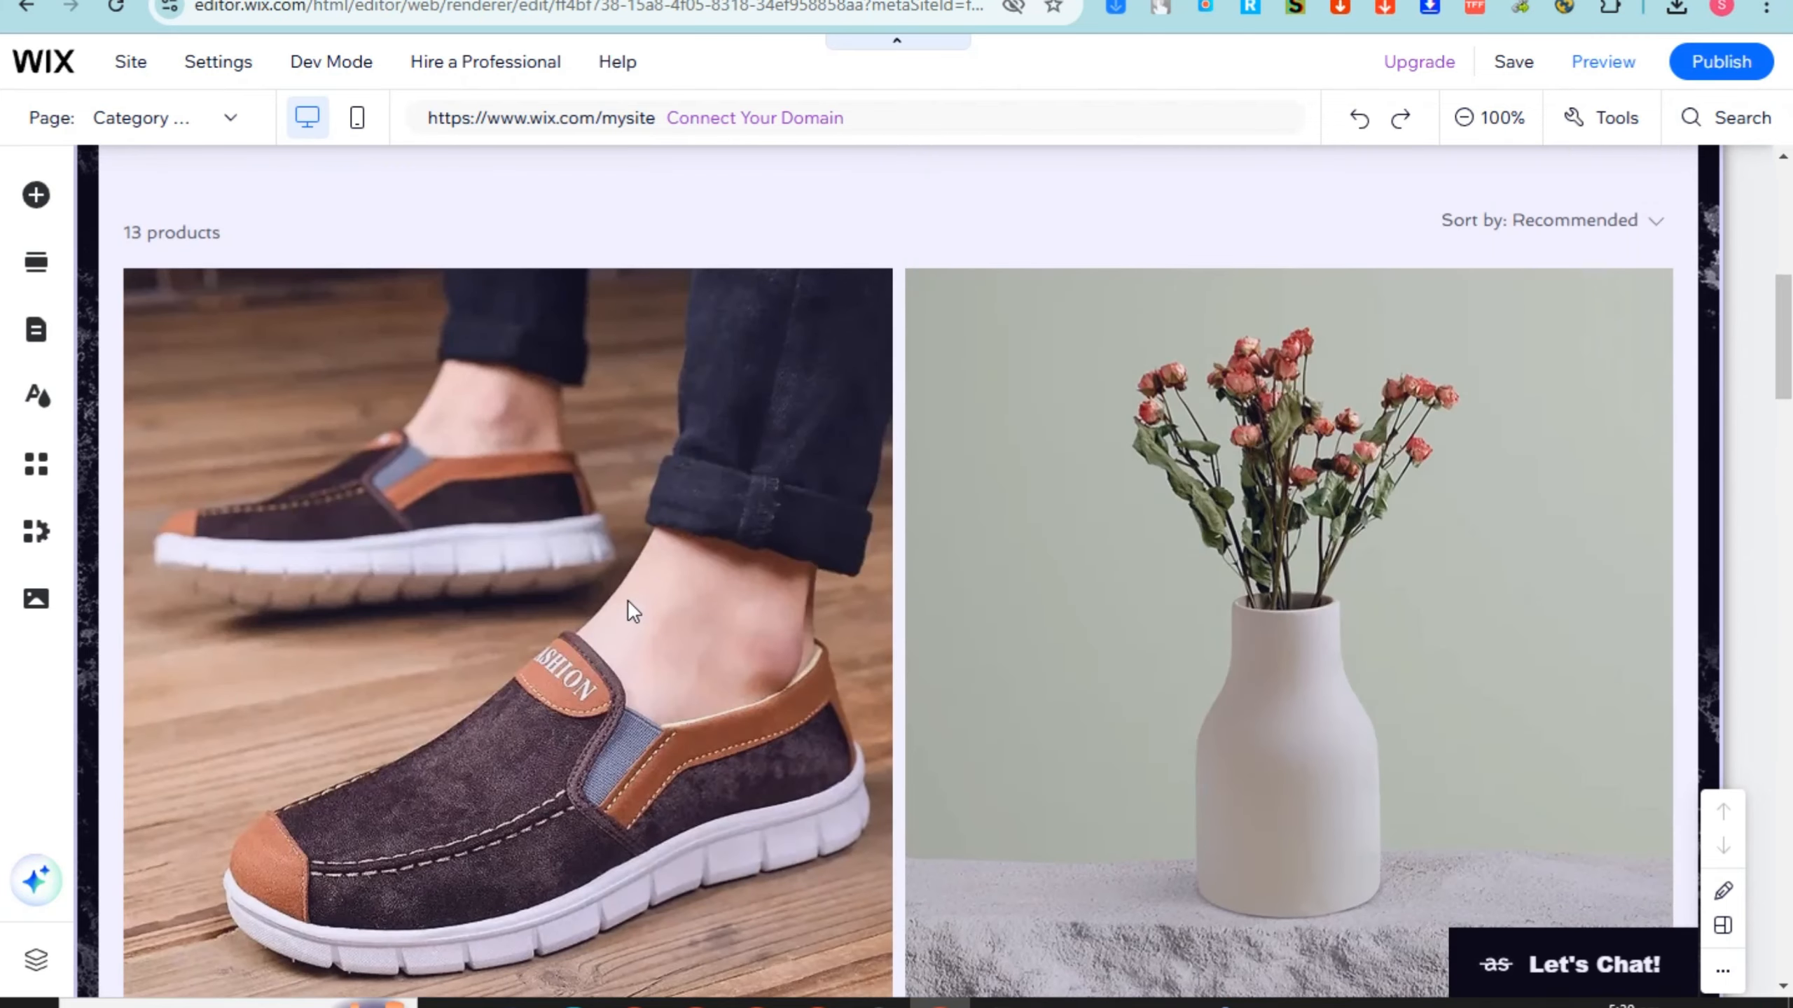
scroll(611, 625, "down", 12)
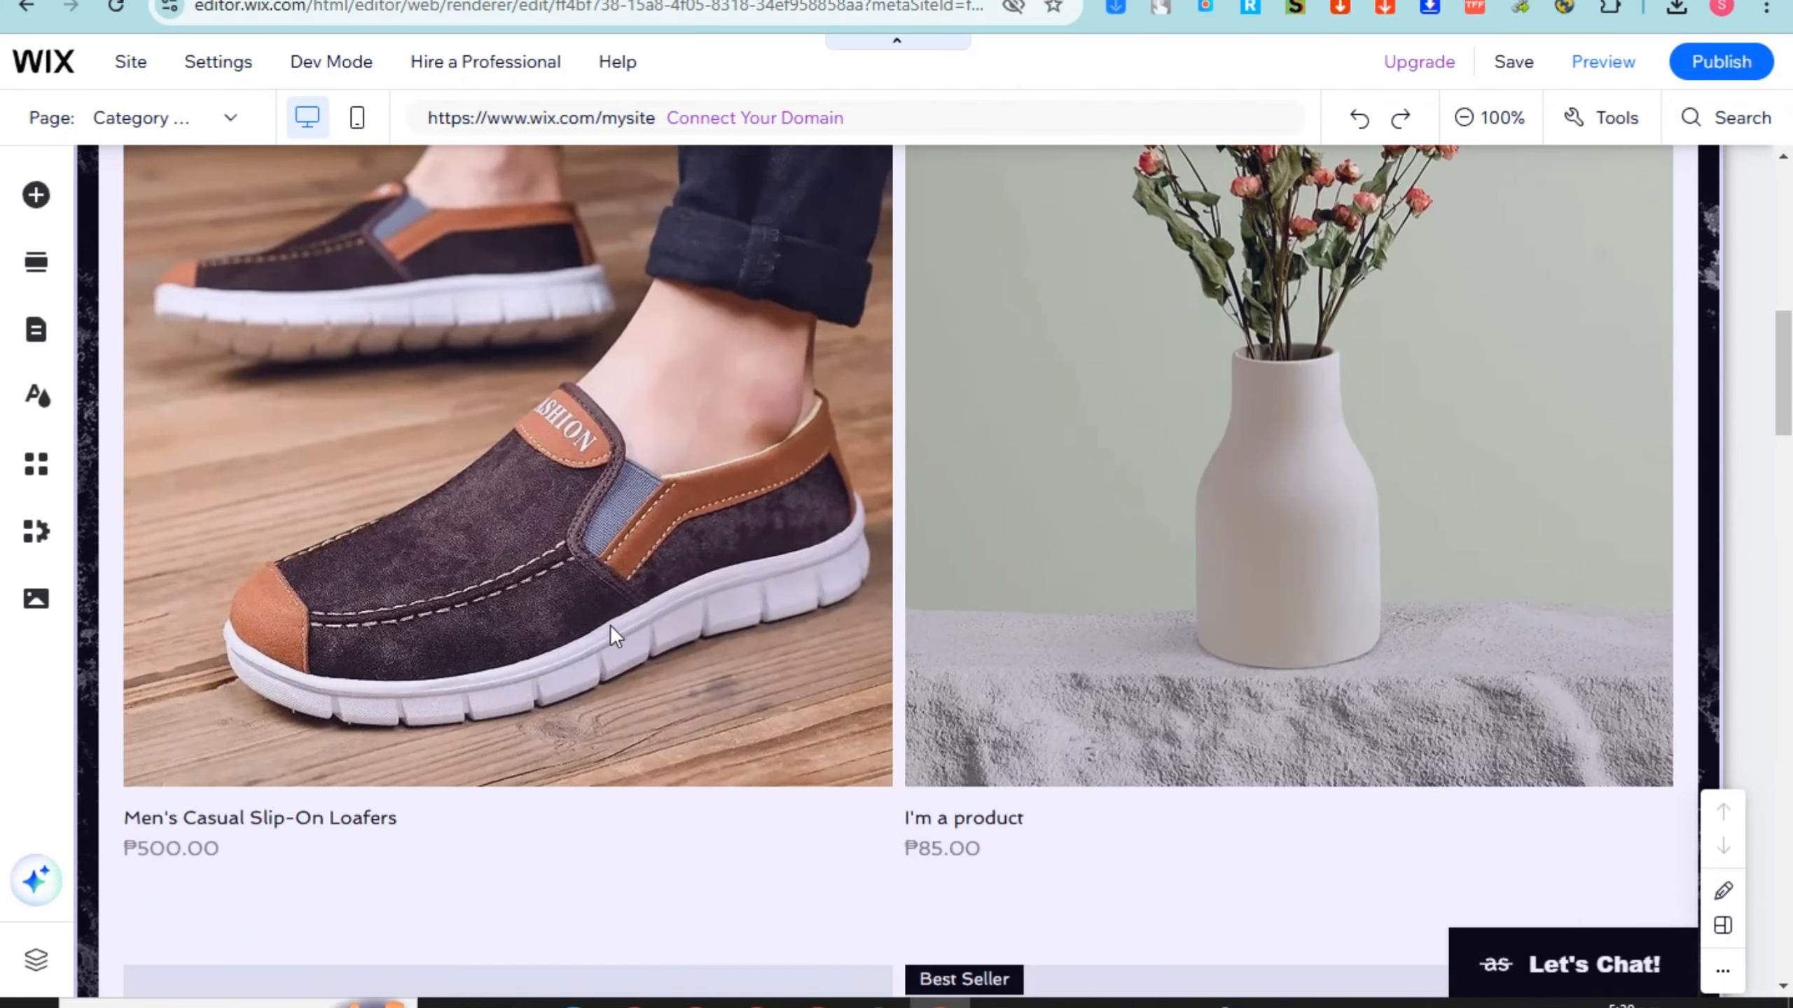
scroll(611, 624, "up", 15)
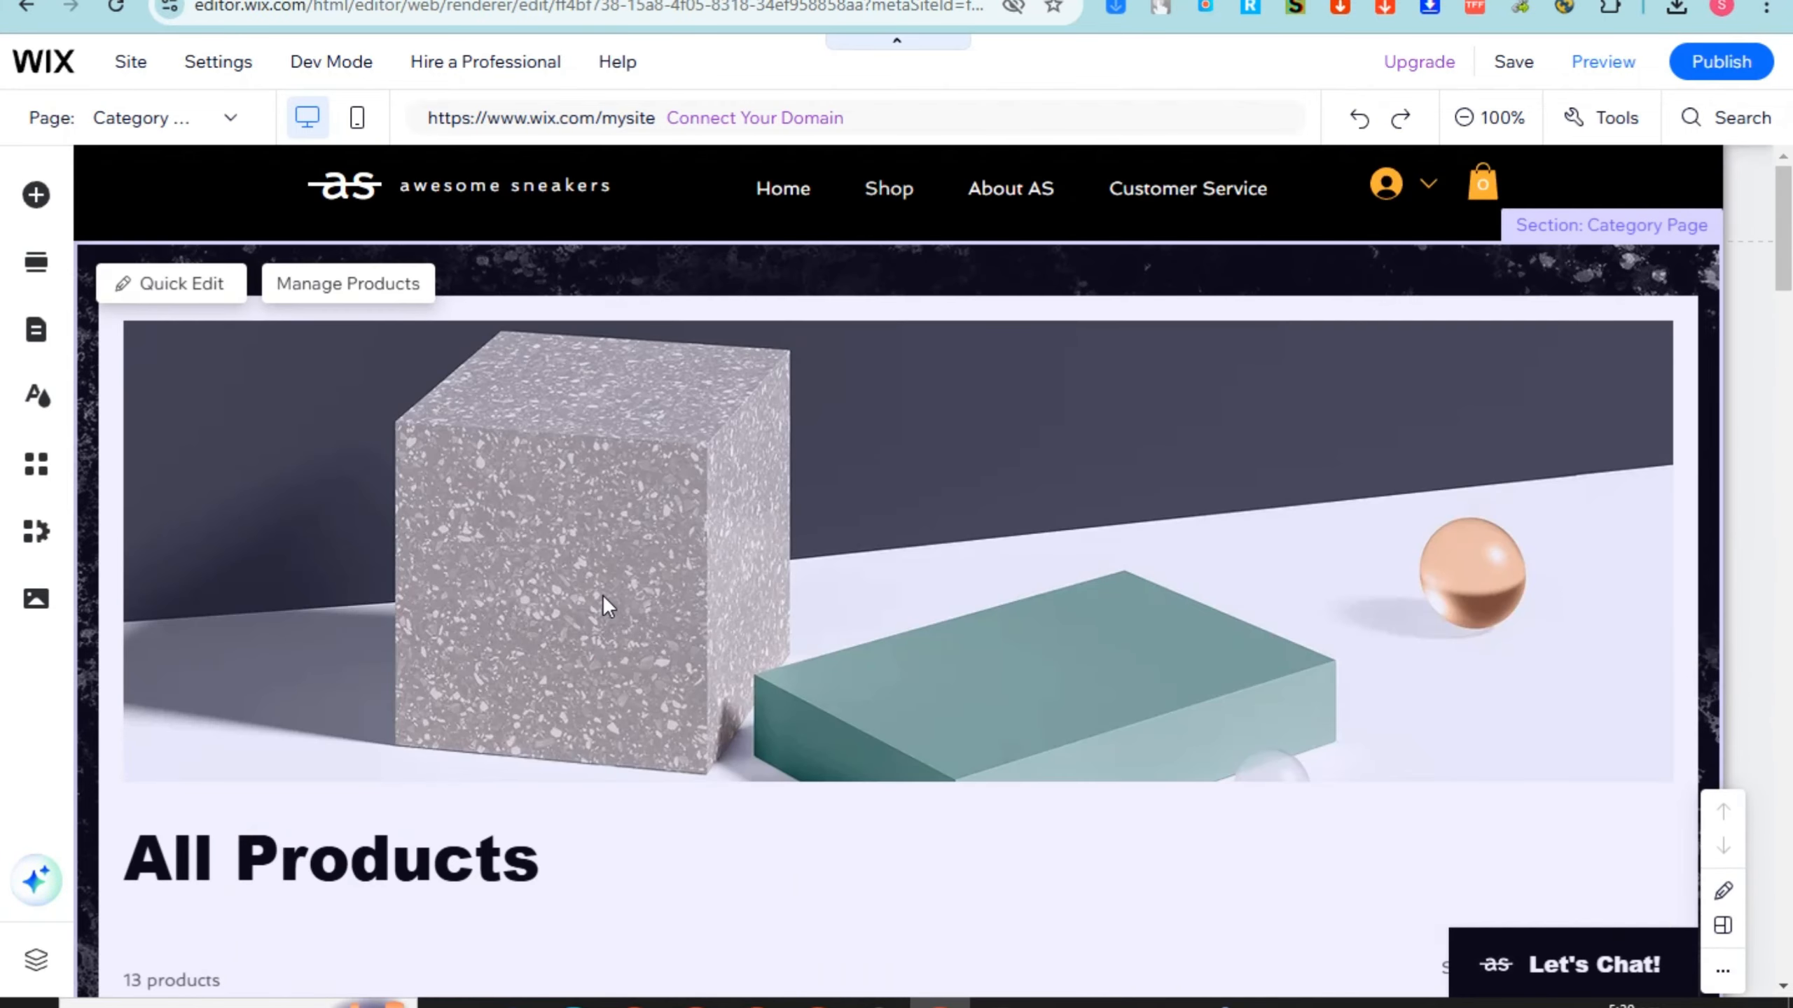
scroll(602, 596, "down", 2)
scroll(480, 600, "up", 2)
scroll(480, 600, "down", 10)
scroll(611, 631, "down", 5)
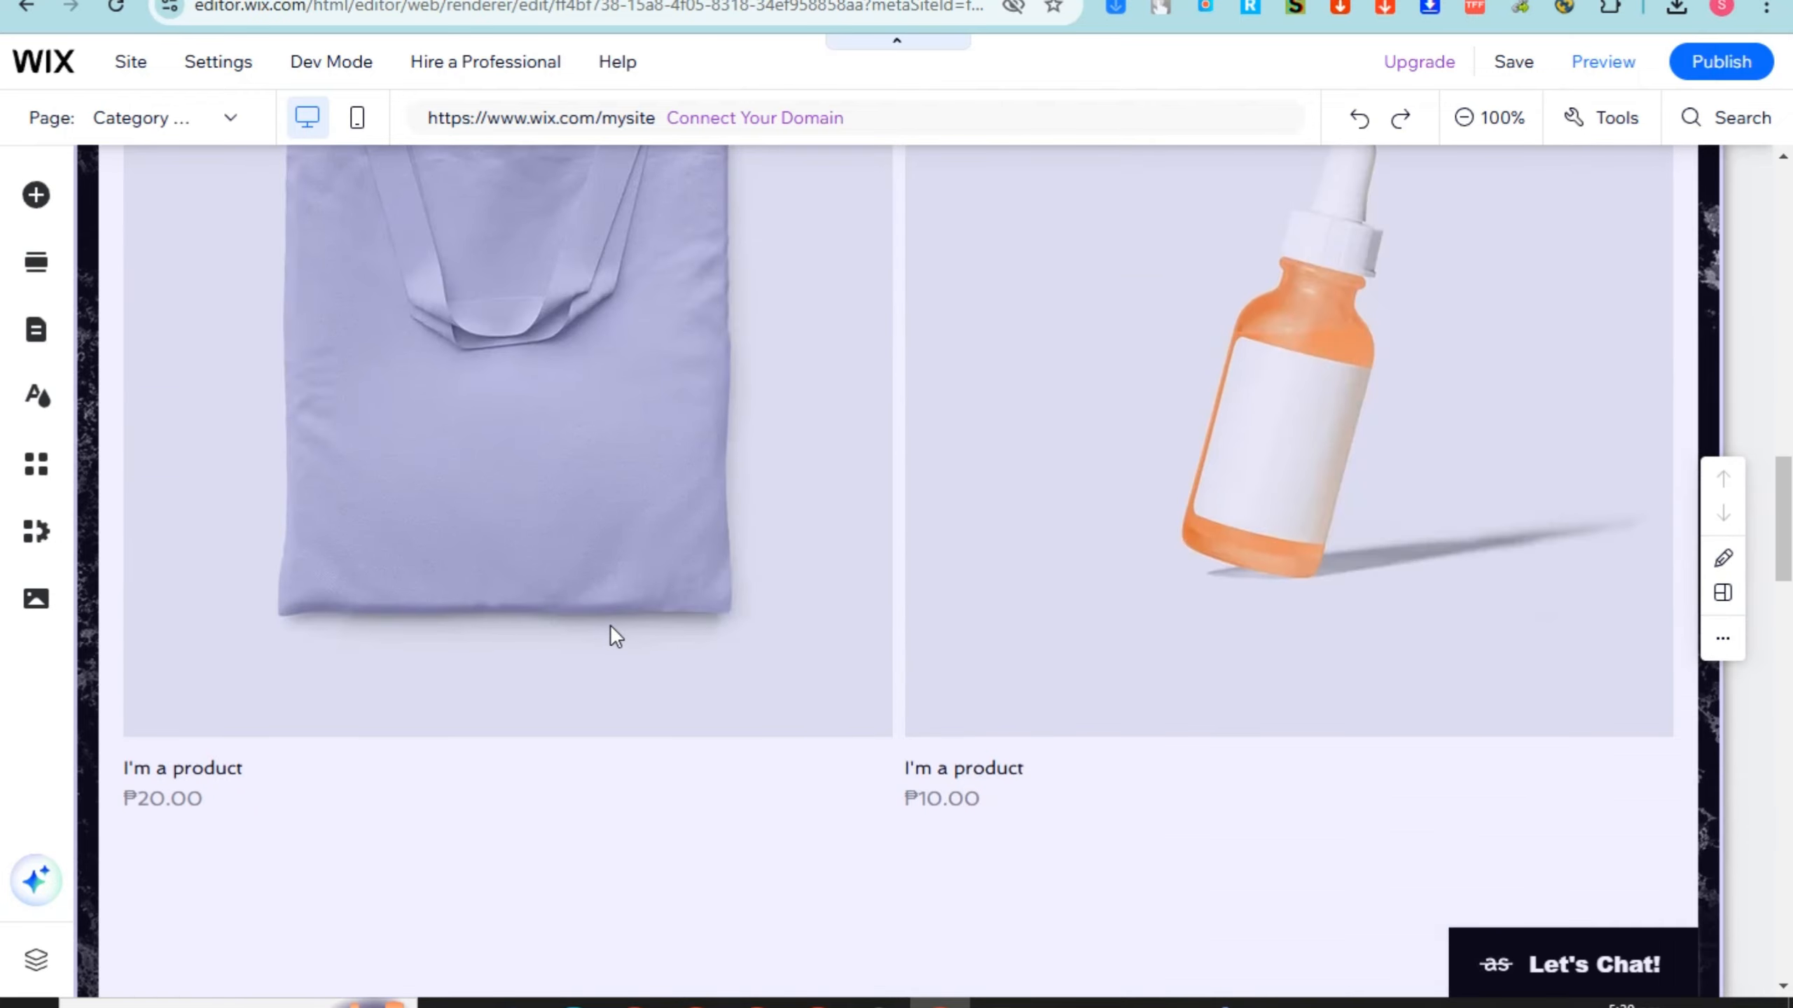
scroll(611, 631, "up", 12)
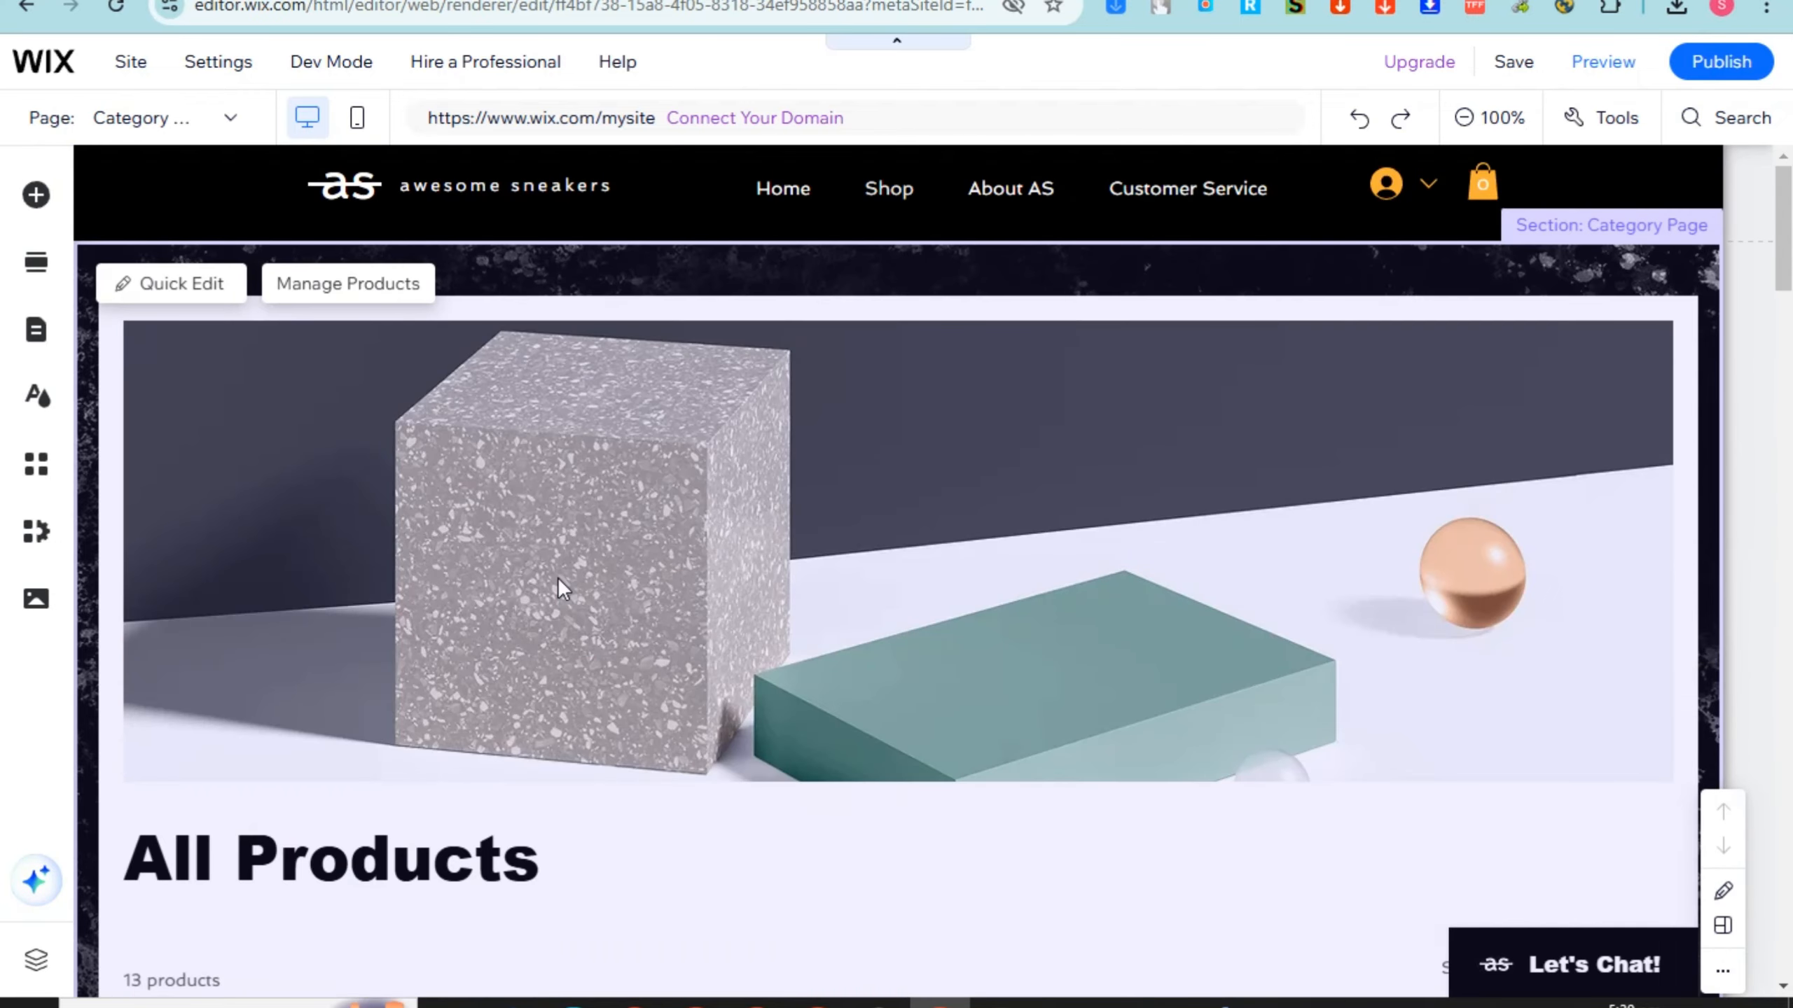